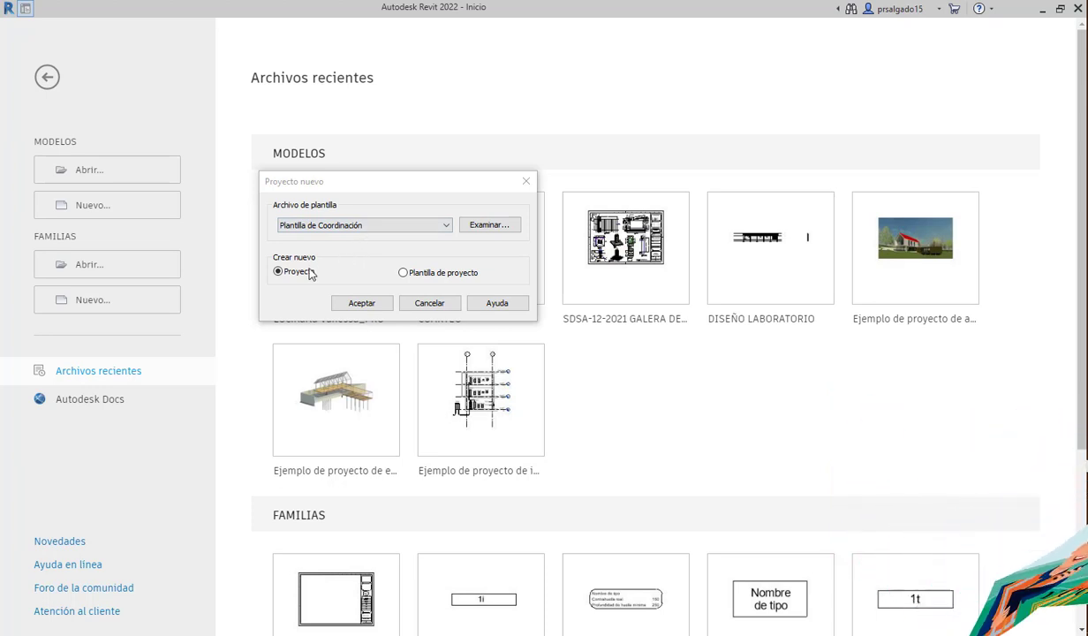
- Create a new Proyecto from the Plantilla Arquitectónica template
left_click(330, 228)
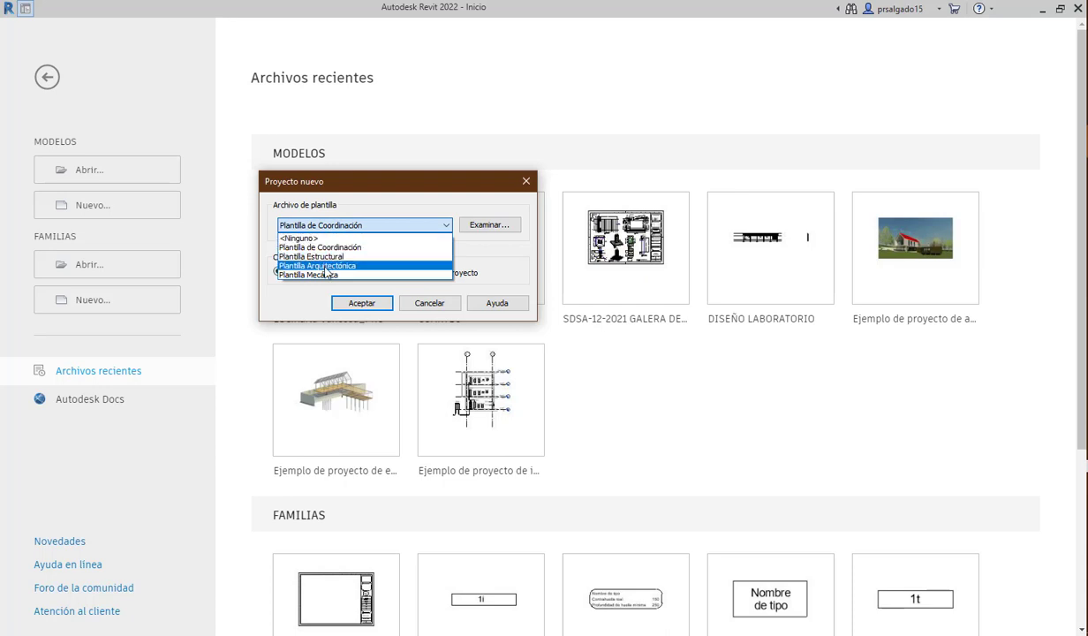
left_click(325, 267)
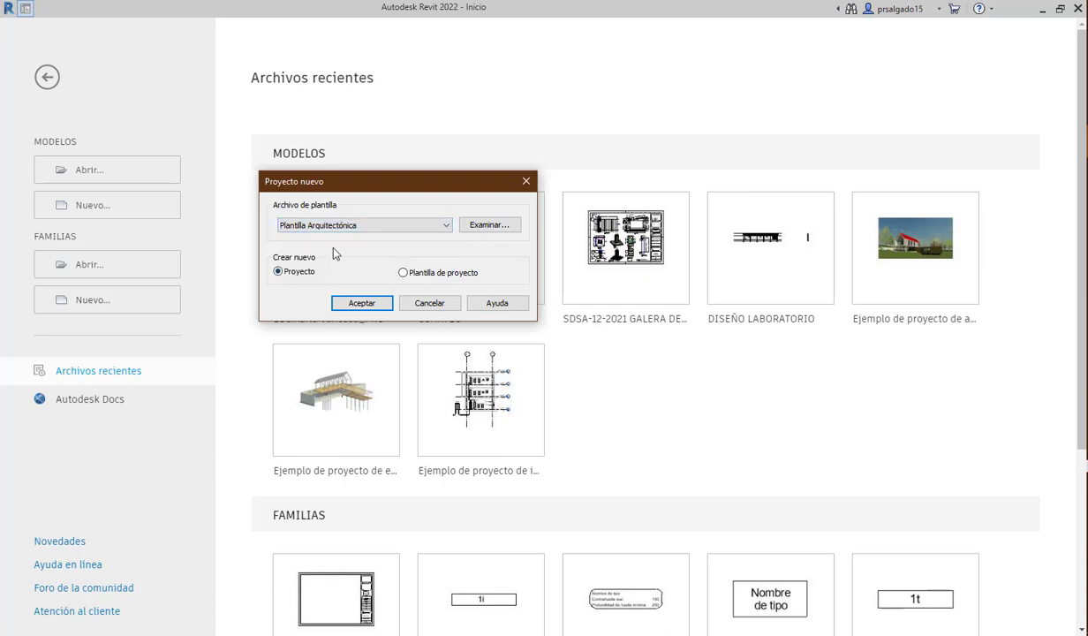
left_click(360, 304)
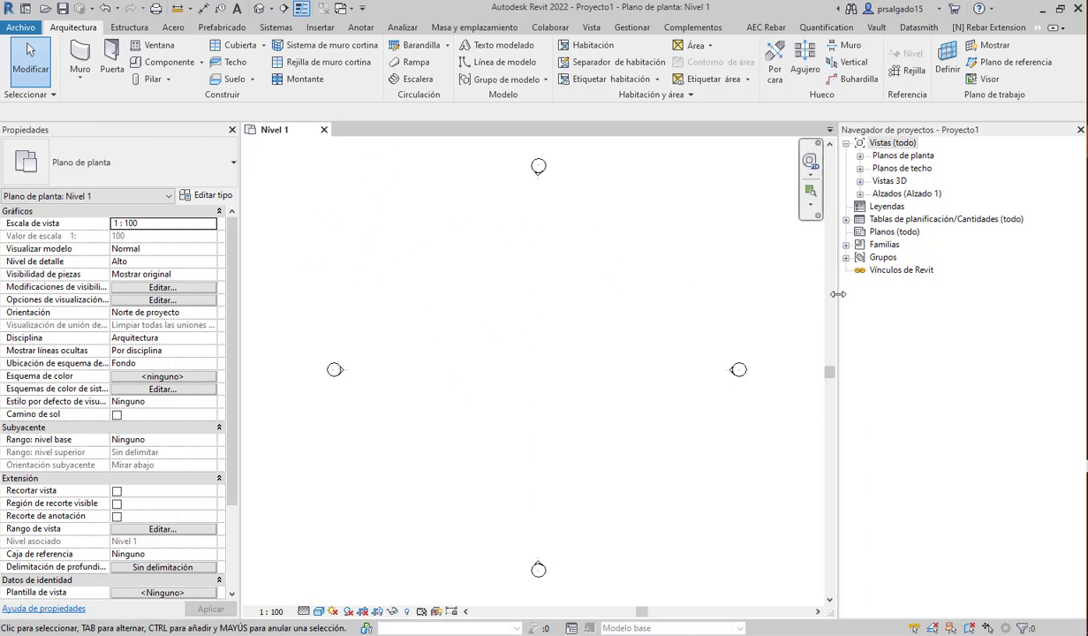
- Resize the Project Browser panel, then open Unidades de proyecto with UN
left_click_drag(839, 294, 896, 324)
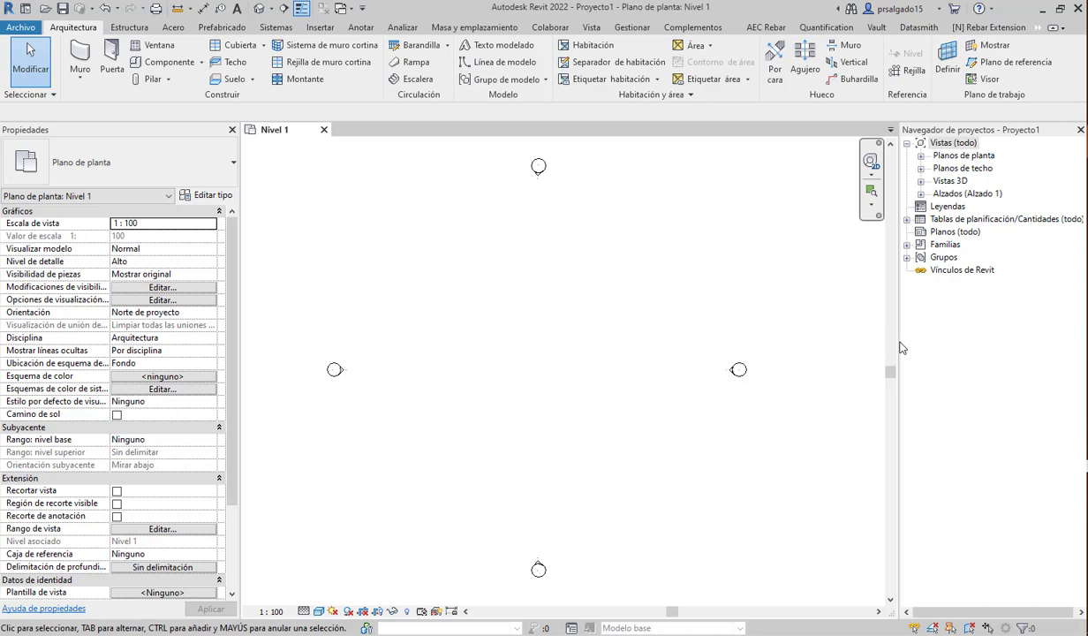
left_click_drag(899, 336, 888, 333)
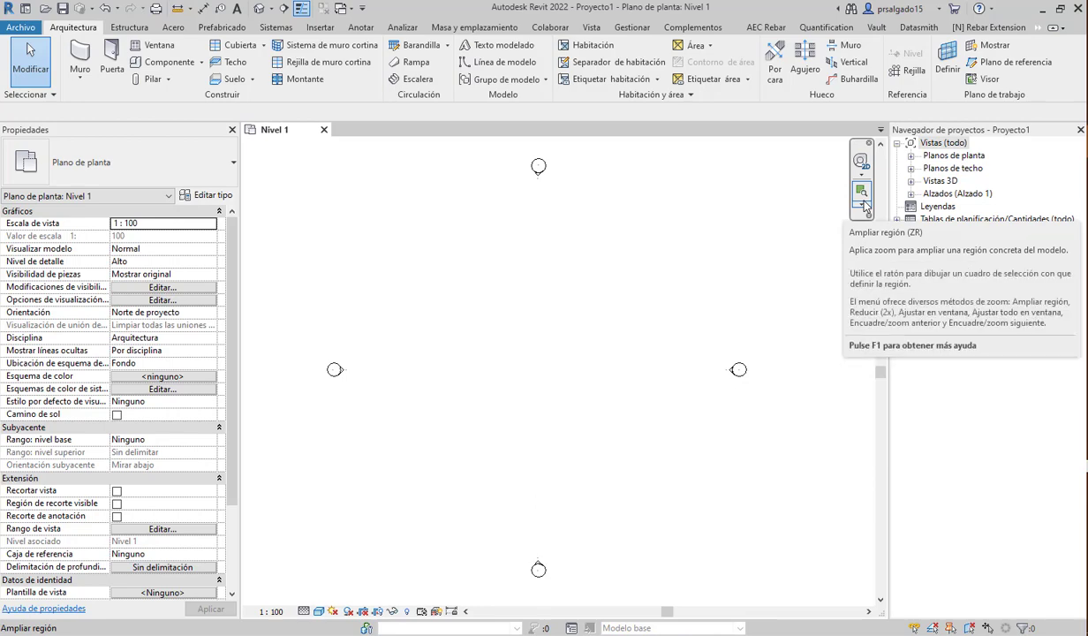
key("u")
key("n")
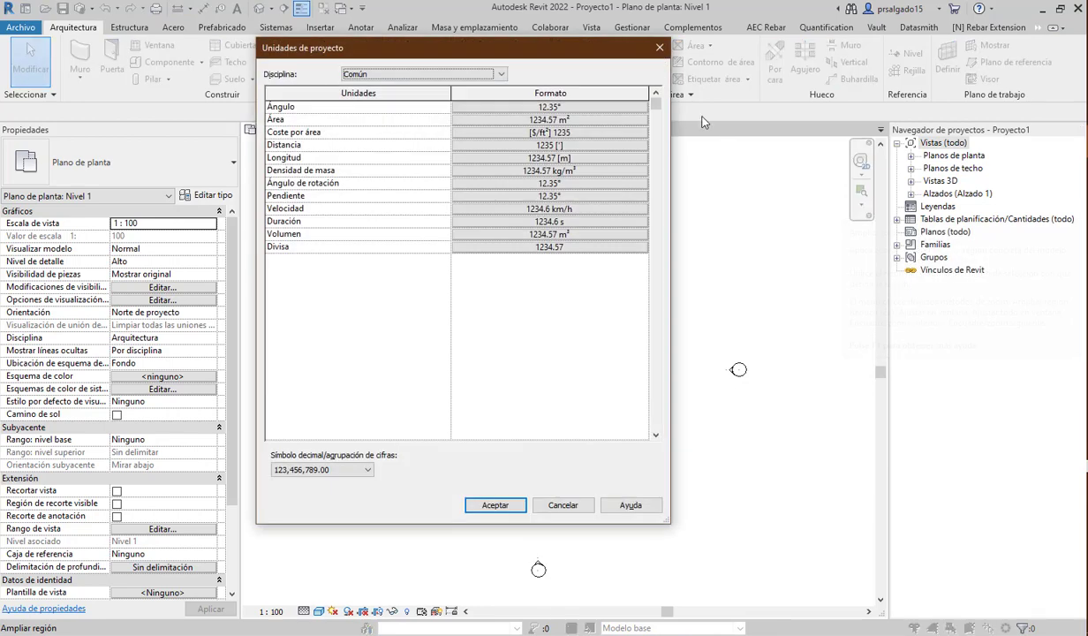
left_click(403, 76)
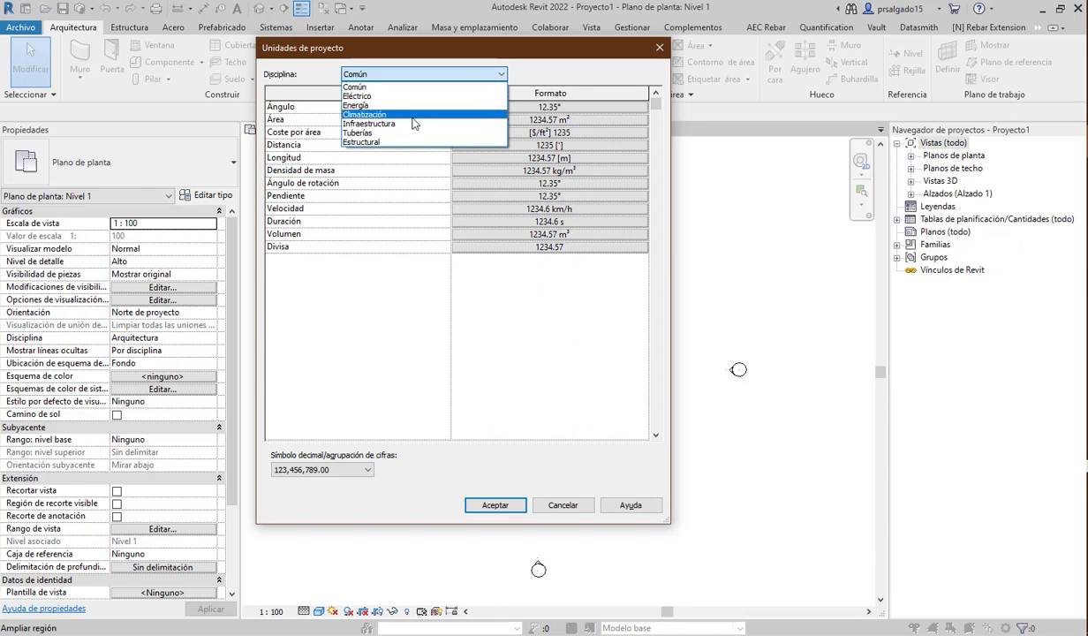
left_click(369, 87)
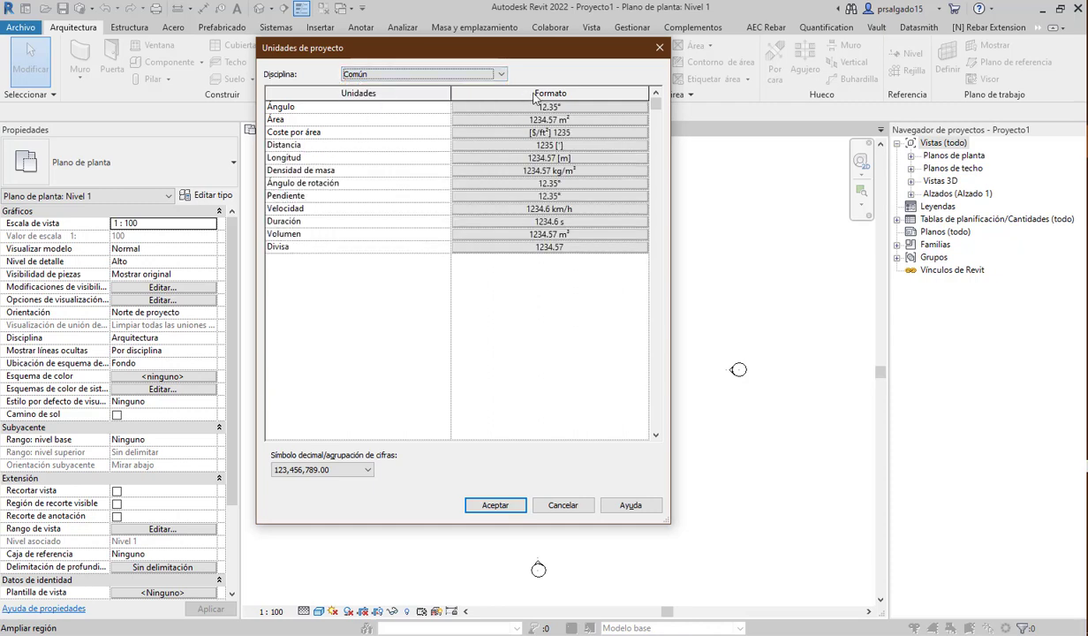
left_click(395, 75)
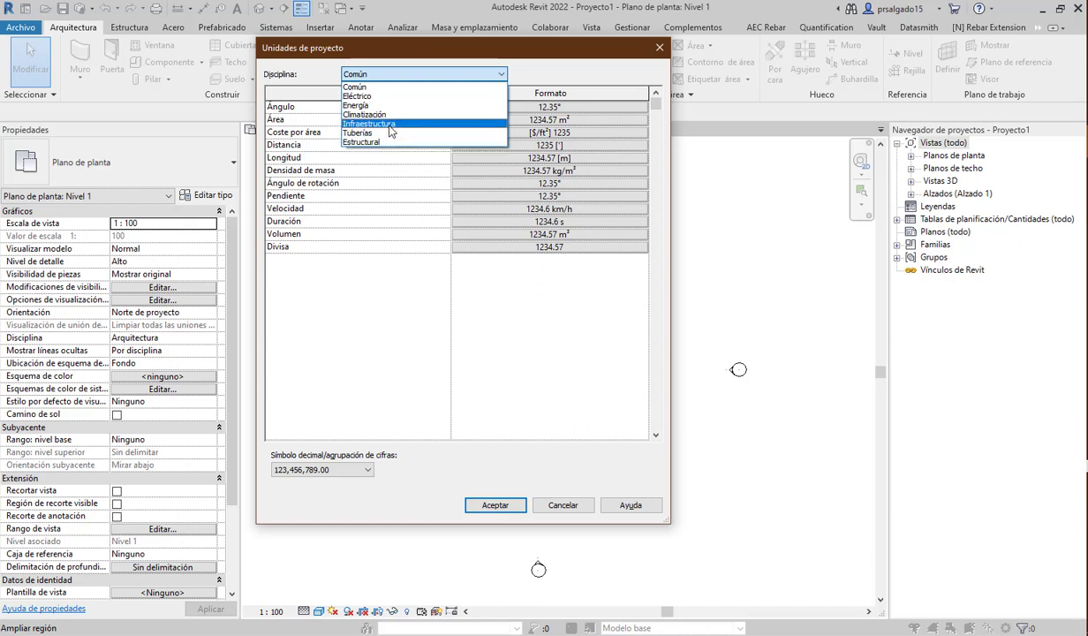
left_click(425, 333)
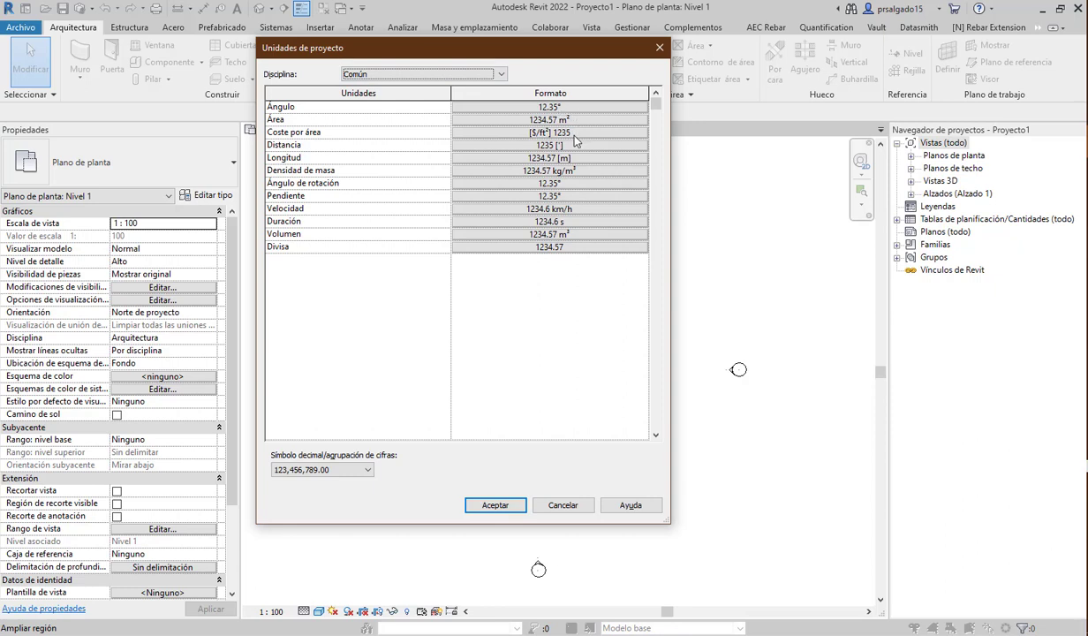
- Set Distancia to Metros with 2 decimal places and the m symbol, and apply
left_click(548, 145)
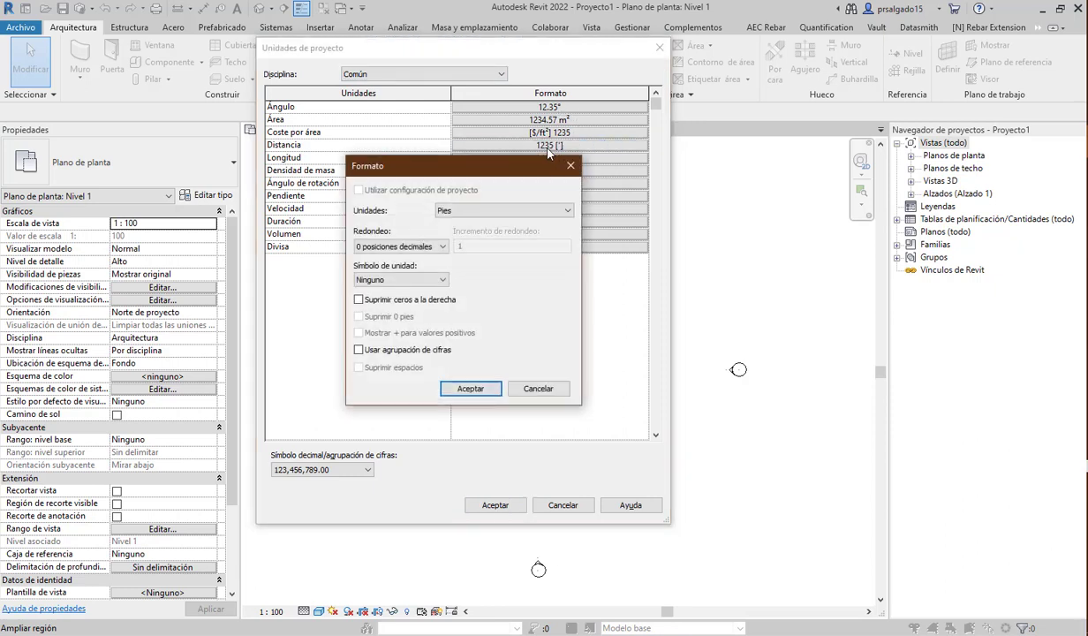
left_click(474, 211)
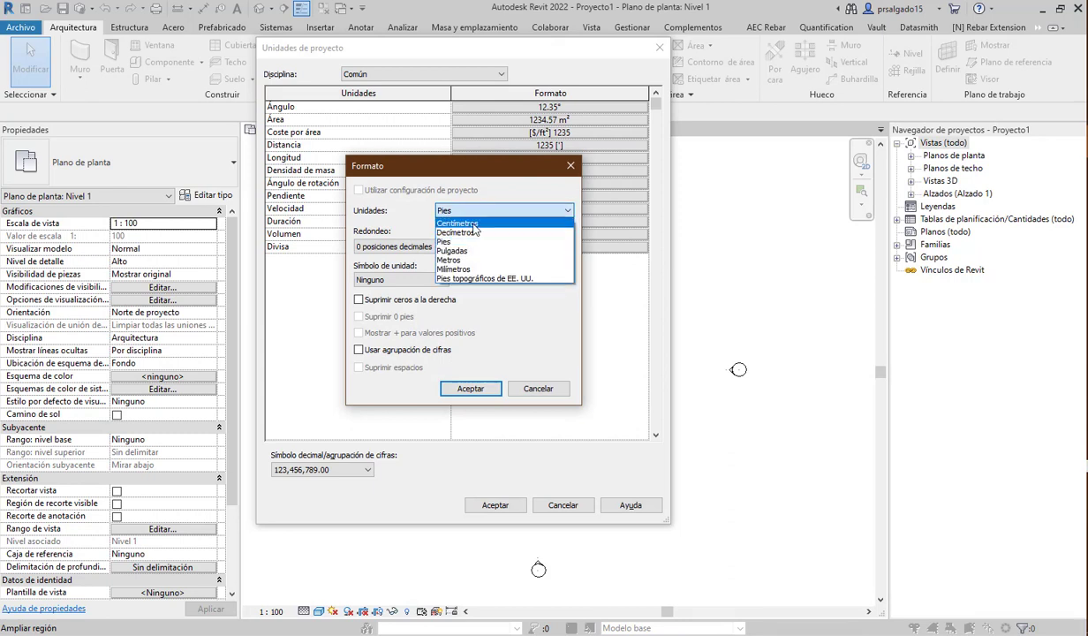
left_click(473, 263)
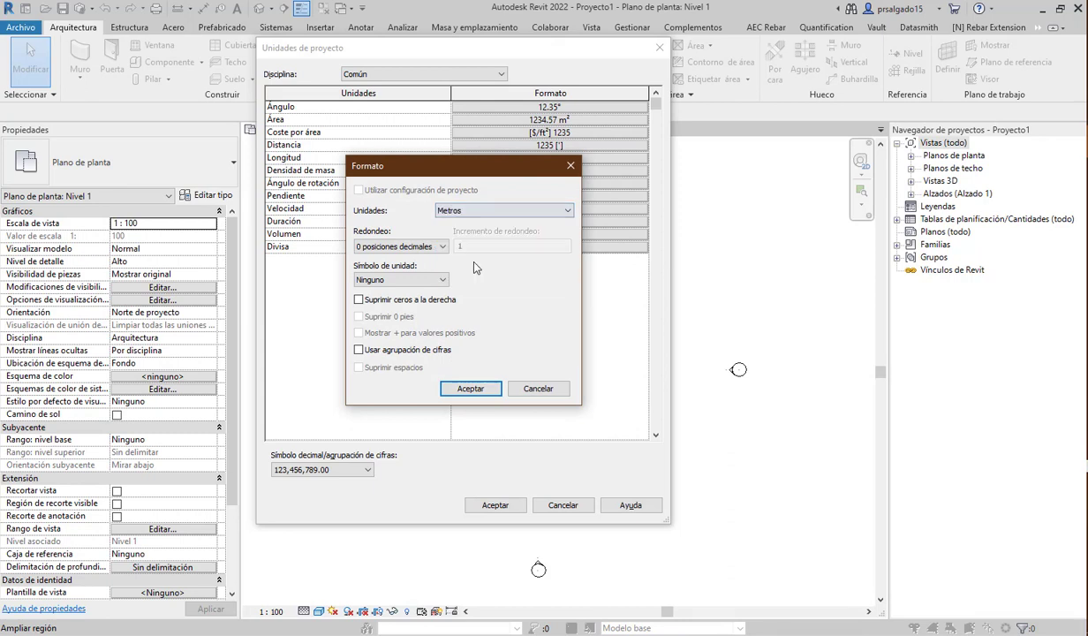
left_click(471, 389)
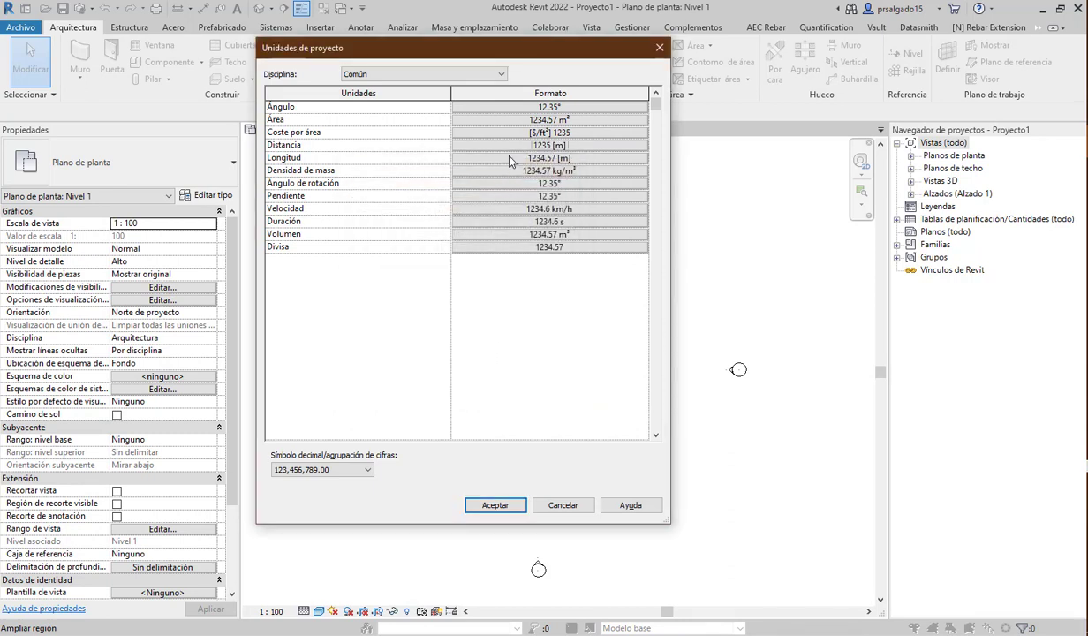
left_click(530, 147)
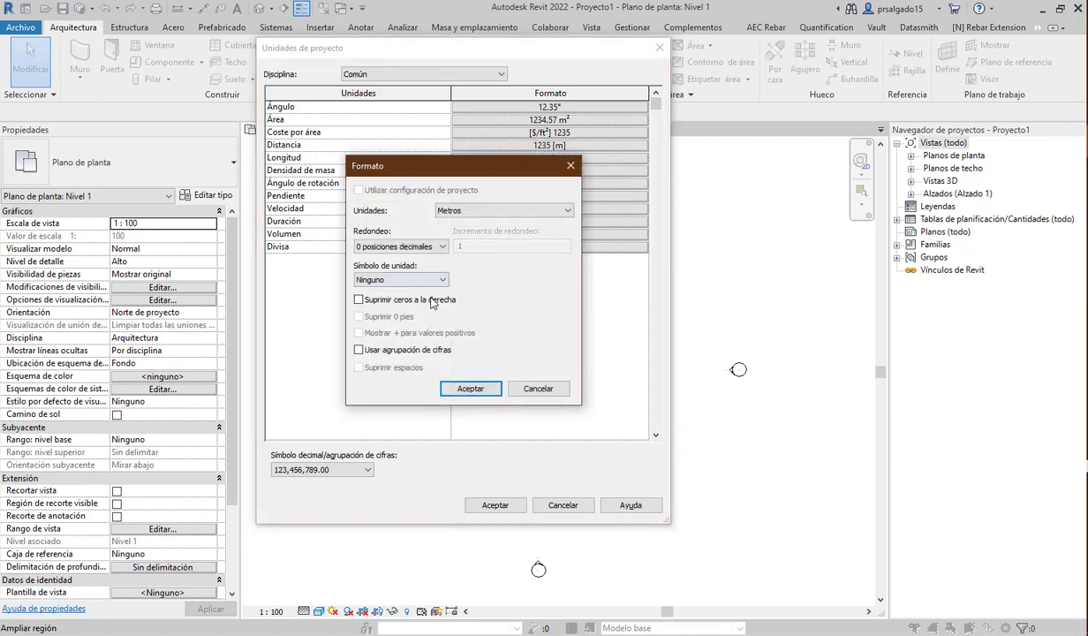
left_click(413, 247)
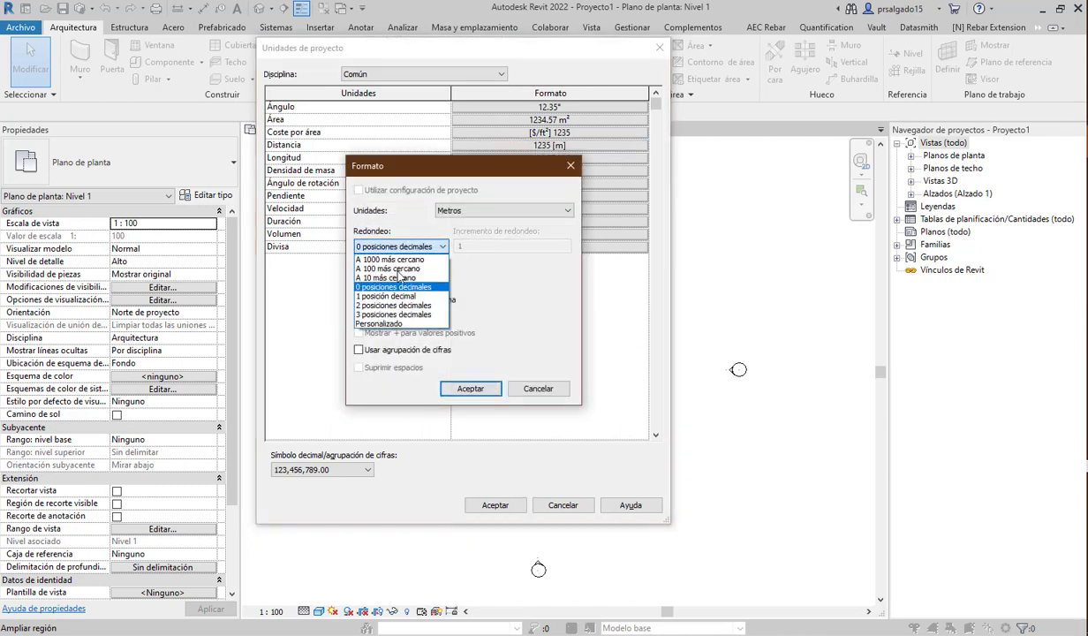
left_click(397, 306)
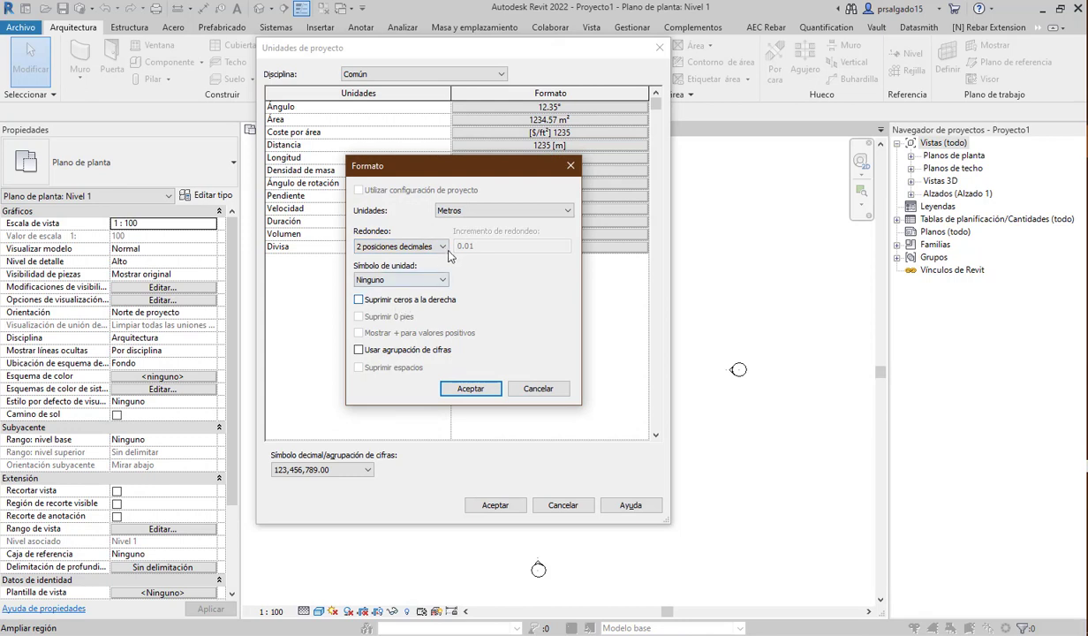
left_click(380, 281)
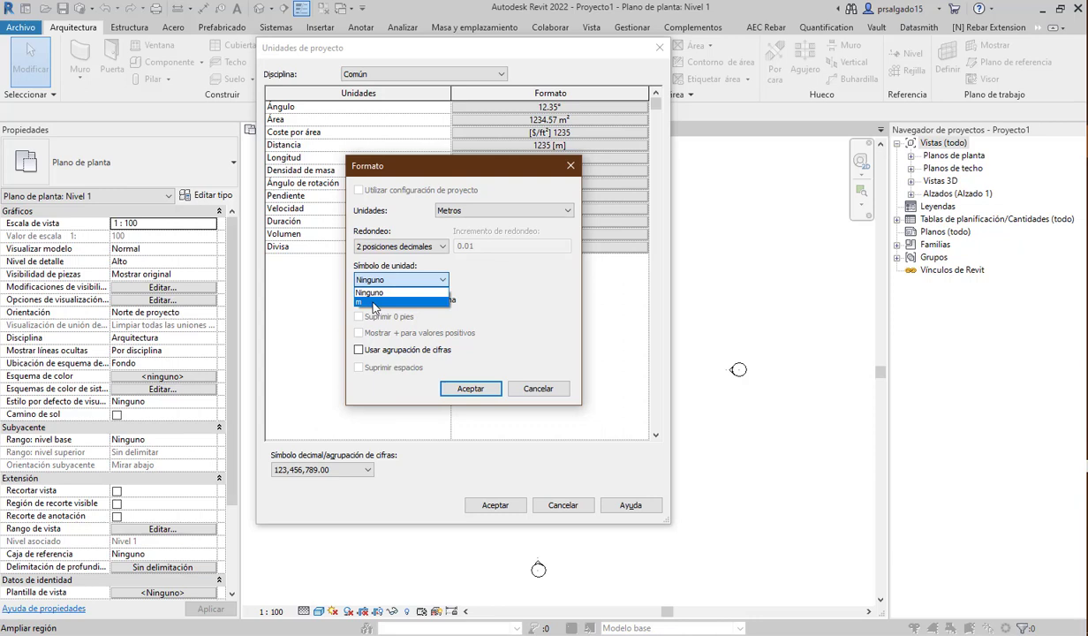
left_click(375, 302)
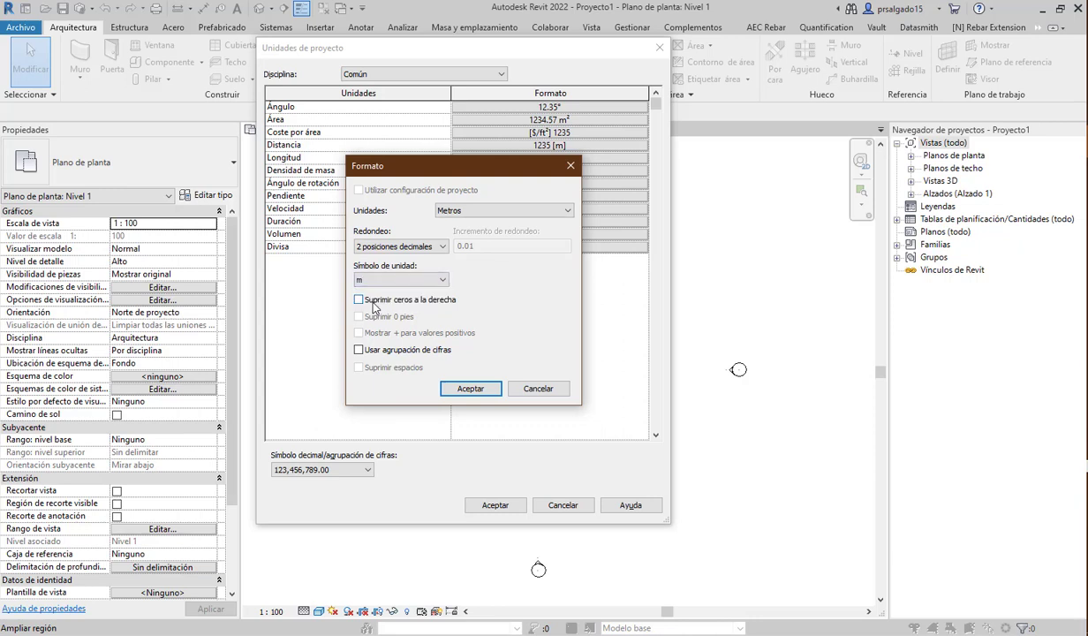
left_click(486, 391)
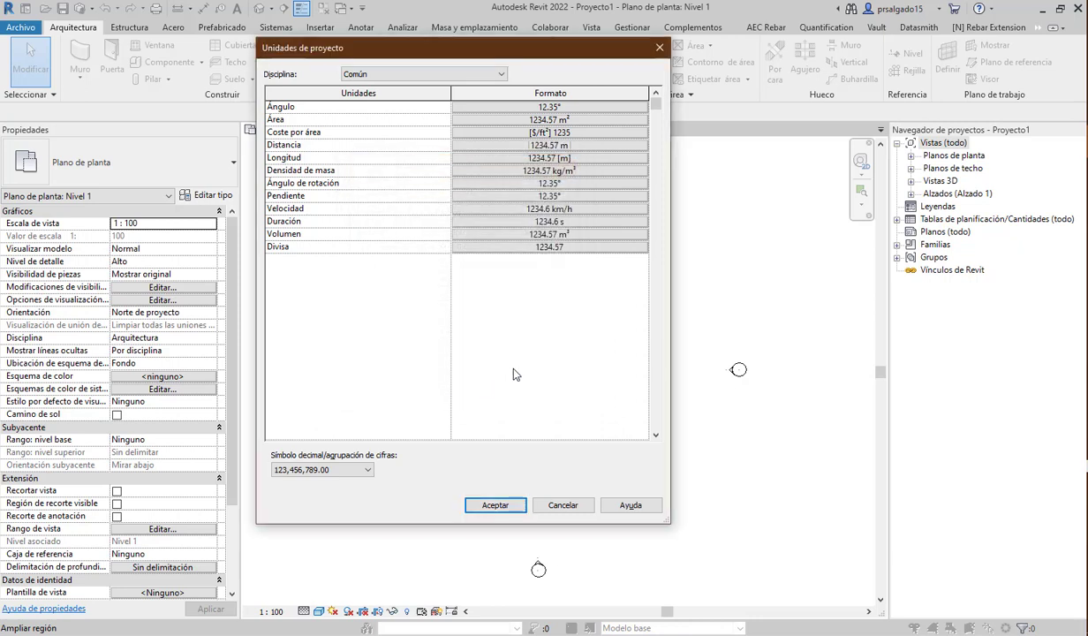
left_click(500, 505)
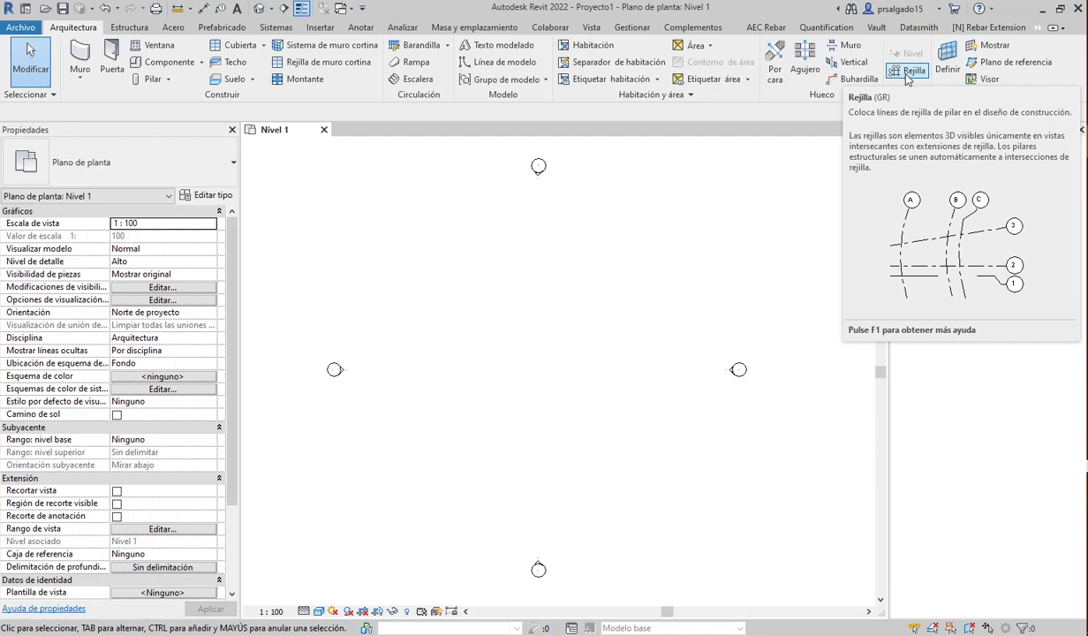
- Start the Rejilla grid tool on the Nivel 1 plan
left_click(907, 73)
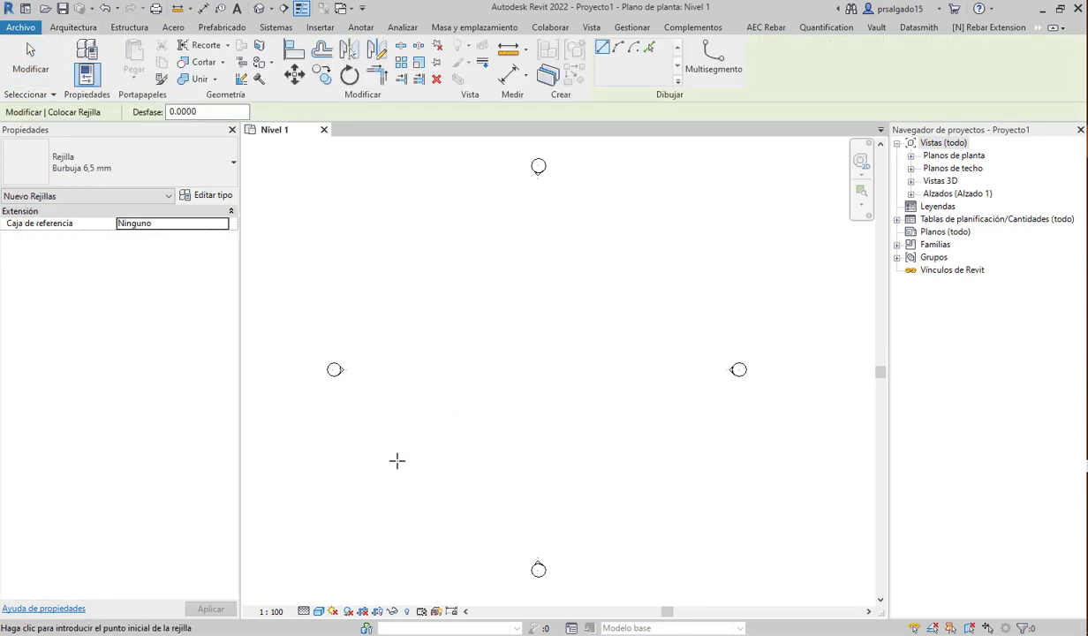
- Draw vertical grids 1 and 2 side by side, 4 m apart, then select grid 1
left_click(405, 256)
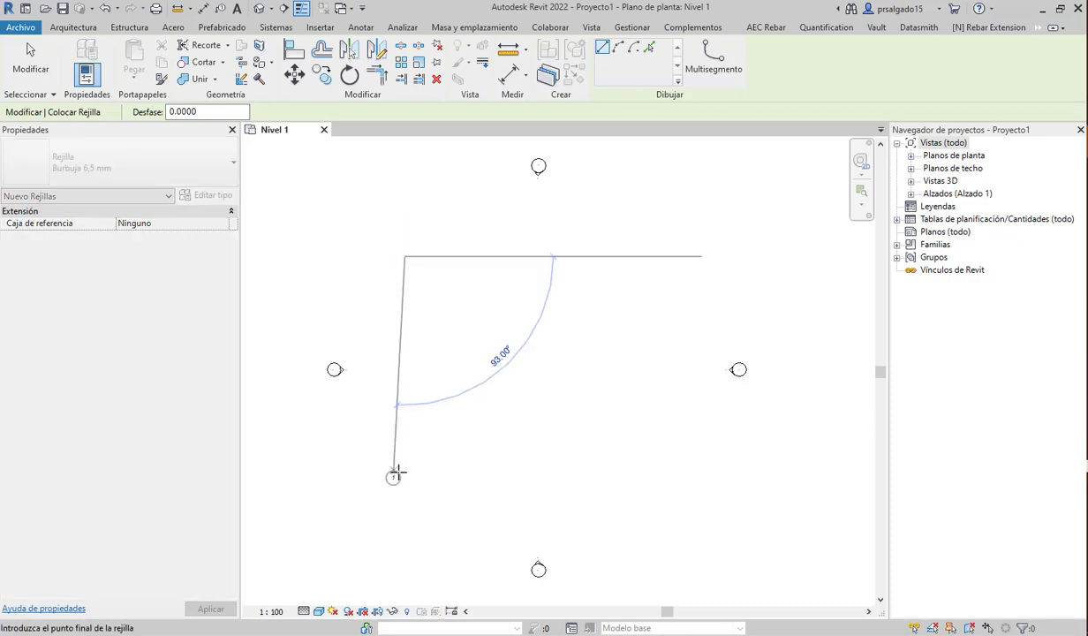
left_click(404, 485)
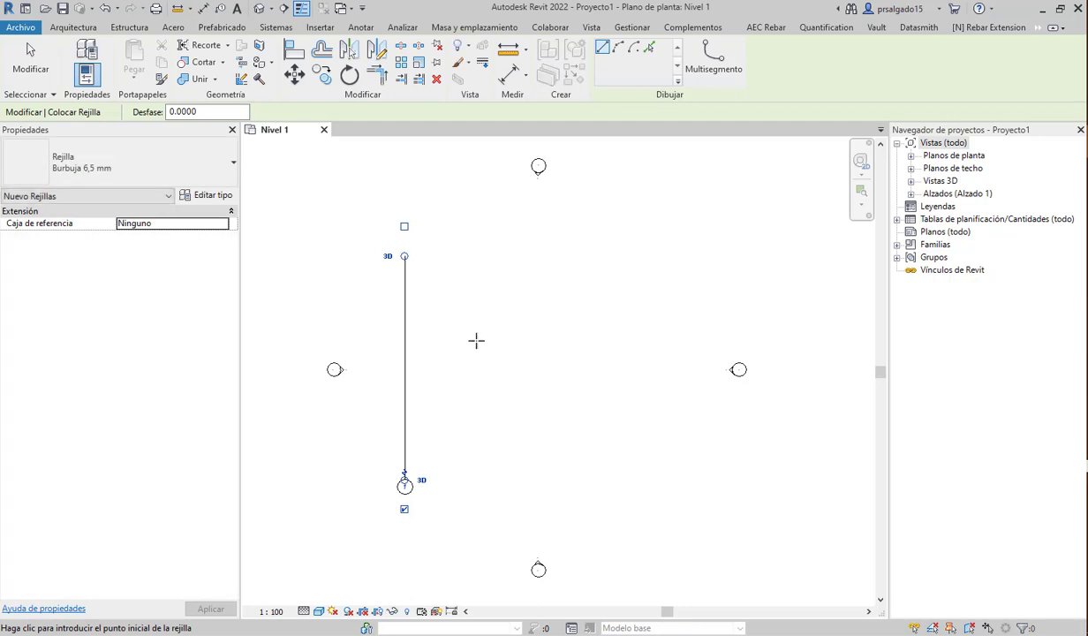
left_click(451, 256)
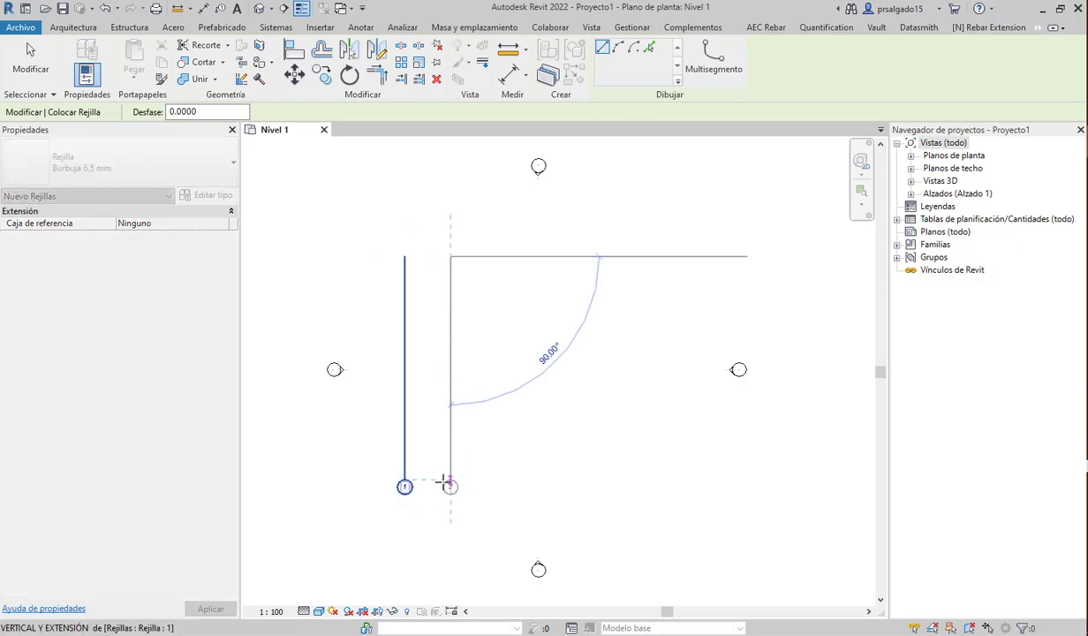
left_click(448, 483)
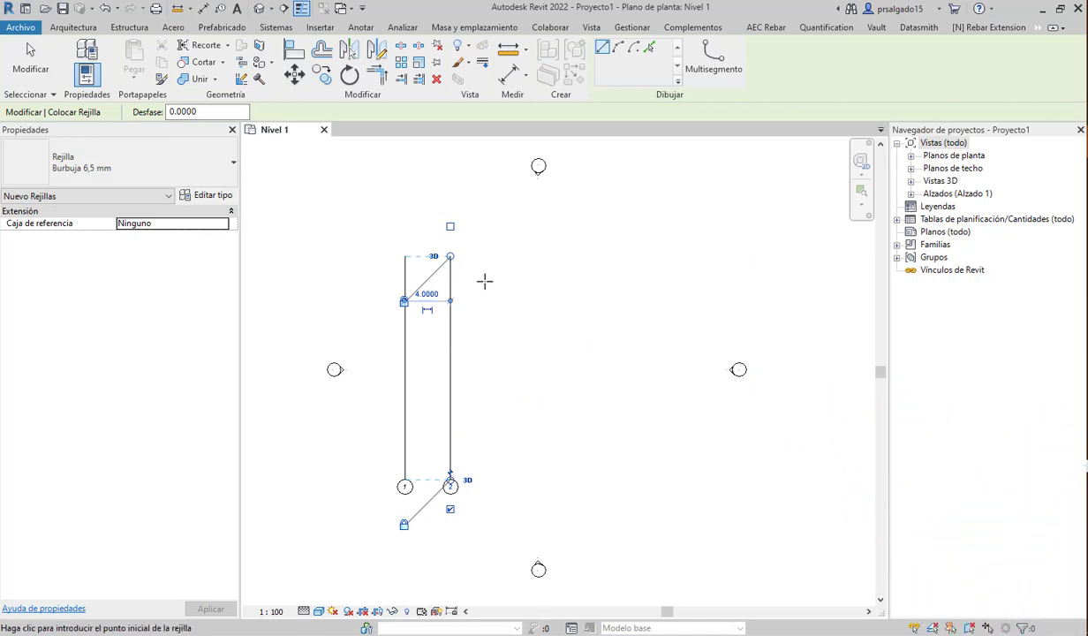
key("Escape")
key("Escape")
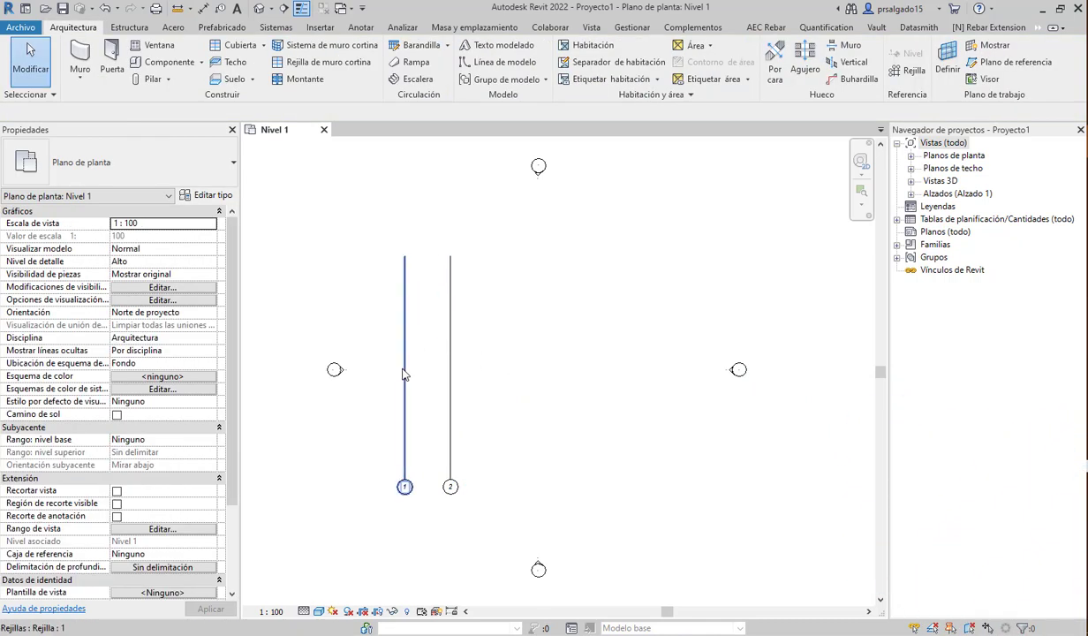
left_click(404, 374)
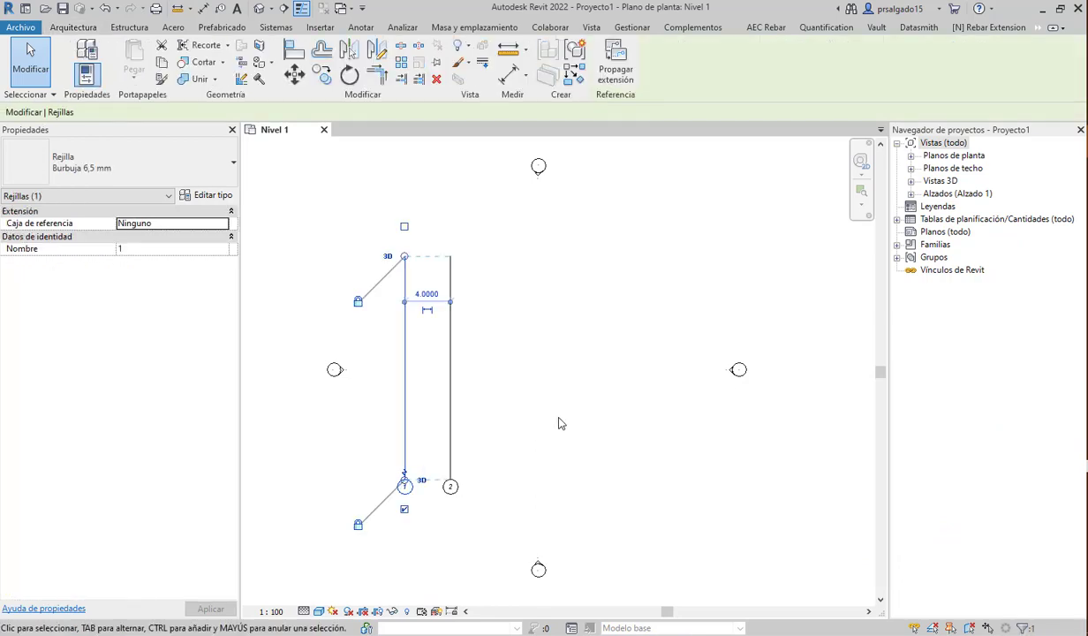
- Try copying grid 1 onto grid 2 with Multiple toggled, then cancel the copy
left_click(323, 76)
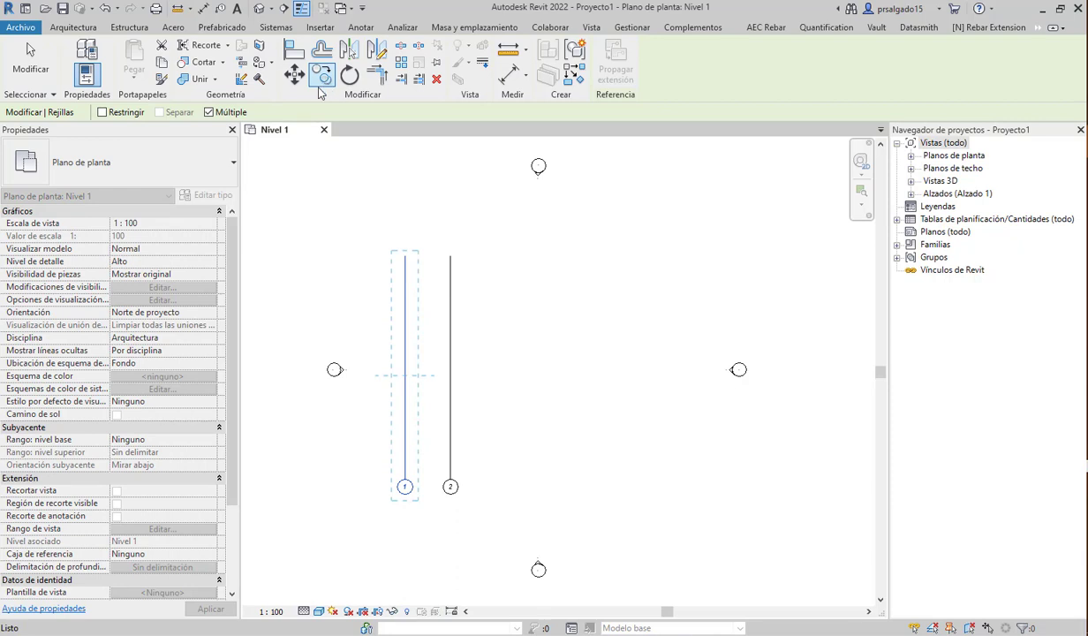
left_click(226, 117)
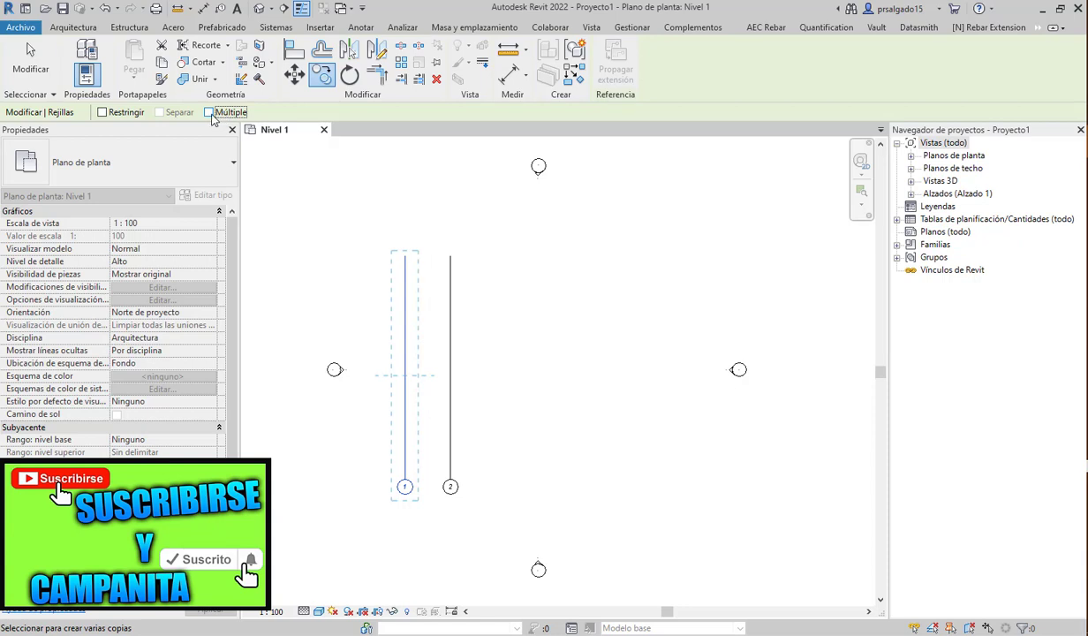
left_click(212, 116)
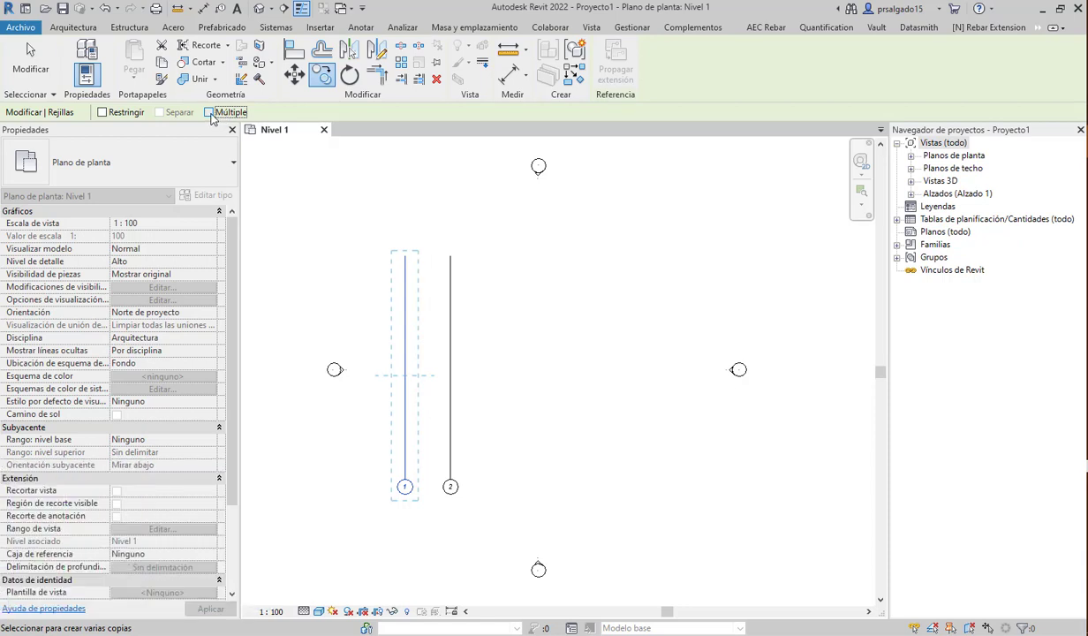
left_click(404, 485)
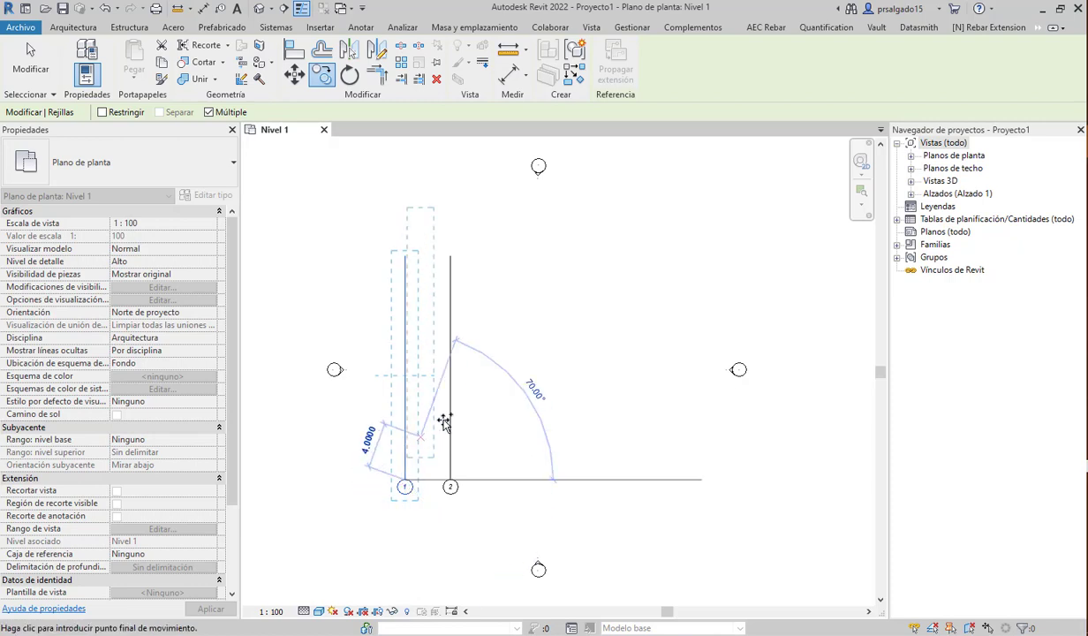
left_click(451, 484)
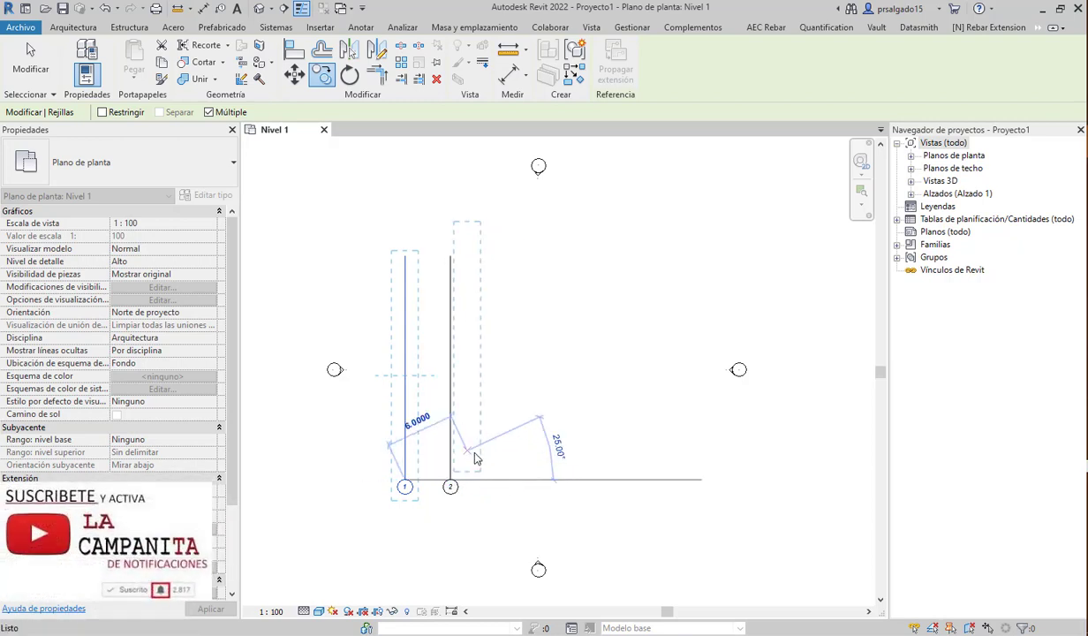
key("Escape")
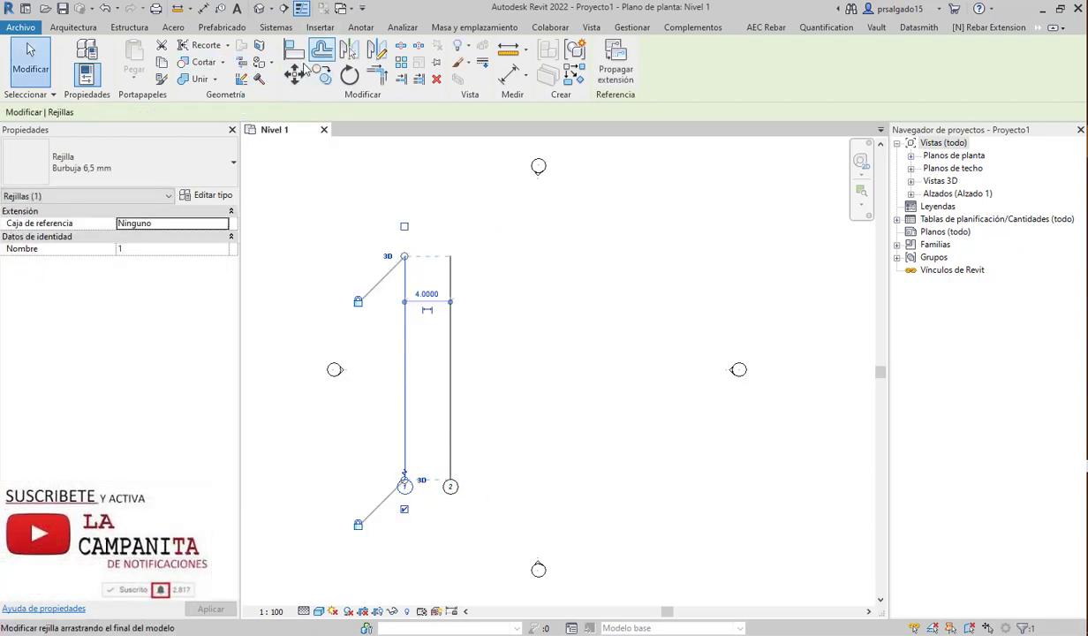
- Copy grid 1 repeatedly to the right at 4.0000 spacing, out to grid 7
left_click(323, 76)
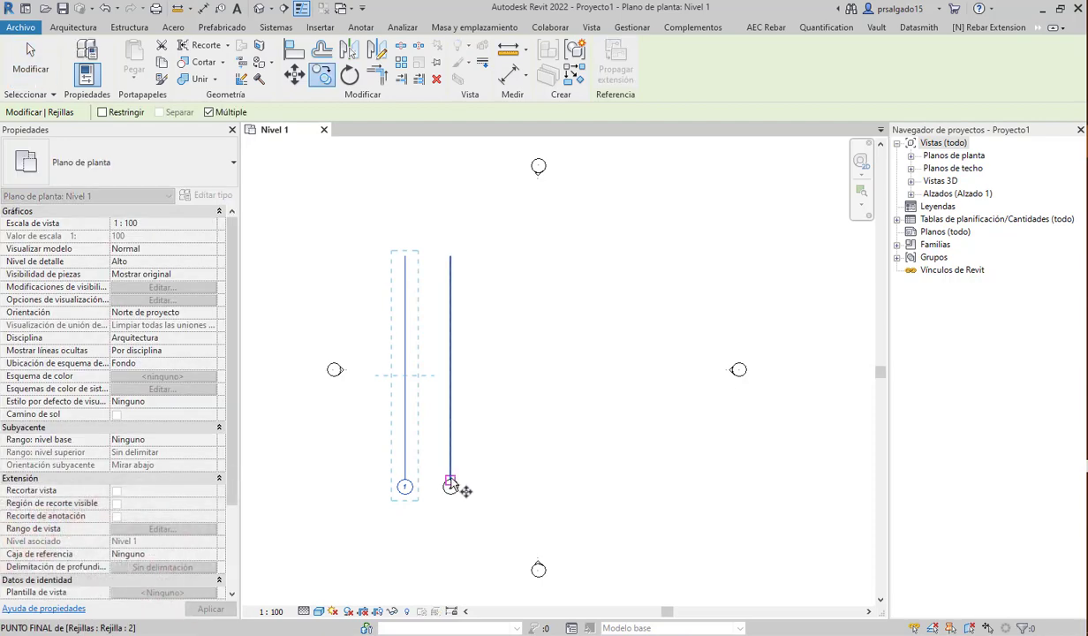
left_click(405, 485)
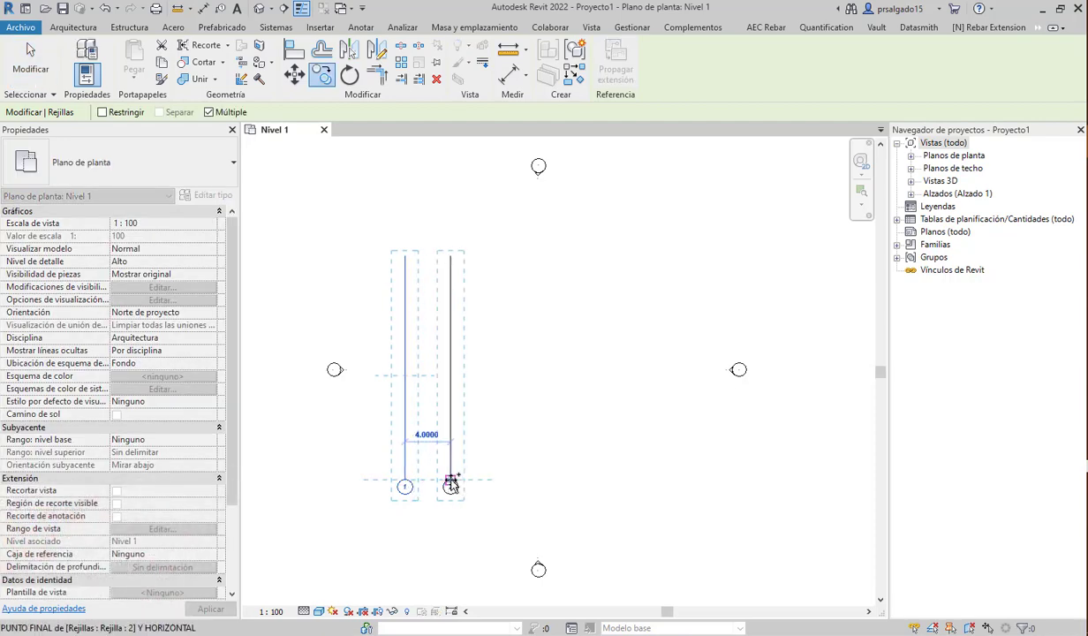
left_click(450, 485)
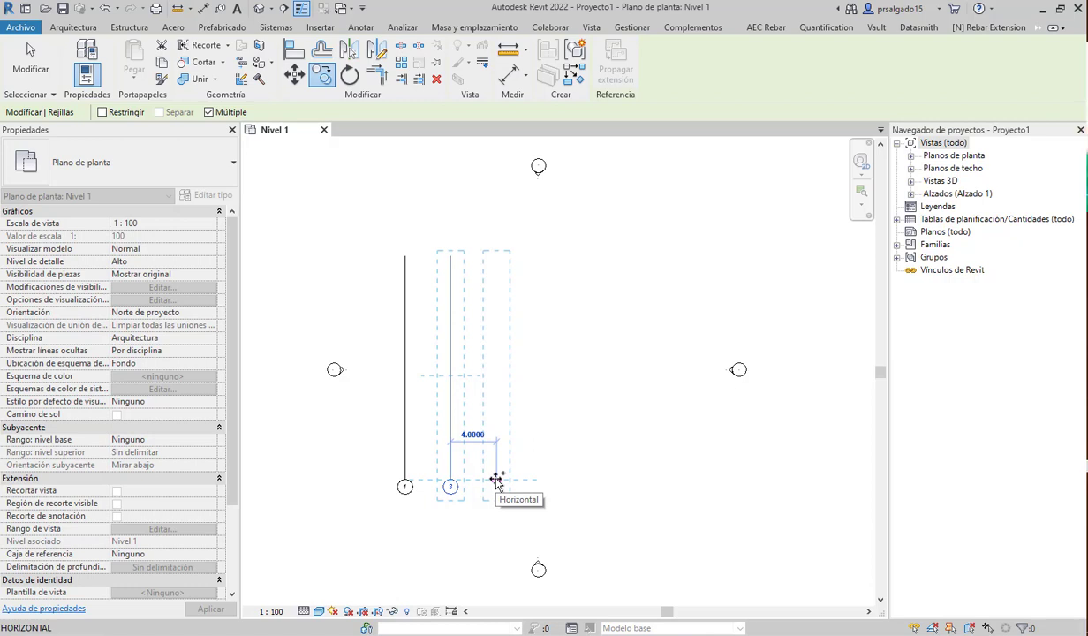
left_click(497, 481)
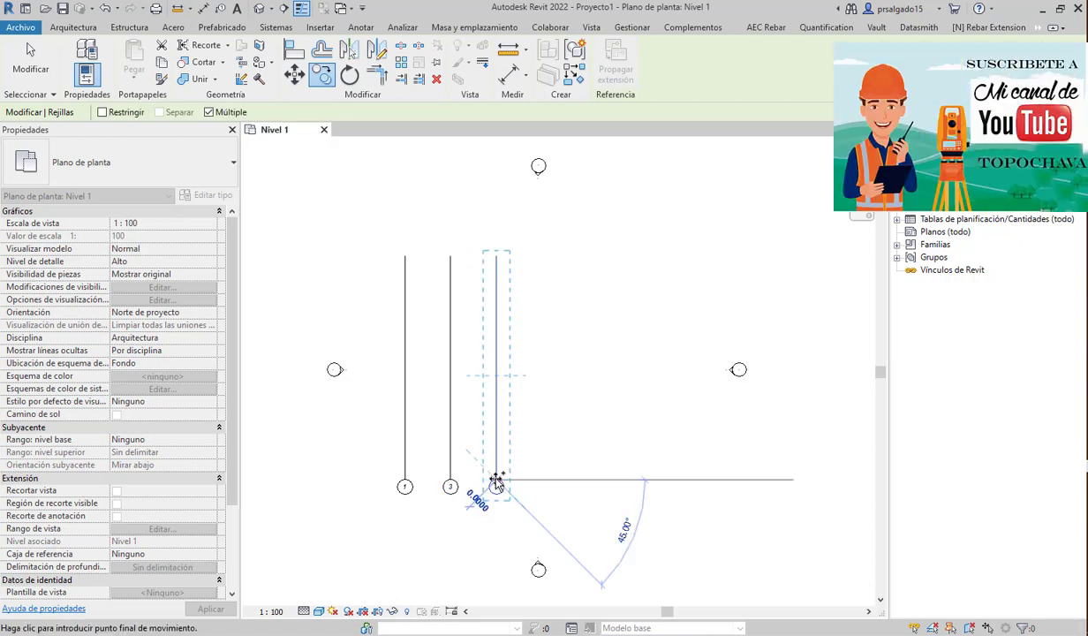
left_click(543, 482)
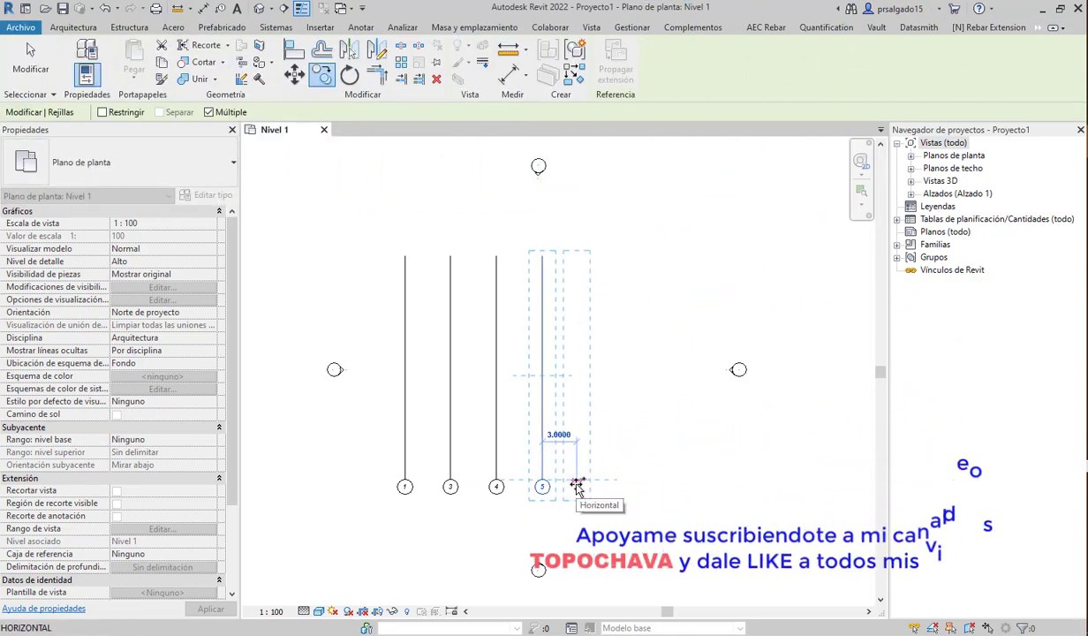
left_click(588, 486)
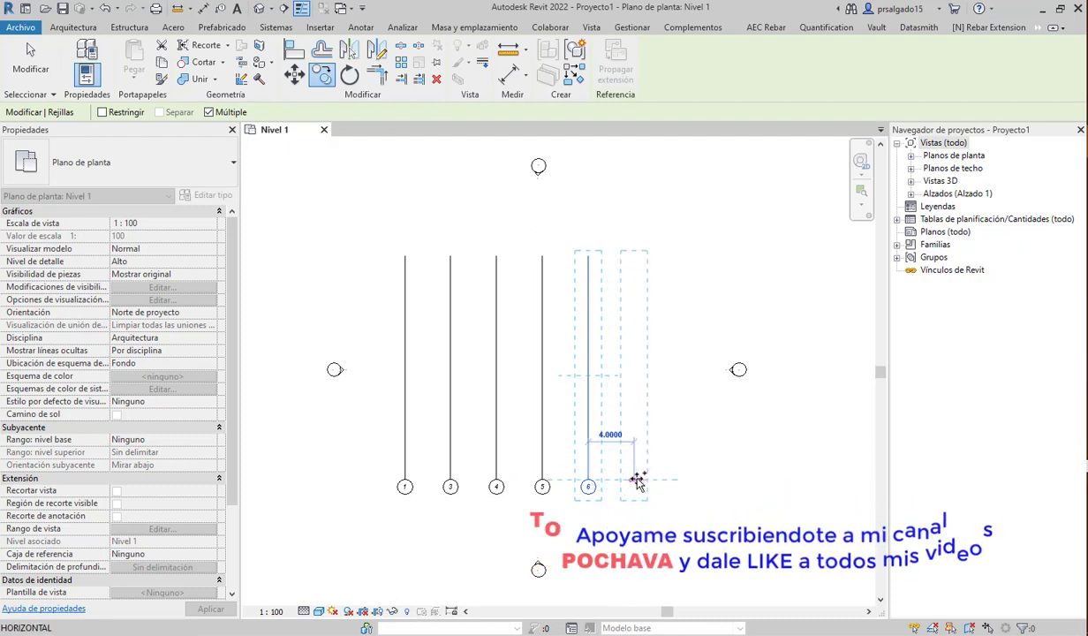
left_click(636, 481)
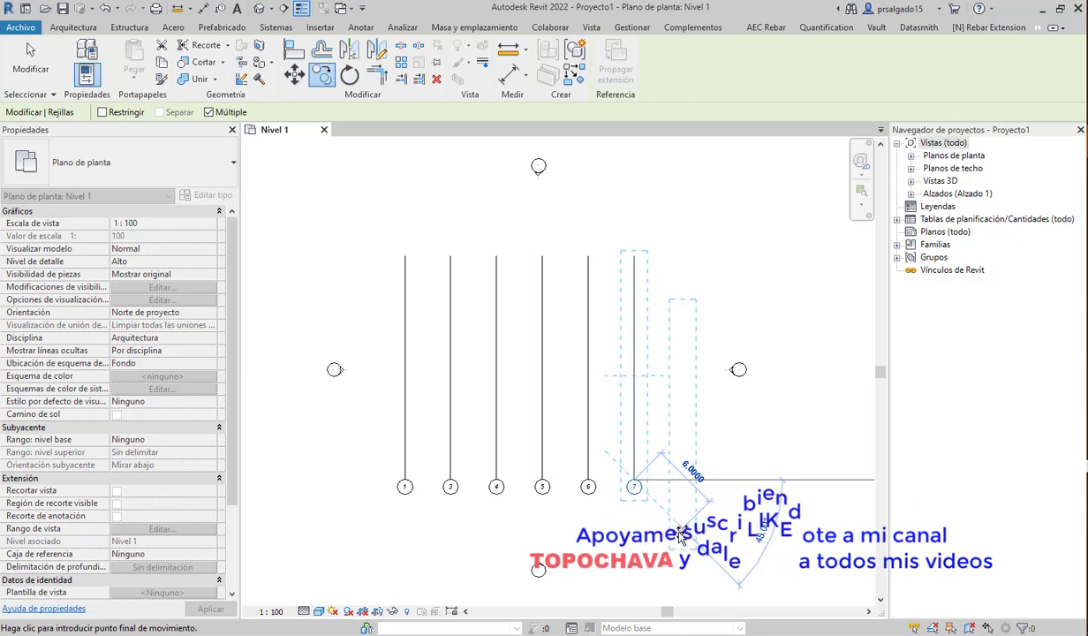
key("Escape")
key("Escape")
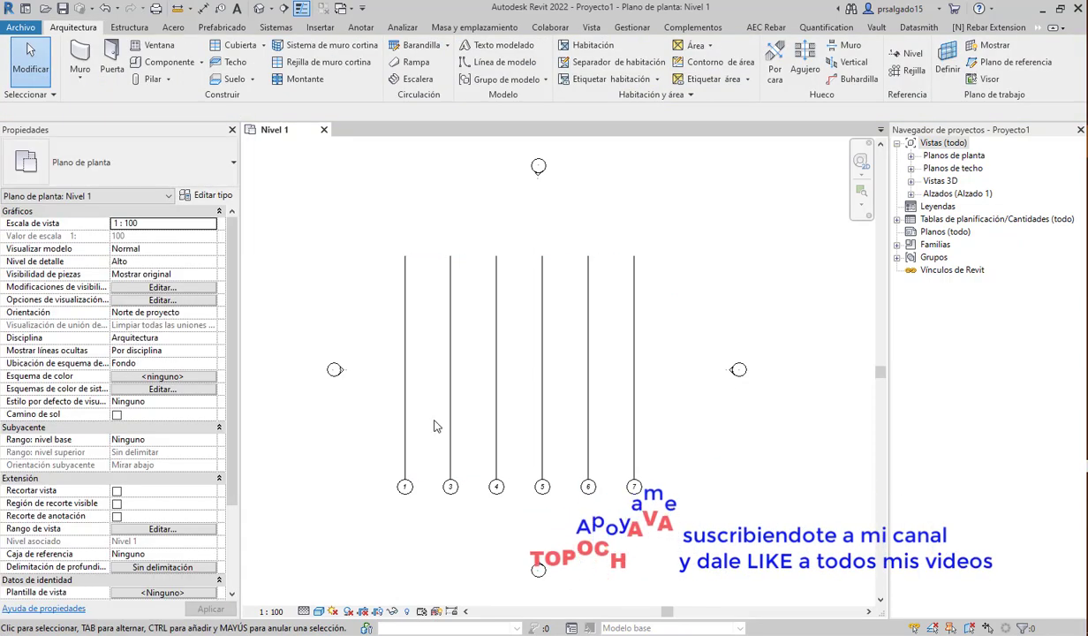
- Delete the duplicate grid 3 and begin editing grid 4's bubble label
left_click(450, 436)
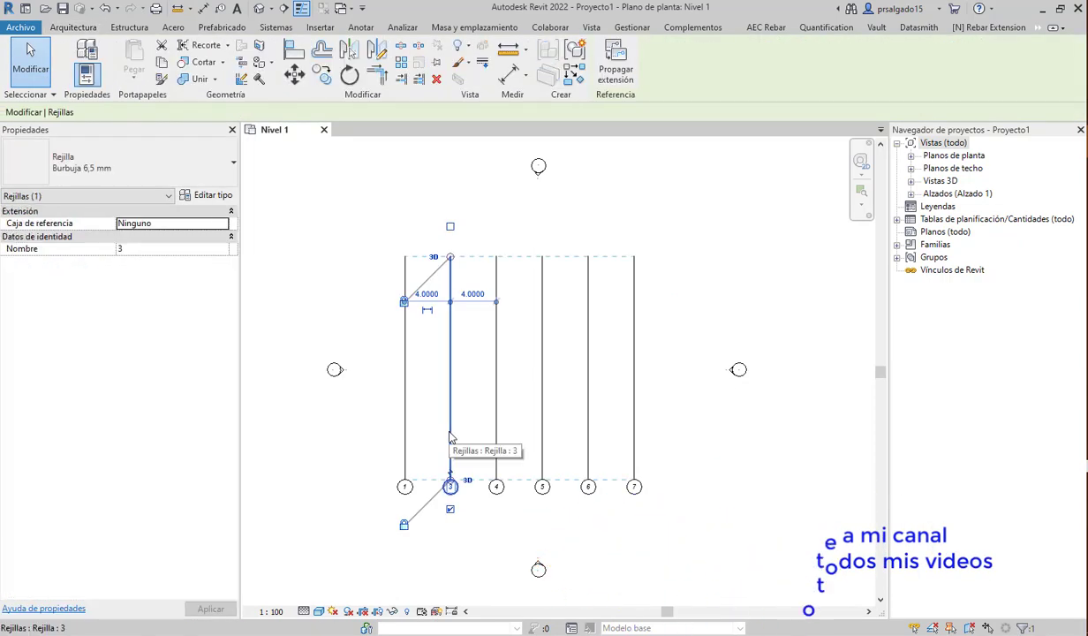
key("Delete")
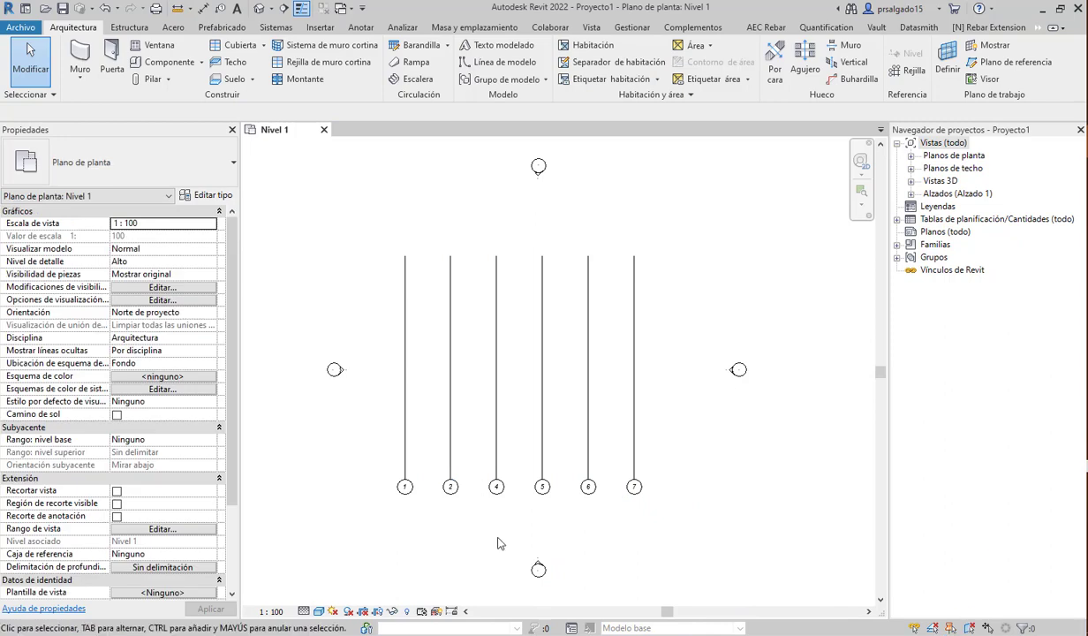
scroll(530, 556, "up", 2)
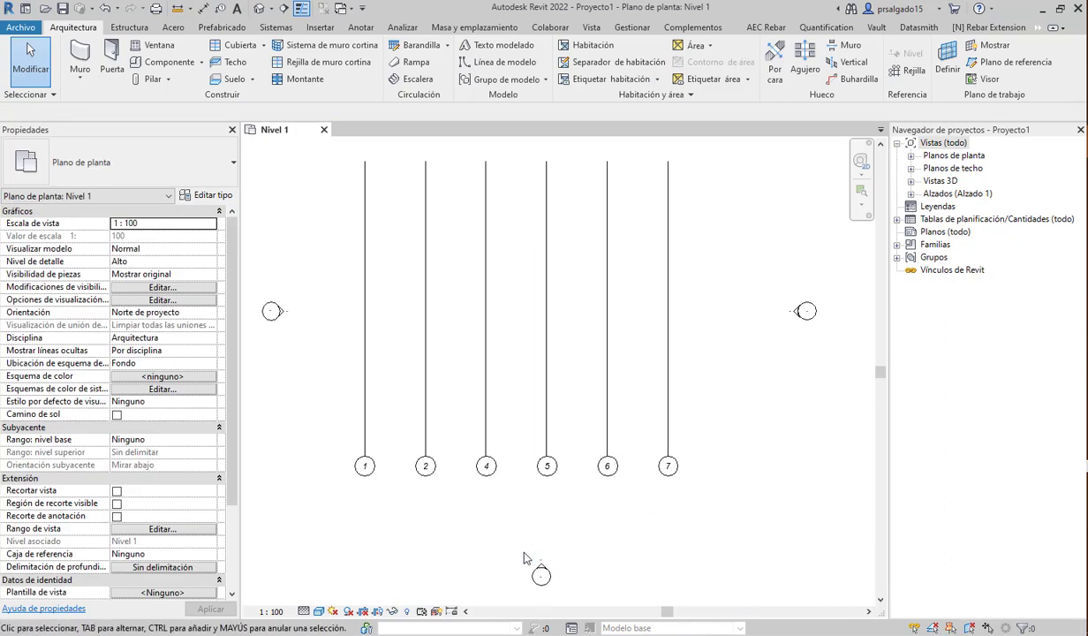
scroll(524, 554, "up", 1)
left_click(480, 452)
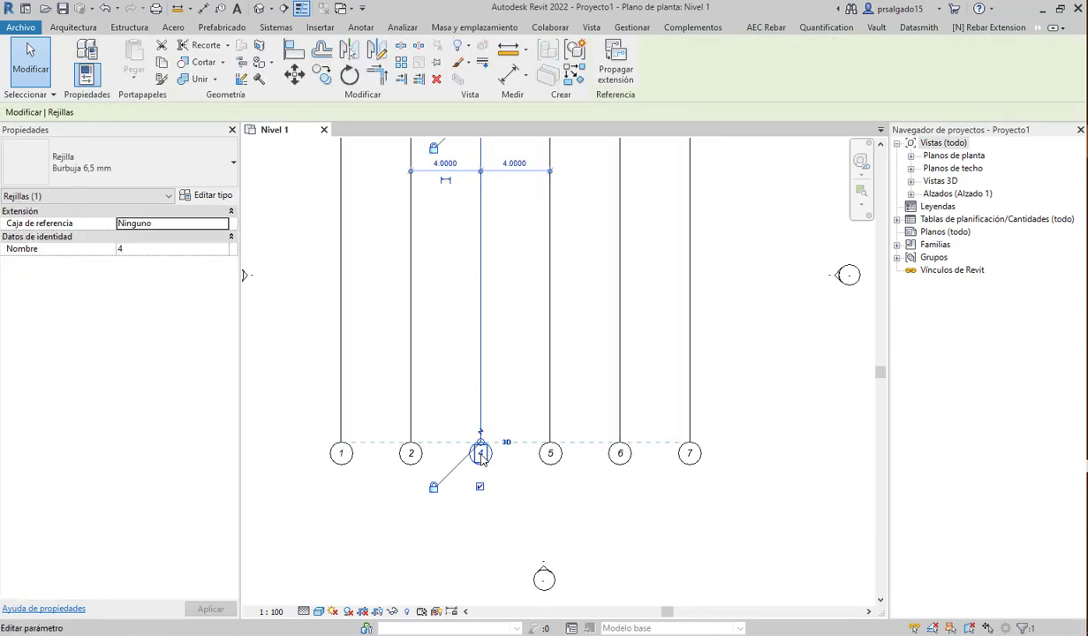
left_click(481, 454)
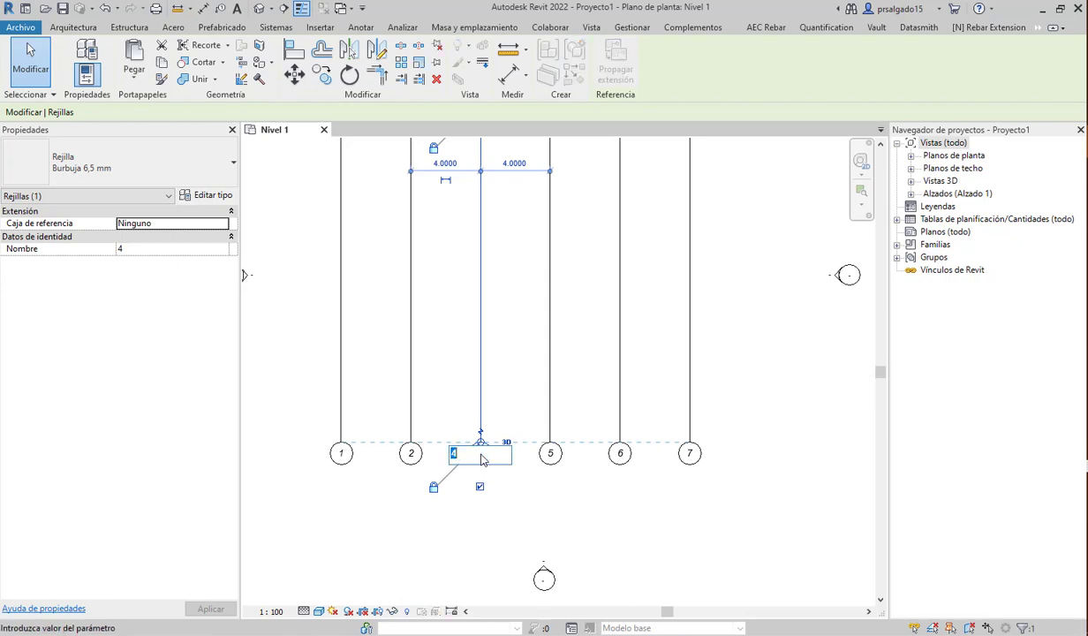
- Renumber grids 4, 5, 6 and 7 as 3, 4, 5 and 6
type("3")
left_click(547, 464)
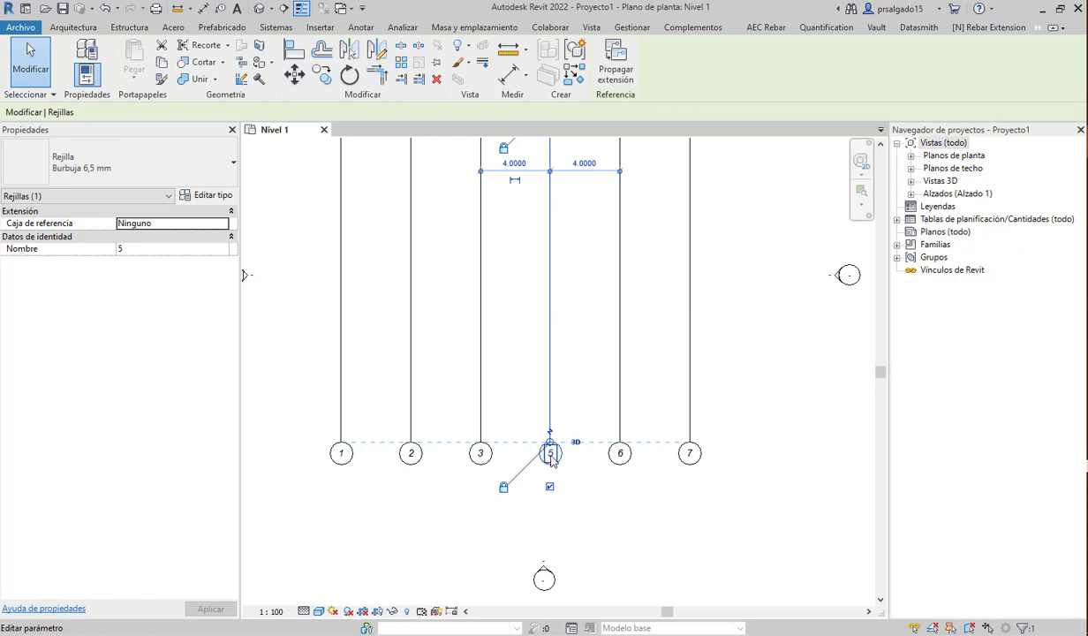
left_click(550, 454)
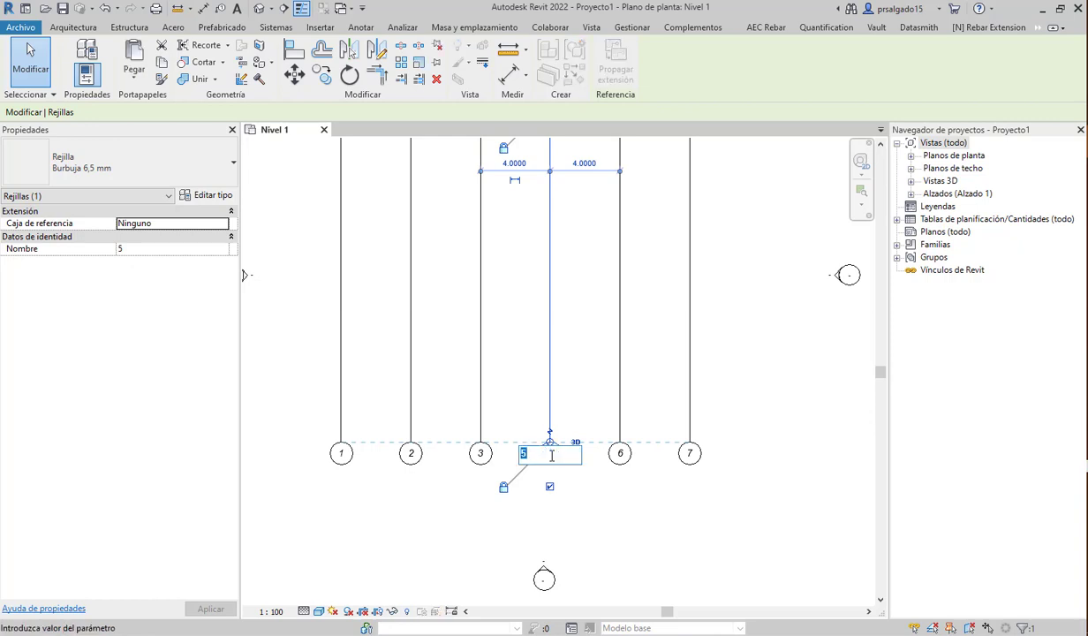
type("4")
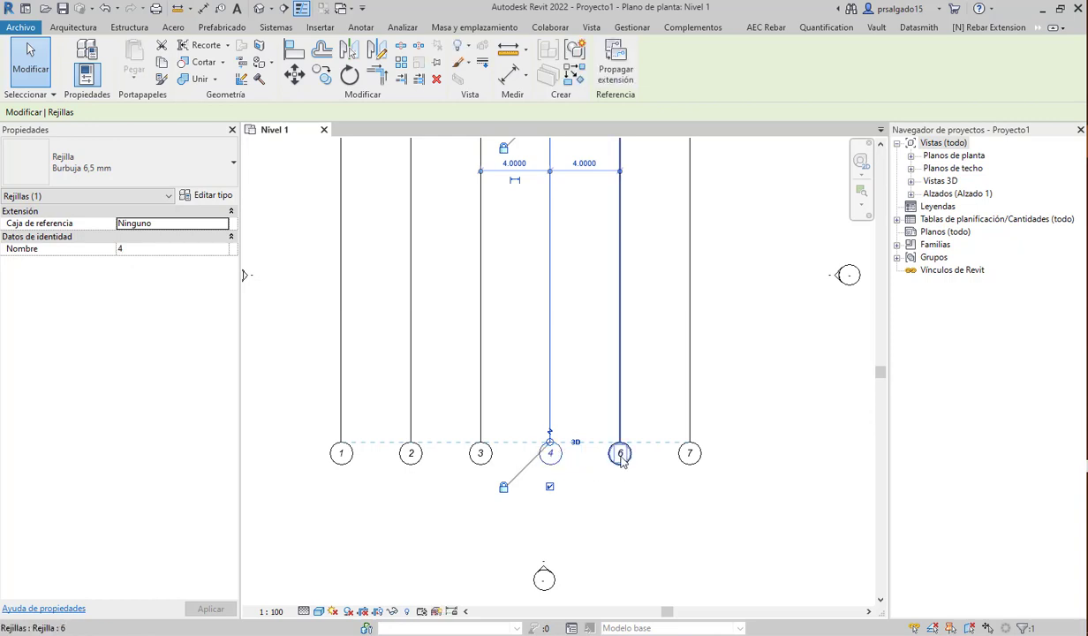
left_click(621, 453)
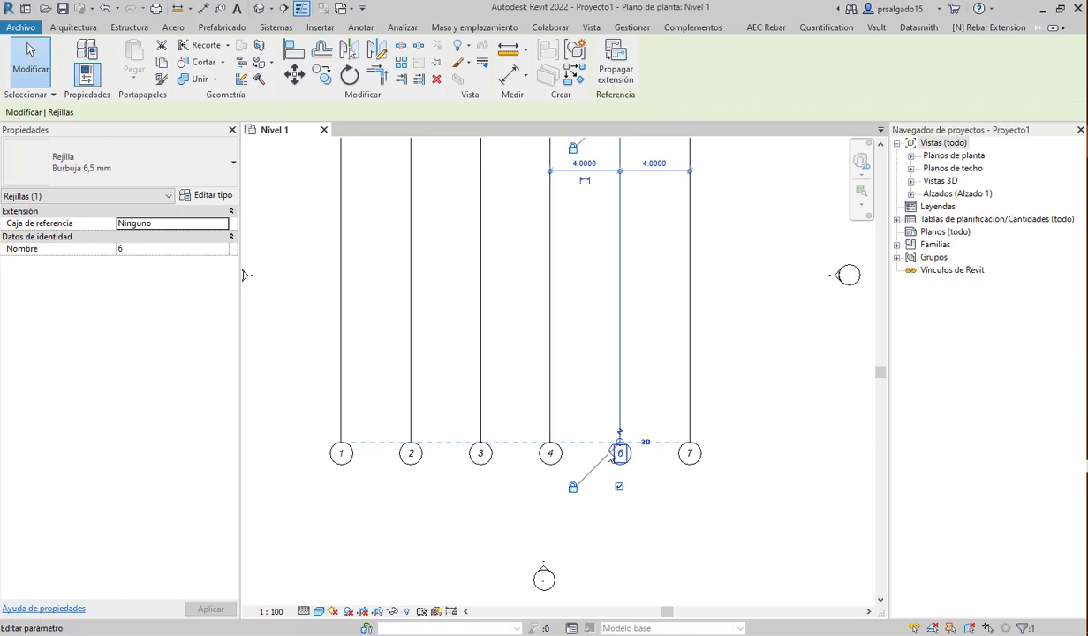
left_click(621, 453)
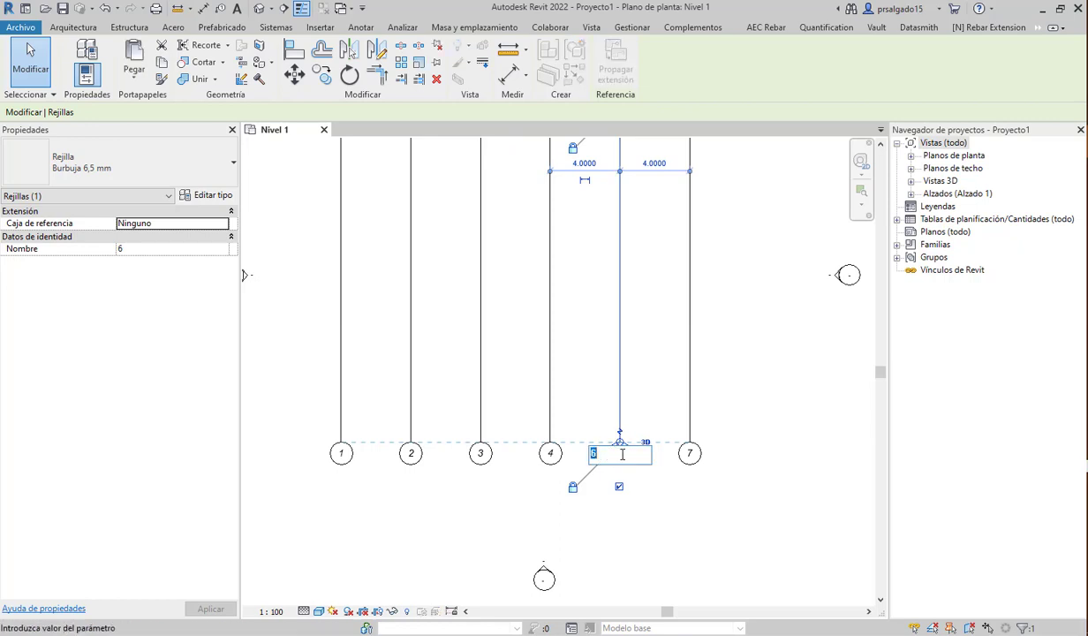
key("Return")
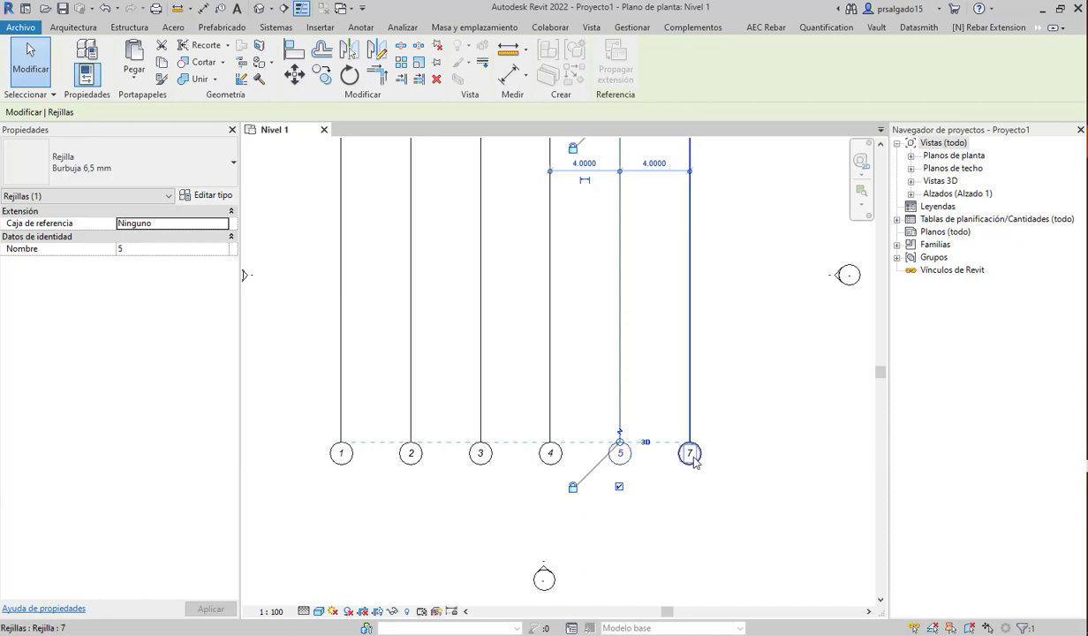
left_click(692, 455)
left_click(692, 455)
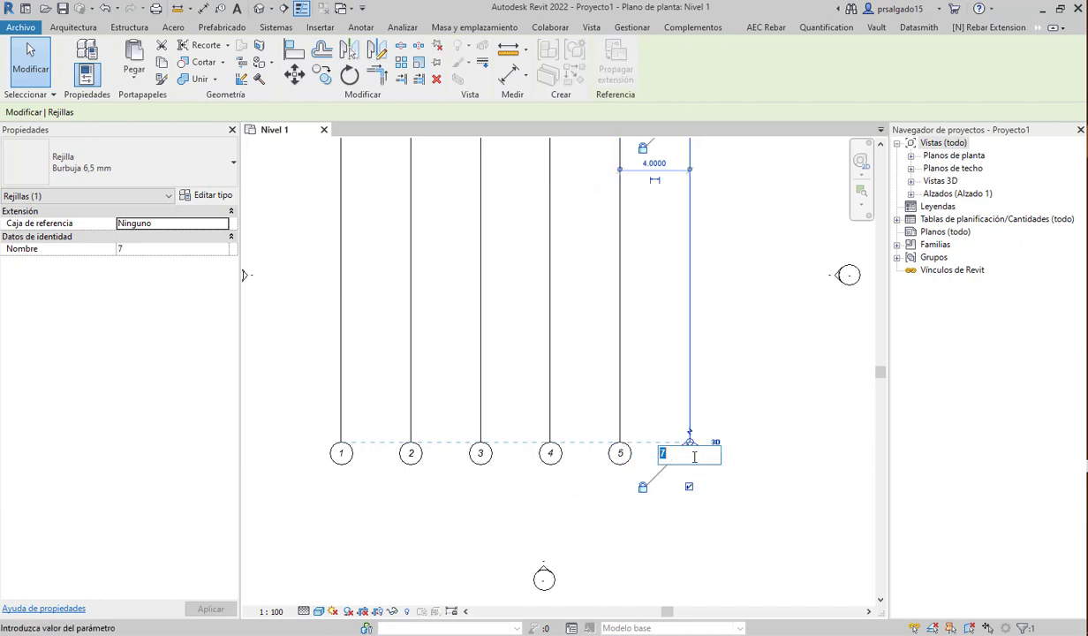
key("Return")
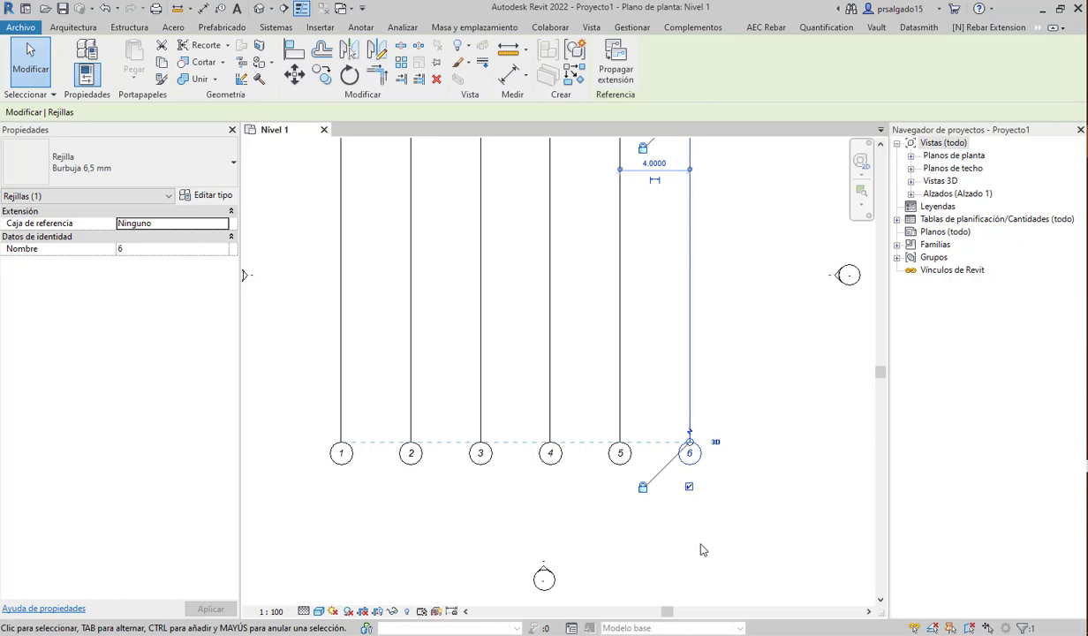
left_click(752, 503)
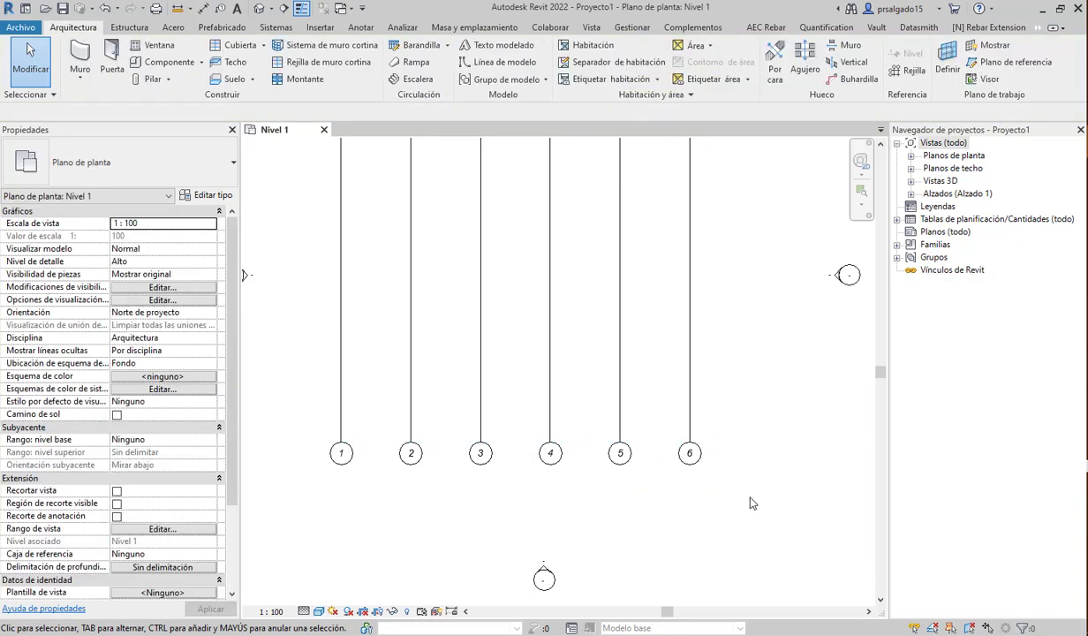
- Draw a horizontal grid from right of grid 6 to left of grid 1
scroll(533, 508, "down", 1)
scroll(546, 439, "down", 2)
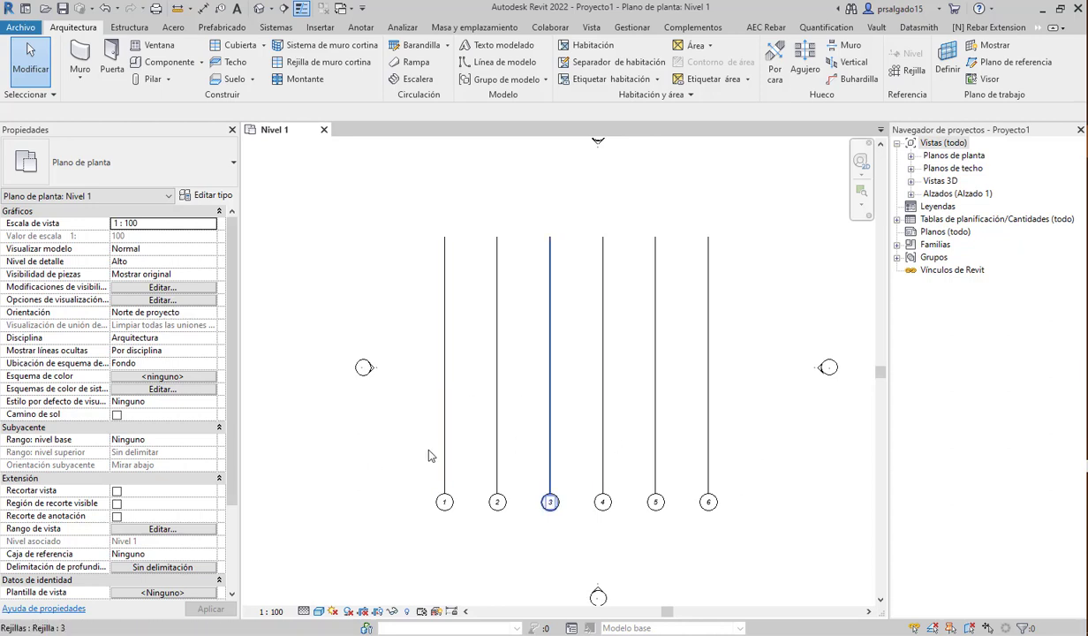
scroll(455, 378, "up", 2)
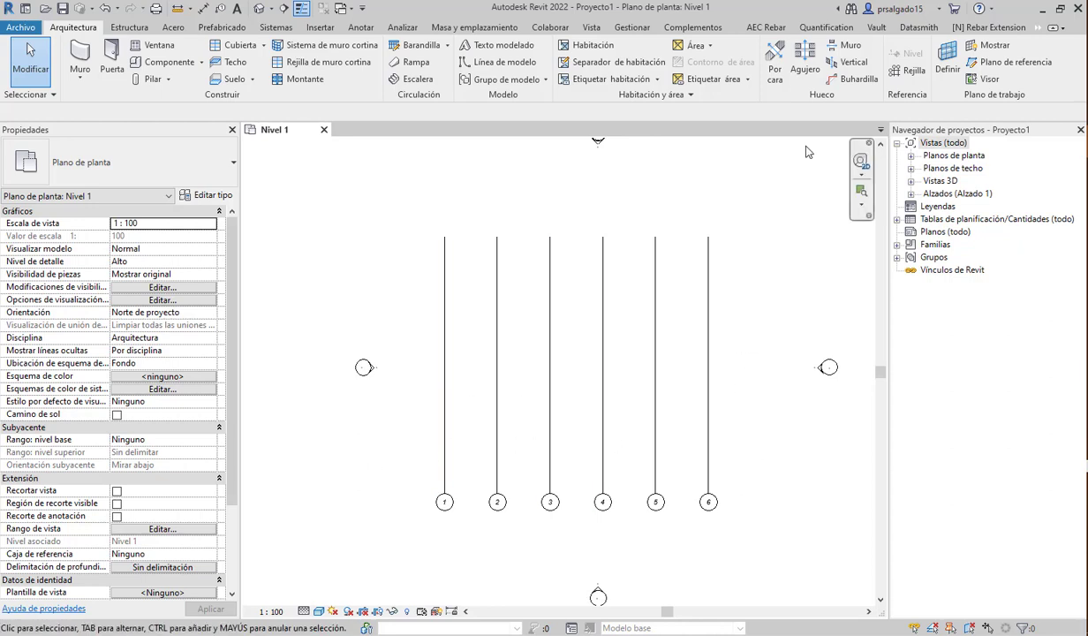
left_click(910, 70)
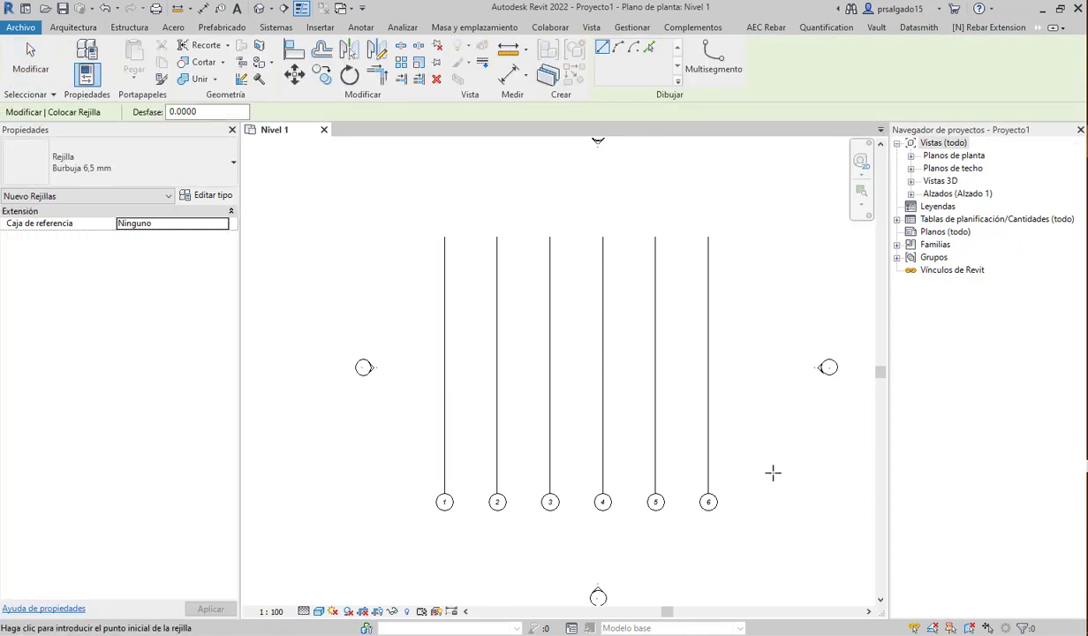
left_click(765, 469)
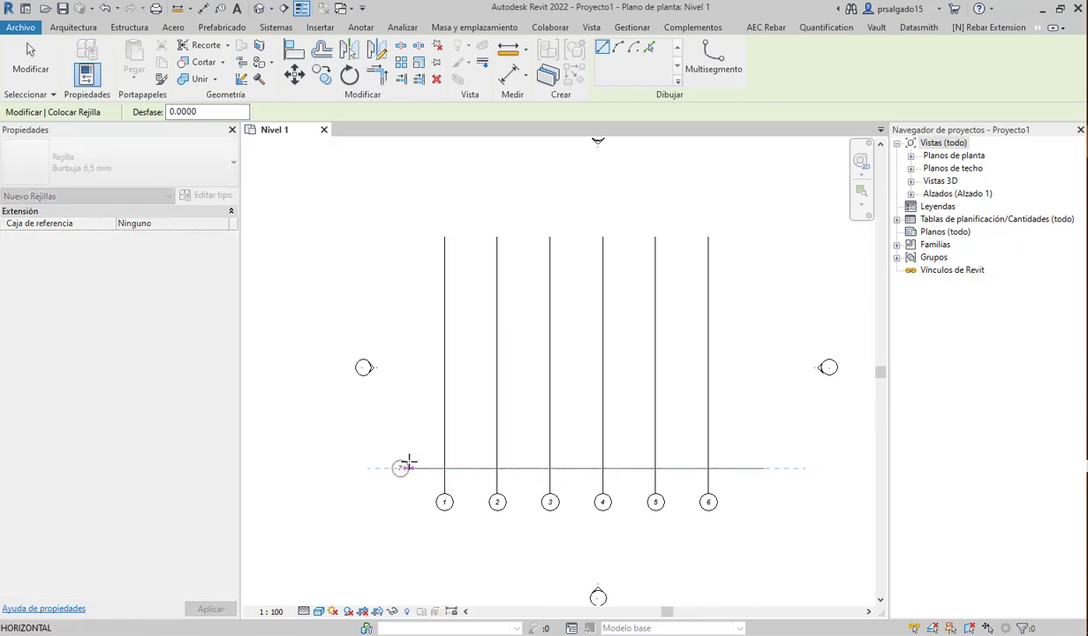
left_click(409, 462)
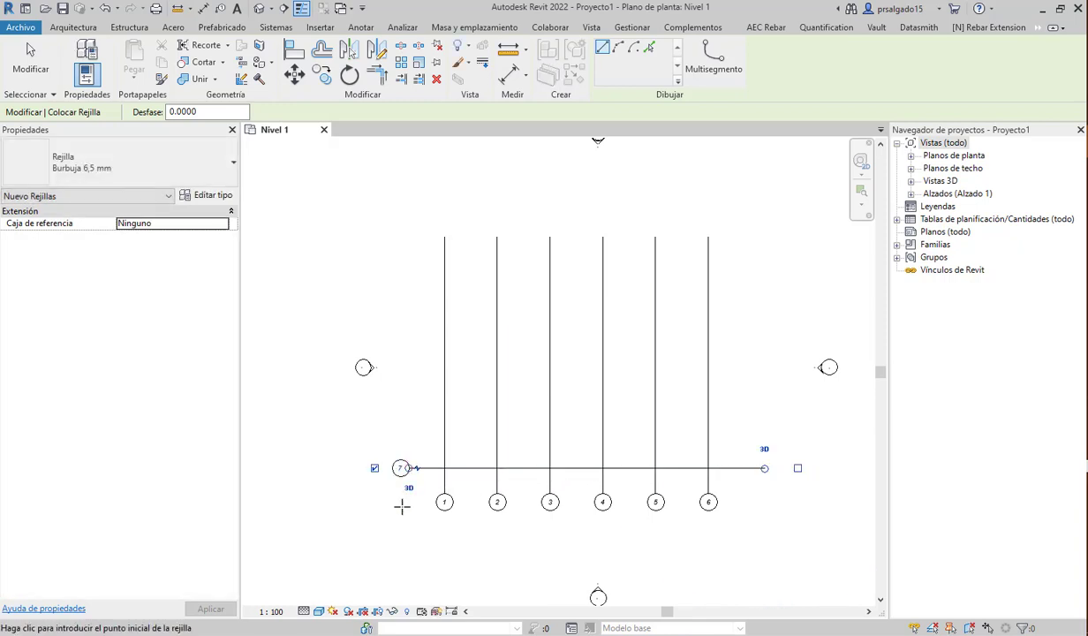
key("Escape")
key("Escape")
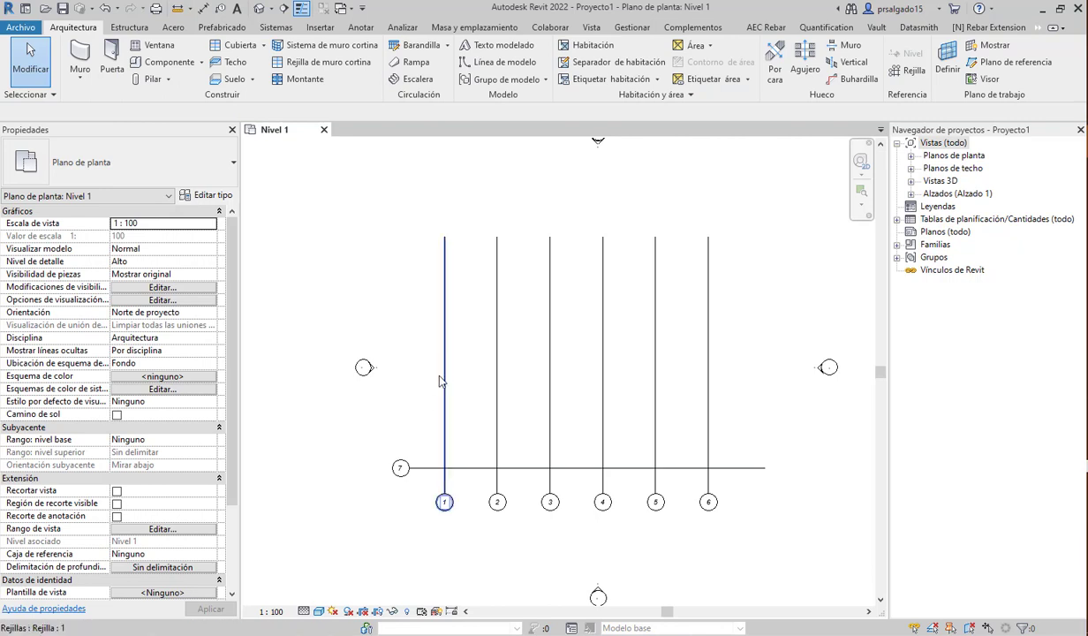
- Rename the new horizontal grid from 7 to A
left_click(400, 470)
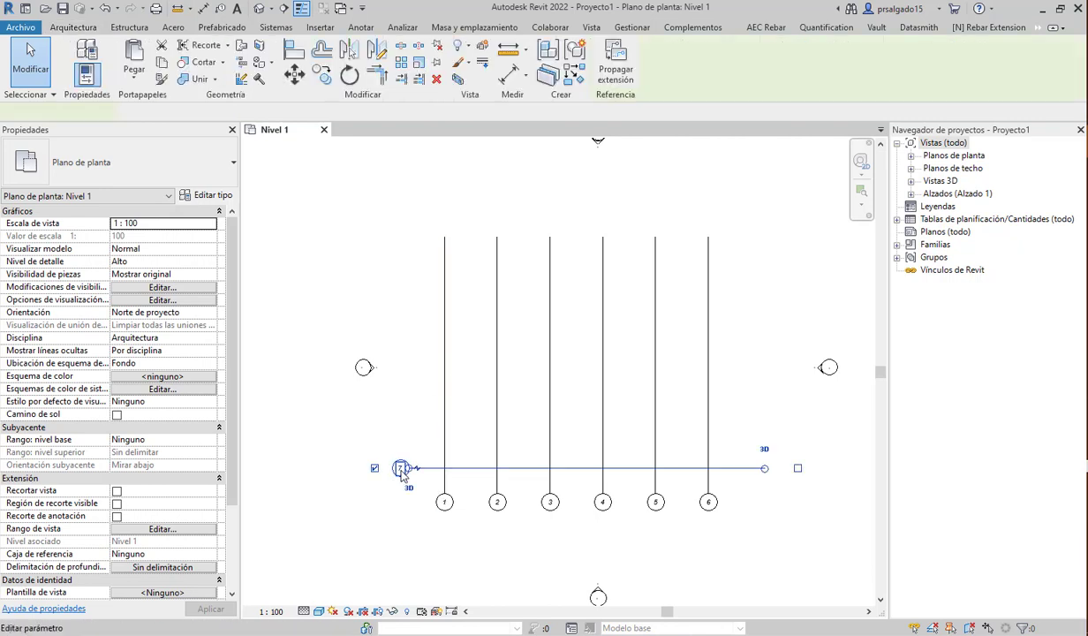
left_click(401, 469)
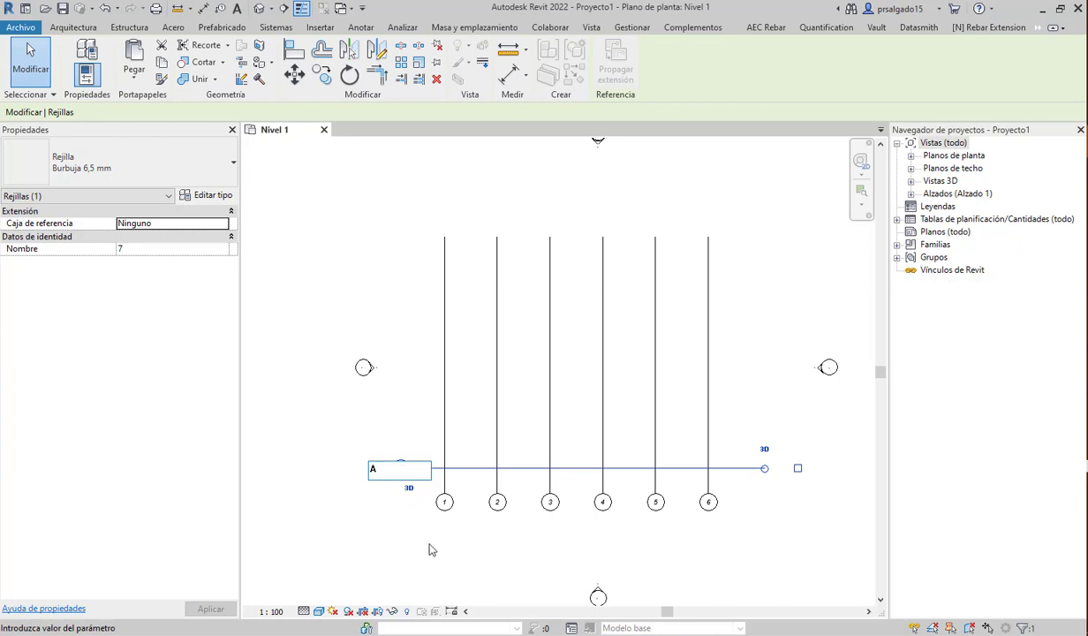
key("Return")
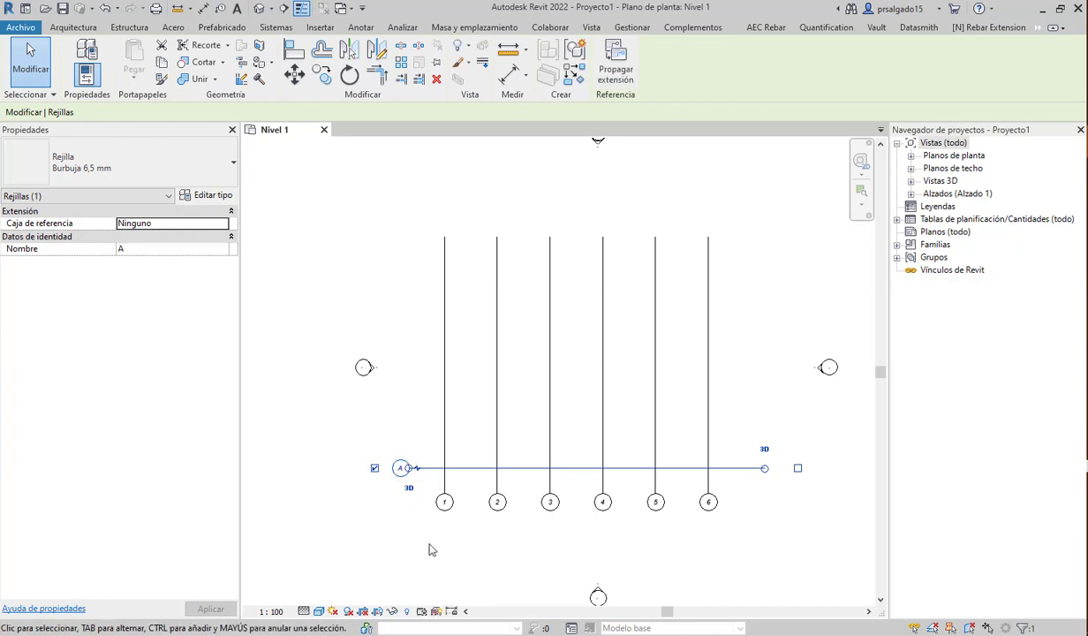
left_click(322, 76)
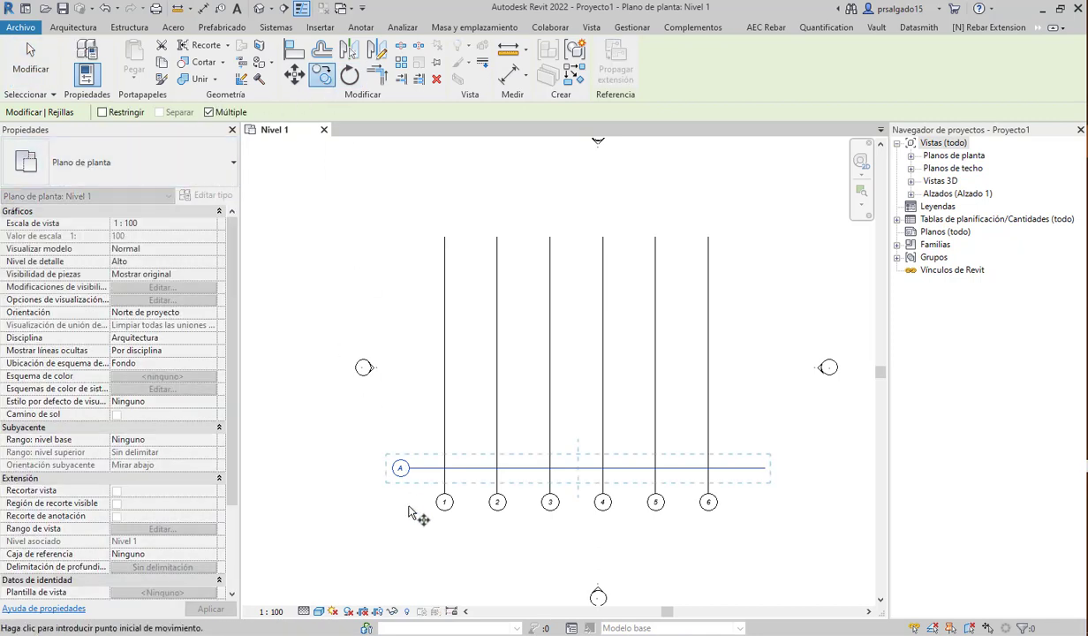
- Copy grid A upward as grids B and C, then D and E each 5 m higher
left_click(401, 468)
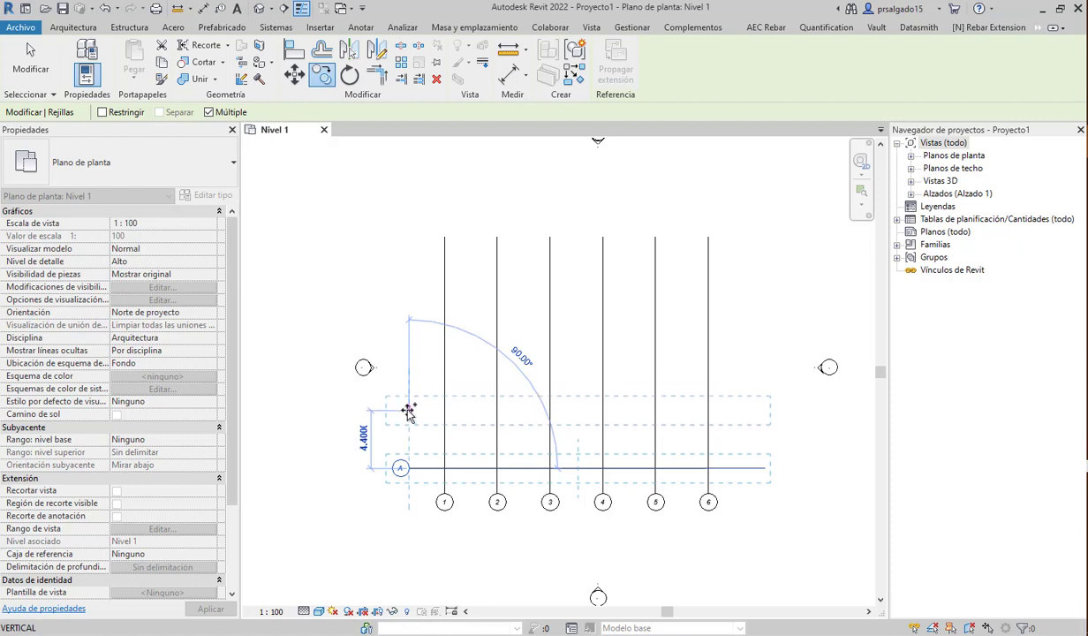
left_click(410, 403)
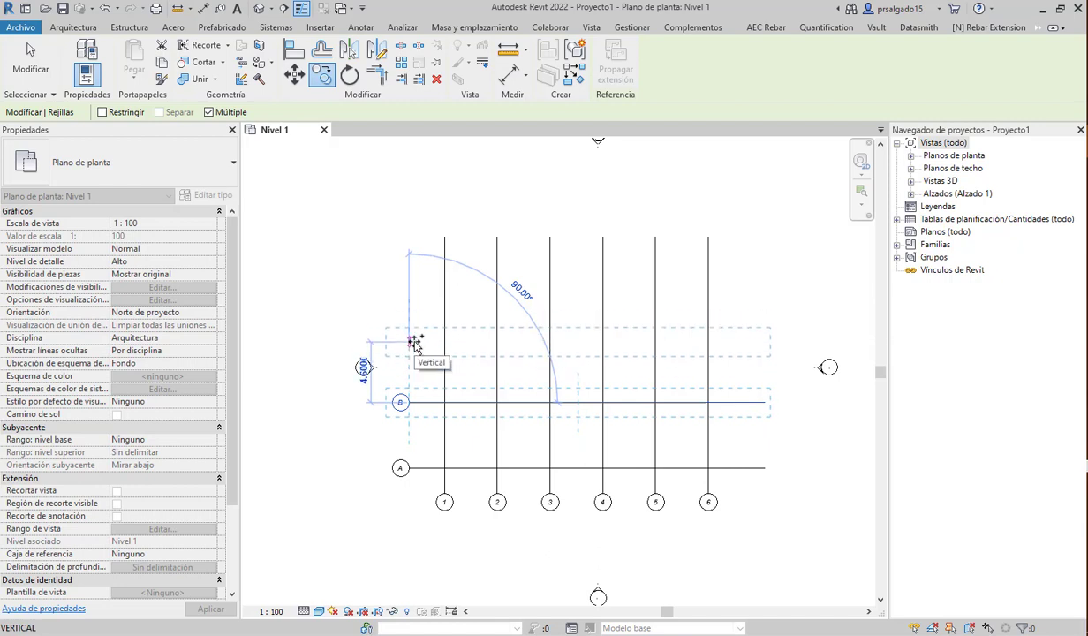
left_click(415, 341)
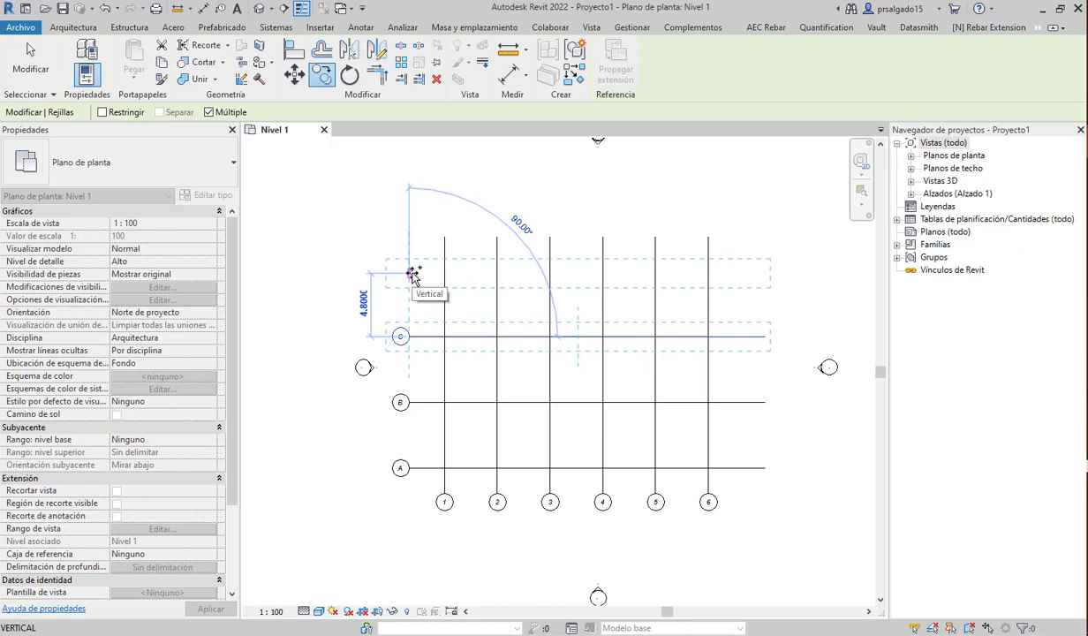
type("5")
key("Return")
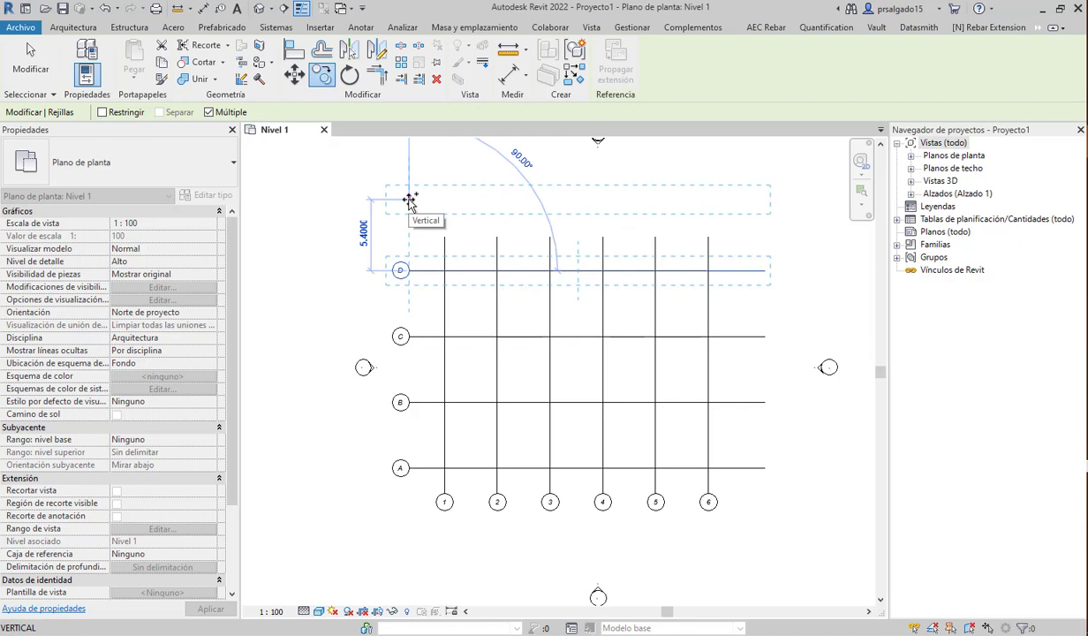
type("5")
key("Return")
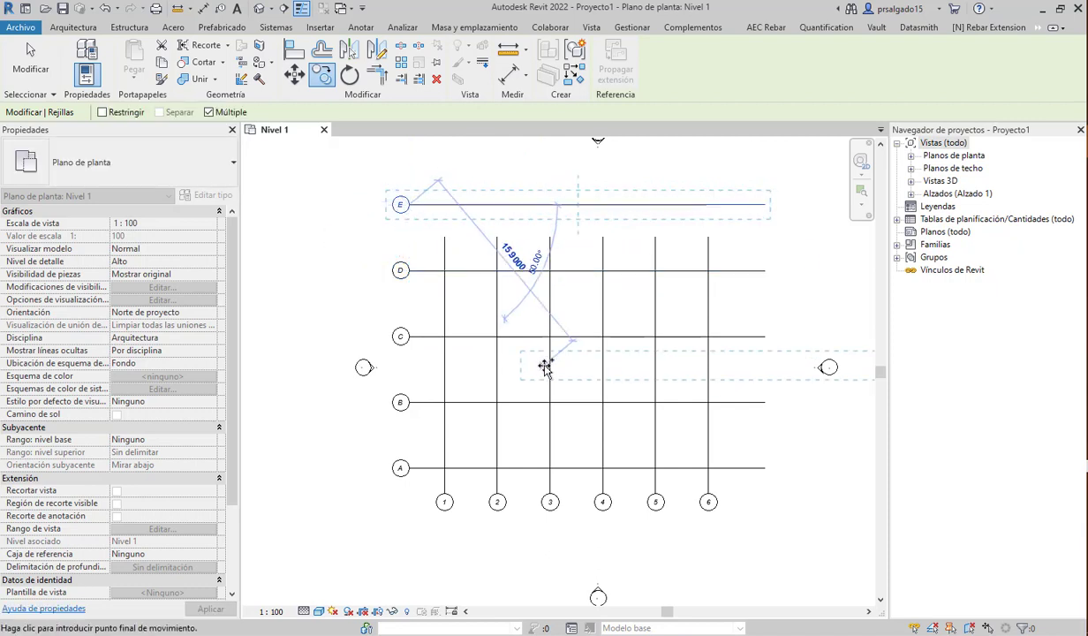
key("Escape")
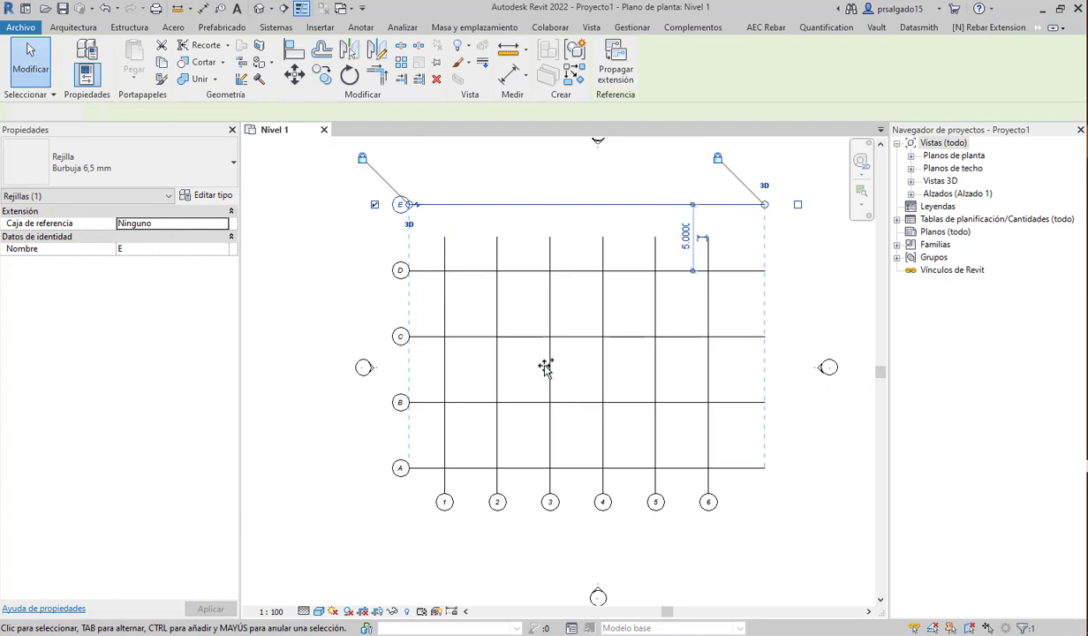
key("Escape")
scroll(443, 456, "down", 3)
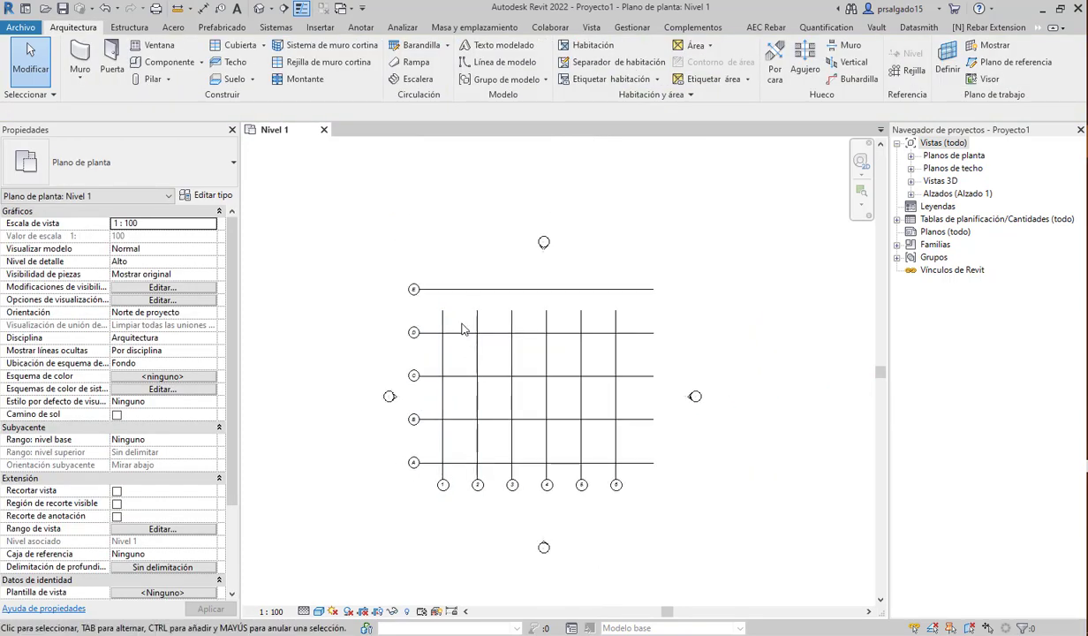
scroll(462, 326, "up", 3)
- Drag grid 1's top end to just above grid E, stretching vertical grids 1–6 together
left_click(433, 331)
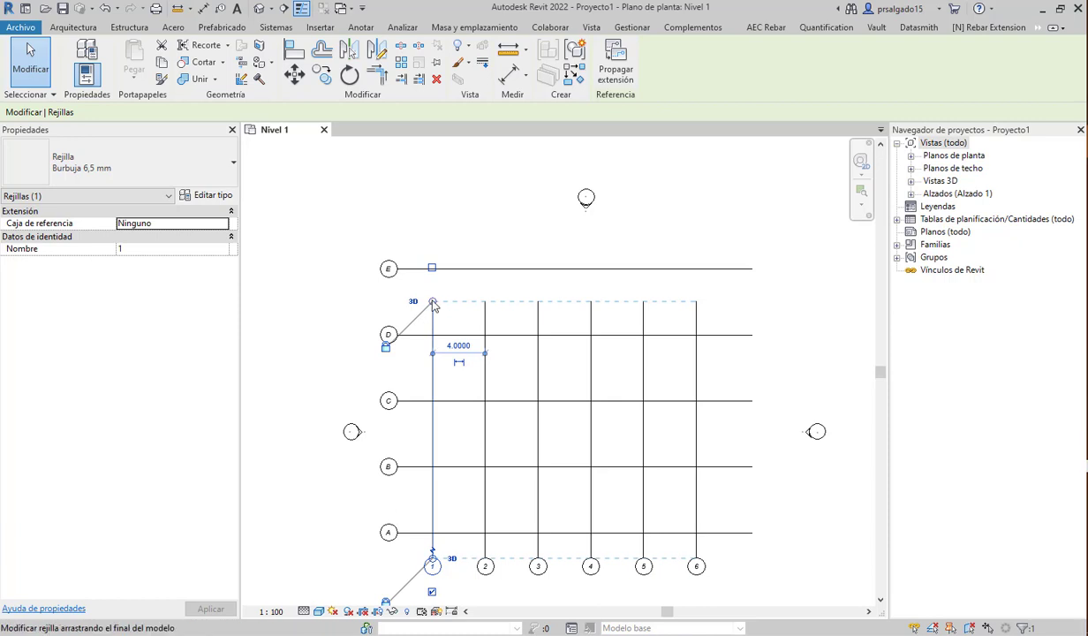
left_click_drag(432, 301, 446, 233)
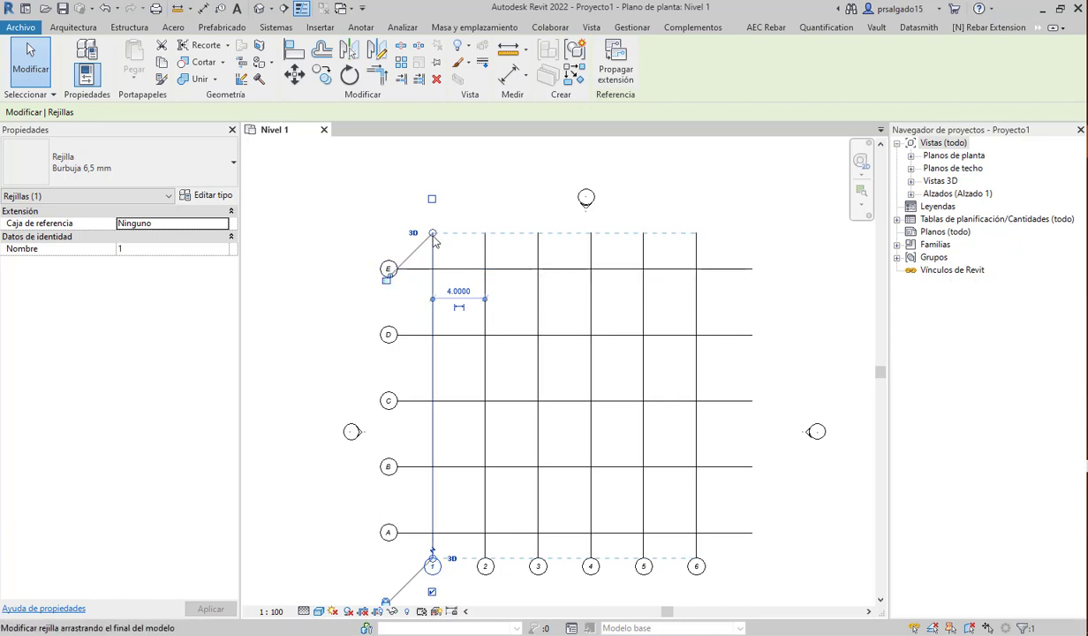
left_click_drag(433, 235, 432, 204)
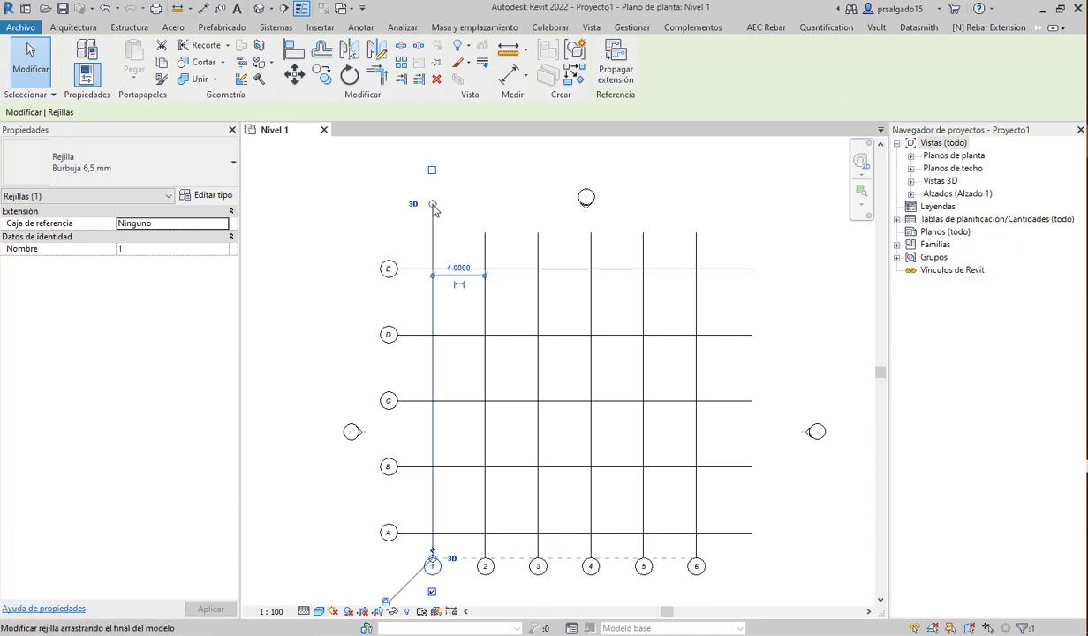
left_click_drag(434, 209, 432, 233)
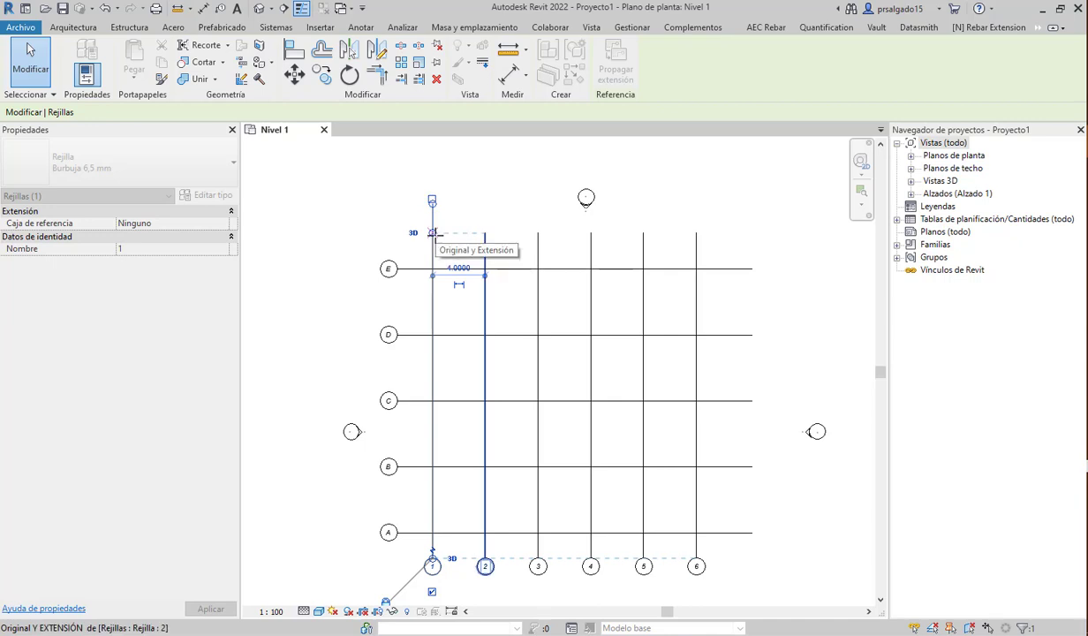
left_click_drag(433, 234, 433, 233)
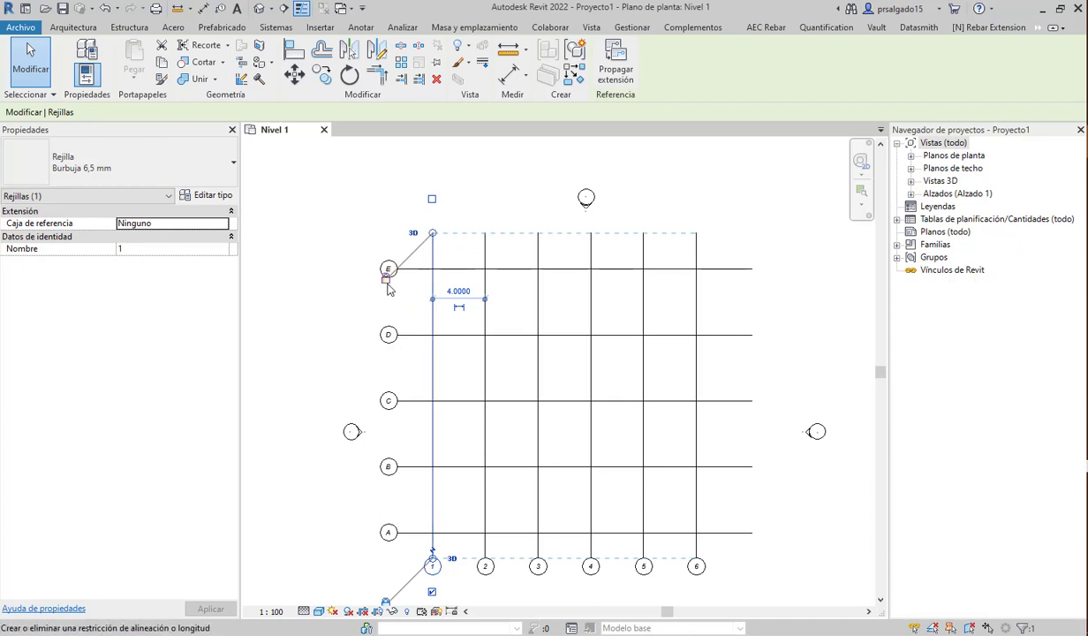
left_click(462, 218)
left_click(432, 244)
mouse_move(434, 235)
left_mouse_down()
mouse_move(442, 189)
mouse_move(444, 246)
mouse_move(435, 240)
left_mouse_up()
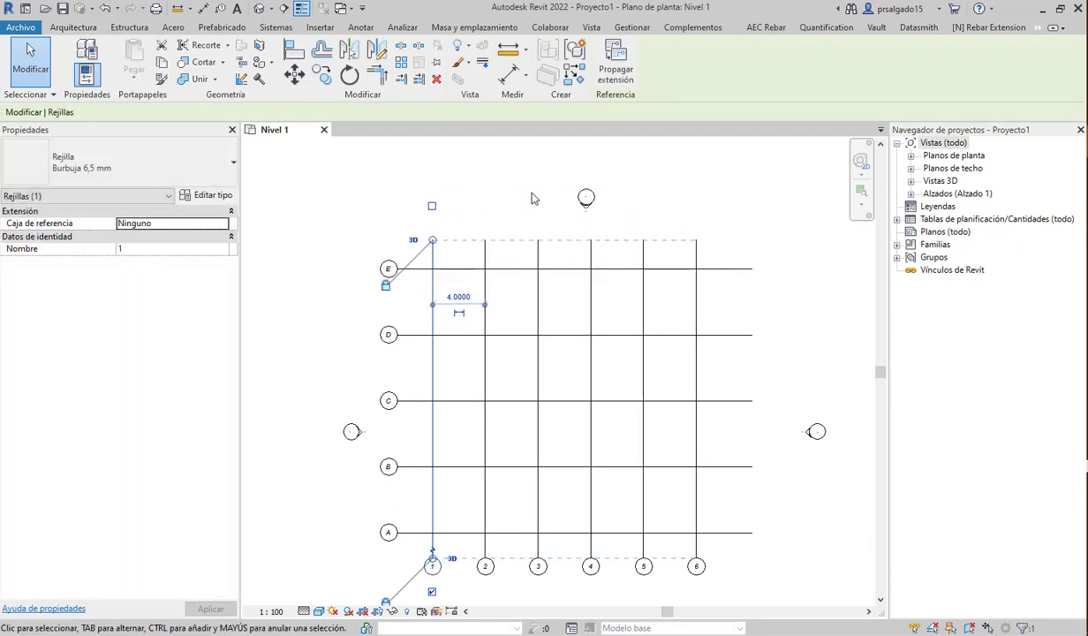
left_click(500, 187)
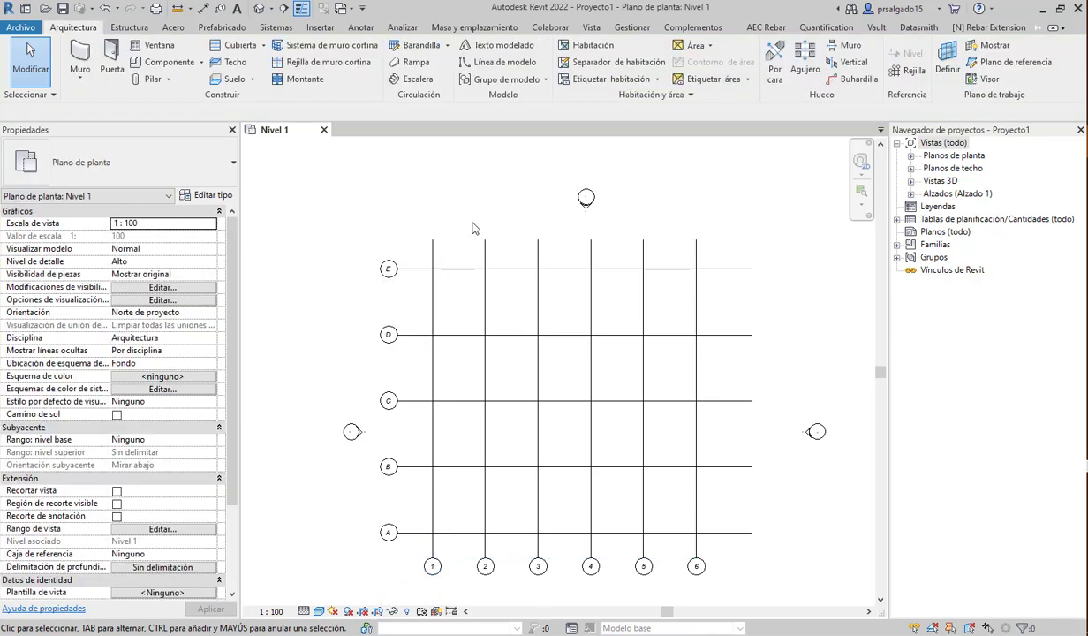
- Turn on the top-end number bubbles of grids 1 and 2
left_click(432, 367)
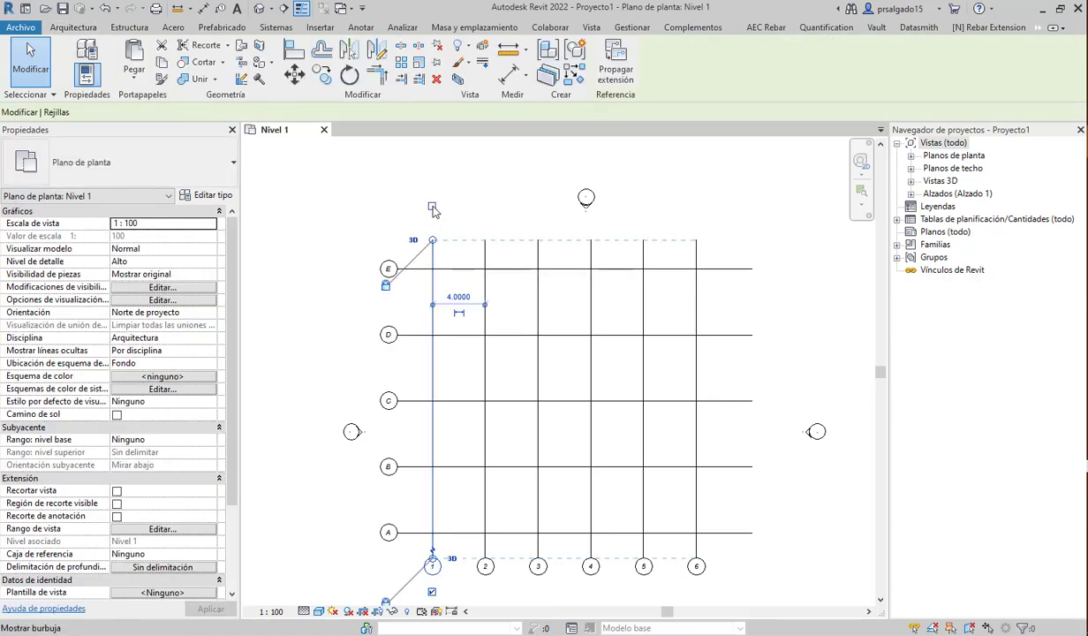
left_click(432, 207)
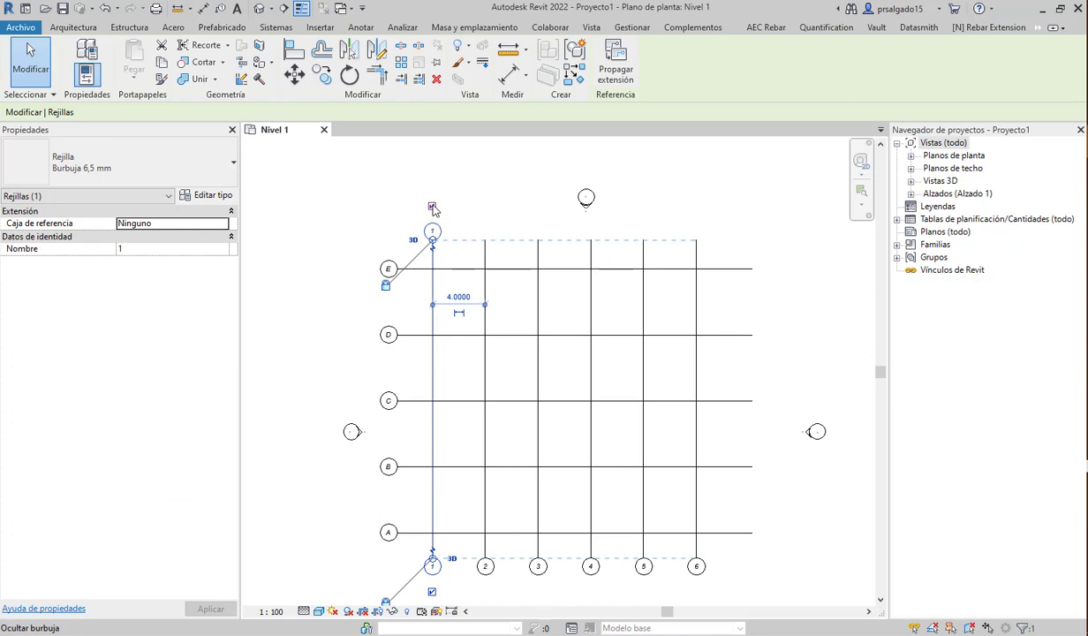
left_click(484, 258)
left_click(485, 206)
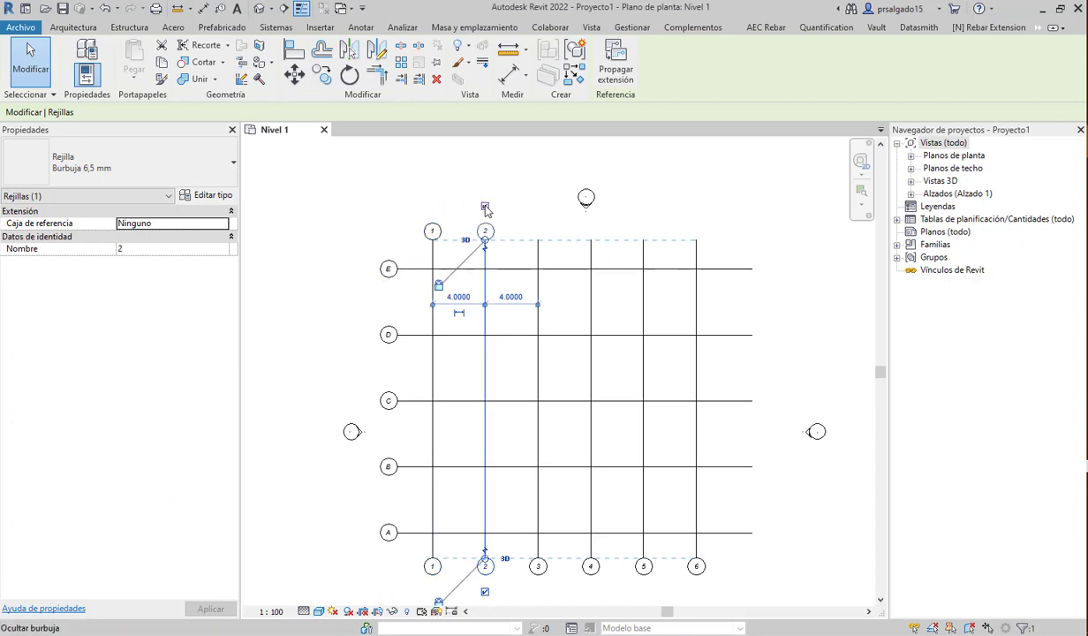
left_click(736, 209)
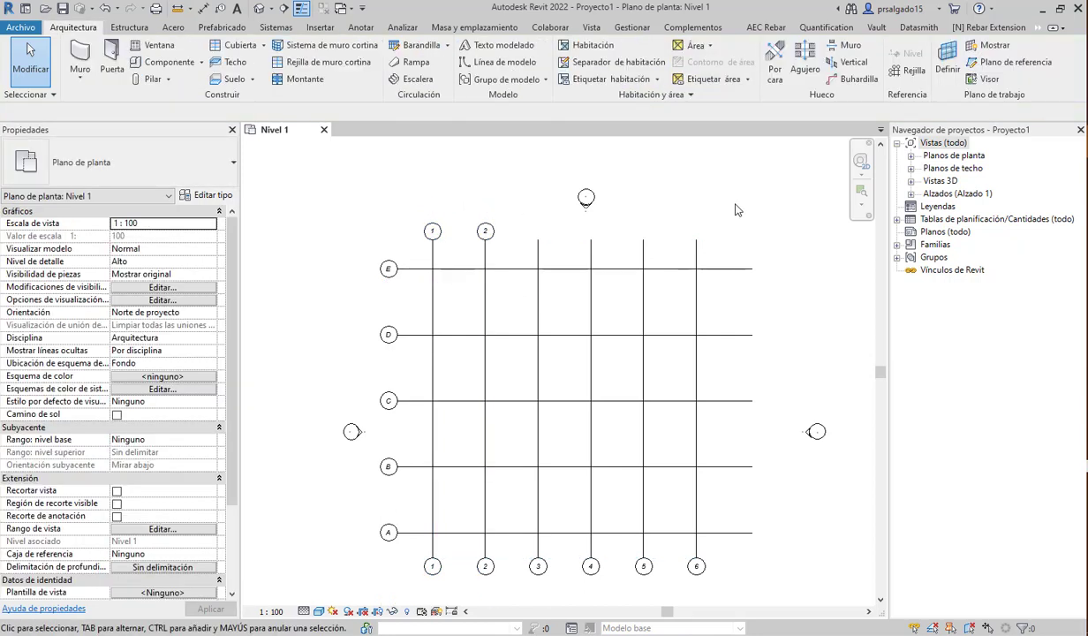
left_click(541, 294)
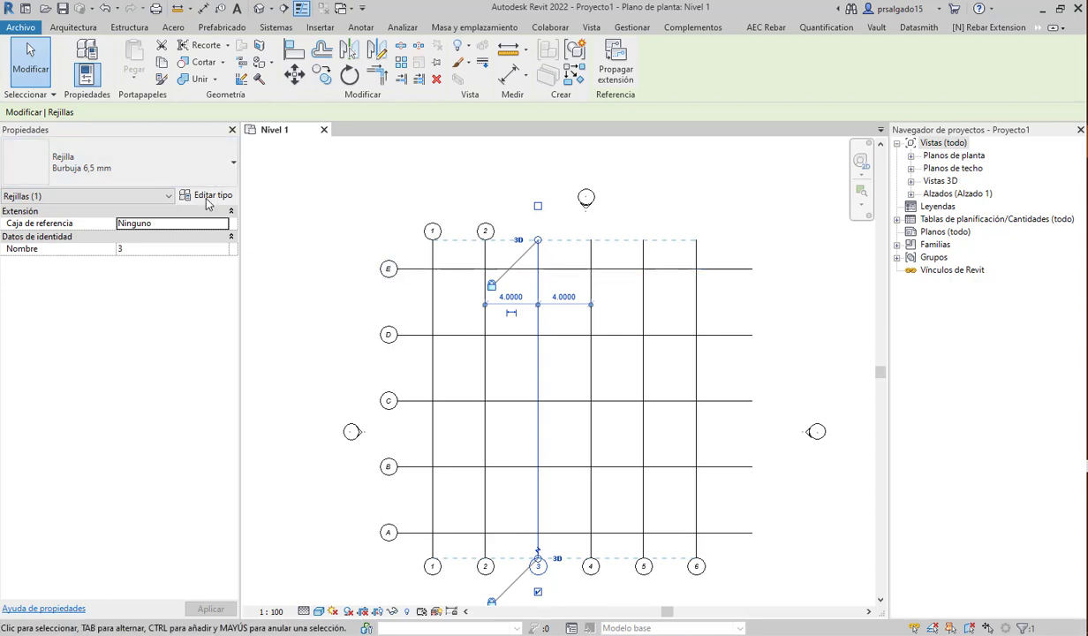
- Set the grid type to show bubbles at both ends in Type Properties
left_click(206, 200)
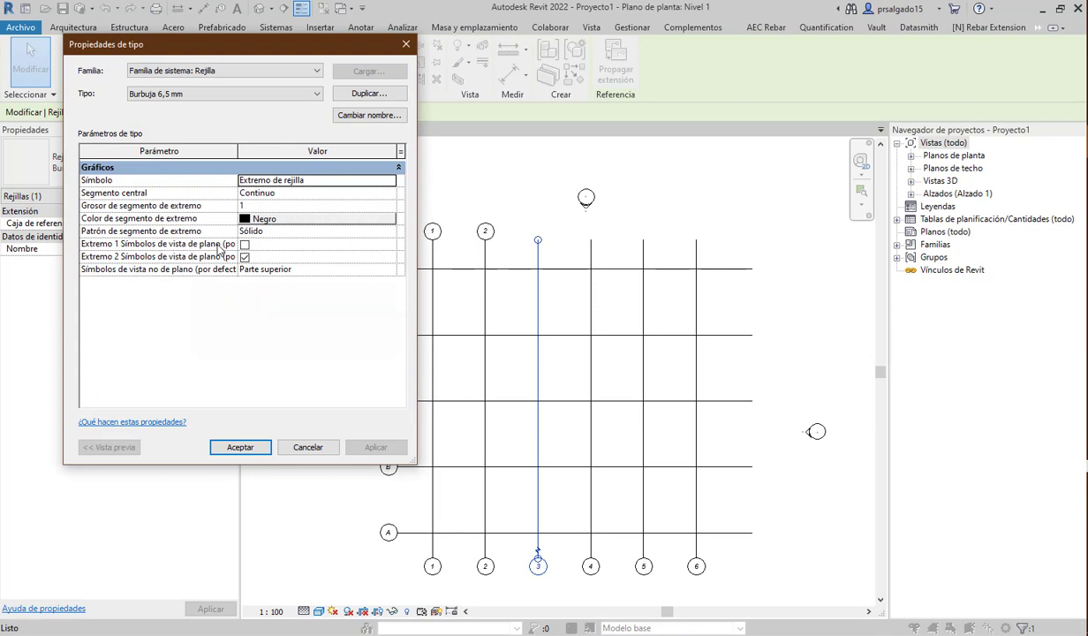
left_click(245, 246)
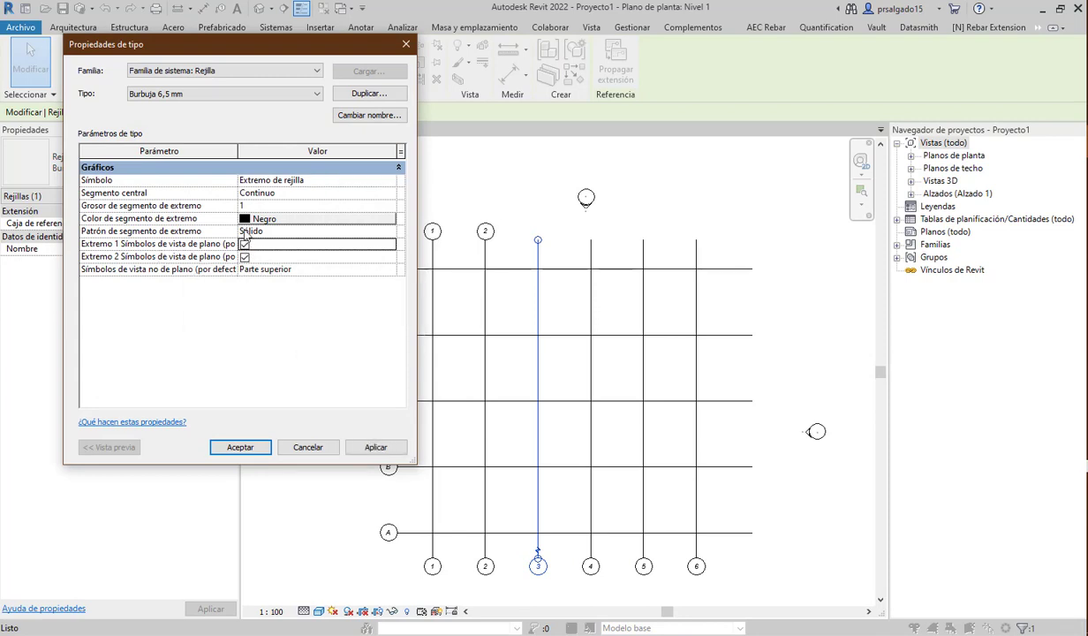
left_click_drag(237, 151, 255, 151)
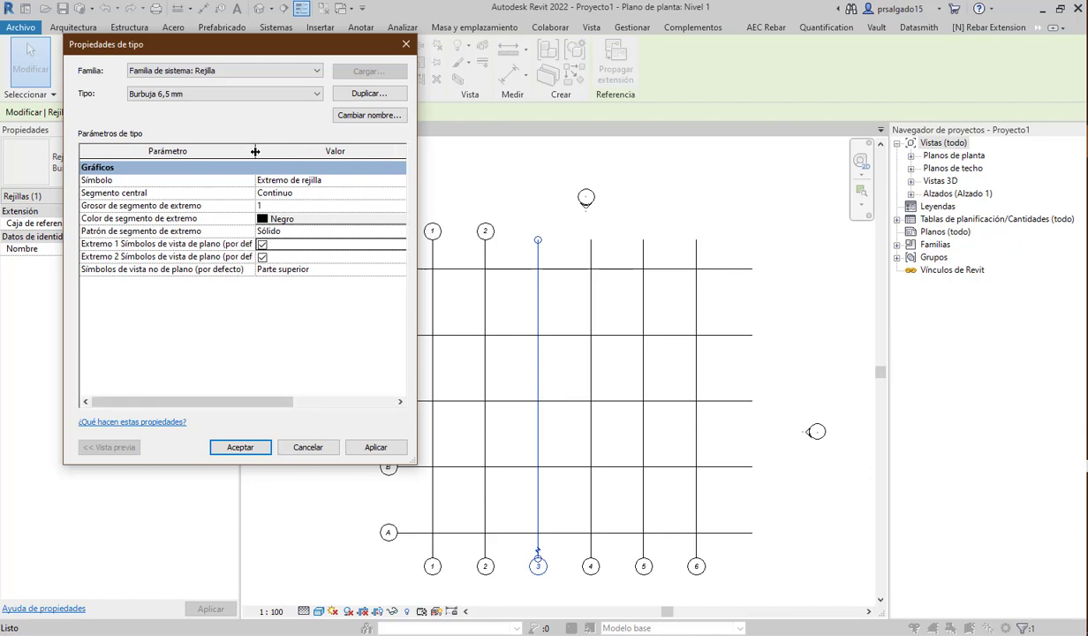
left_click(378, 449)
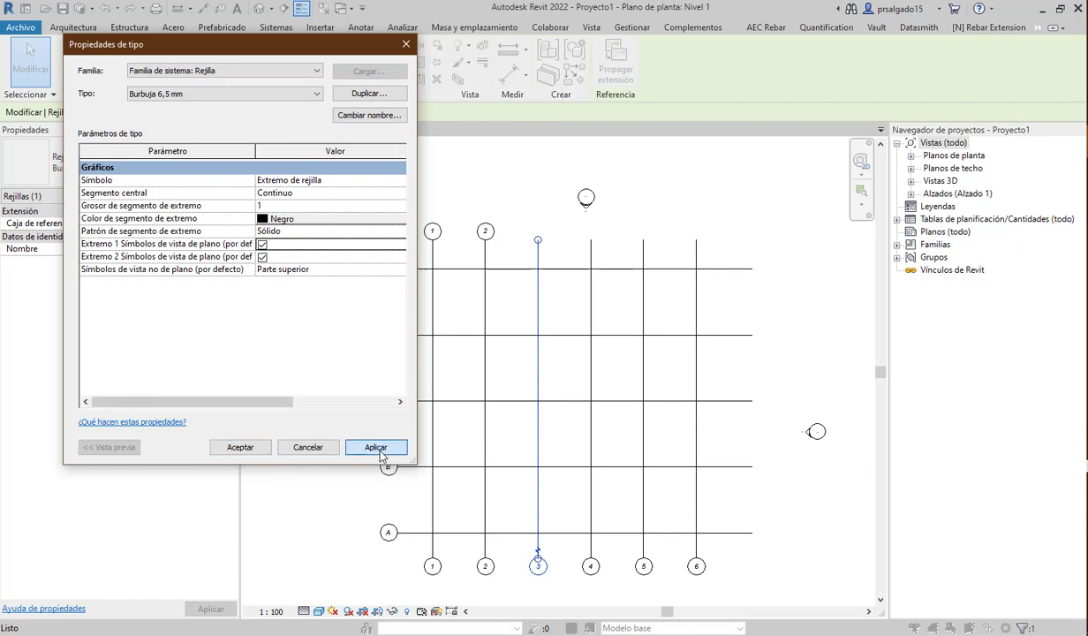
left_click(240, 447)
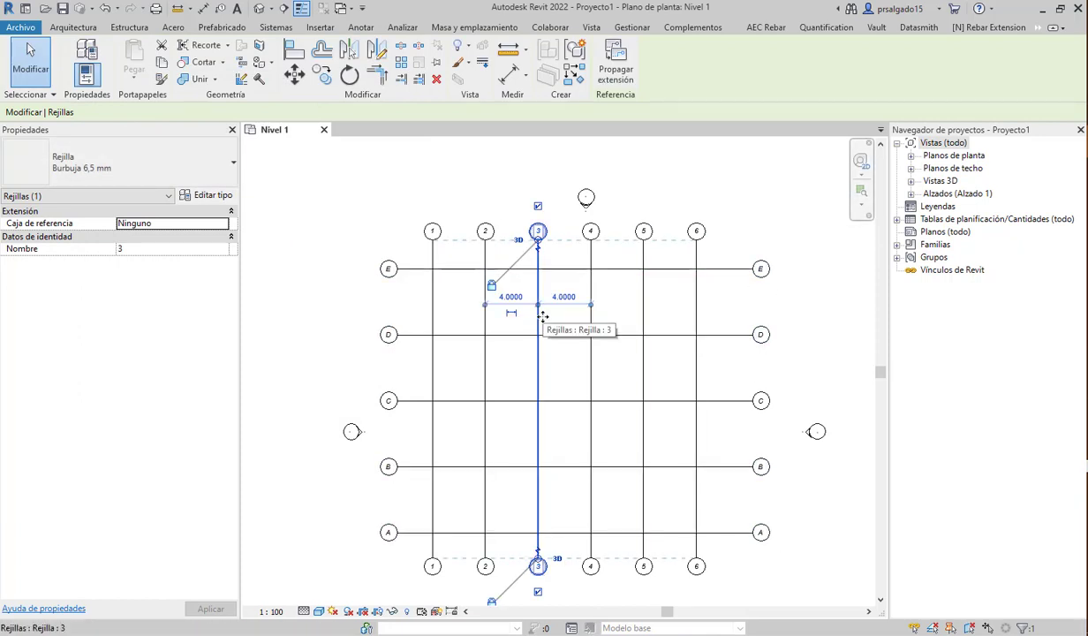
- Drag grid E's right end left to shorten grids A–E toward grid 6
left_click(745, 222)
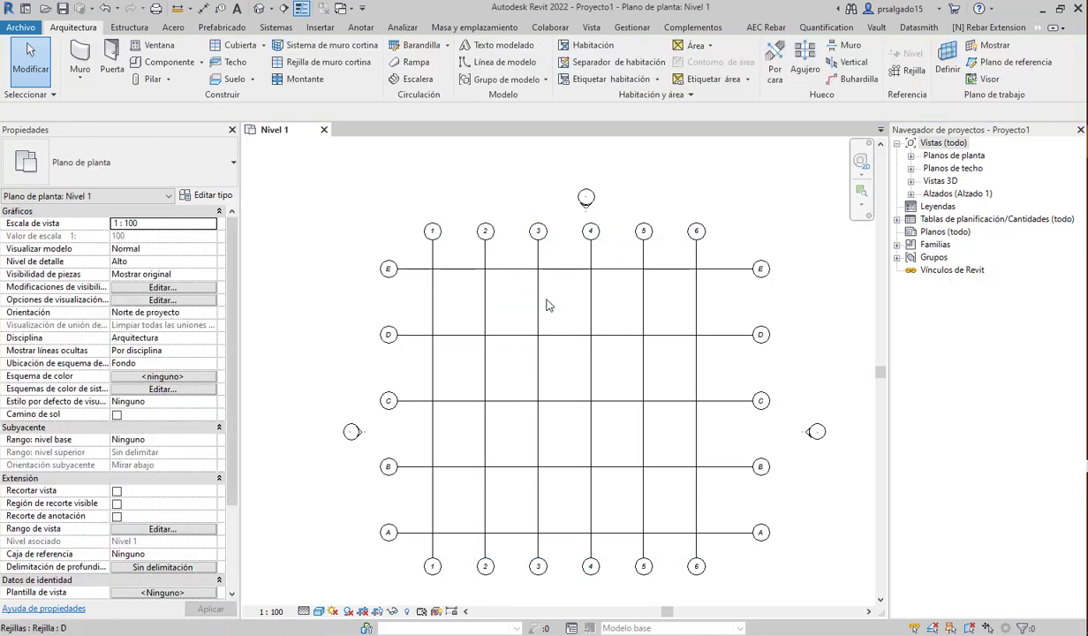
left_click(727, 278)
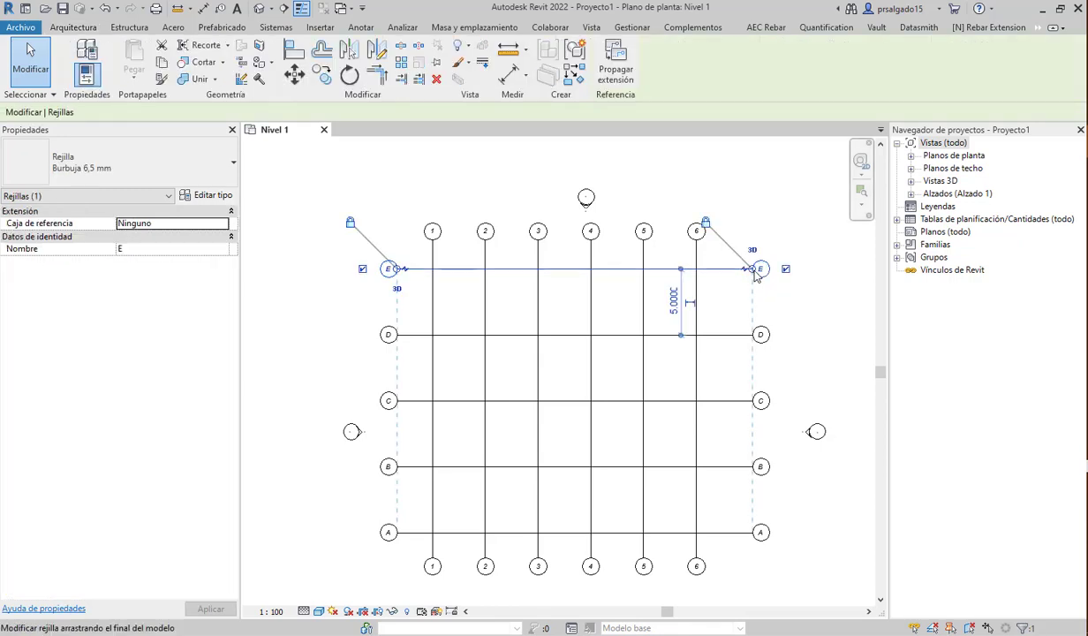
left_click_drag(753, 275, 740, 270)
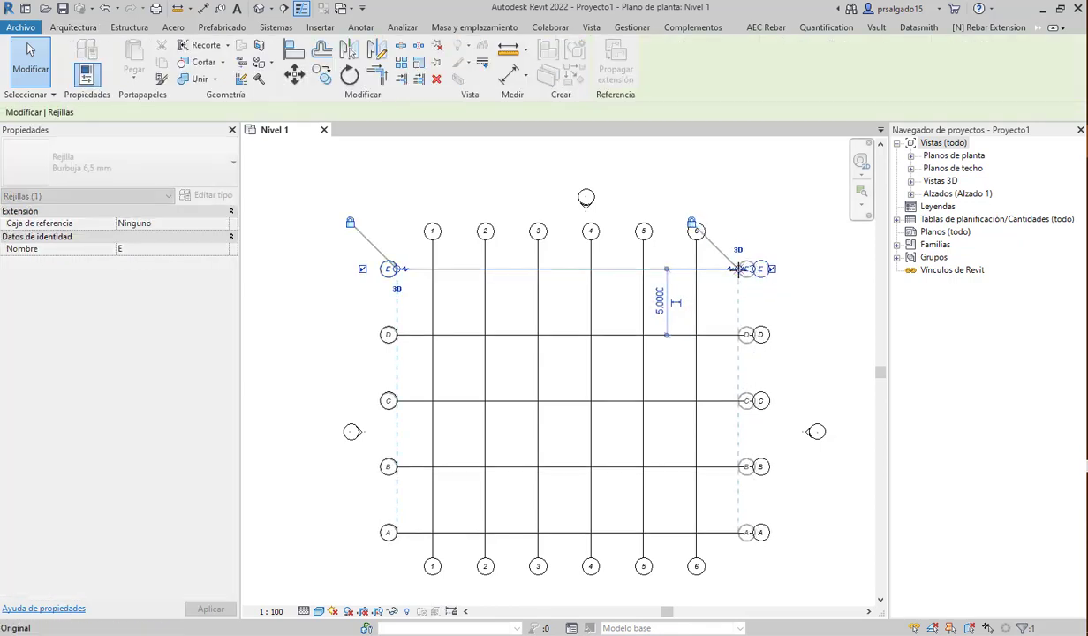
left_click(754, 233)
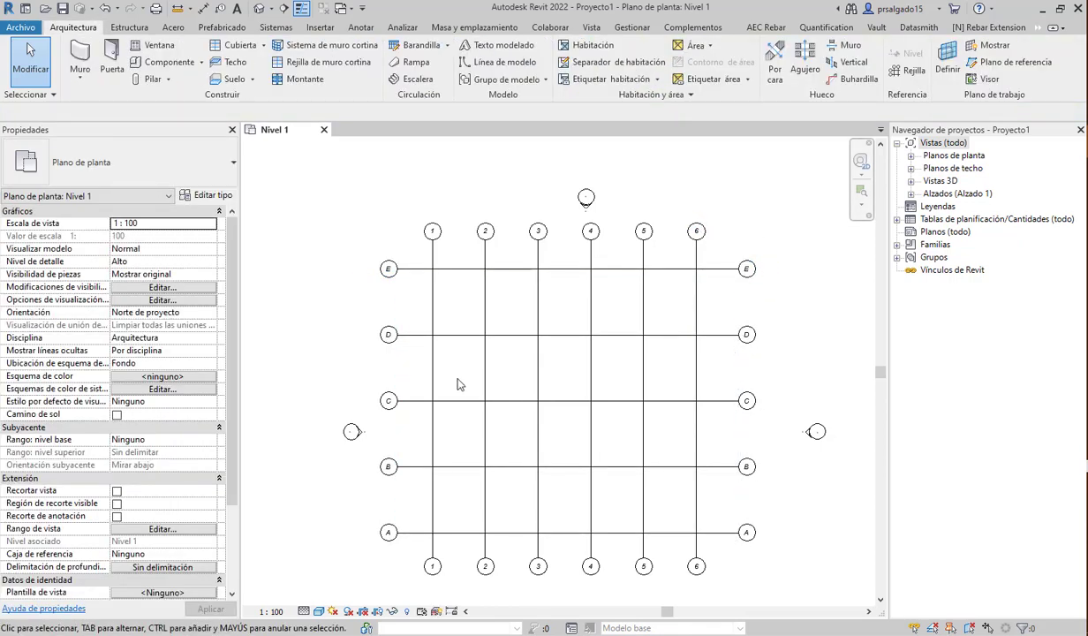
- Move the south elevation marker up and left, centred below the grid
scroll(512, 354, "down", 2)
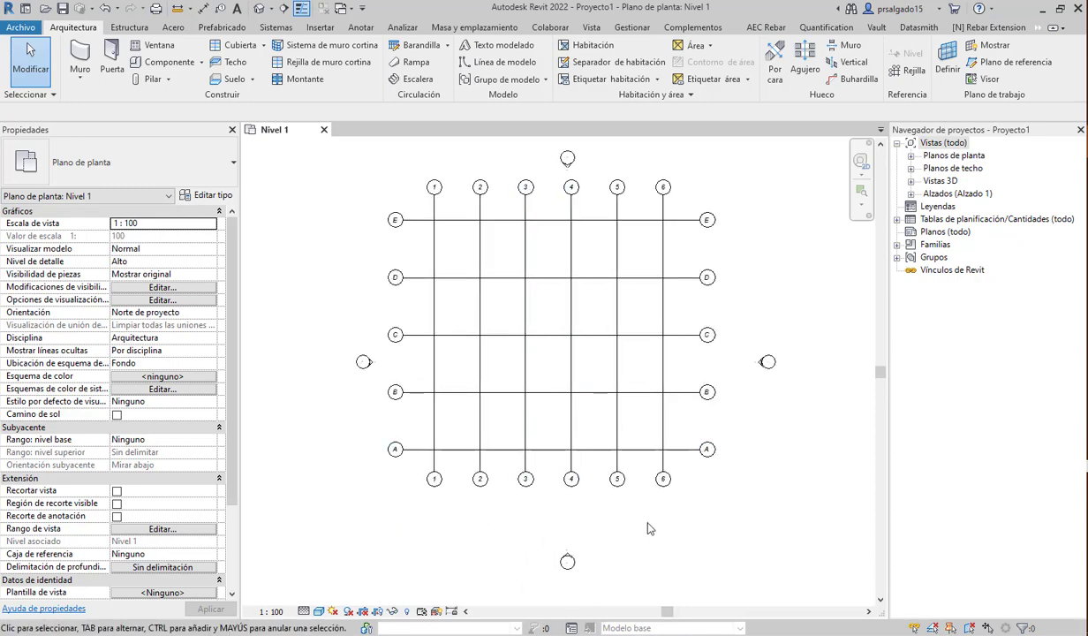
scroll(558, 258, "up", 4)
scroll(500, 270, "down", 4)
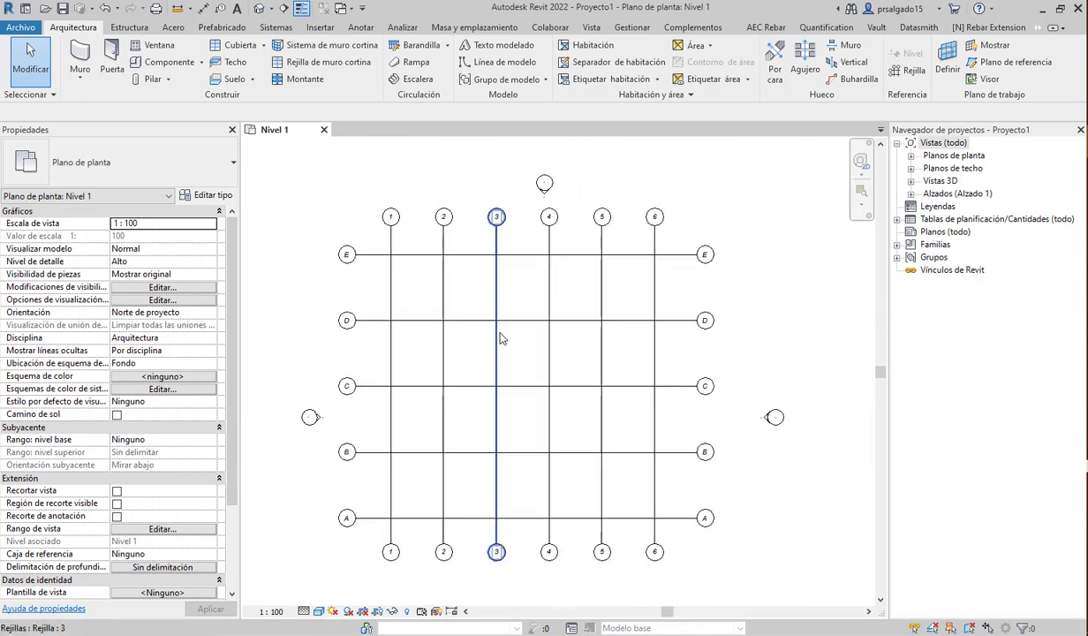
scroll(500, 339, "down", 1)
scroll(477, 216, "down", 1)
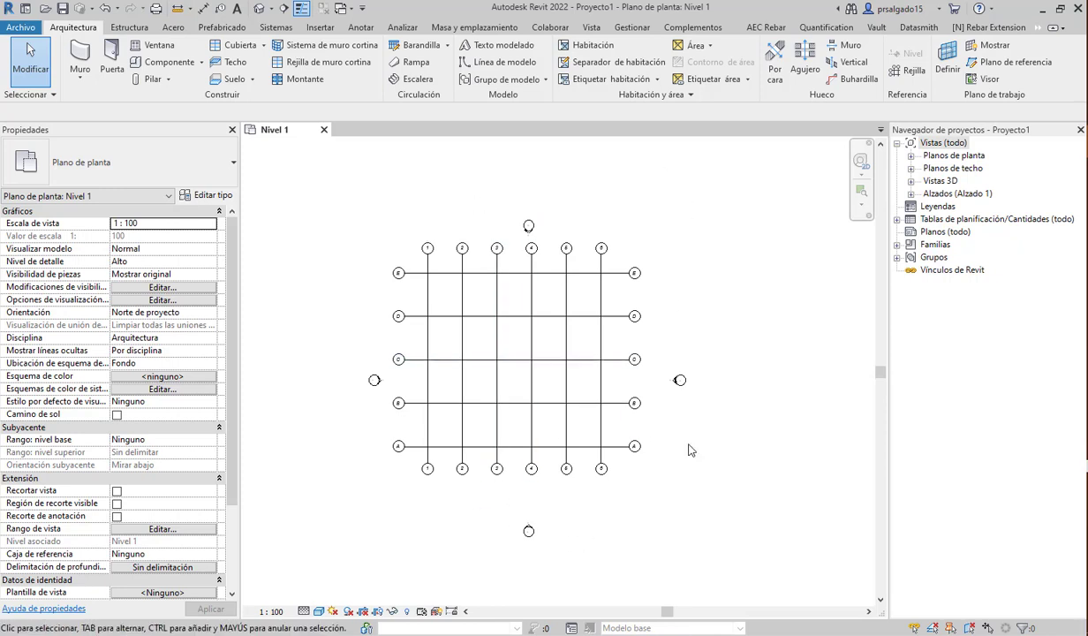
left_click_drag(570, 512, 490, 548)
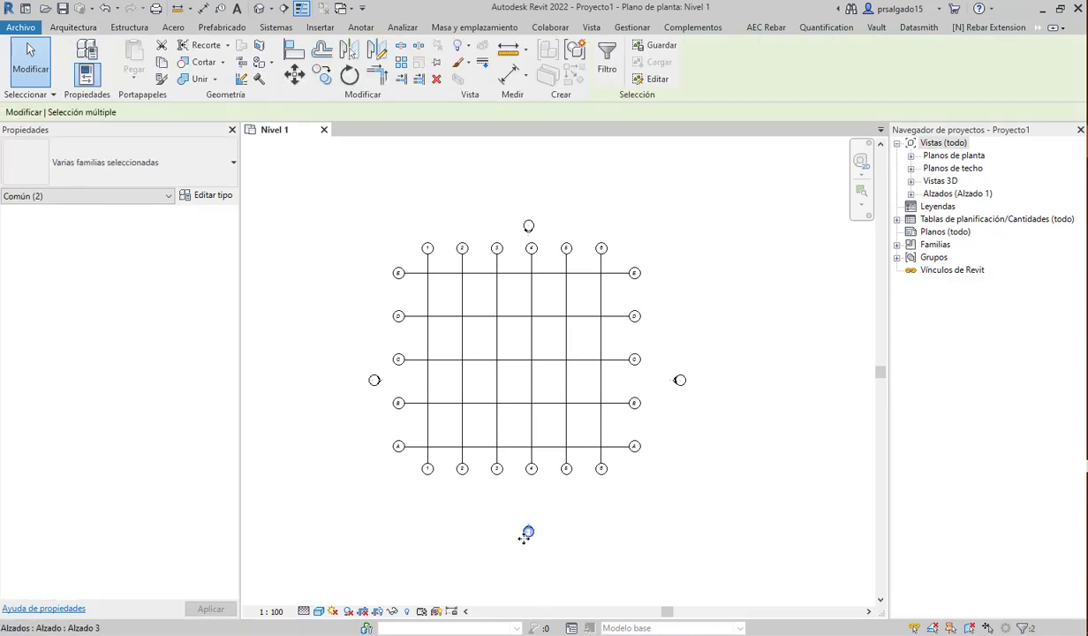
left_click_drag(493, 517, 511, 518)
left_click(583, 524)
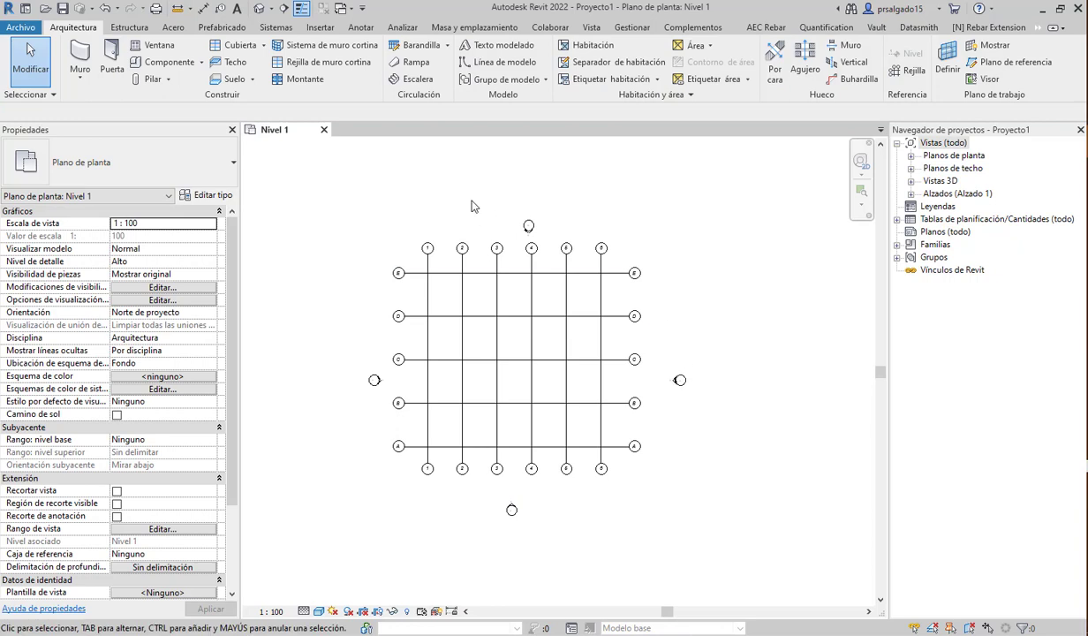
- Select the north elevation marker and reposition it, then select grid 1
mouse_move(481, 187)
left_mouse_down()
mouse_move(542, 244)
mouse_move(510, 205)
left_mouse_up()
left_click(723, 285)
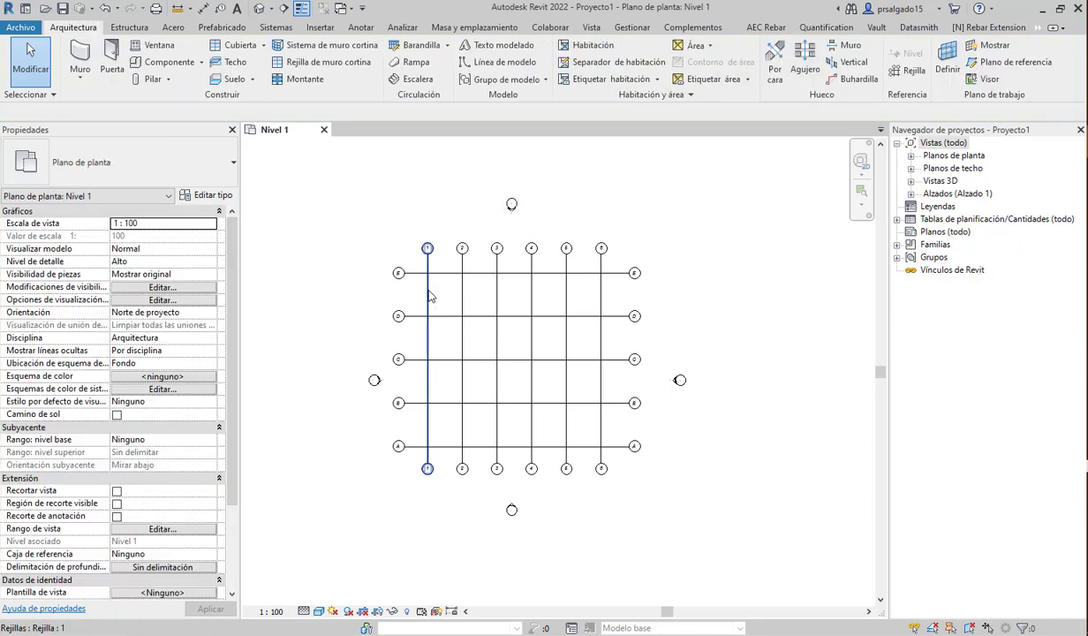
left_click(429, 295)
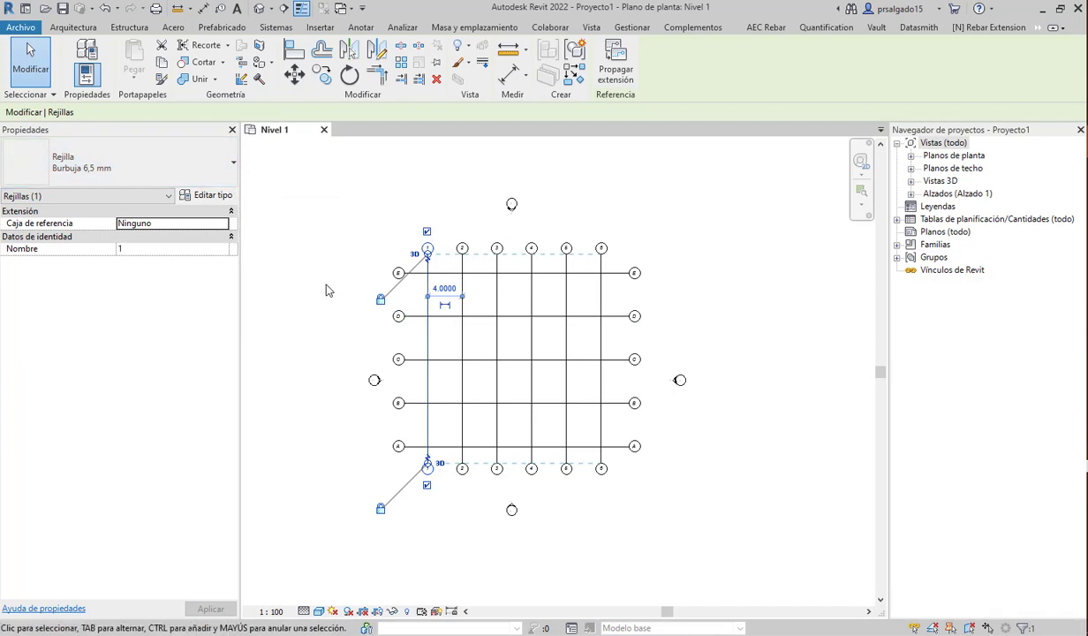
scroll(336, 311, "up", 1)
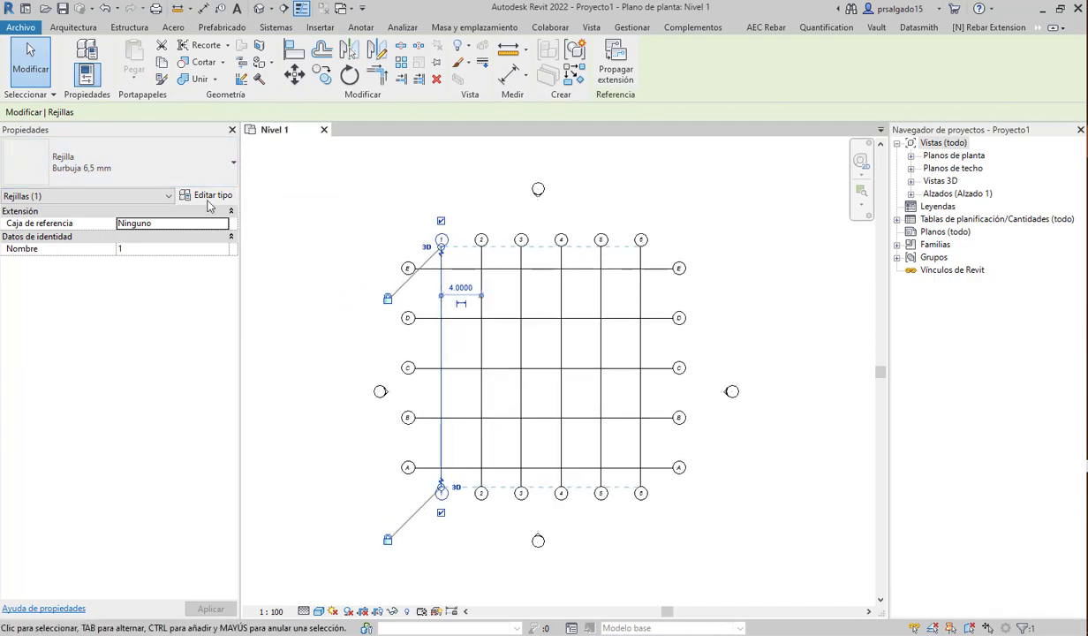
left_click(146, 177)
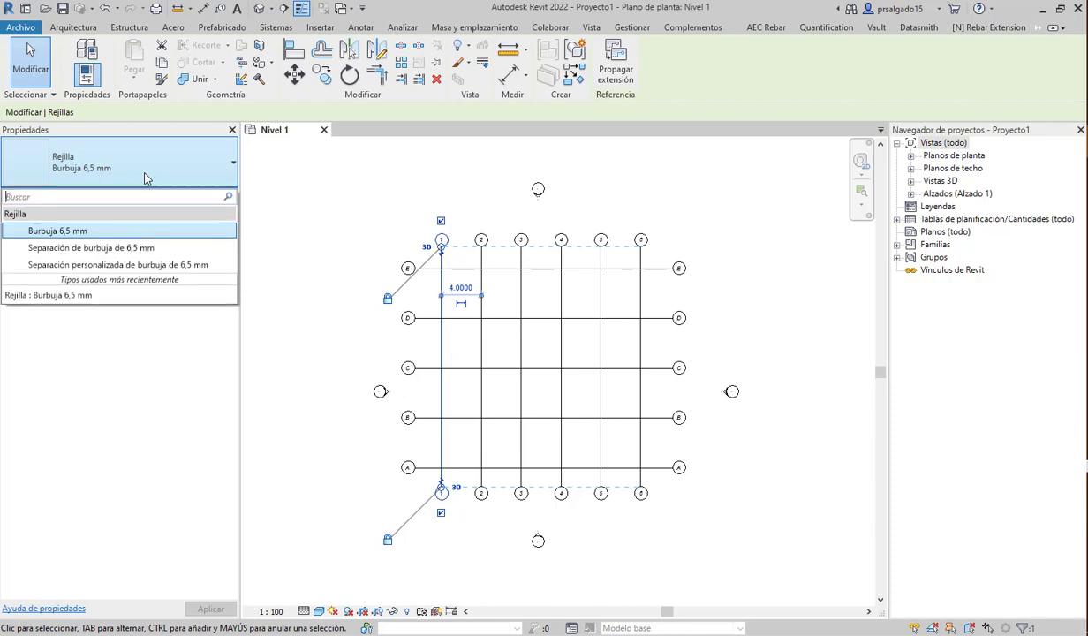
left_click(113, 250)
left_click(305, 347)
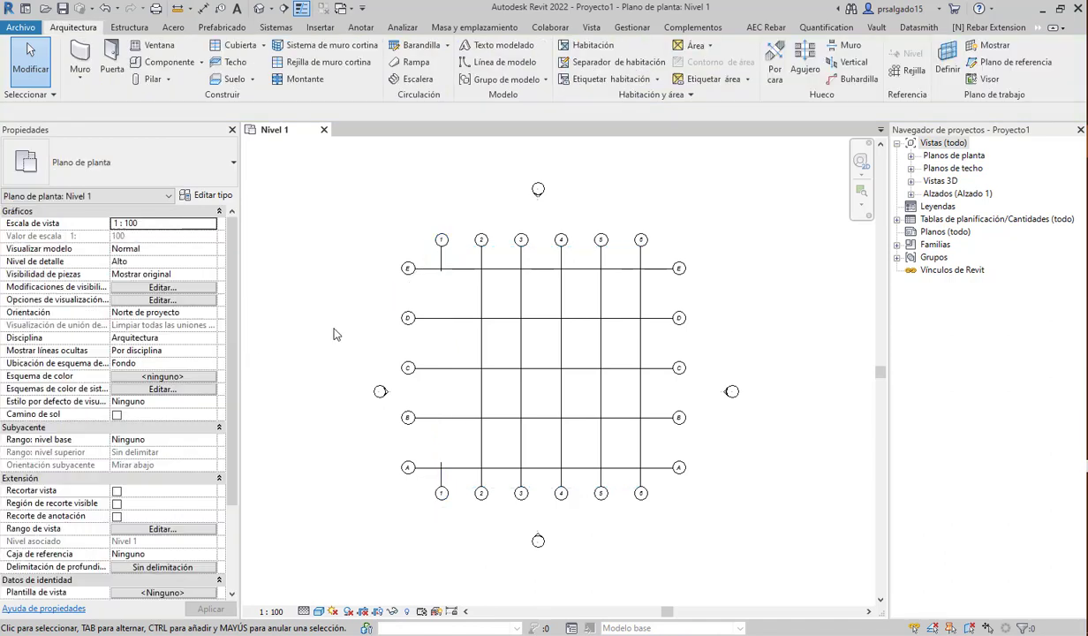
left_click(442, 267)
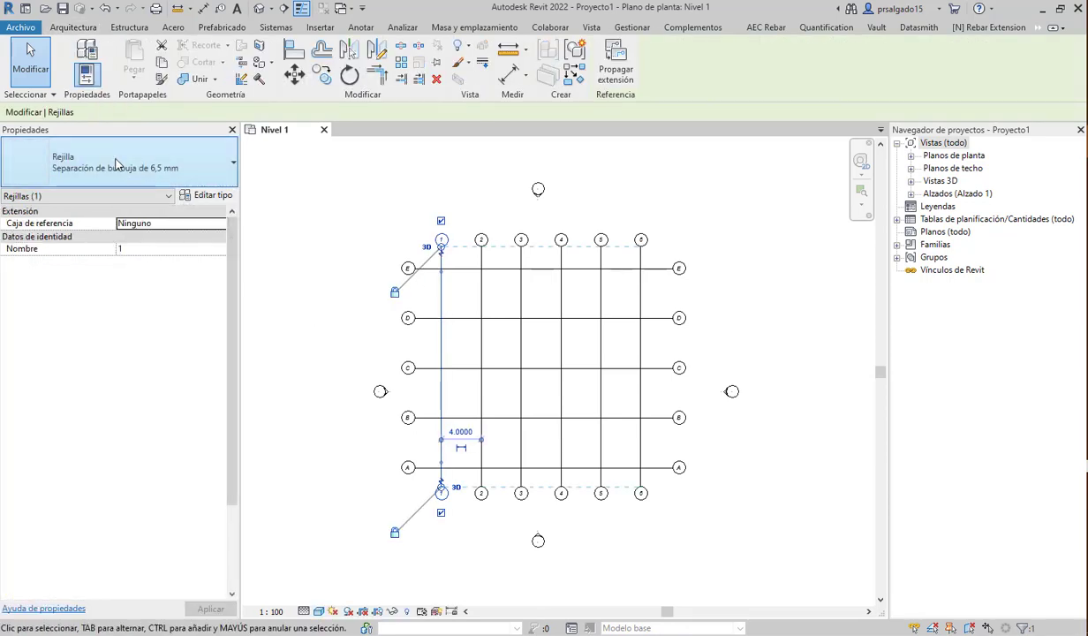
left_click(113, 163)
left_click(57, 230)
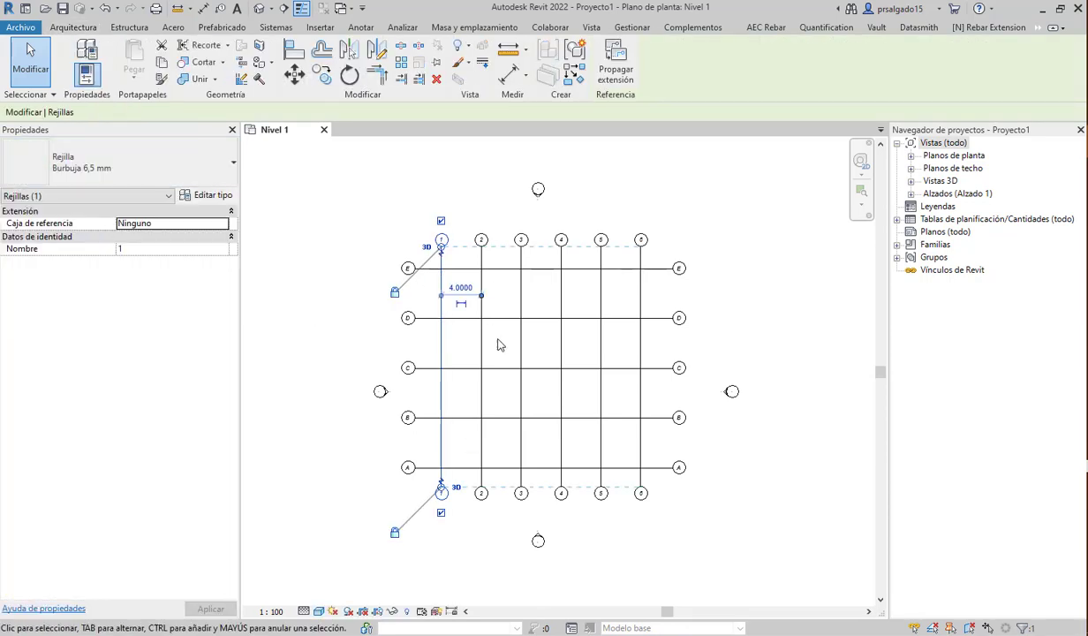
left_click(739, 275)
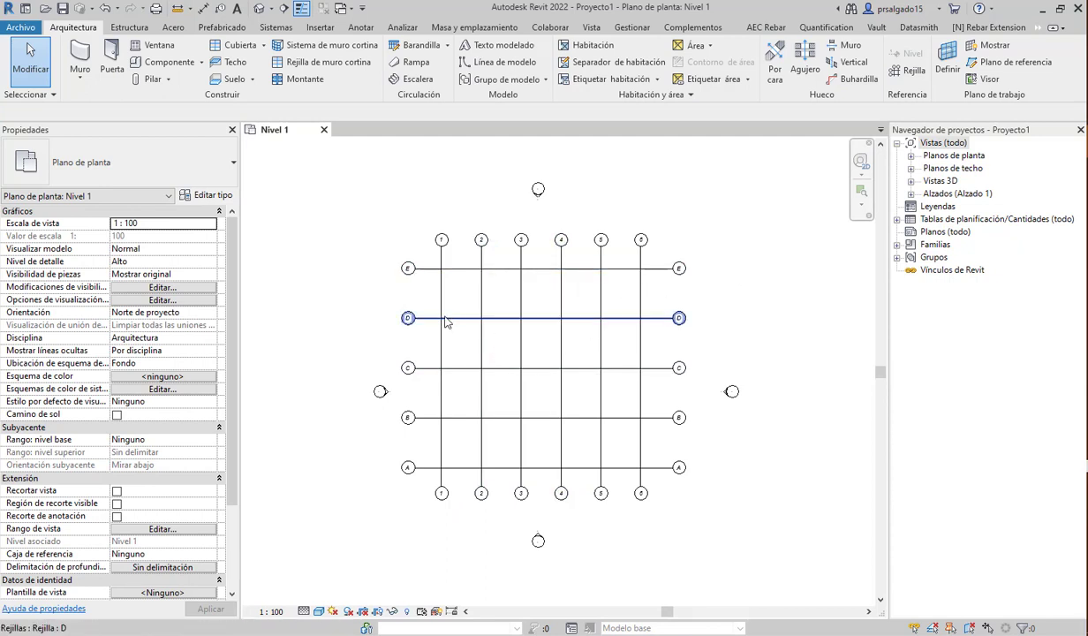
scroll(447, 306, "up", 2)
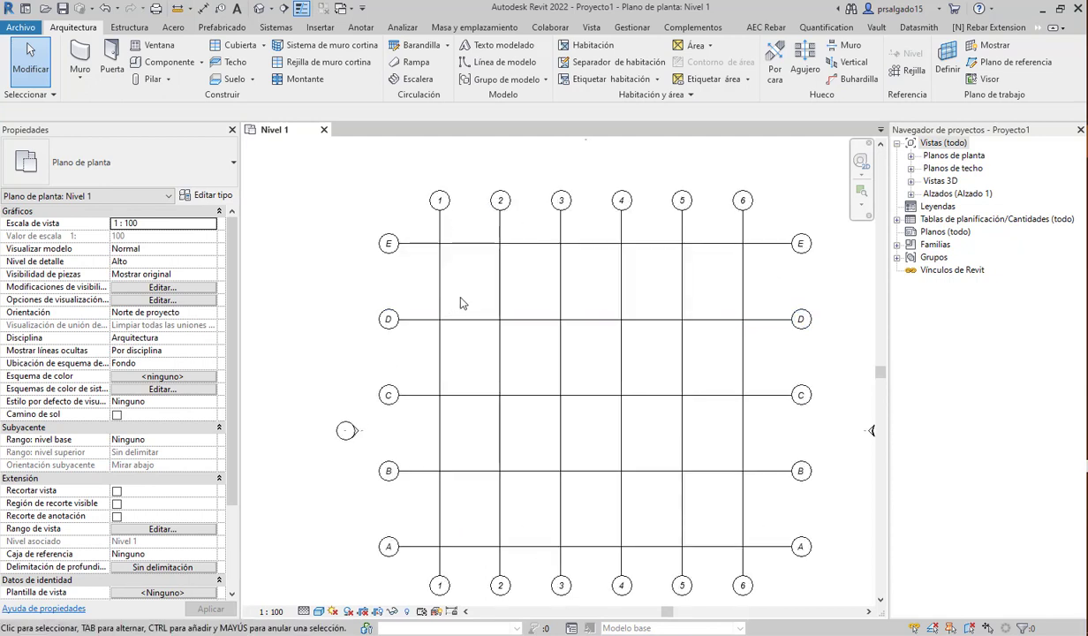
scroll(460, 303, "down", 1)
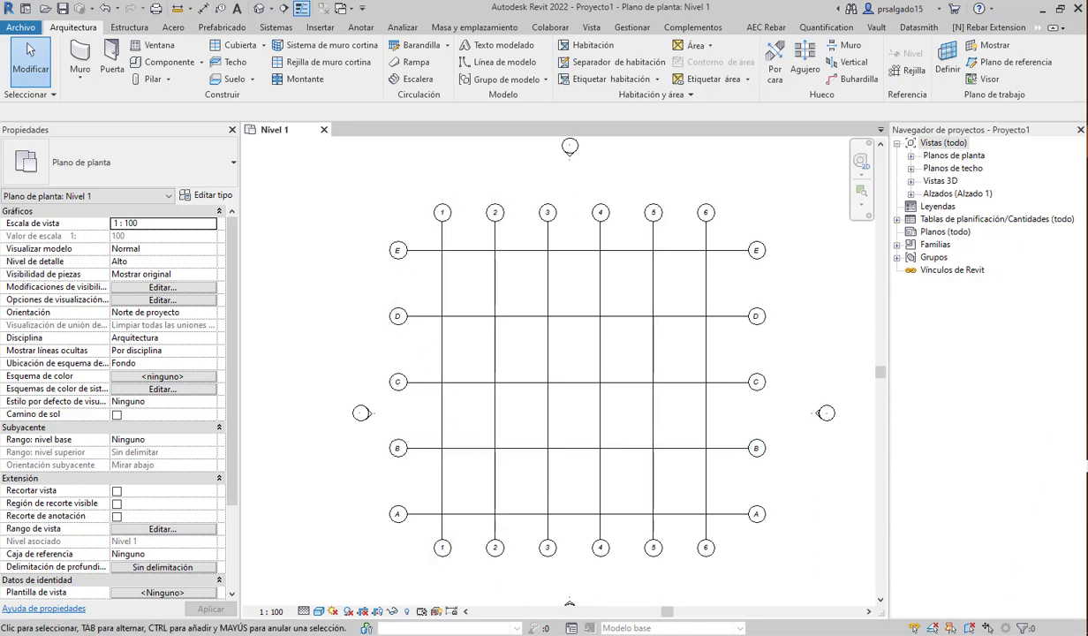
middle_click_drag(802, 306, 718, 318)
scroll(718, 318, "down", 1)
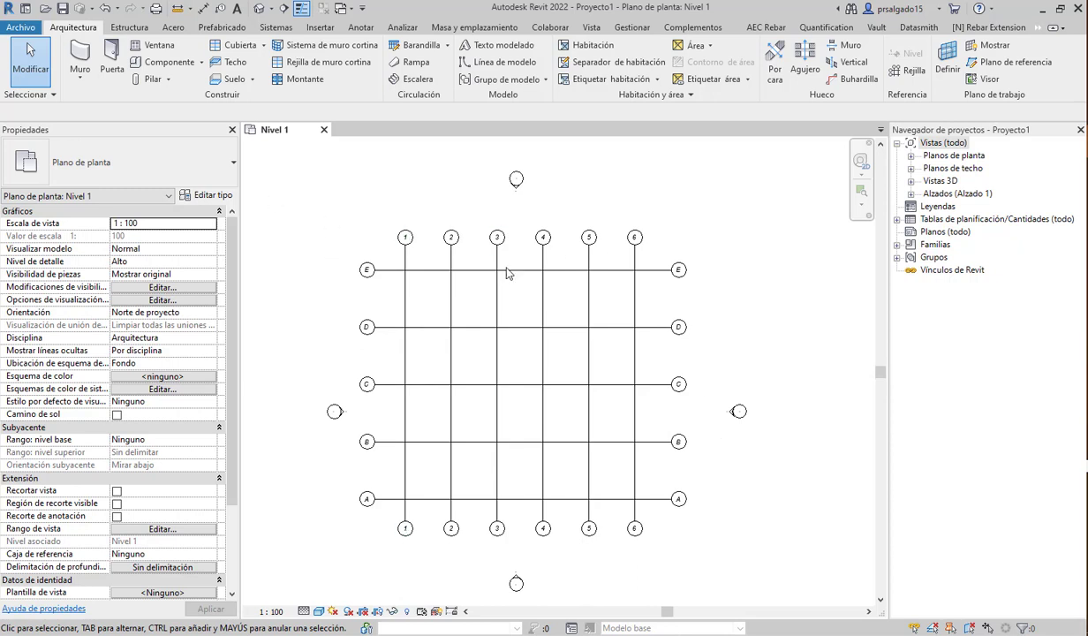
- Turn off the grid type's first-end bubbles in Type Properties
left_click(388, 271)
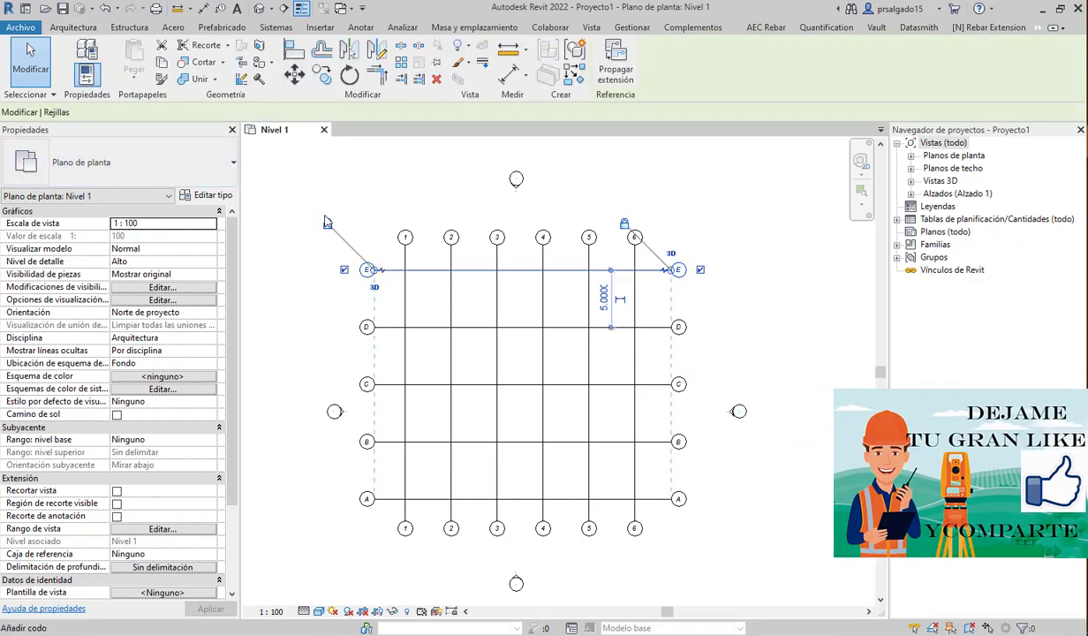
left_click(209, 196)
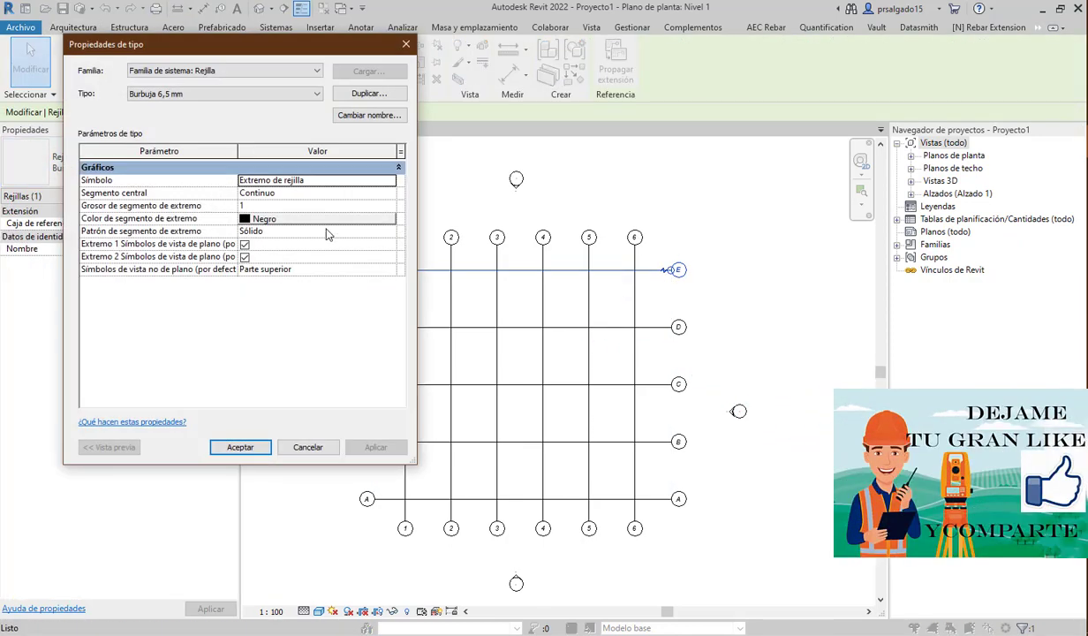
left_click(244, 244)
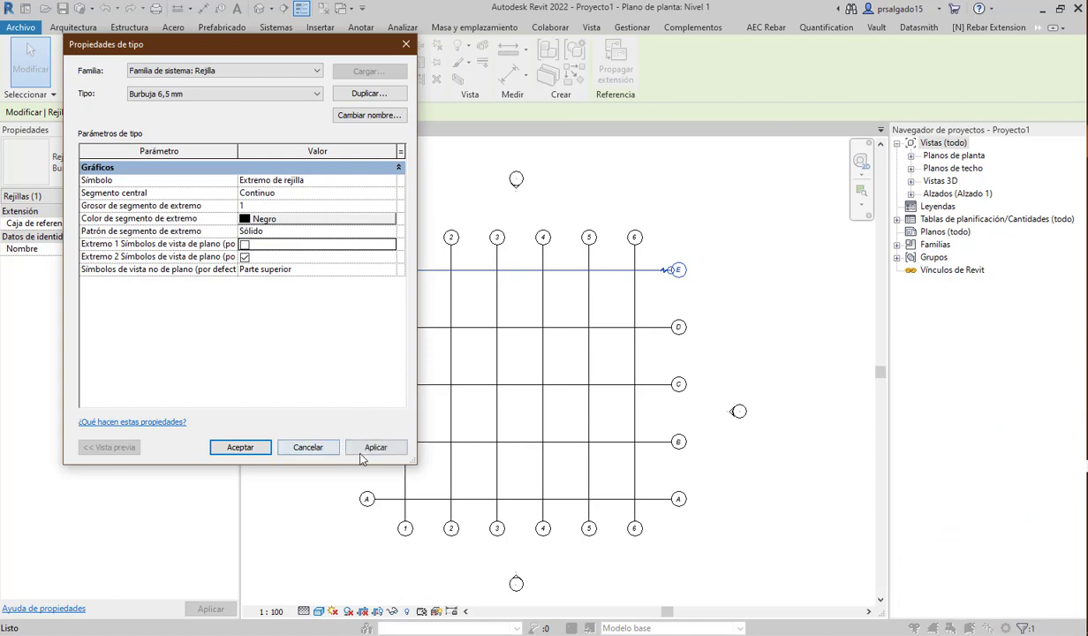
left_click(364, 449)
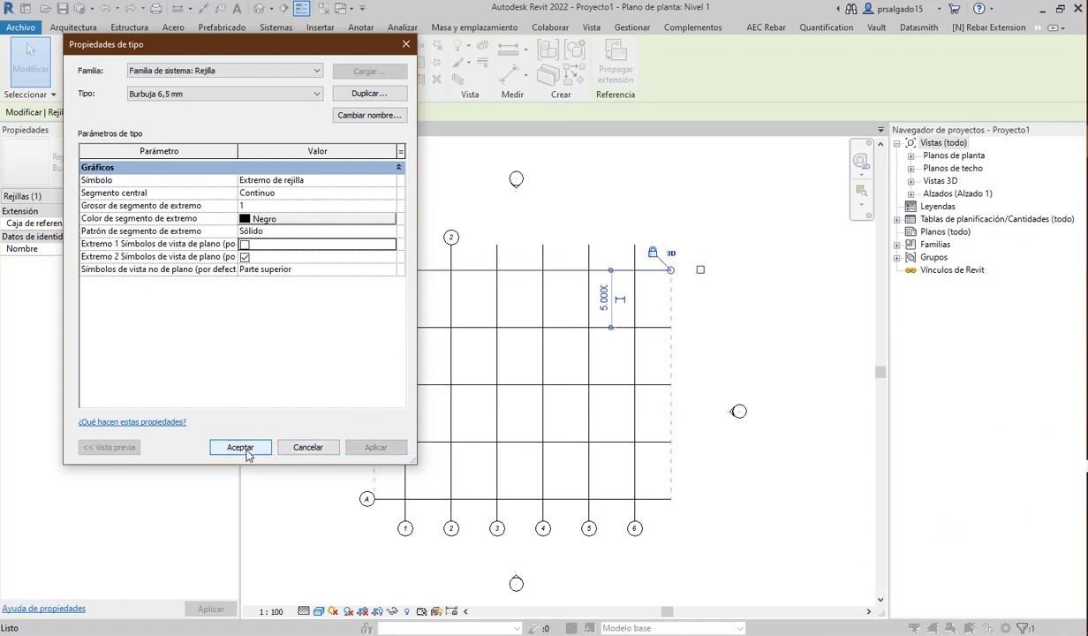
left_click(240, 448)
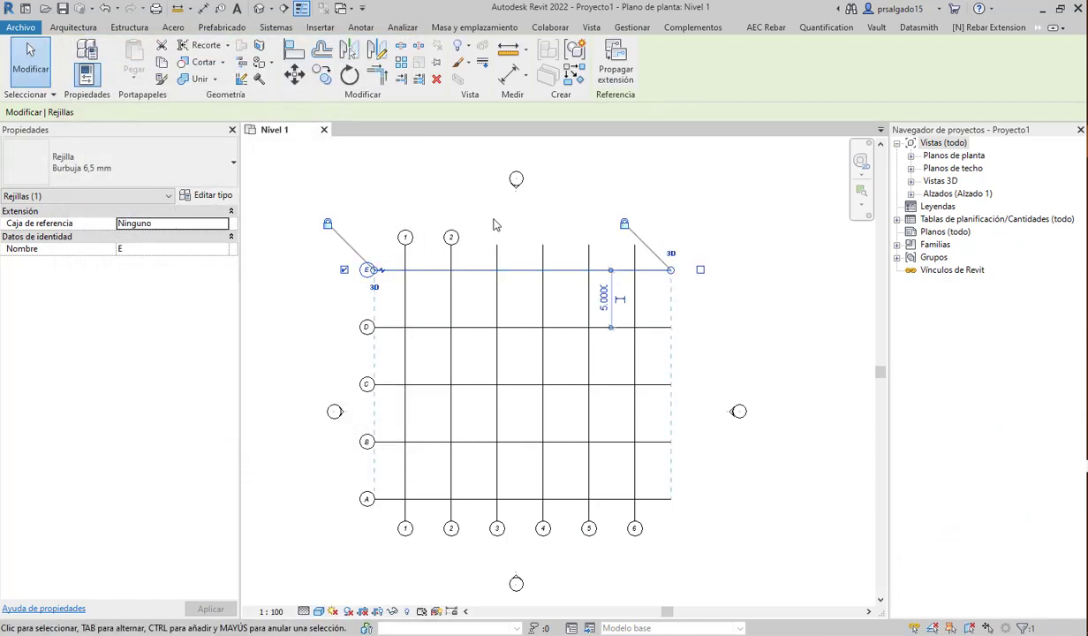
left_click(493, 224)
- Hide the top bubbles of grids 1 and 2
scroll(451, 192, "up", 1)
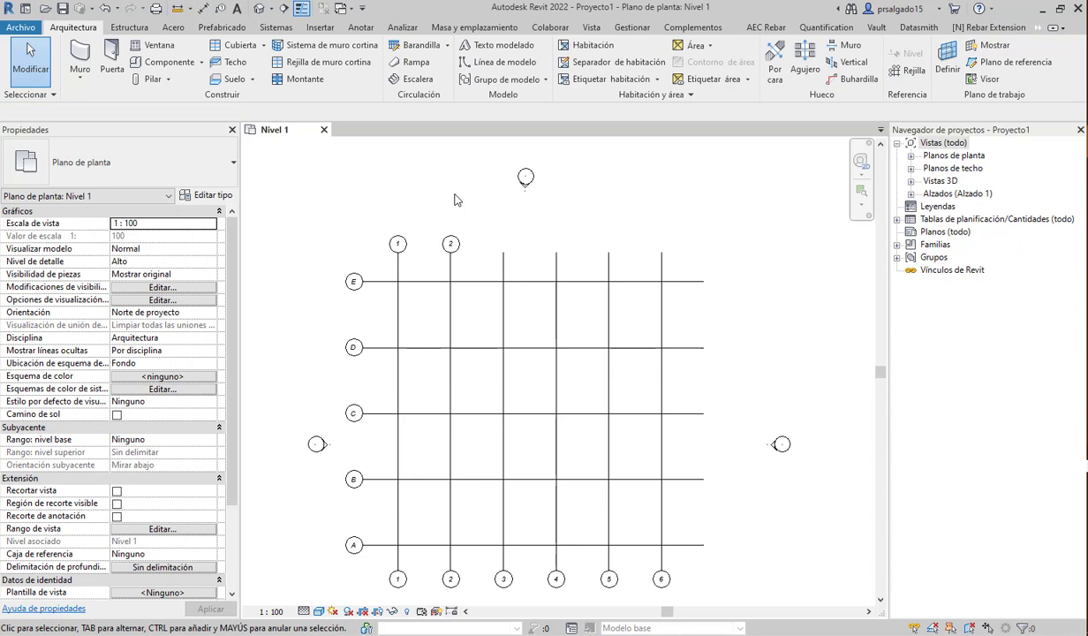
left_click(397, 264)
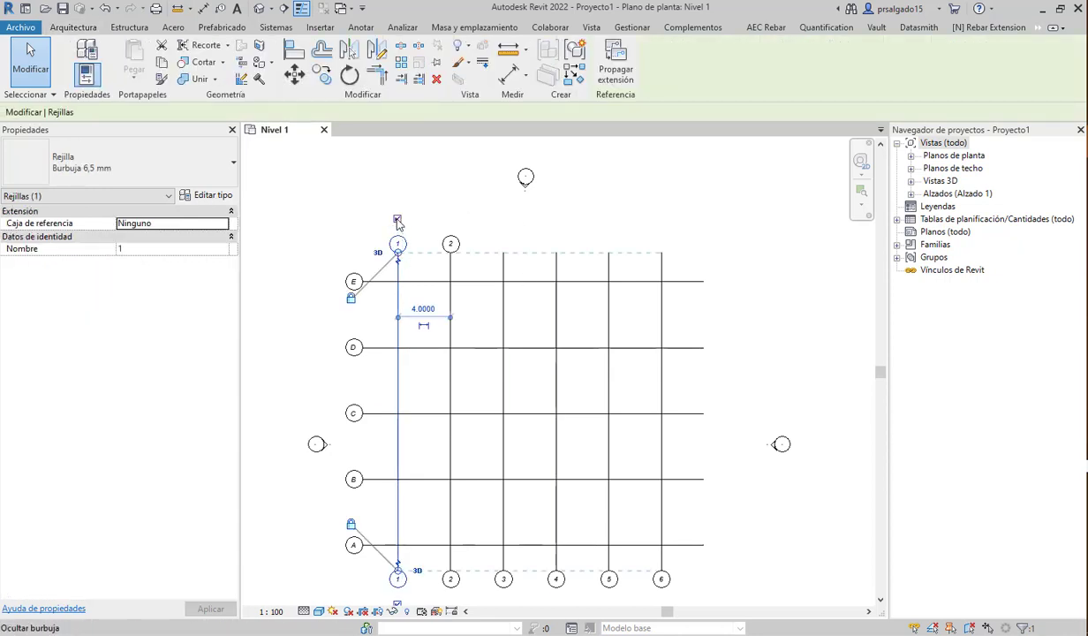
left_click(448, 267)
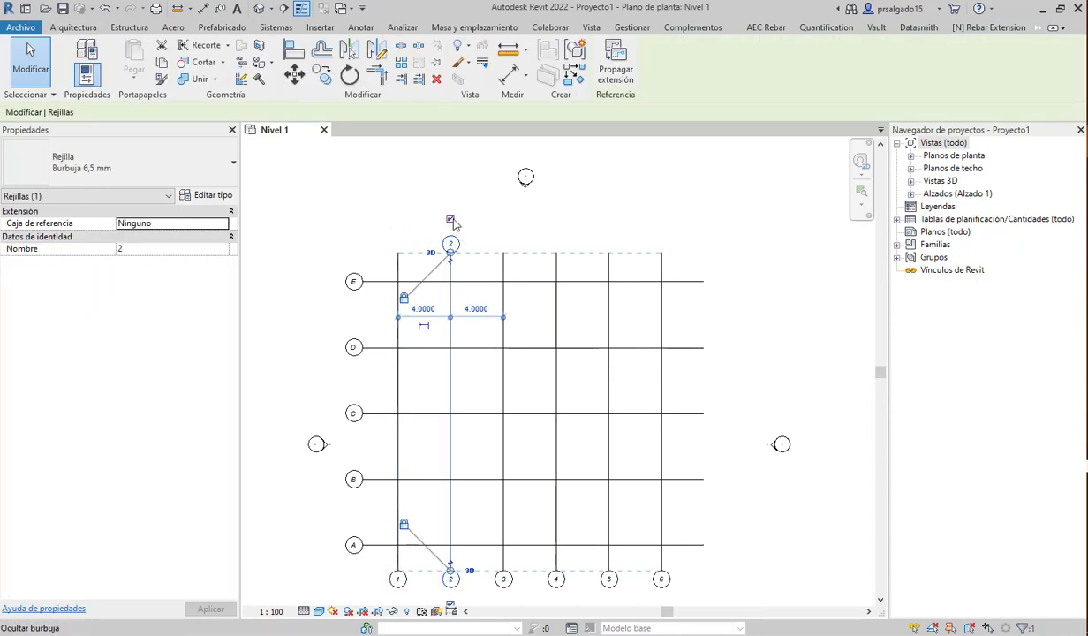
left_click(452, 219)
left_click(642, 217)
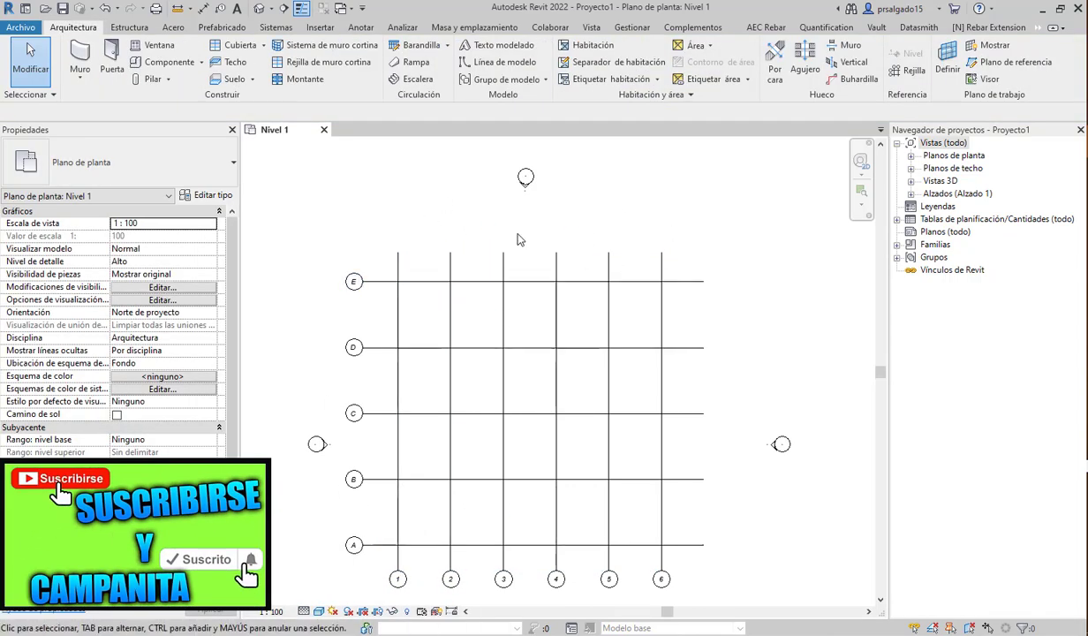
- Zoom out and window-select every grid line
scroll(446, 240, "down", 1)
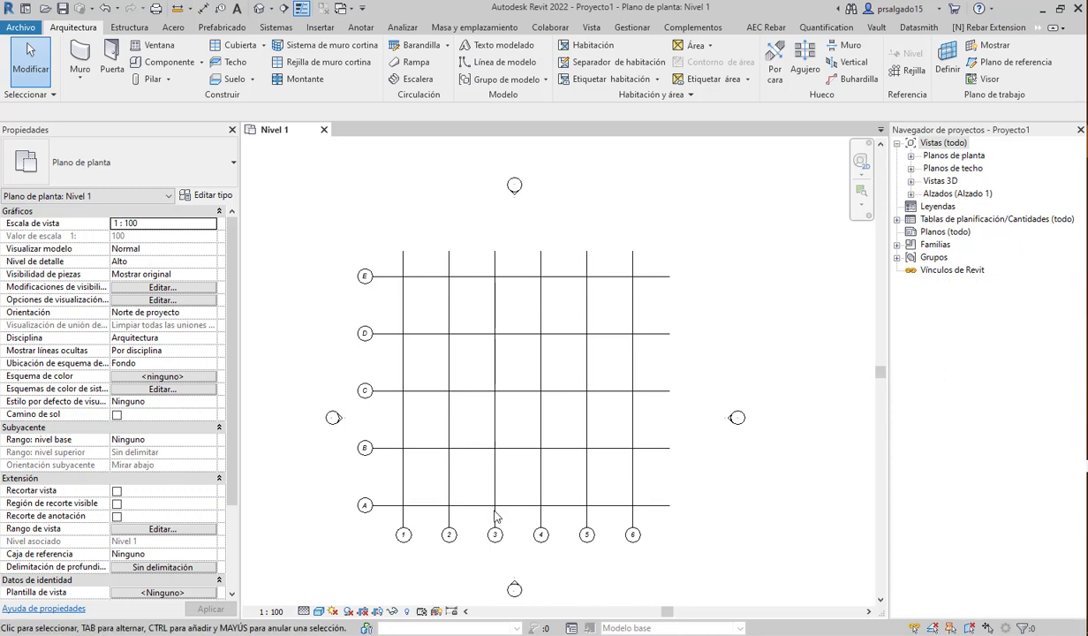
scroll(541, 279, "down", 2)
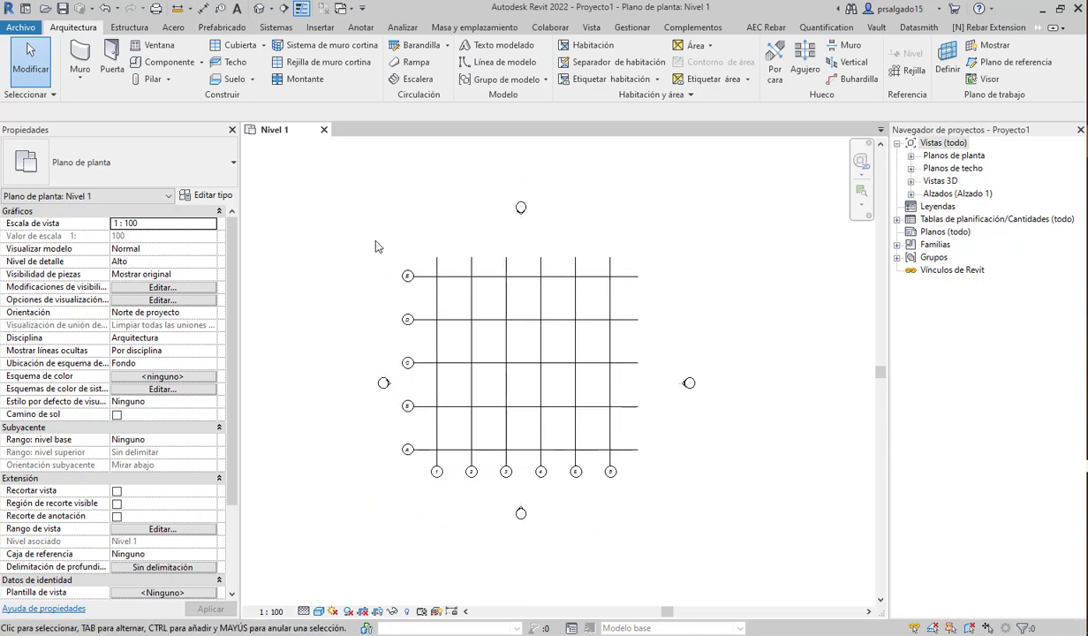
left_click_drag(353, 233, 342, 303)
left_click_drag(394, 238, 646, 496)
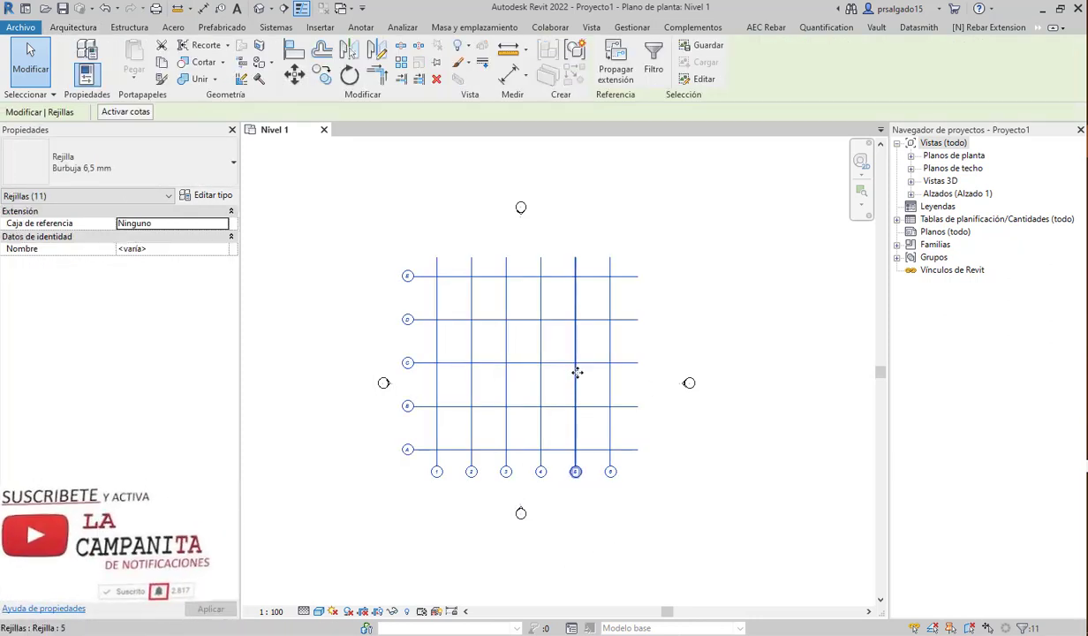
- Move the whole A–E by 1–6 grid slightly to centre it among the elevation markers
left_click(298, 75)
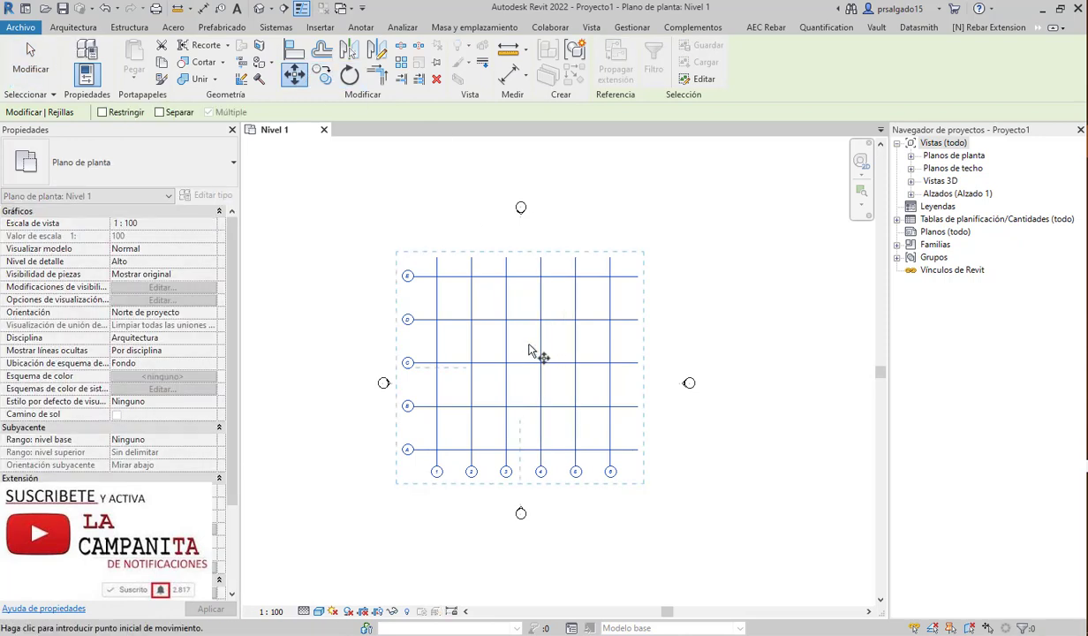
left_click(526, 338)
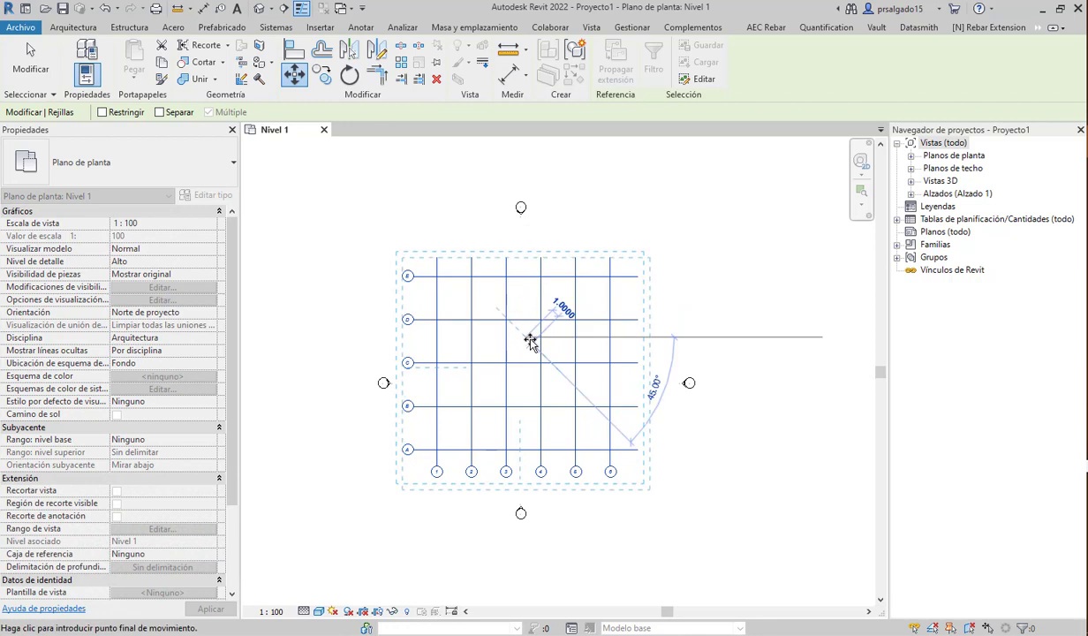
left_click(531, 342)
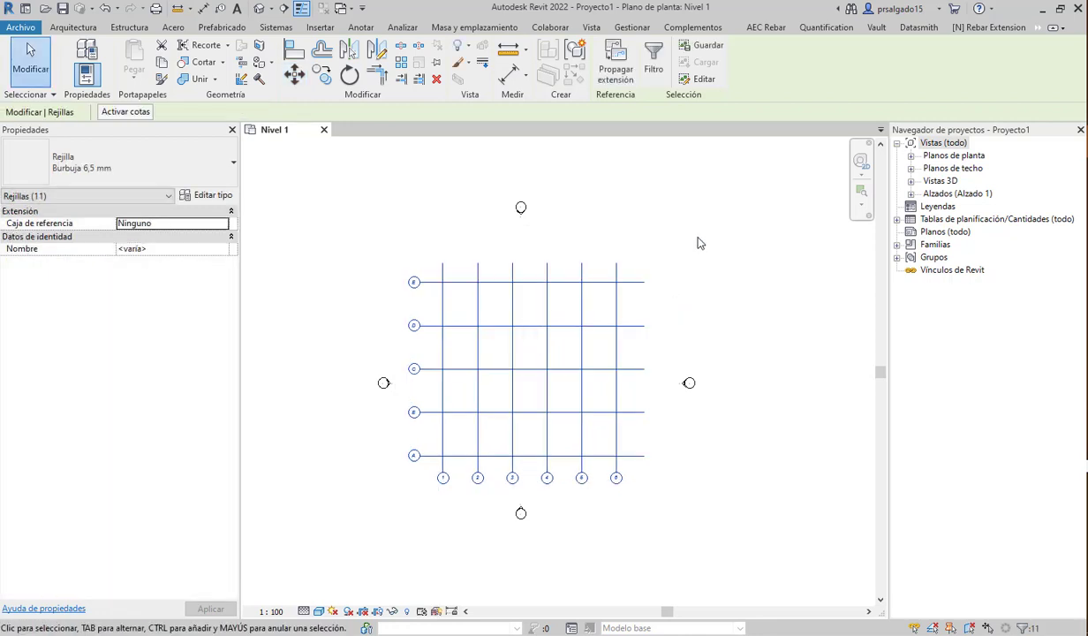
left_click(532, 237)
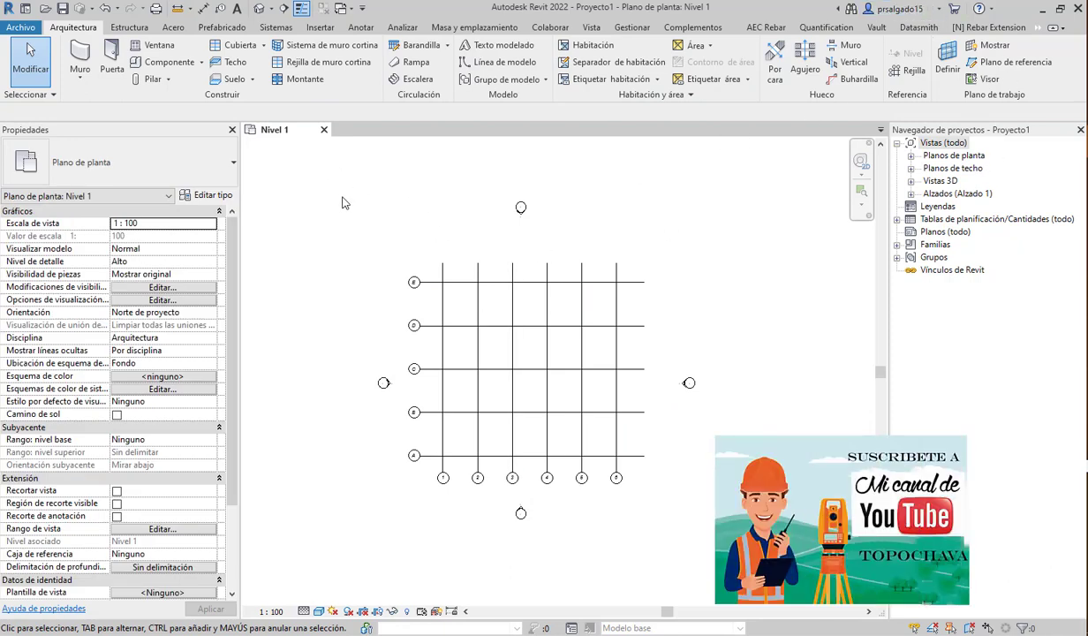
- Open the Este elevation view from the Project Browser
left_click(911, 194)
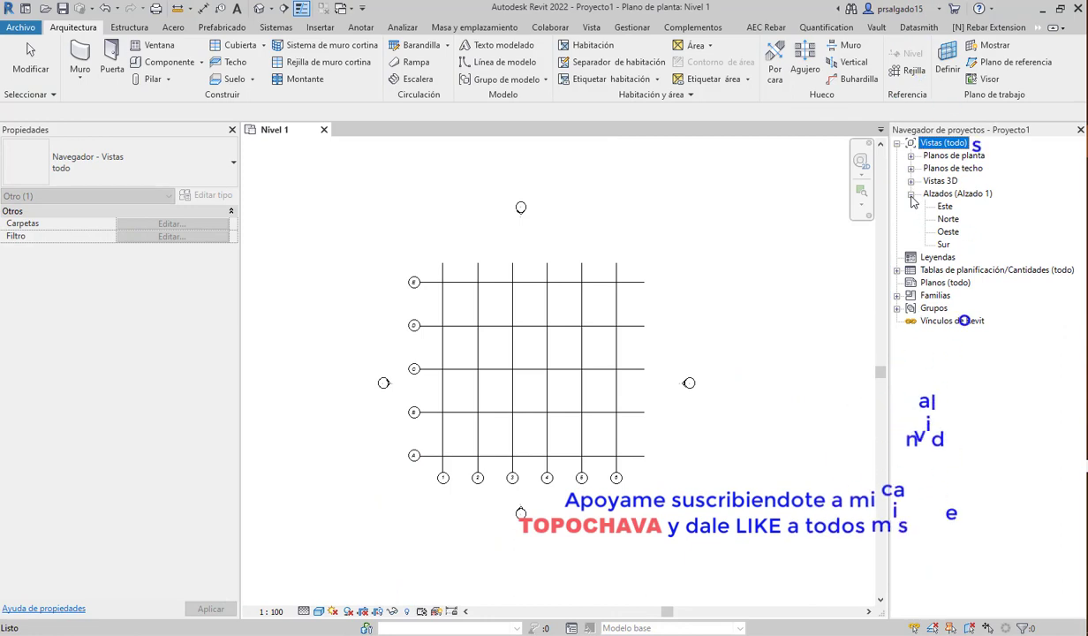
double_click(945, 206)
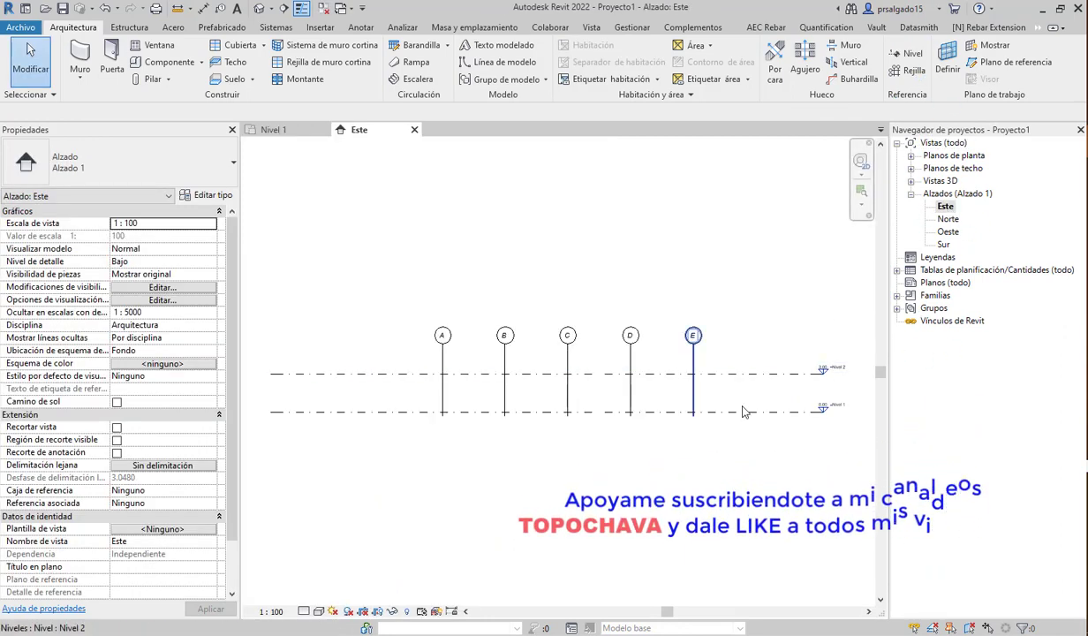
scroll(717, 425, "up", 3)
scroll(752, 424, "down", 4)
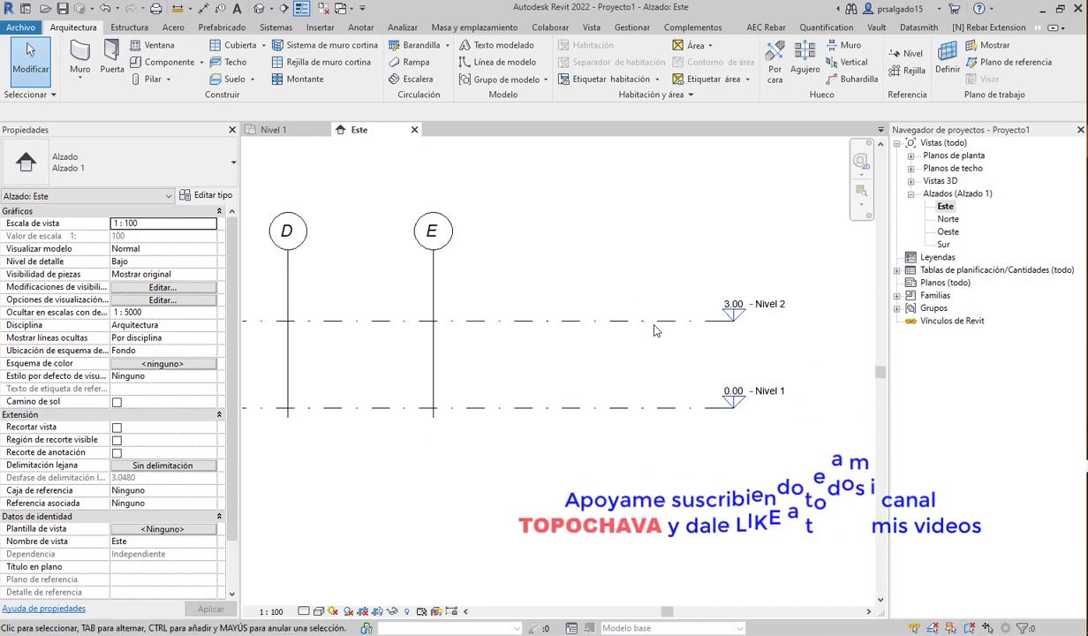
scroll(741, 382, "up", 4)
scroll(746, 388, "down", 5)
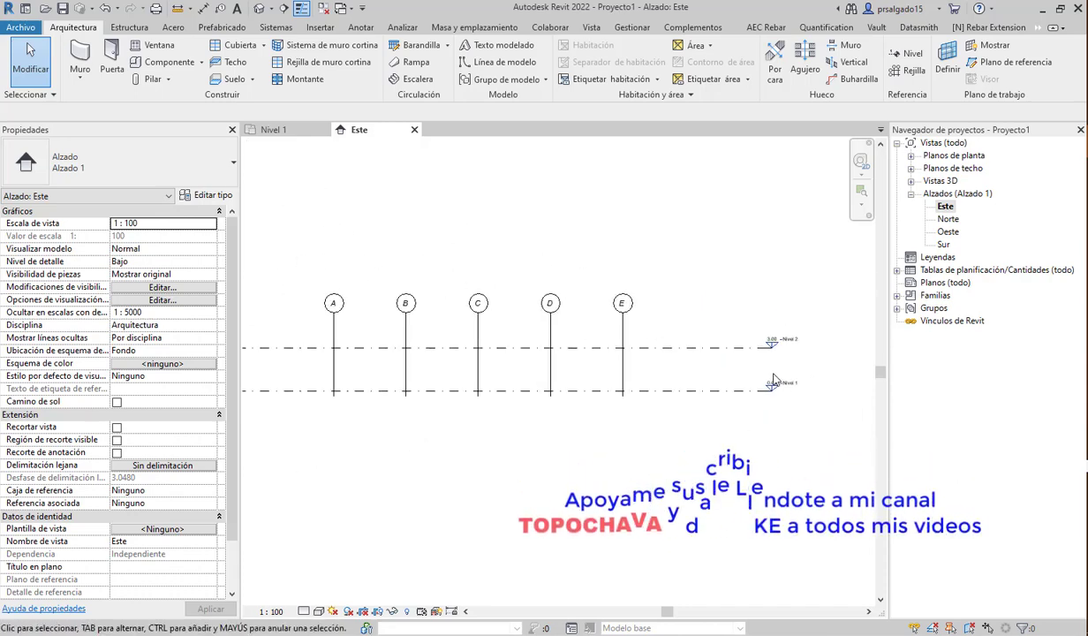
scroll(369, 382, "up", 2)
- Drag Nivel 2's left end rightward so the levels start just before grid A
left_click(328, 352)
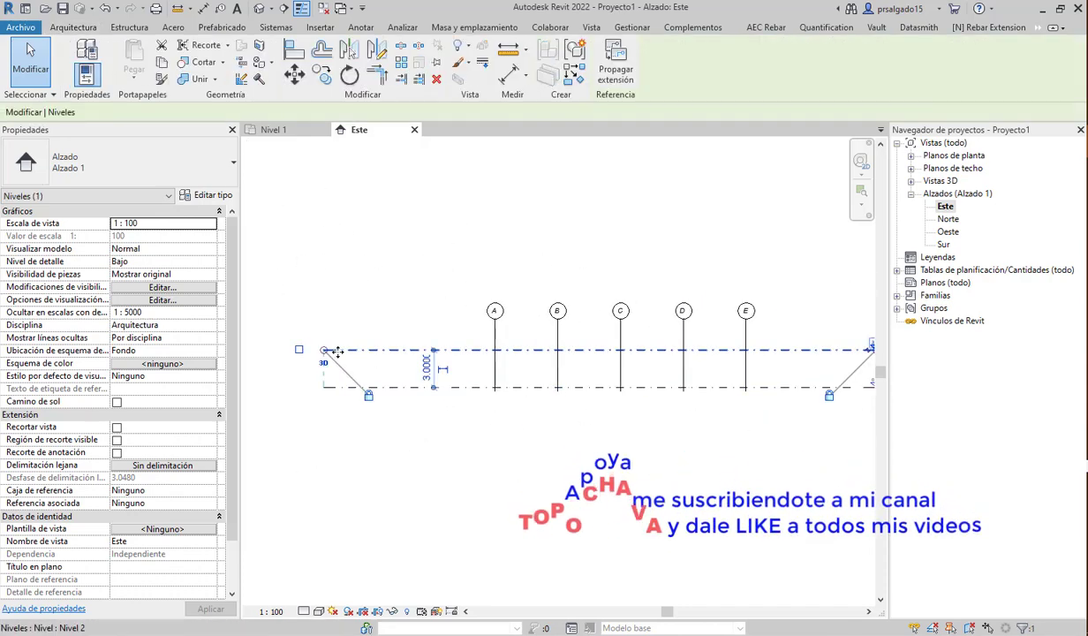
left_click_drag(328, 354, 448, 349)
scroll(474, 411, "up", 2)
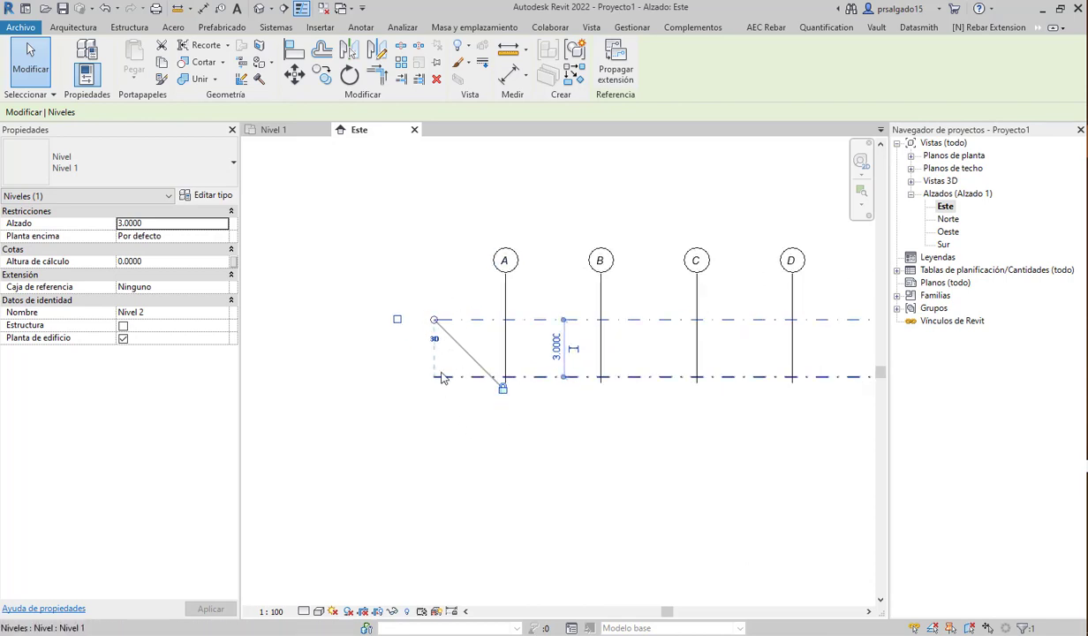
- Toggle Nivel 2's left-end bubble on and off again, then deselect the level
left_click(396, 321)
left_click(397, 321)
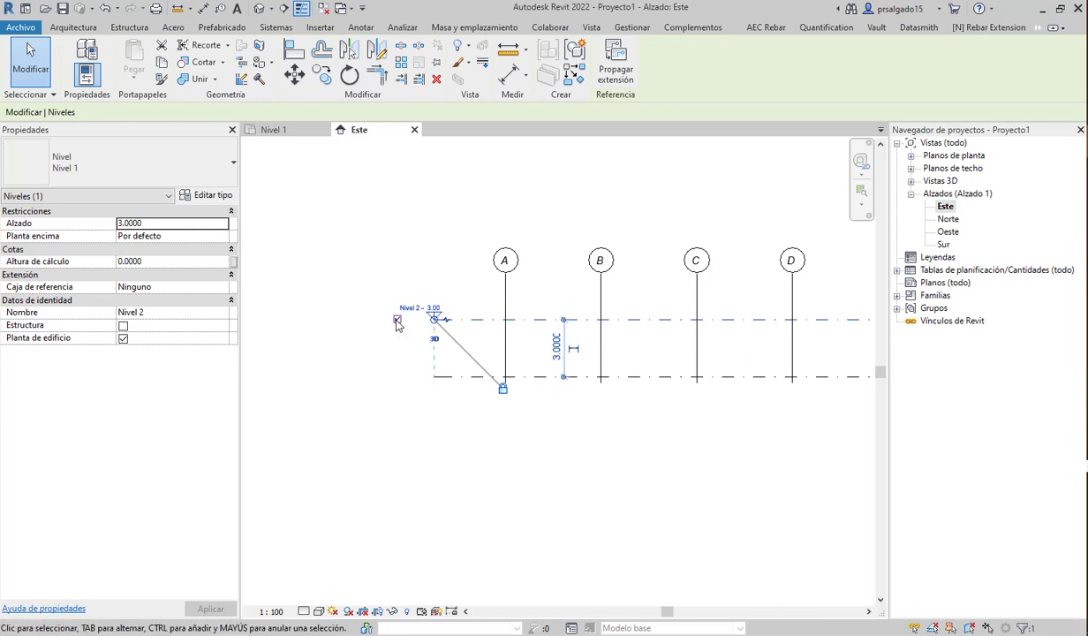
scroll(372, 375, "down", 3)
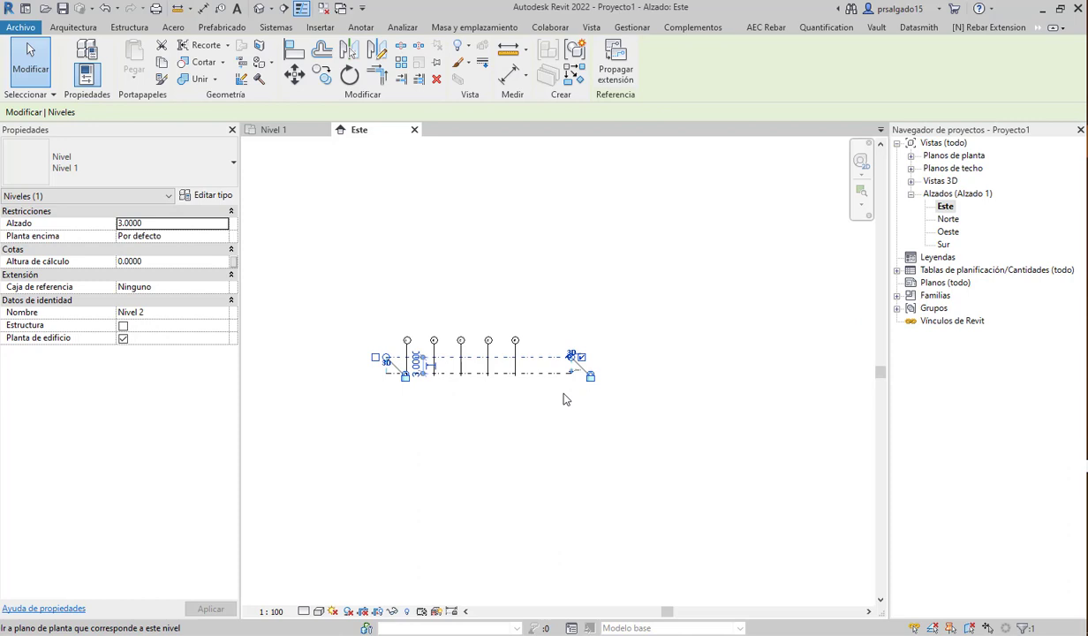
left_click(460, 441)
scroll(689, 388, "up", 5)
scroll(698, 399, "up", 2)
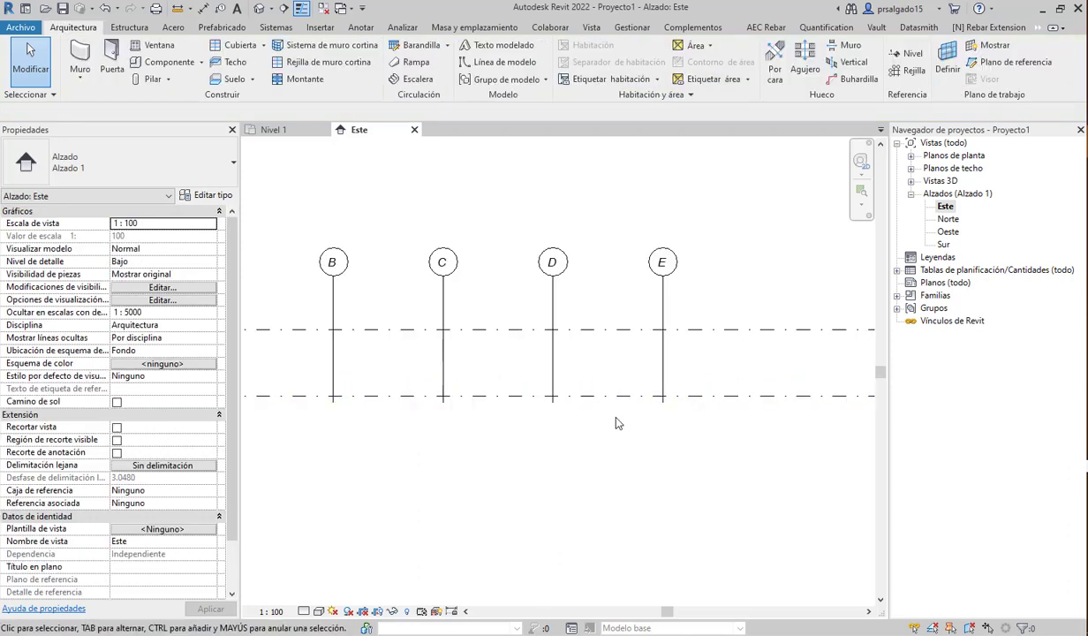
scroll(593, 402, "down", 3)
- Drag grid A's end upward so grids A–E extend above the levels
left_click(357, 347)
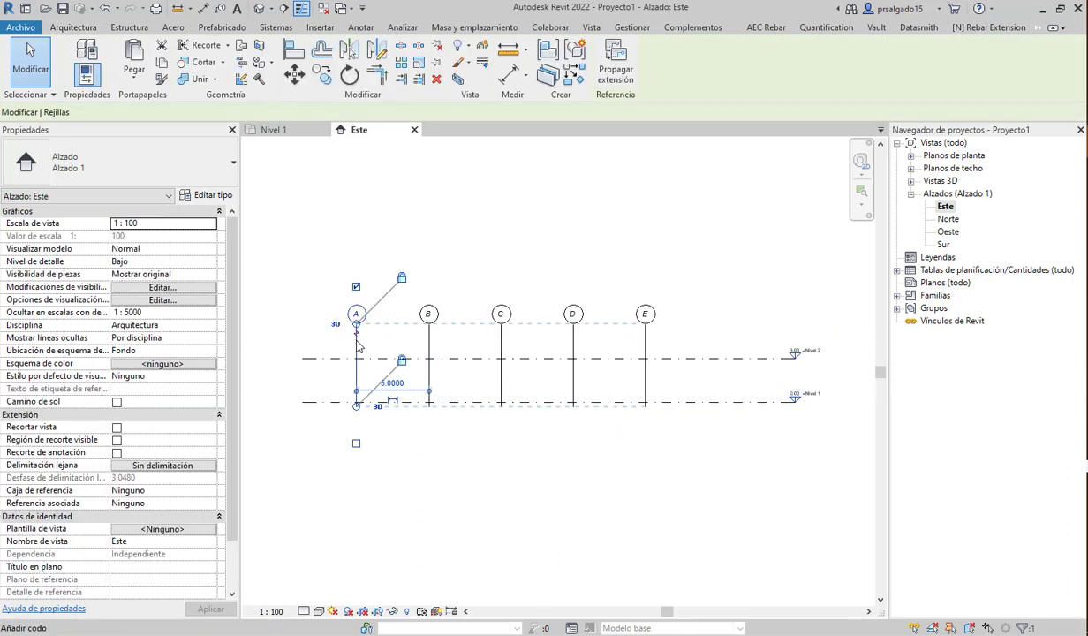
left_click_drag(356, 326, 379, 221)
scroll(590, 484, "down", 3)
scroll(661, 412, "up", 5)
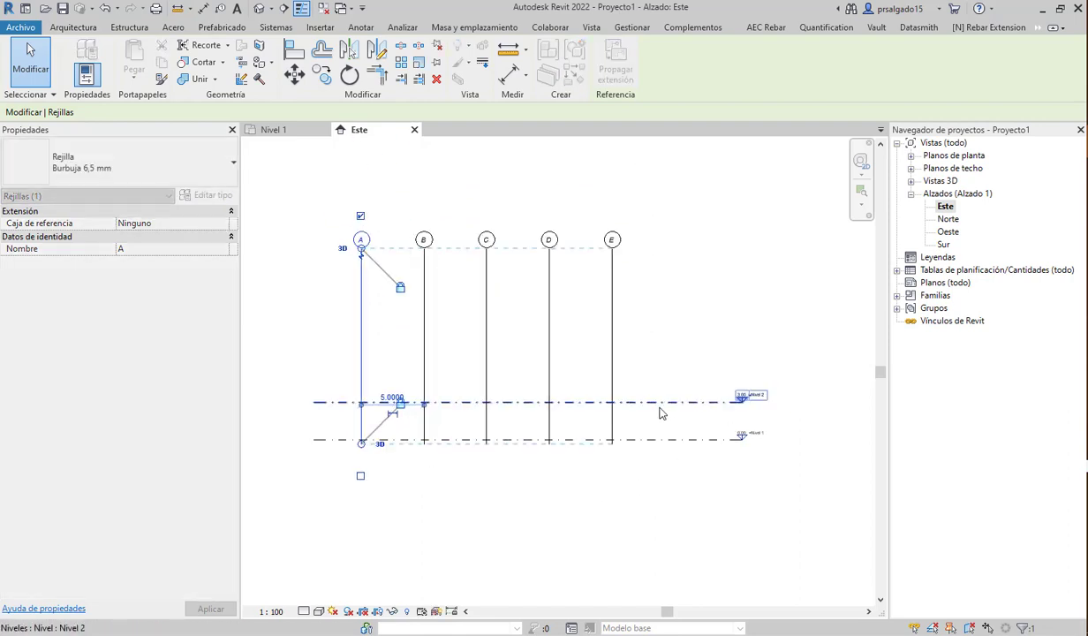
scroll(814, 429, "up", 3)
scroll(591, 423, "down", 2)
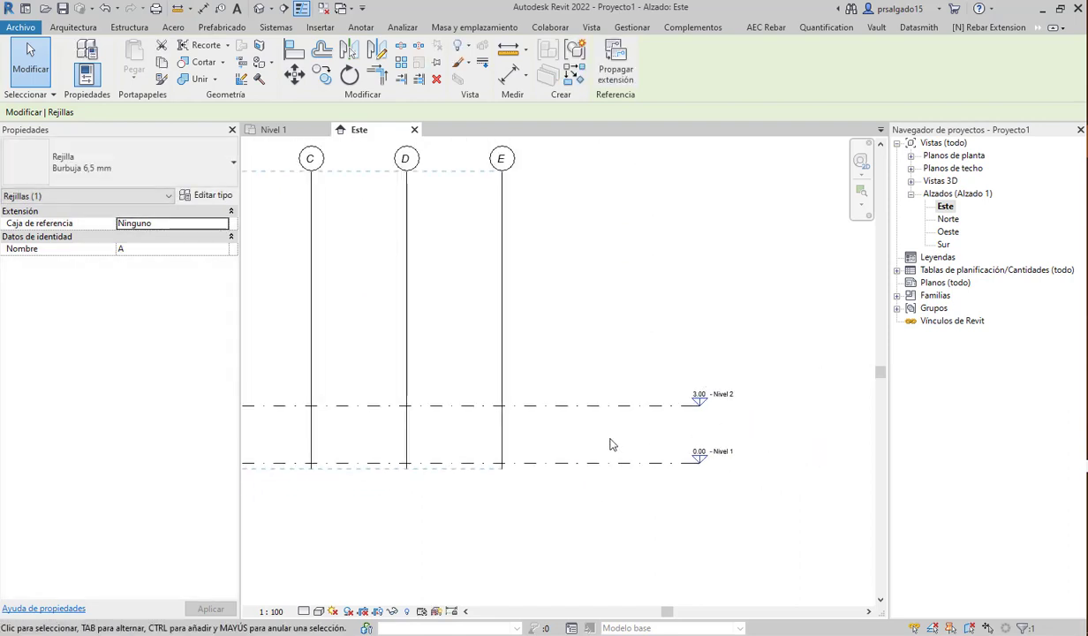
scroll(761, 471, "up", 2)
left_click(707, 274)
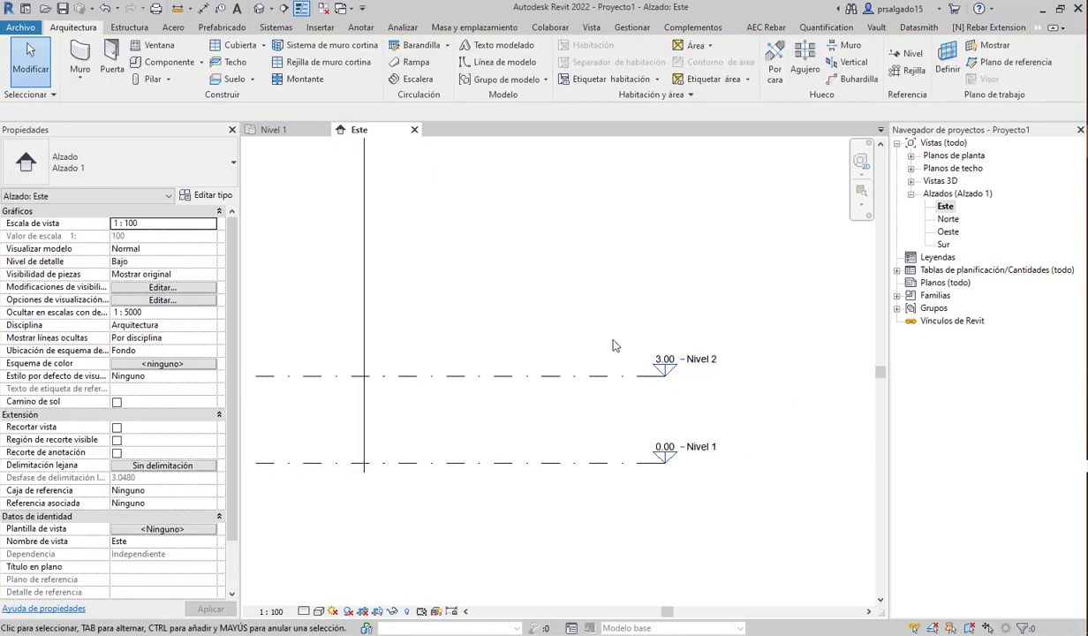
scroll(658, 518, "down", 1)
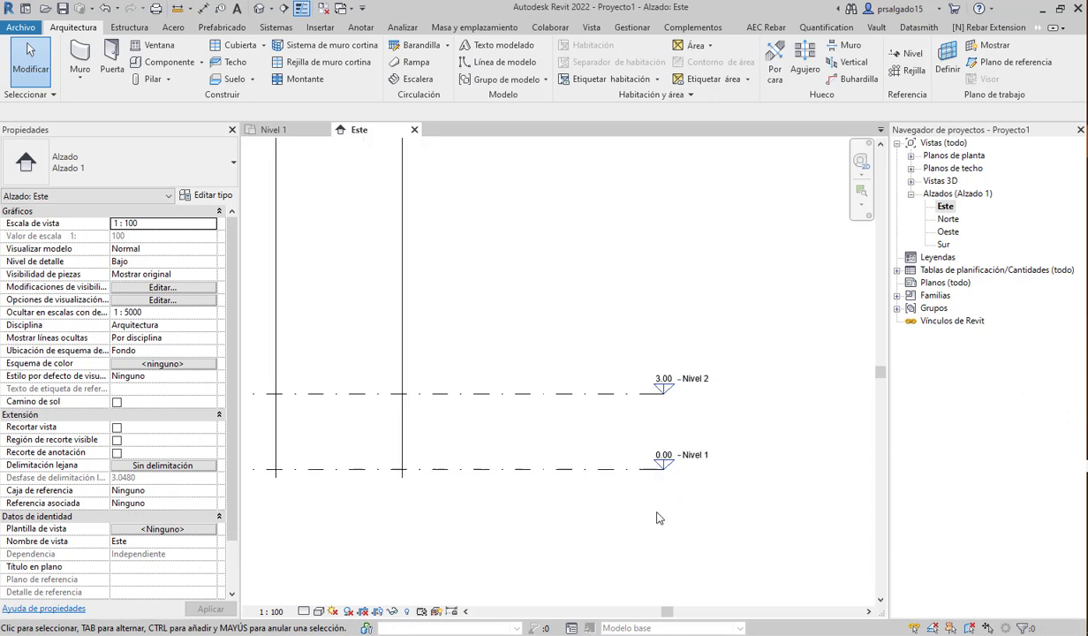
scroll(665, 530, "down", 3)
scroll(658, 539, "up", 1)
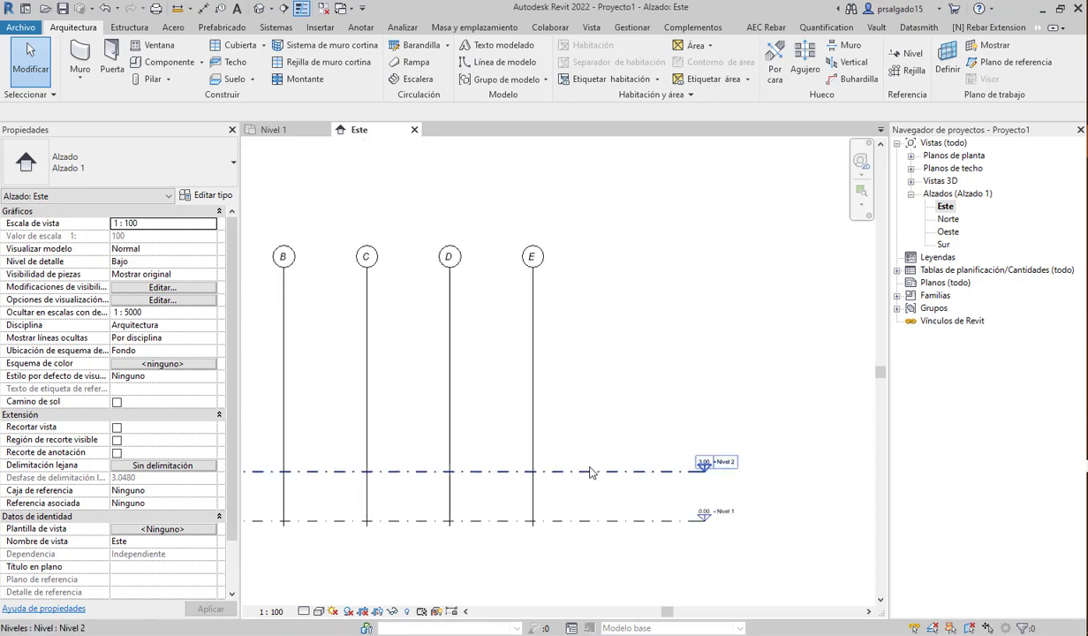
scroll(690, 482, "down", 1)
scroll(690, 481, "up", 2)
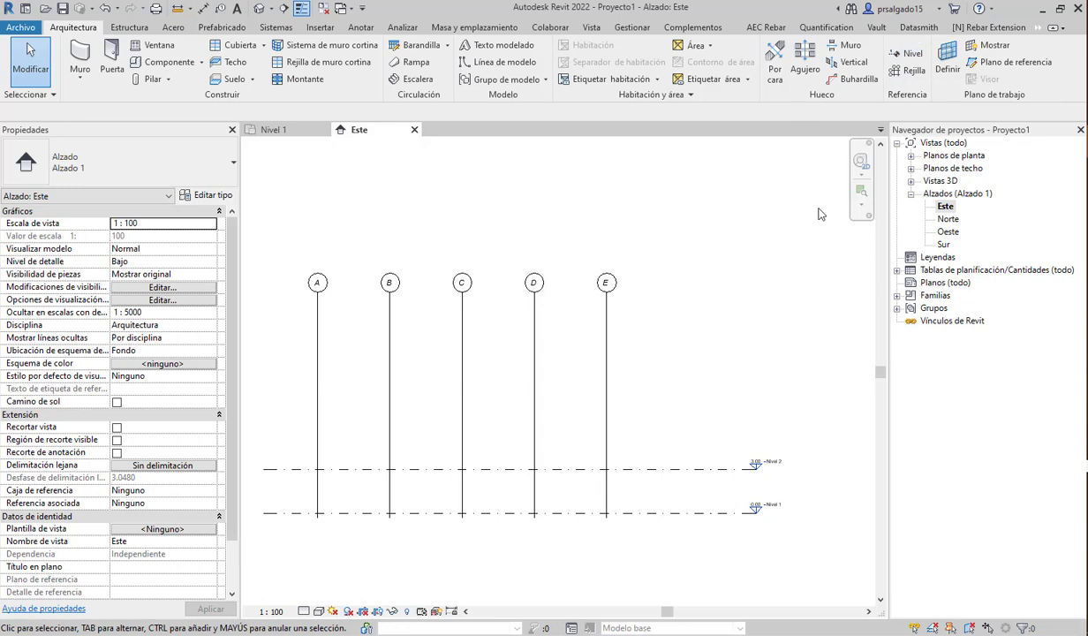
- Extend grid A's bottom end well below Nivel 1, then zoom to fit with ZF
left_click(279, 131)
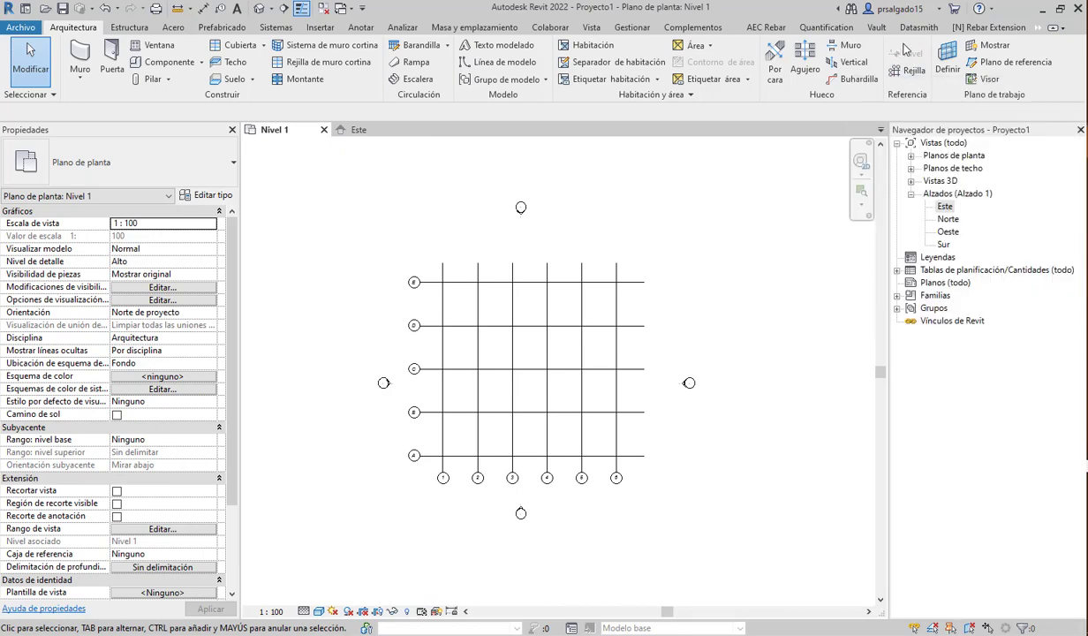
left_click(402, 130)
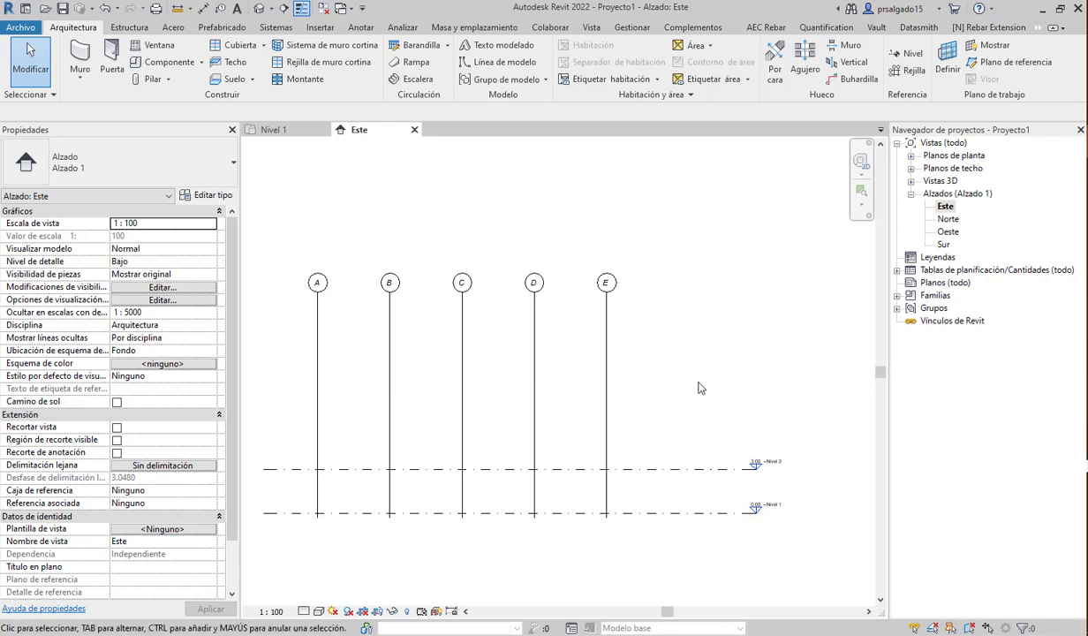
middle_click_drag(698, 388, 795, 349)
left_click(415, 441)
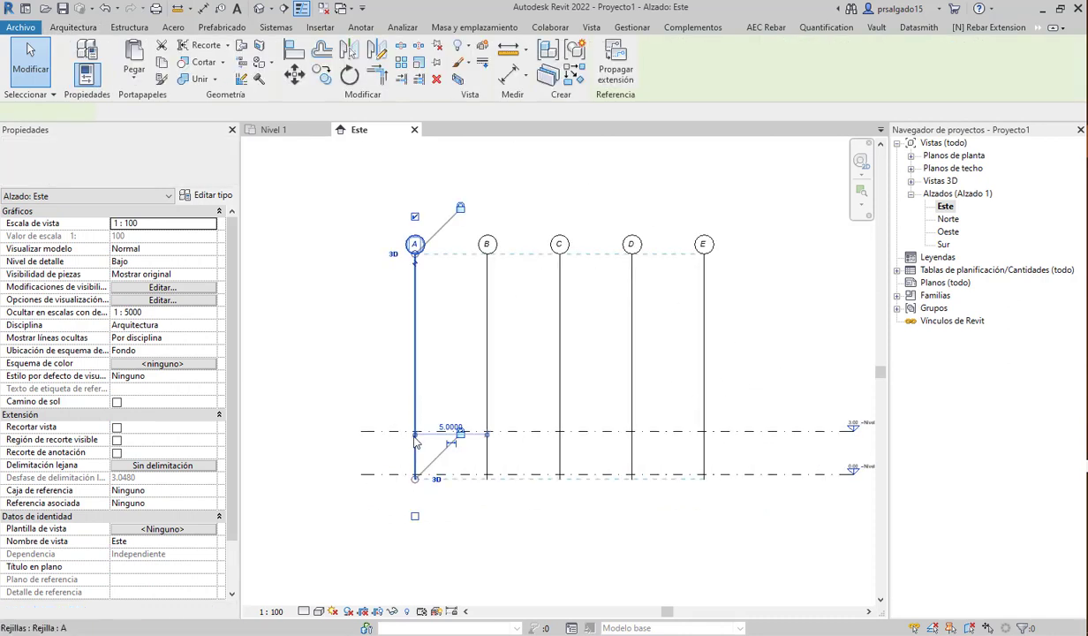
left_click_drag(415, 478, 415, 523)
key("z")
key("f")
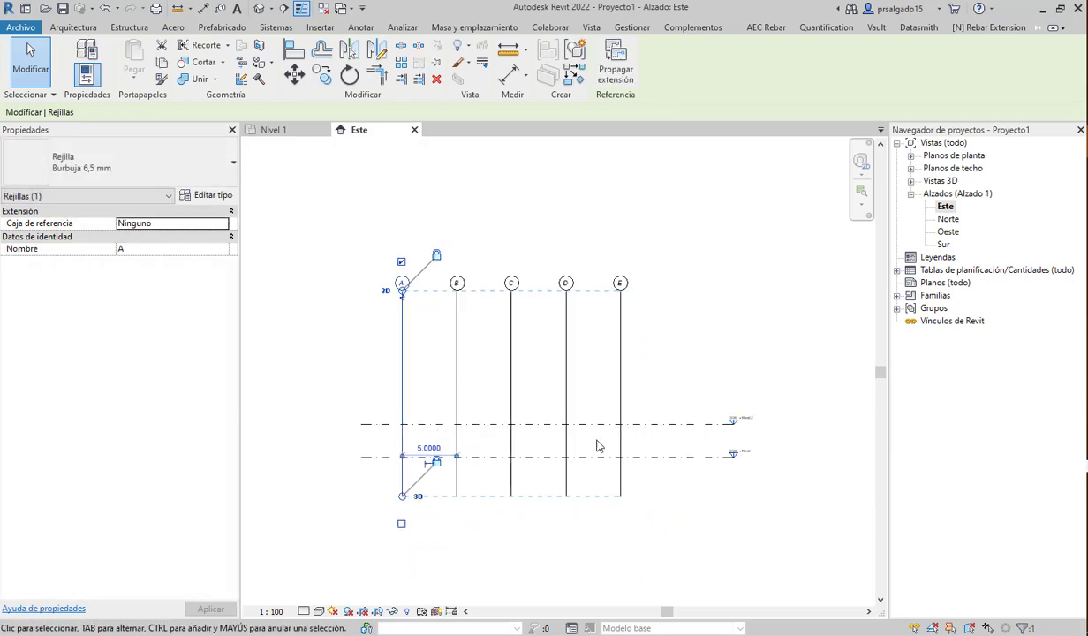
left_click(645, 541)
scroll(696, 406, "up", 2)
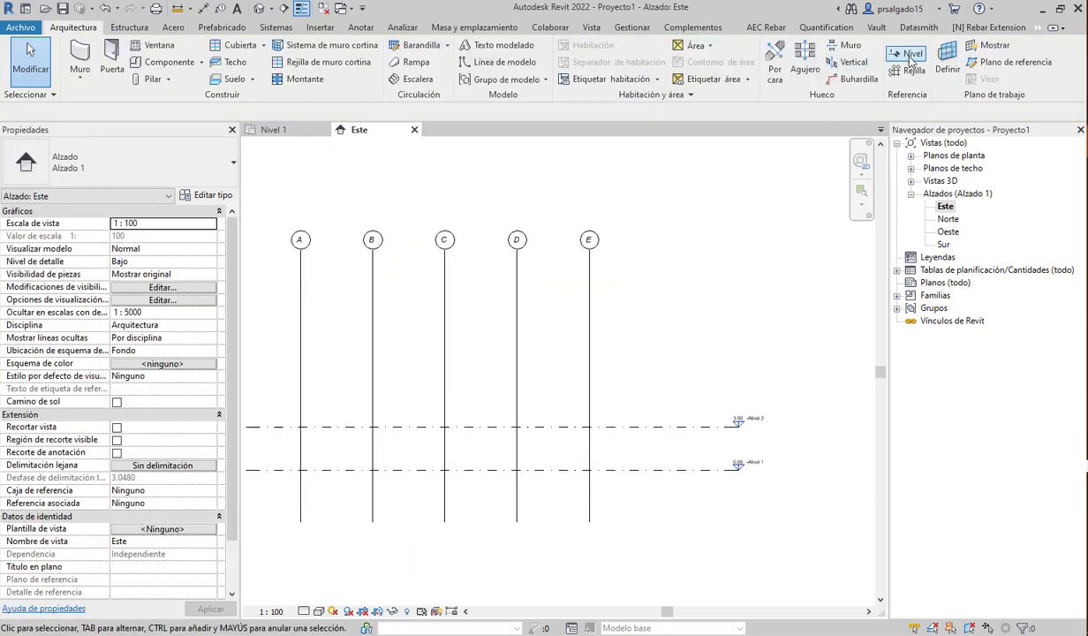
- Draw a new level 3 m above Nivel 2 spanning the grids
left_click(911, 60)
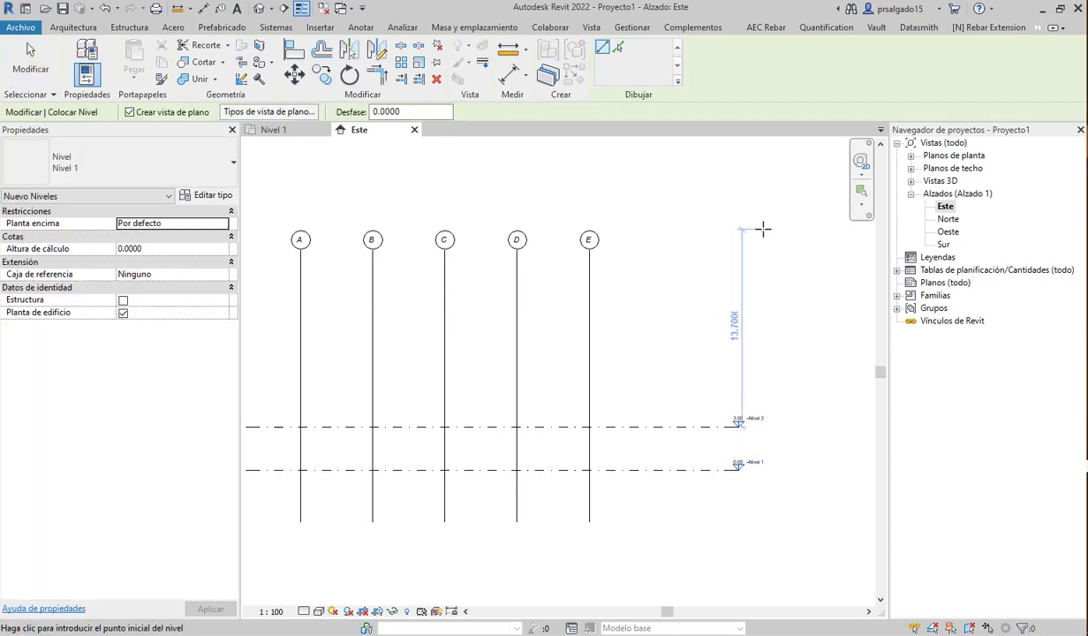
scroll(756, 256, "down", 1)
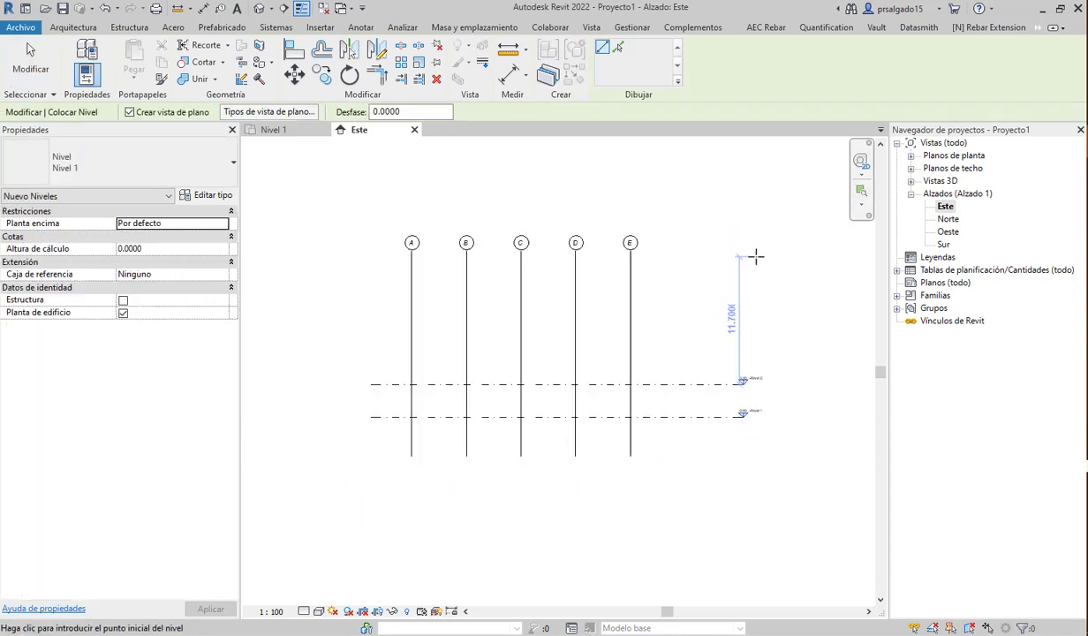
left_click(369, 346)
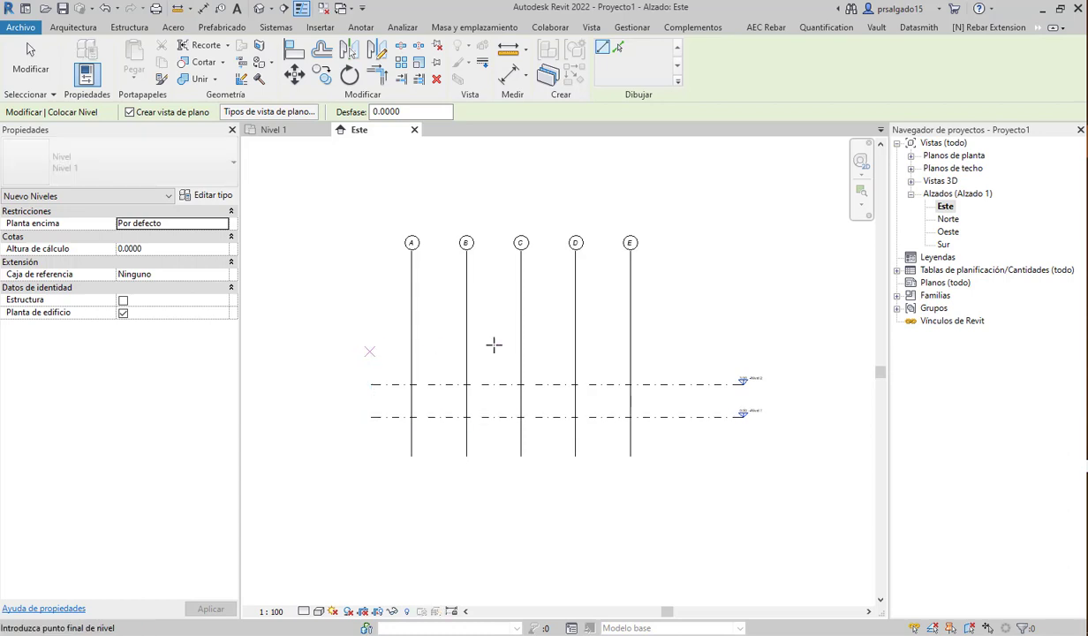
left_click(742, 349)
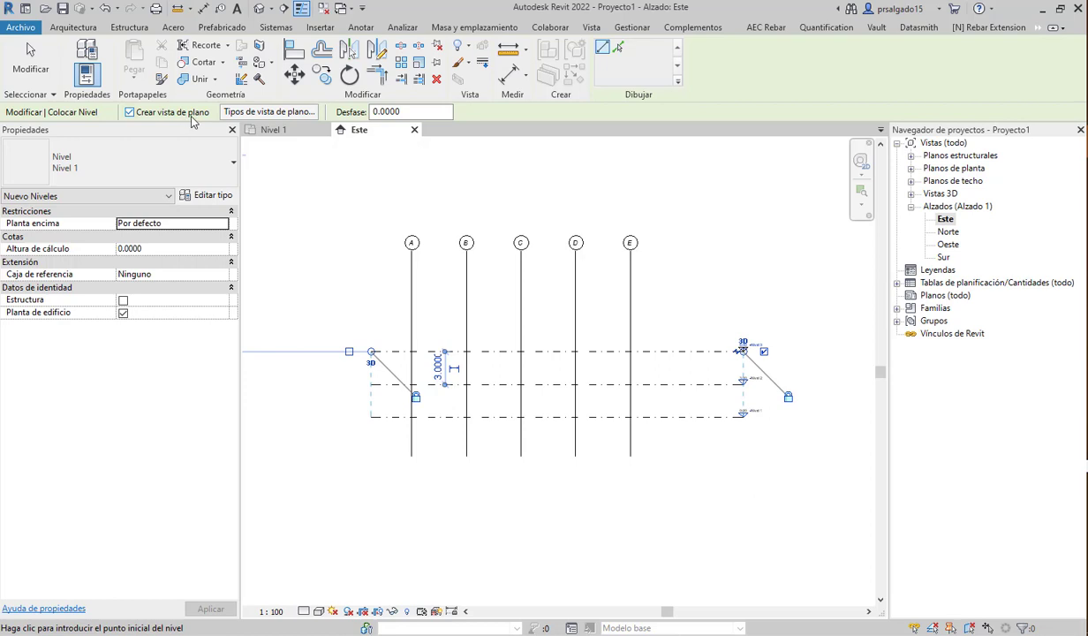
- Disable structural plan creation, then draw another level 3 m higher
left_click(261, 115)
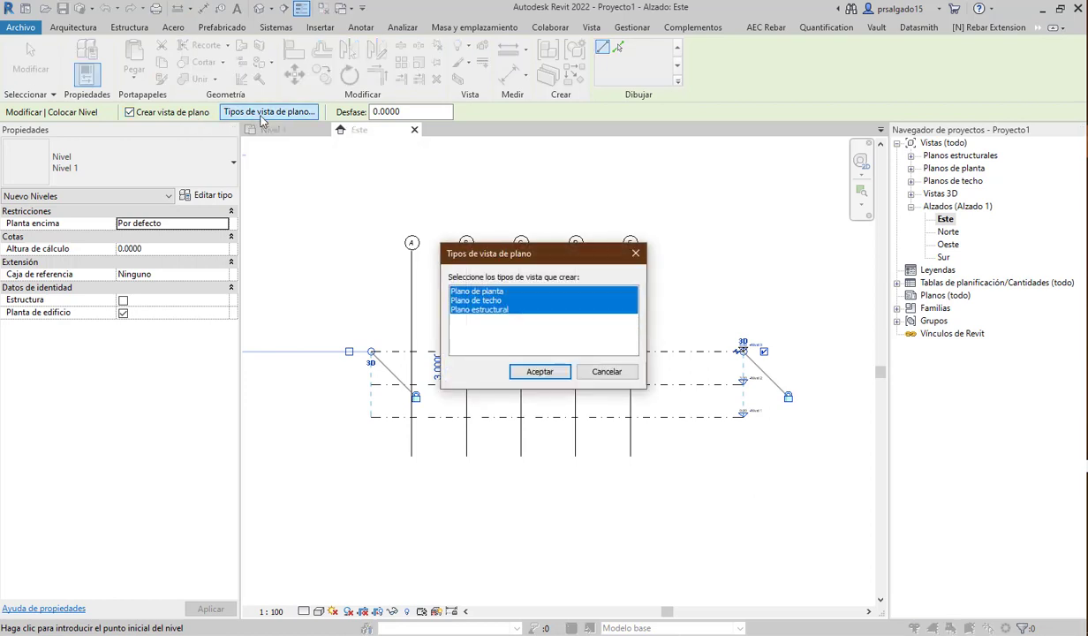
left_click(496, 311)
left_click(539, 371)
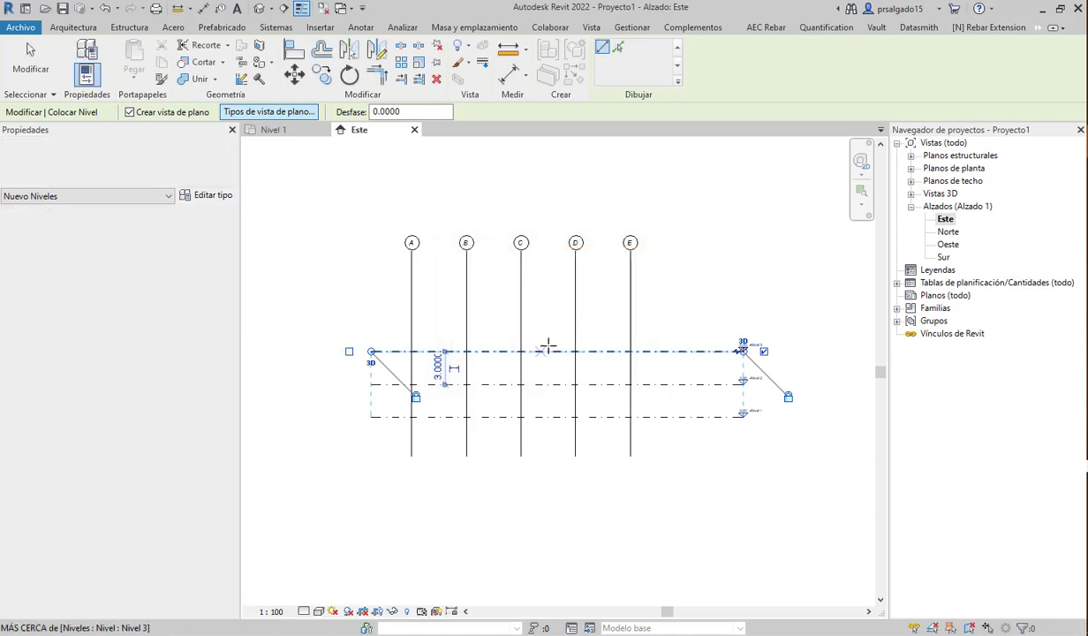
left_click(368, 313)
left_click(742, 314)
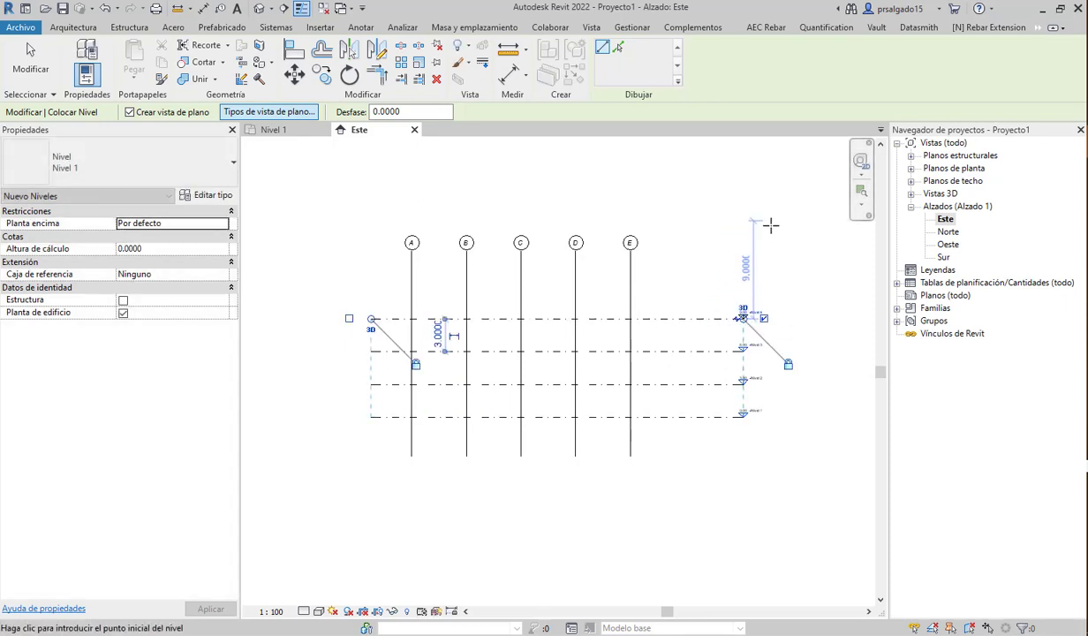
key("Escape")
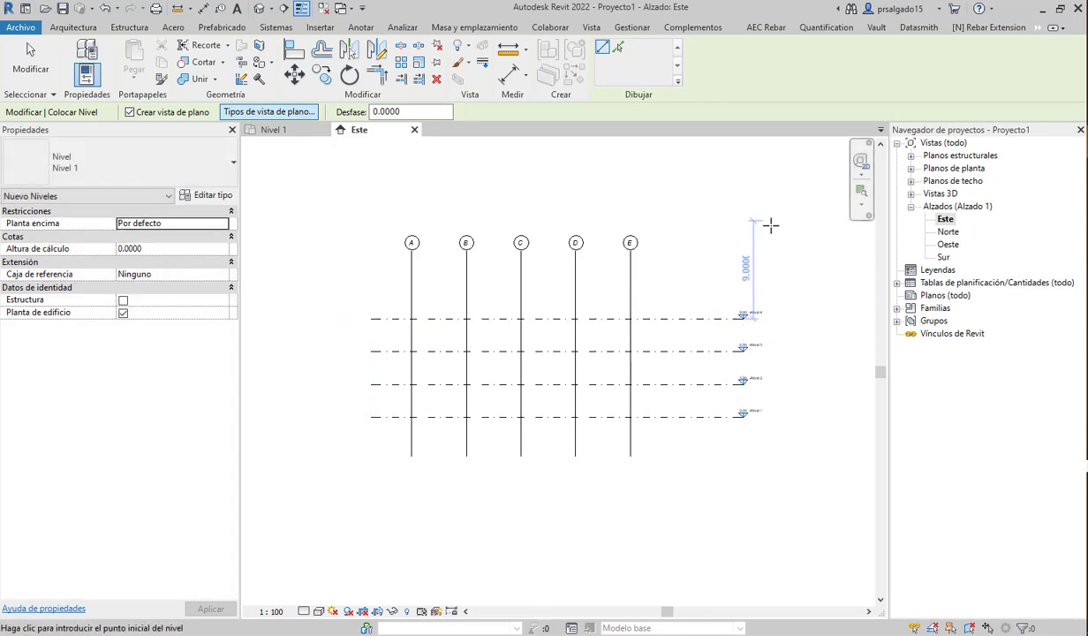
key("Escape")
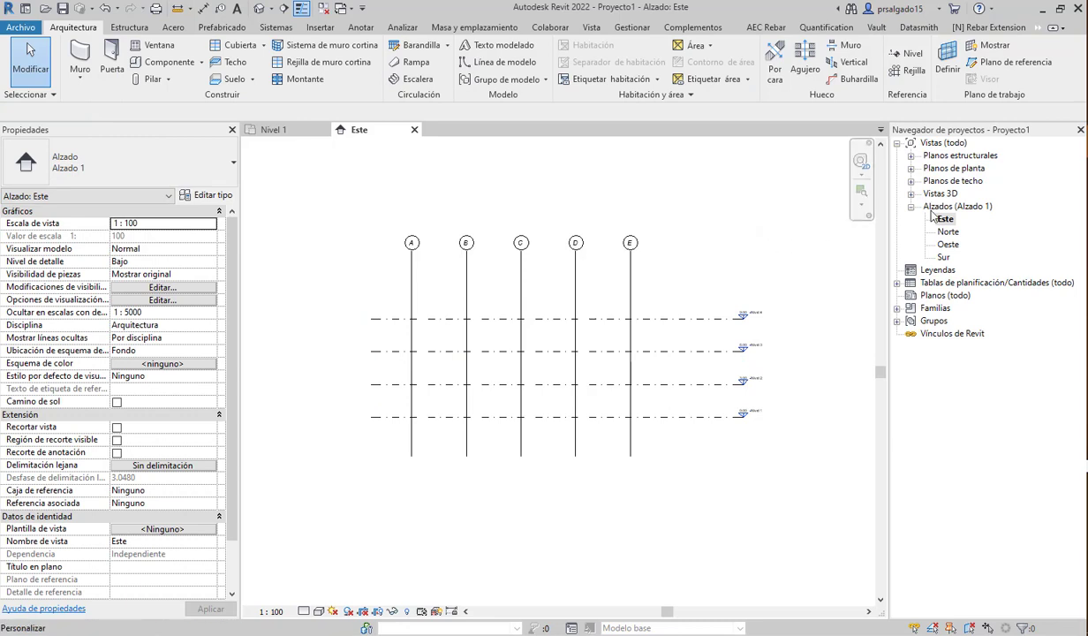
- Delete the Nivel 3 structural plan view, then select the Nivel 4 level line
left_click(911, 155)
left_click(951, 168)
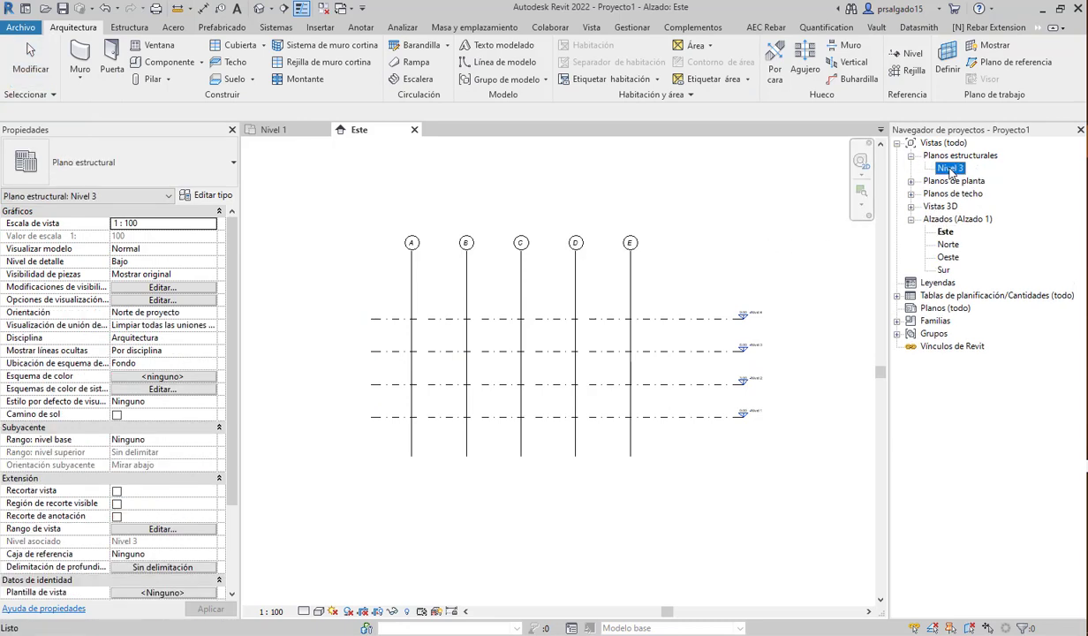
right_click(950, 168)
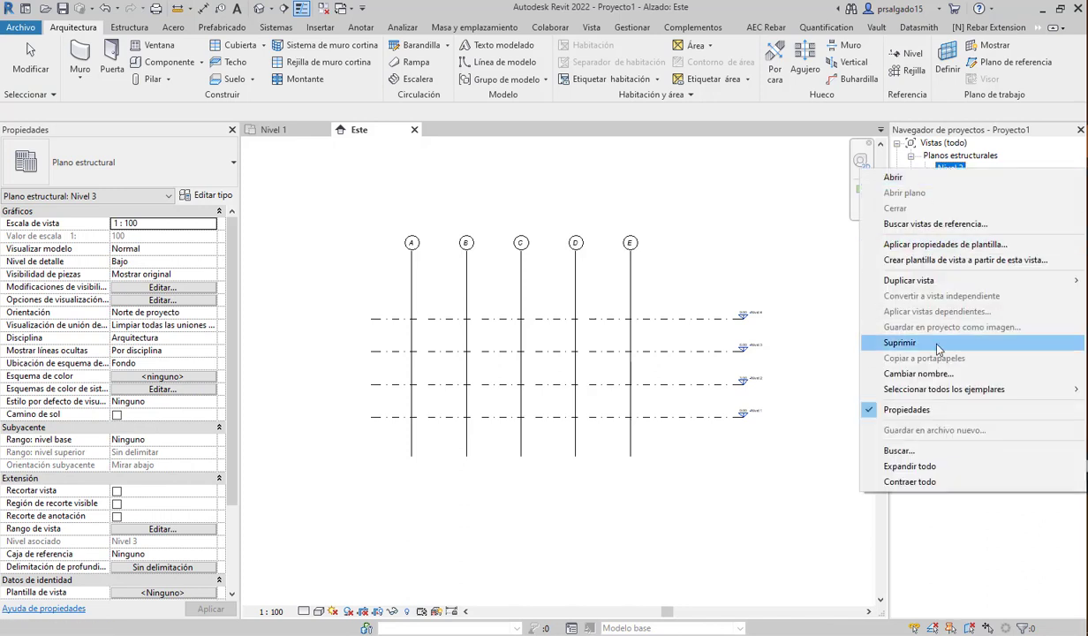
left_click(940, 343)
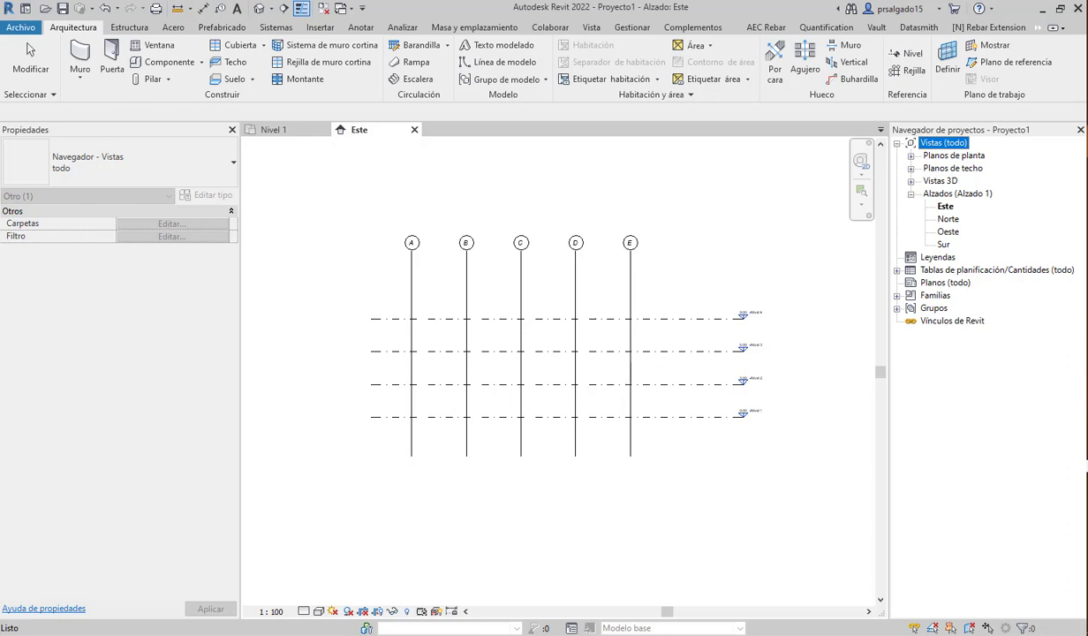
left_click(656, 276)
left_click(663, 320)
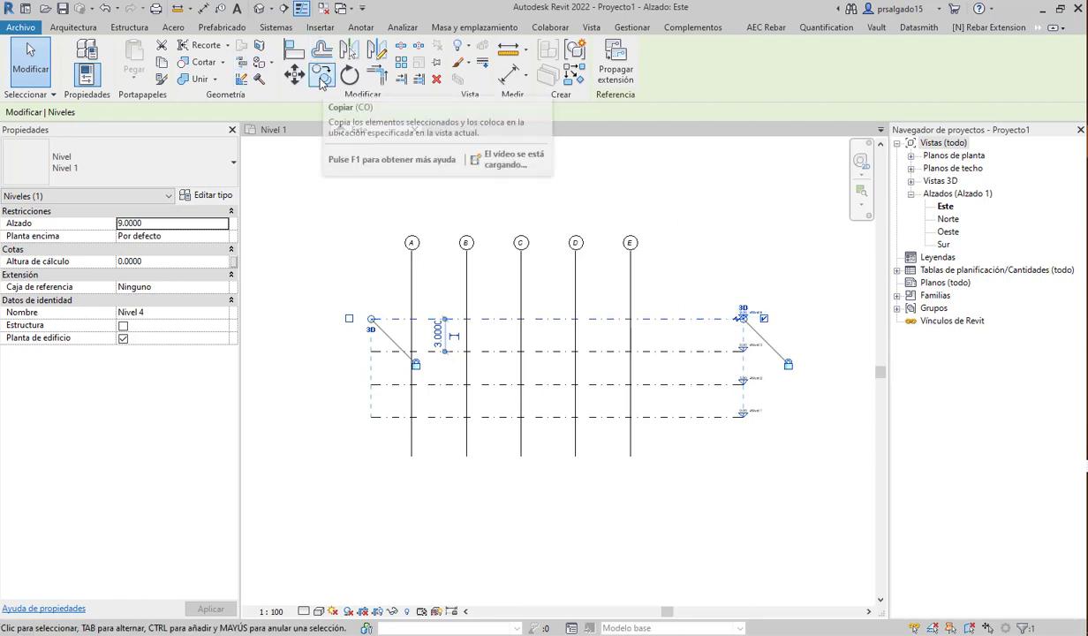
- Copy Nivel 4 3 m upward to create a fifth level at 12.000
left_click(321, 78)
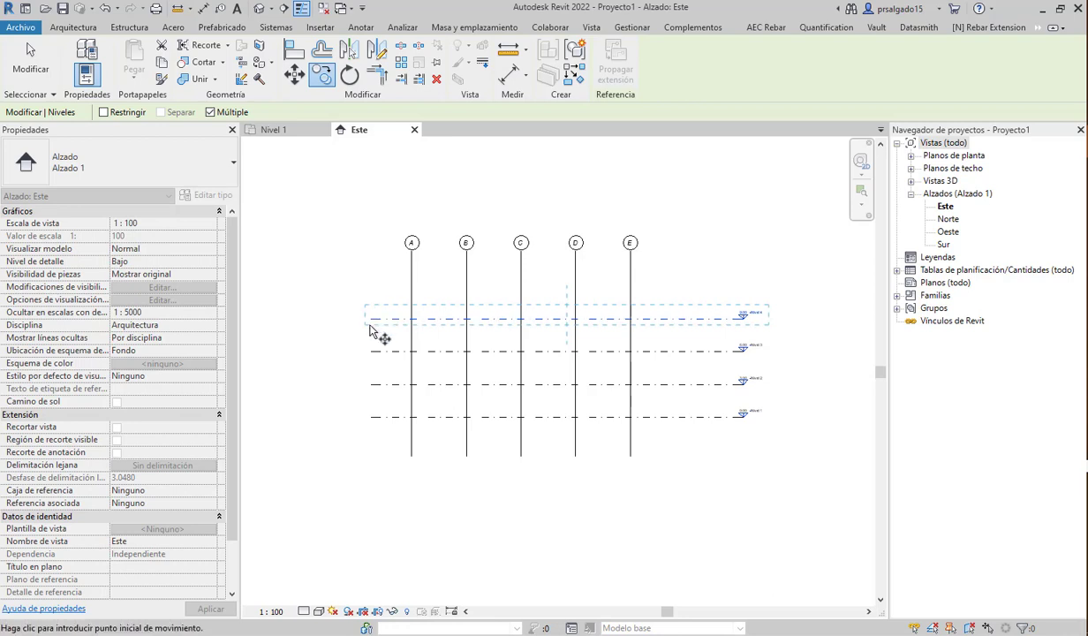
left_click(372, 319)
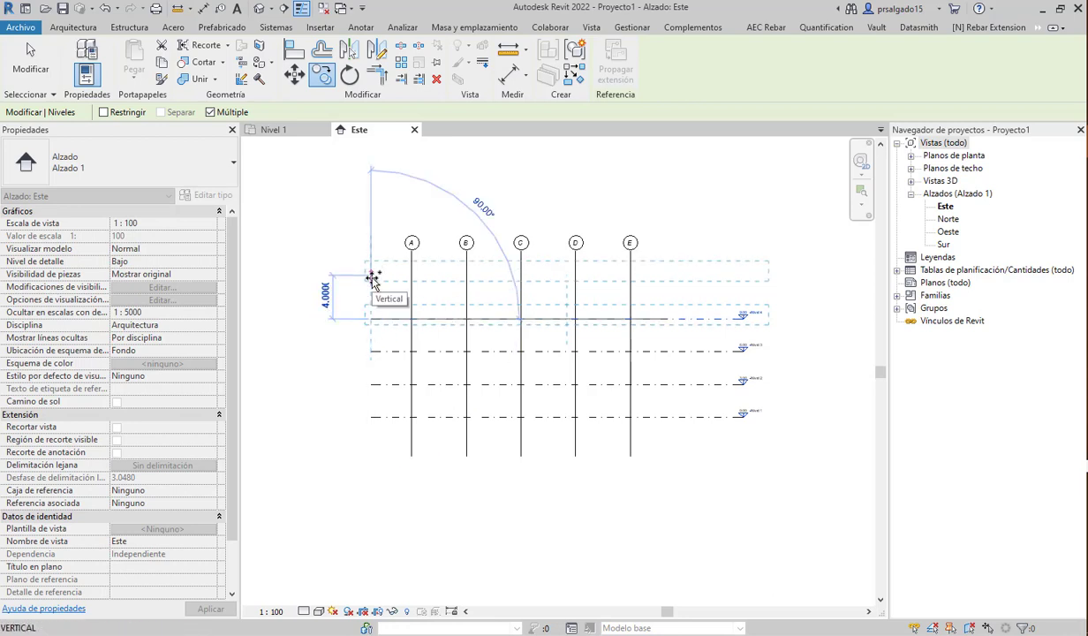
type("3")
key("Return")
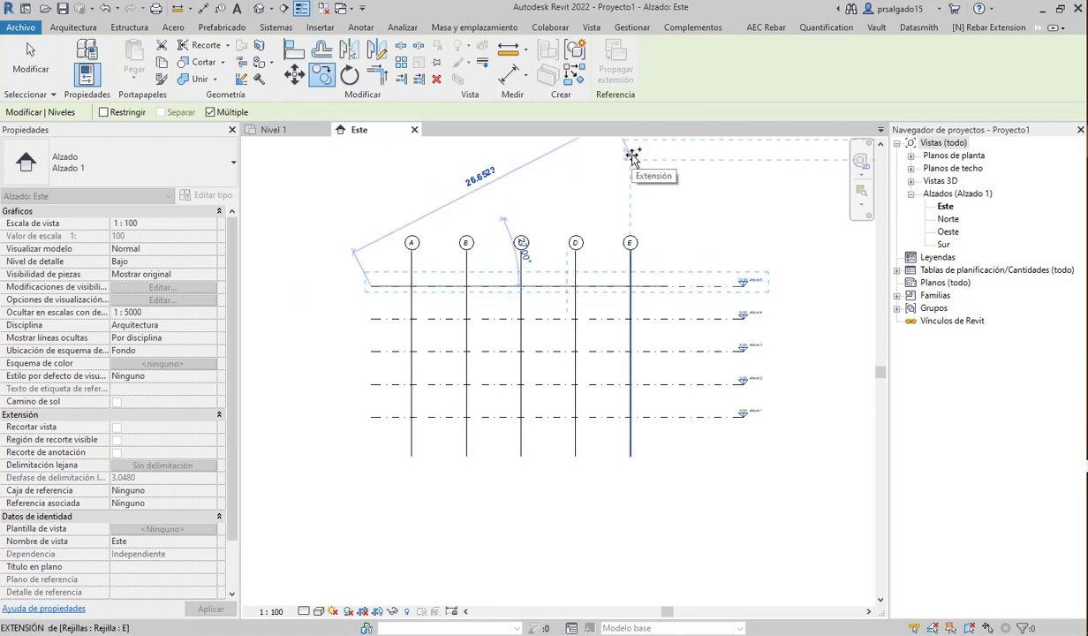
key("Escape")
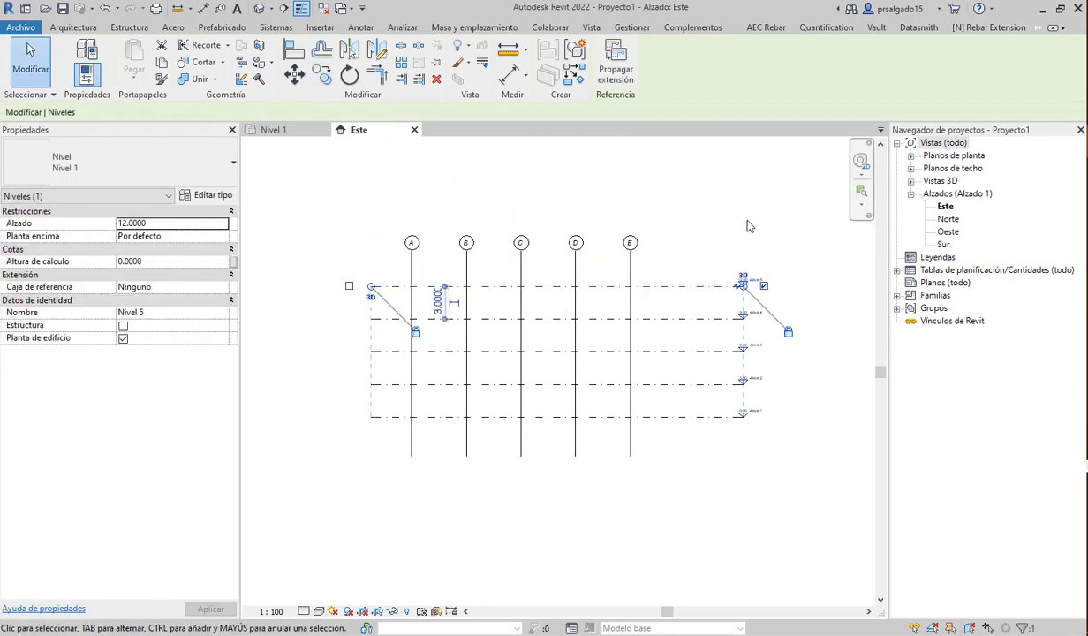
key("Escape")
left_click(910, 55)
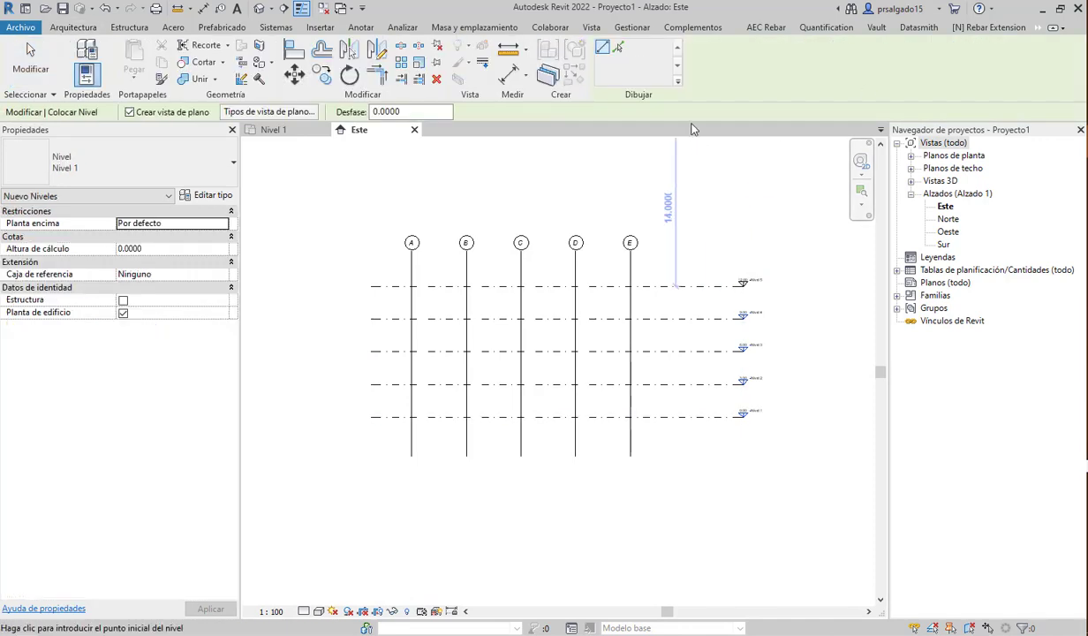
- Pick existing lines with a 3.0 Desfase to add levels below Nivel 1 and above the top level
left_click(618, 51)
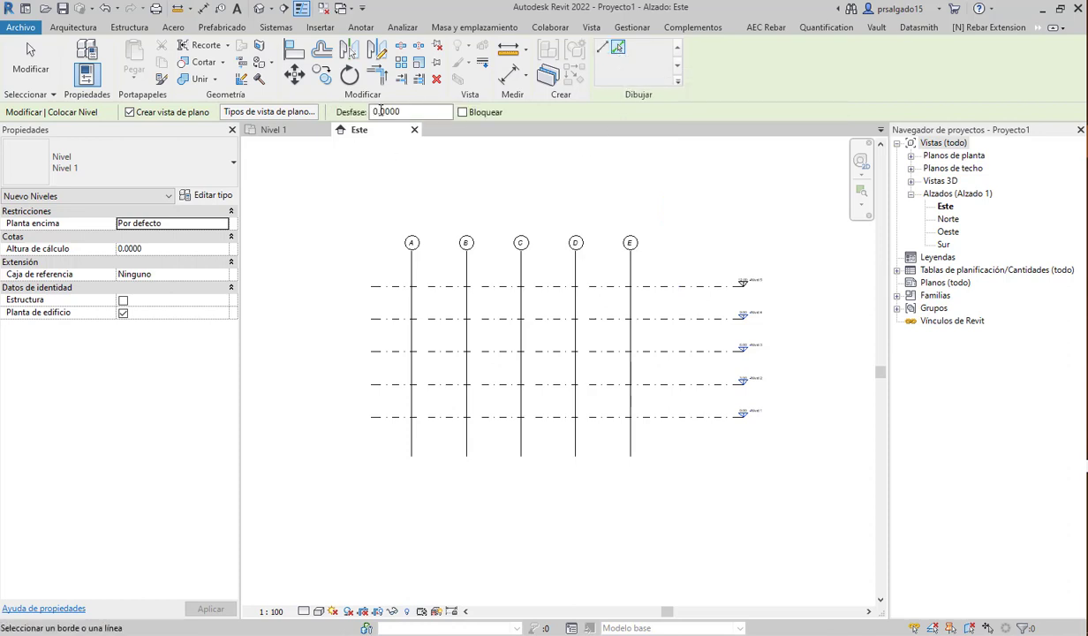
left_click(376, 112)
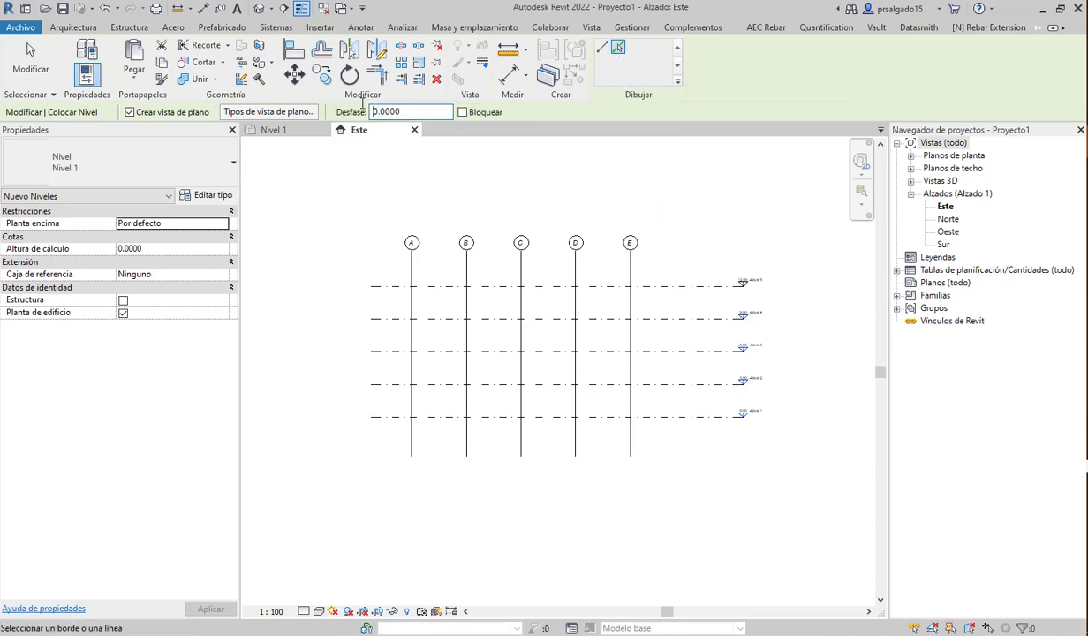
left_click_drag(372, 111, 377, 112)
left_click(671, 425)
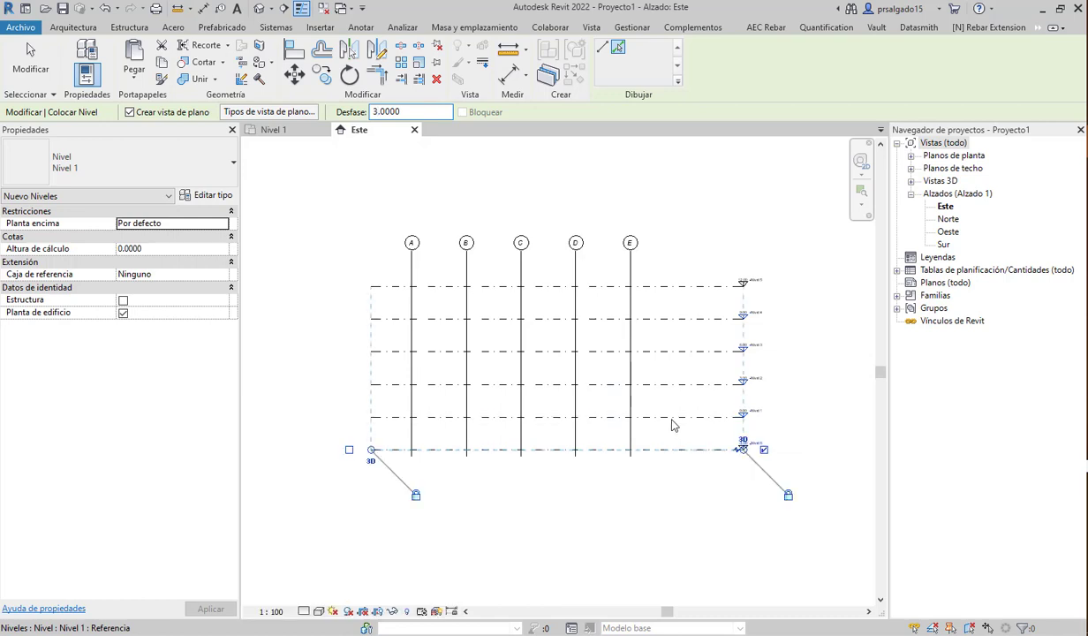
left_click(665, 293)
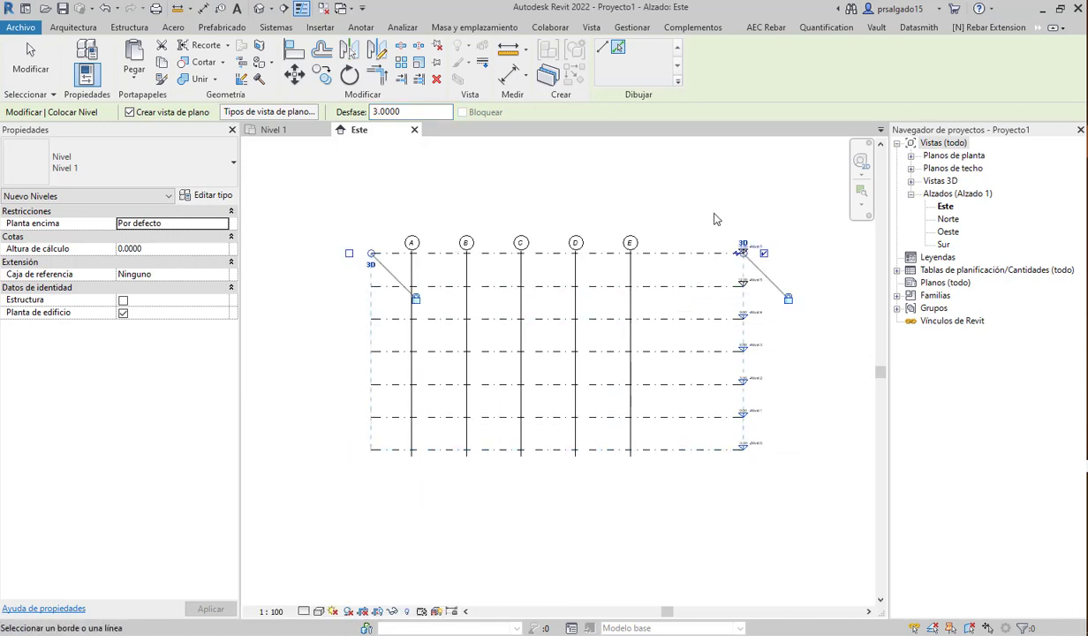
key("Escape")
key("Escape")
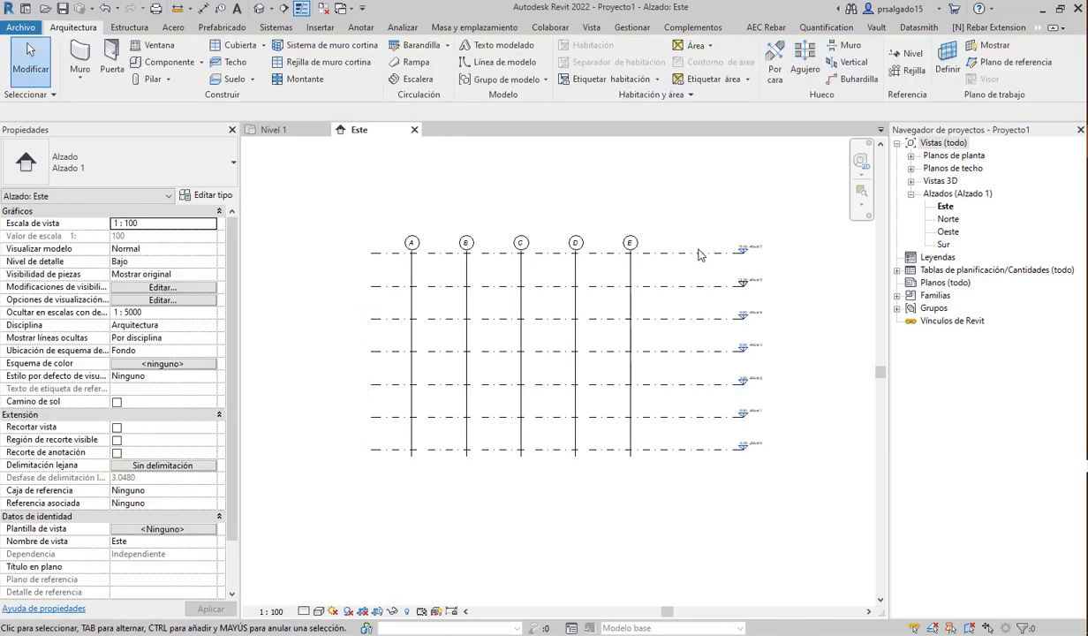
- Delete the extra Nivel 7 and Nivel 6 levels with their views, then zoom in
left_click(694, 255)
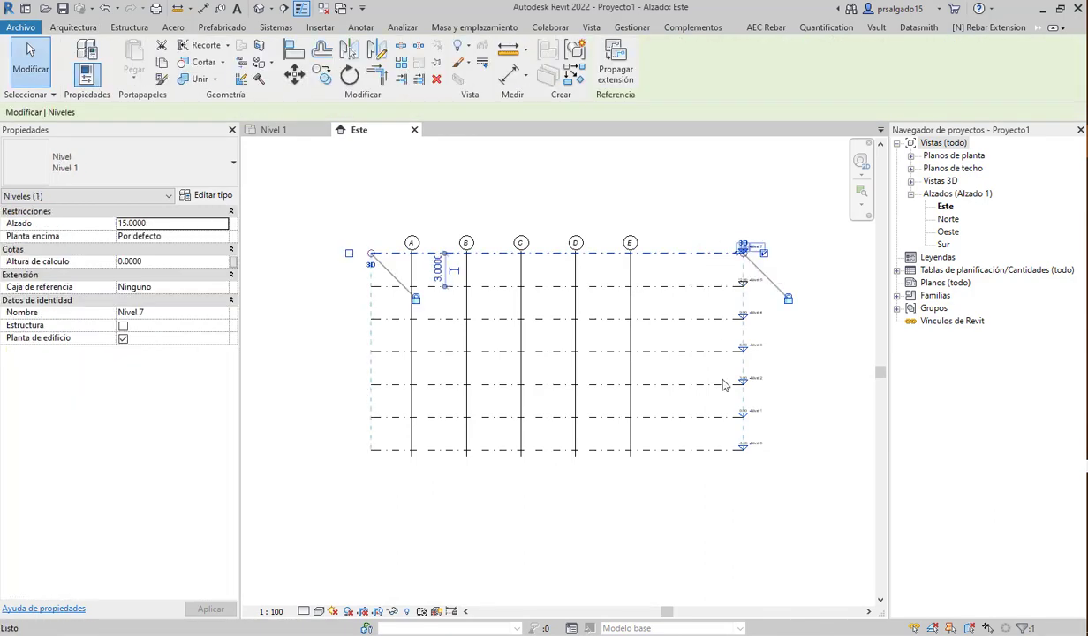
key("Delete")
left_click(594, 372)
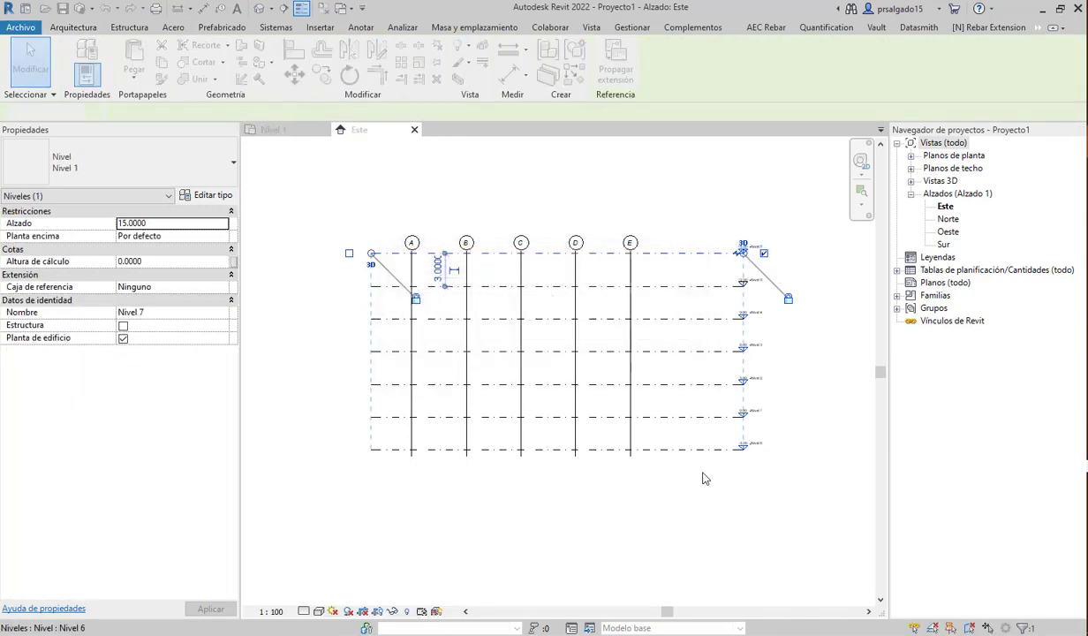
left_click(686, 454)
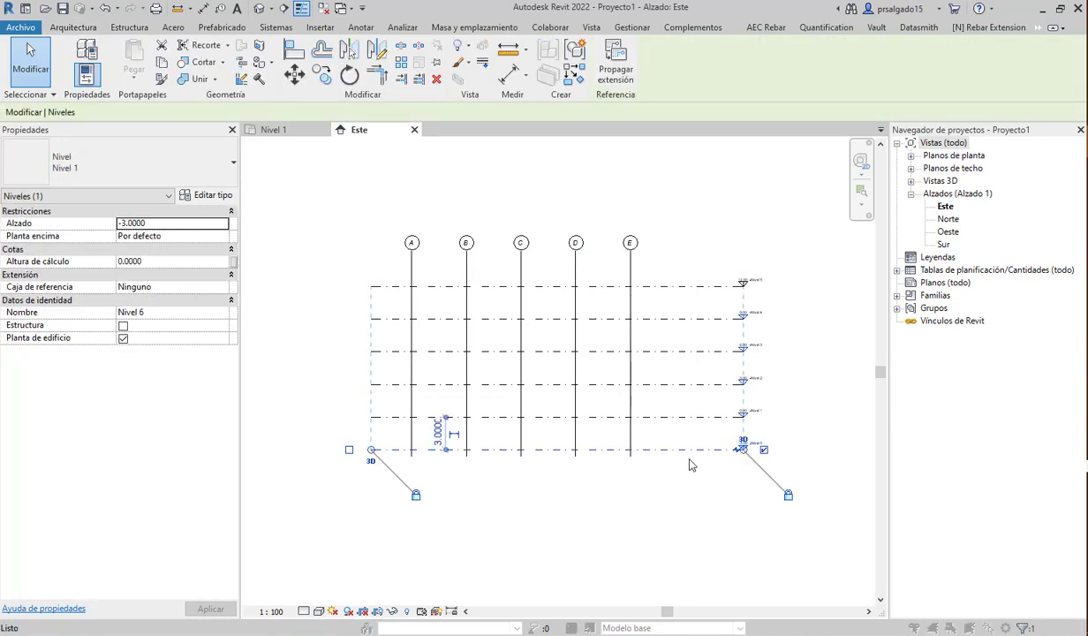
key("Delete")
left_click(594, 372)
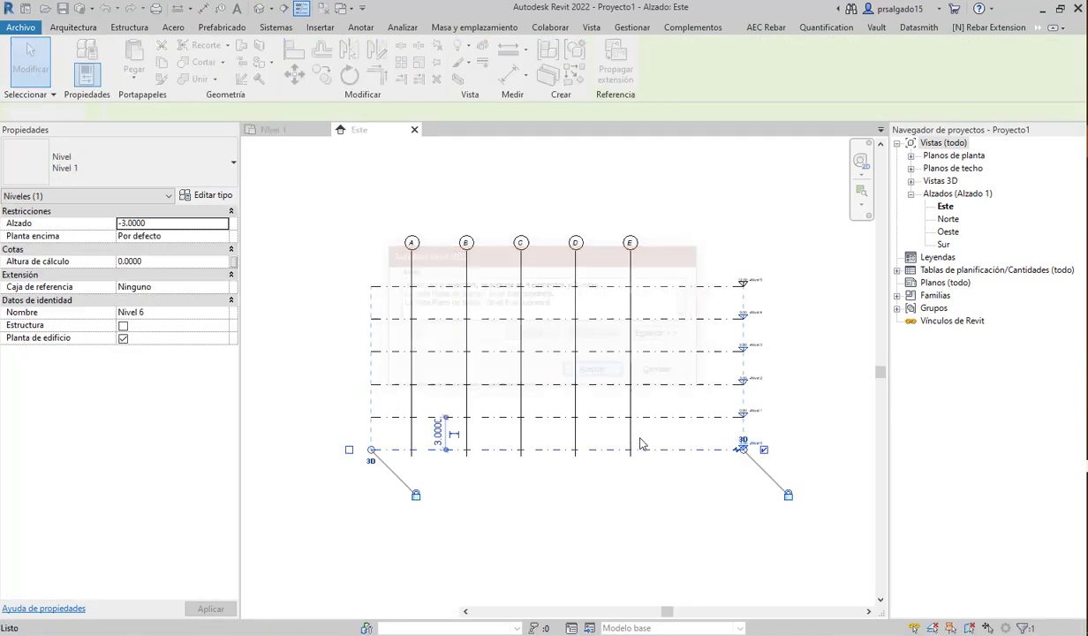
scroll(484, 372, "up", 1)
scroll(484, 372, "up", 1)
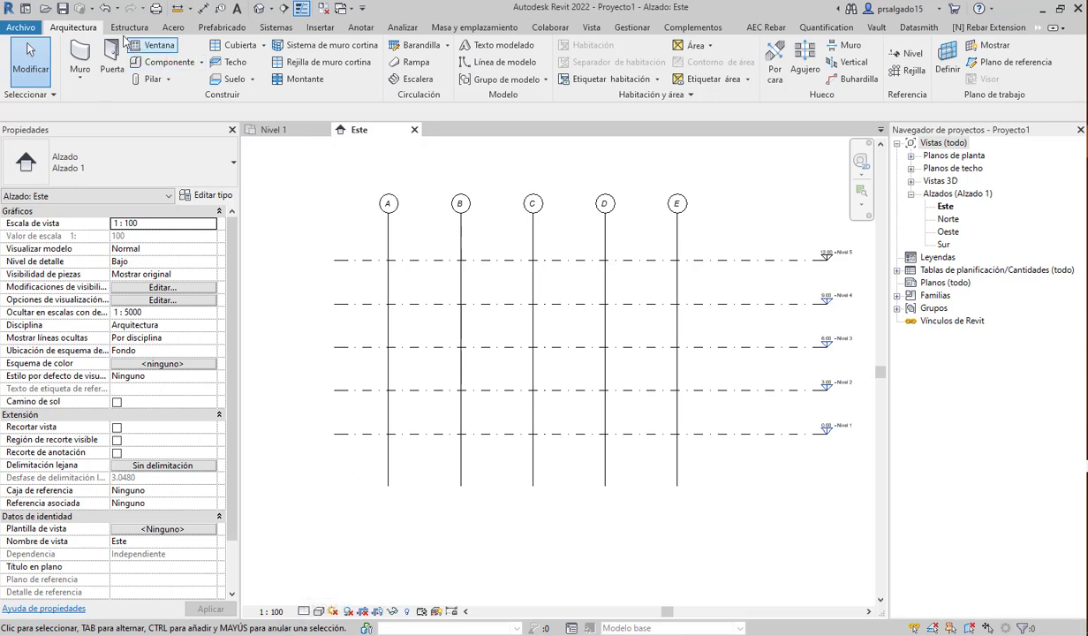
- Save the model as project ARQUITECTONICO_1 in the Favoritos > REVIT2022 folder
left_click(21, 32)
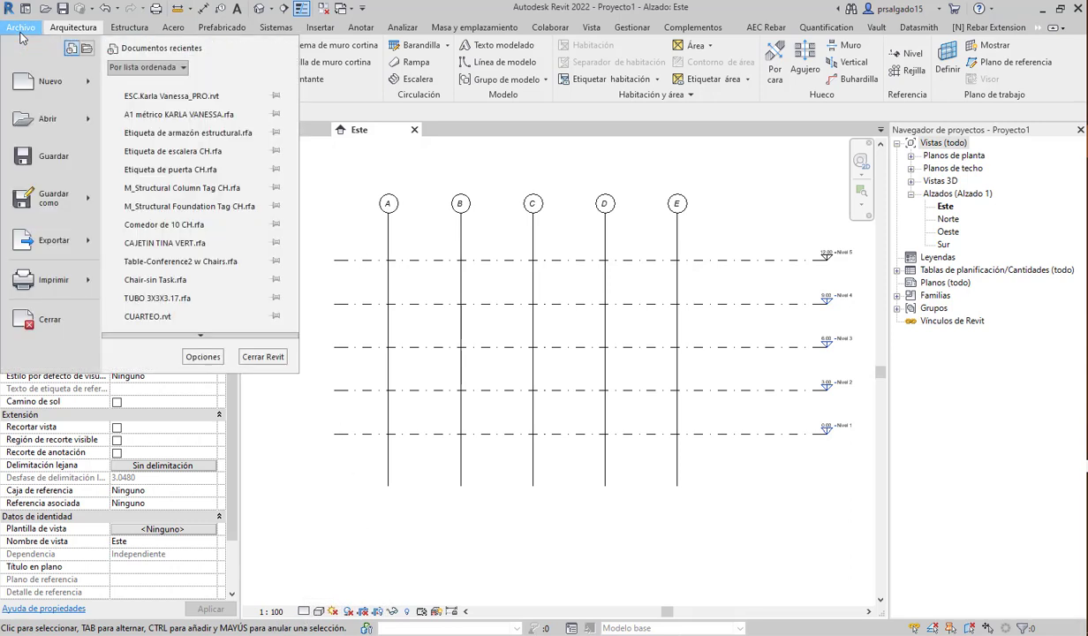
mouse_move(65, 205)
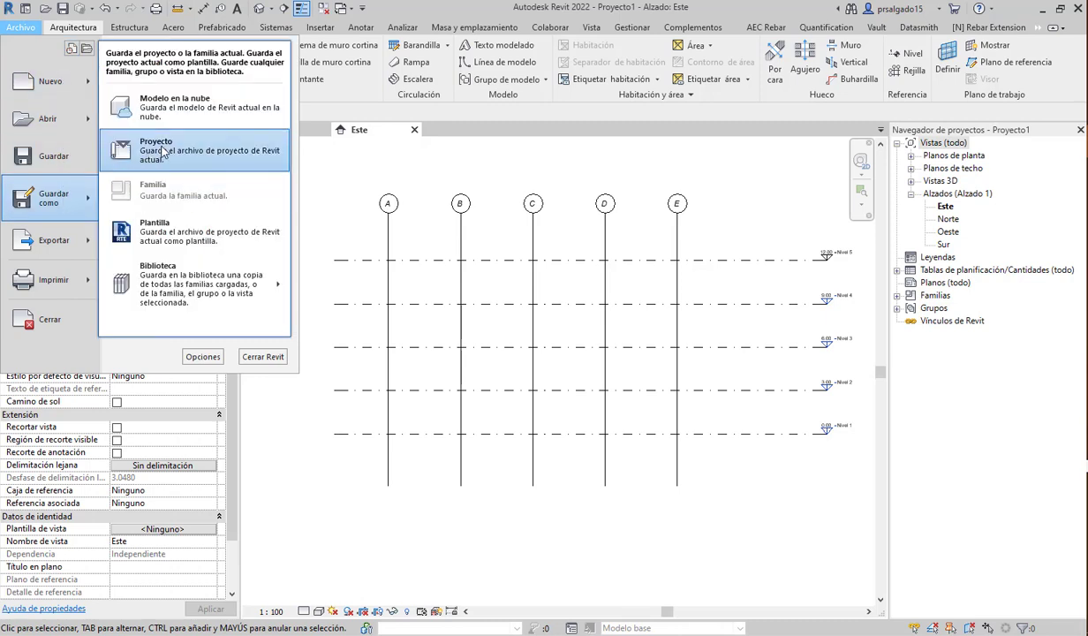
left_click(163, 152)
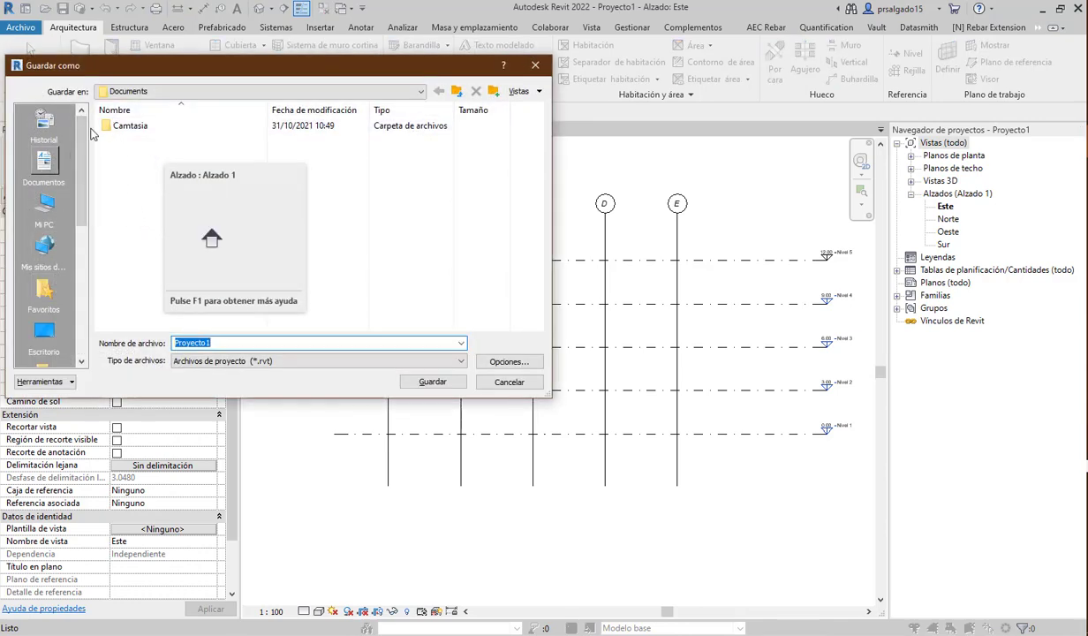
left_click(151, 91)
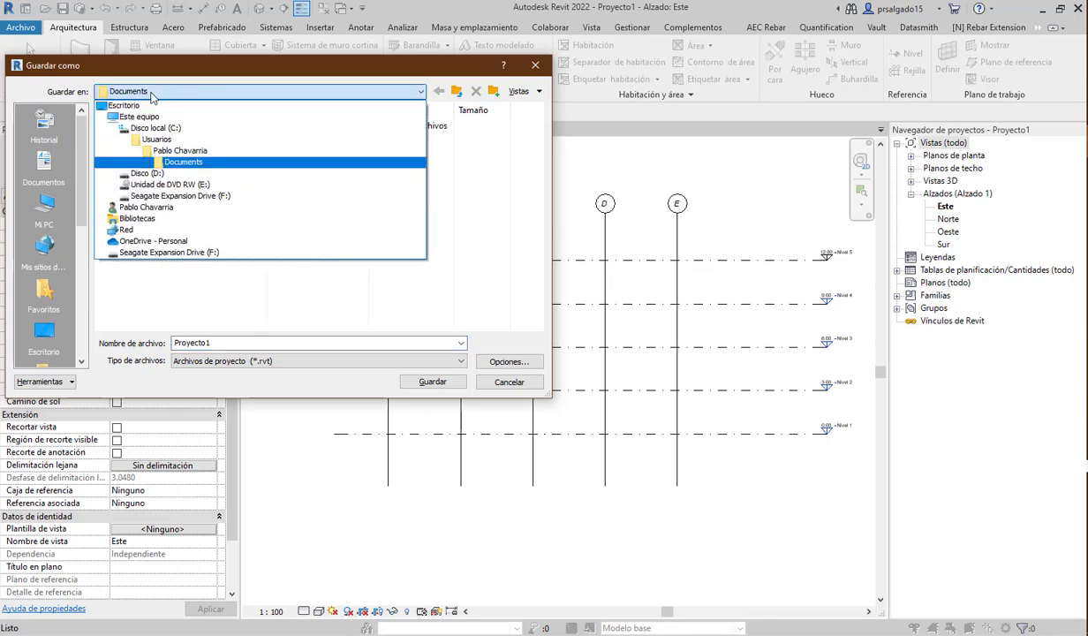
left_click(155, 209)
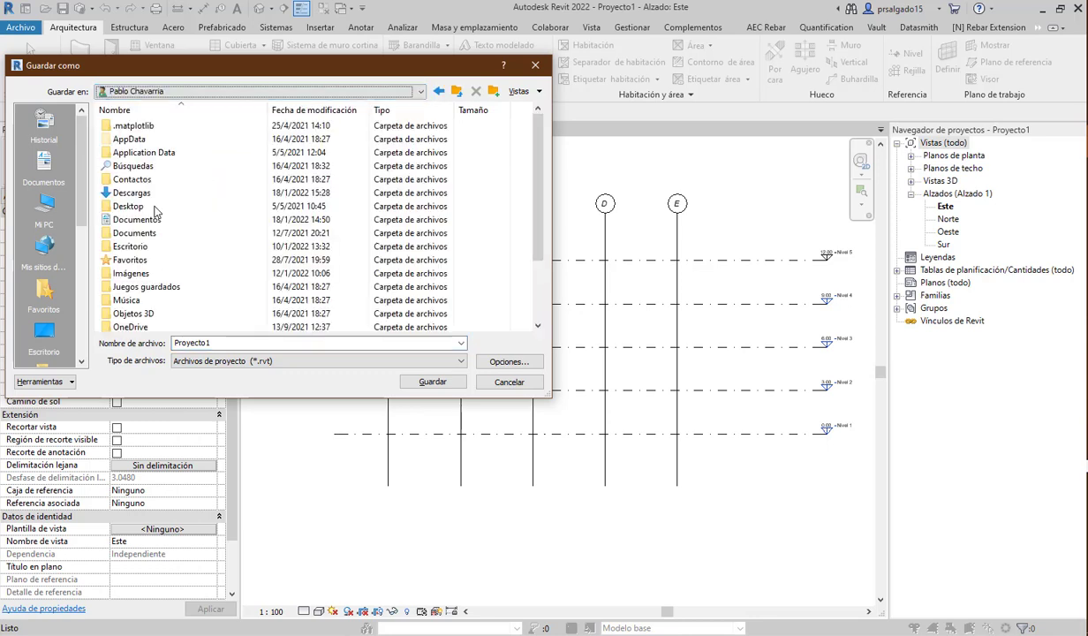
double_click(141, 260)
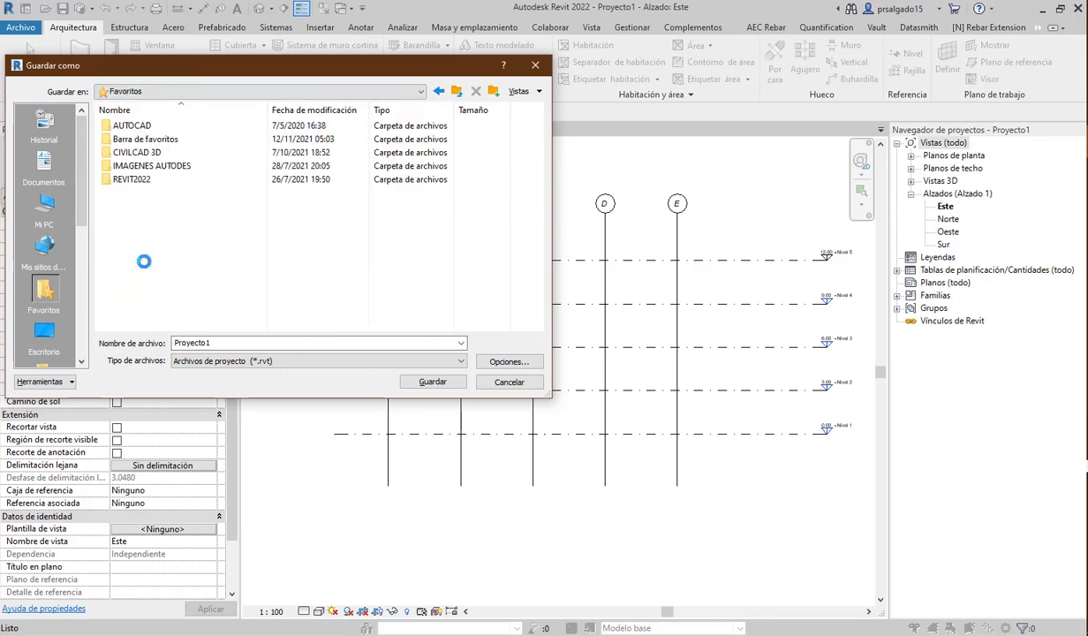
double_click(148, 179)
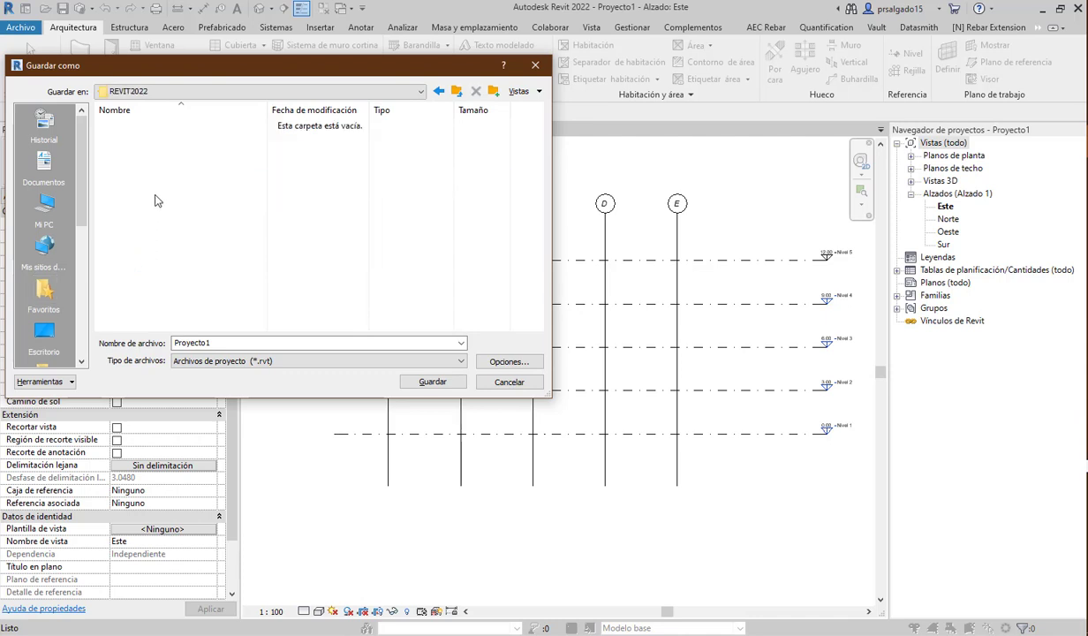
double_click(234, 342)
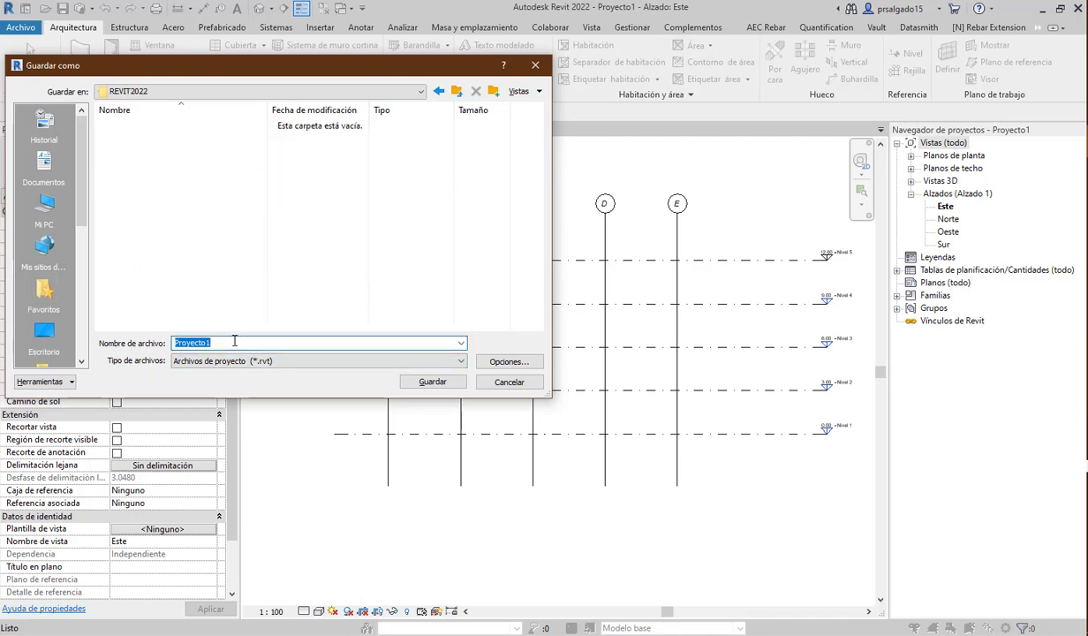
type("ART")
type("UITECTONICO_1")
left_click(433, 385)
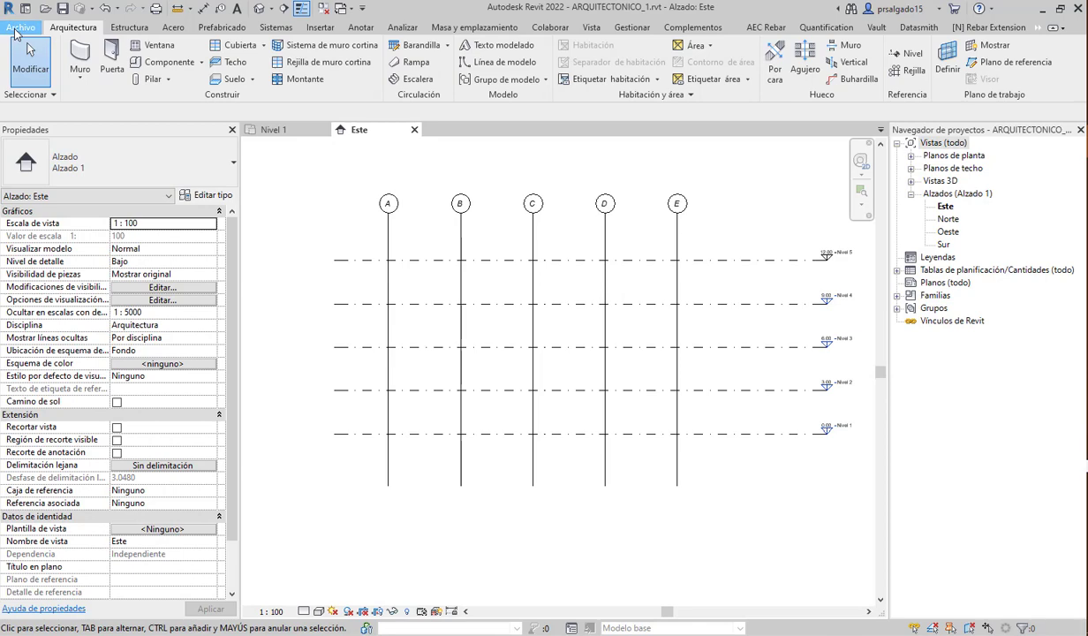
- Close the project and begin a new model from the Home screen
left_click(16, 31)
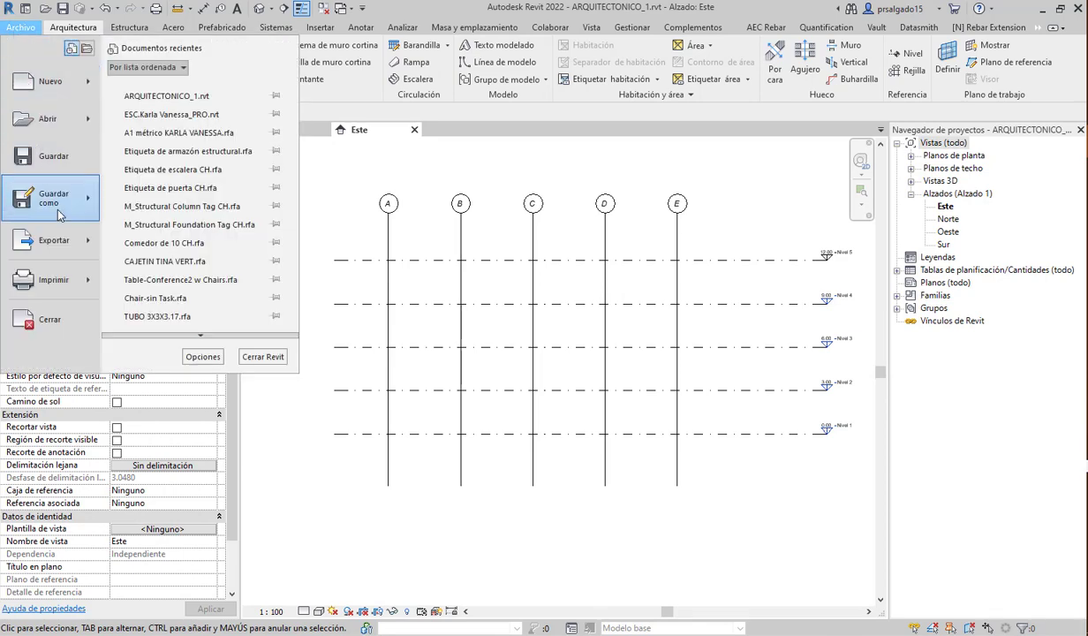
left_click(47, 327)
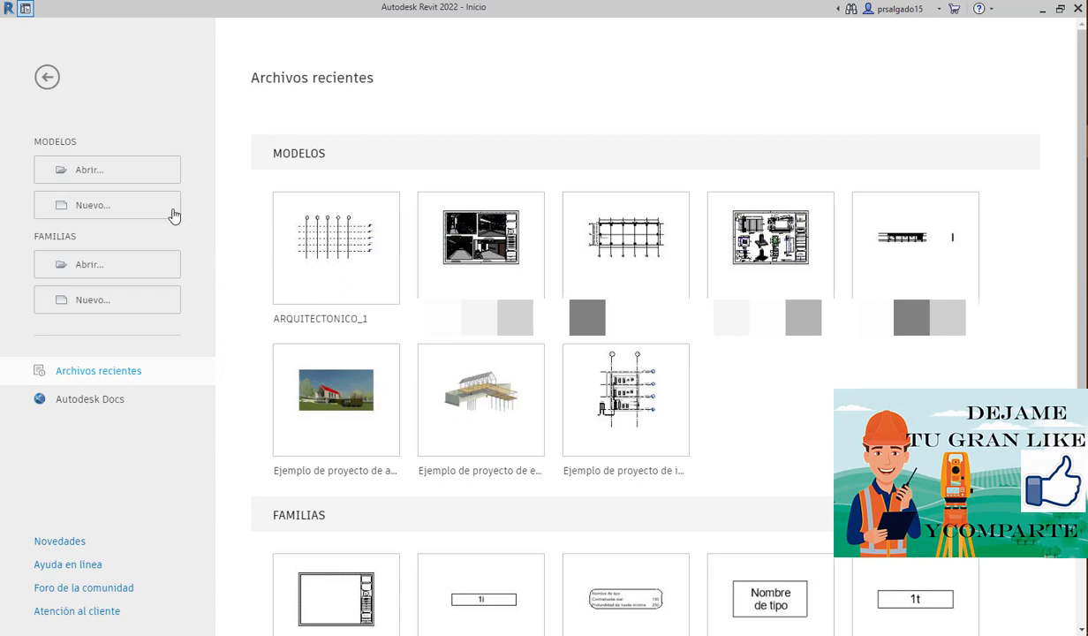
left_click(120, 207)
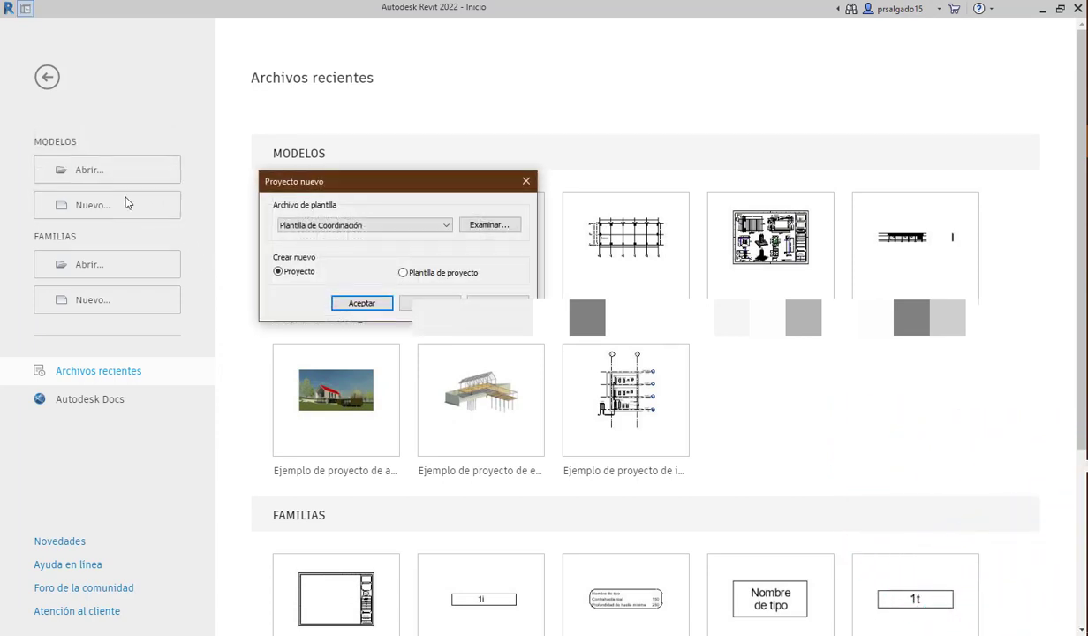
- Create a new Proyecto from the Plantilla Estructural template
left_click(358, 224)
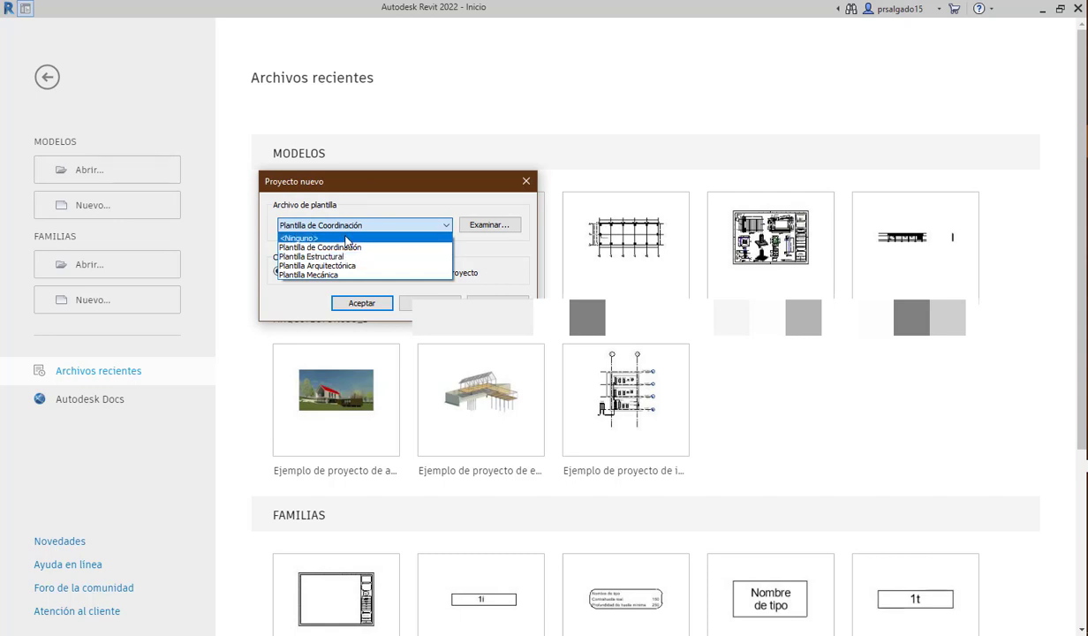
left_click(523, 184)
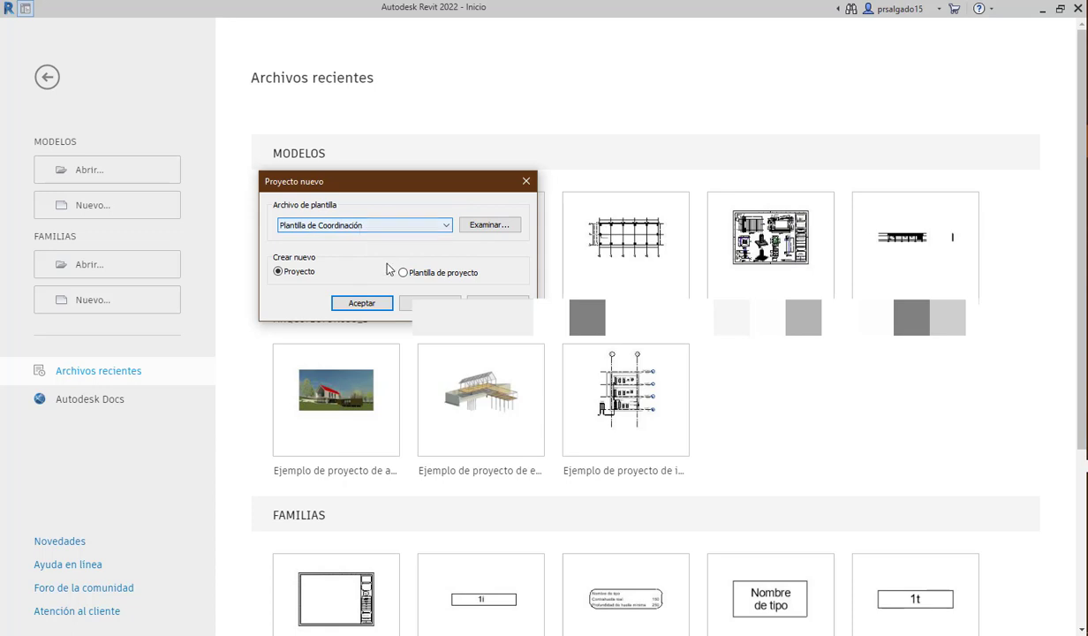
left_click(311, 223)
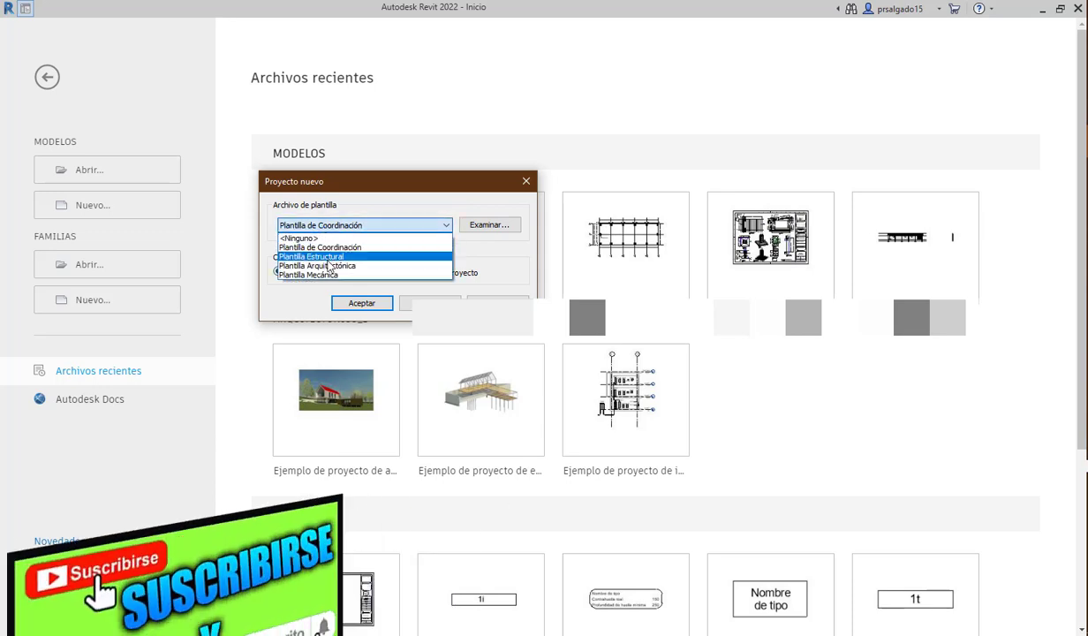
left_click(323, 257)
left_click(362, 303)
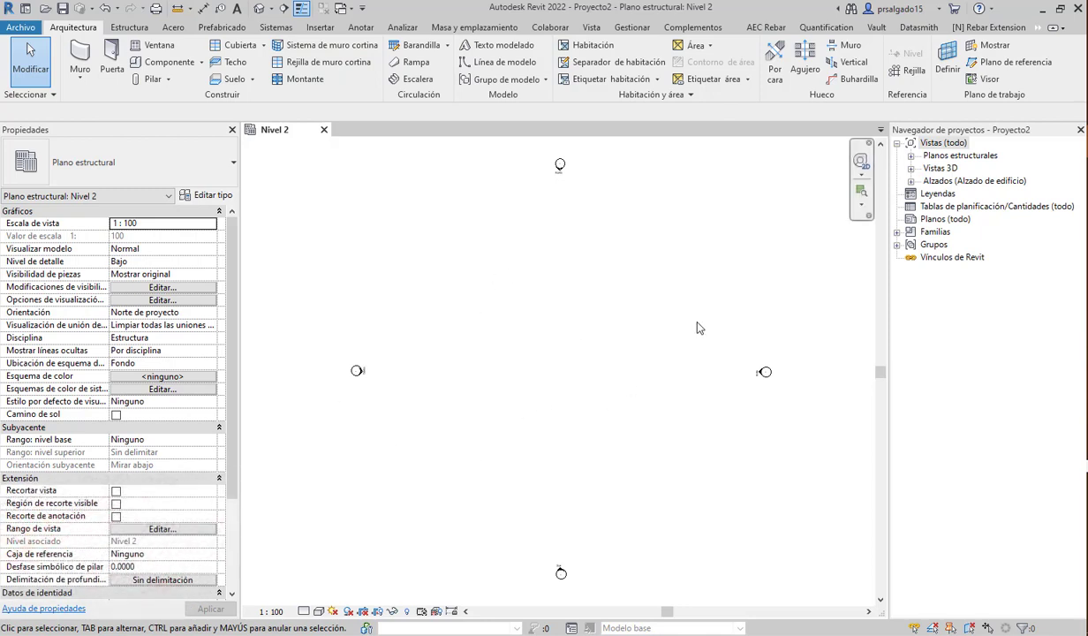
- Delete the Nivel 2 - Analítico and Nivel 1 - Analítico structural plan views
left_click(912, 157)
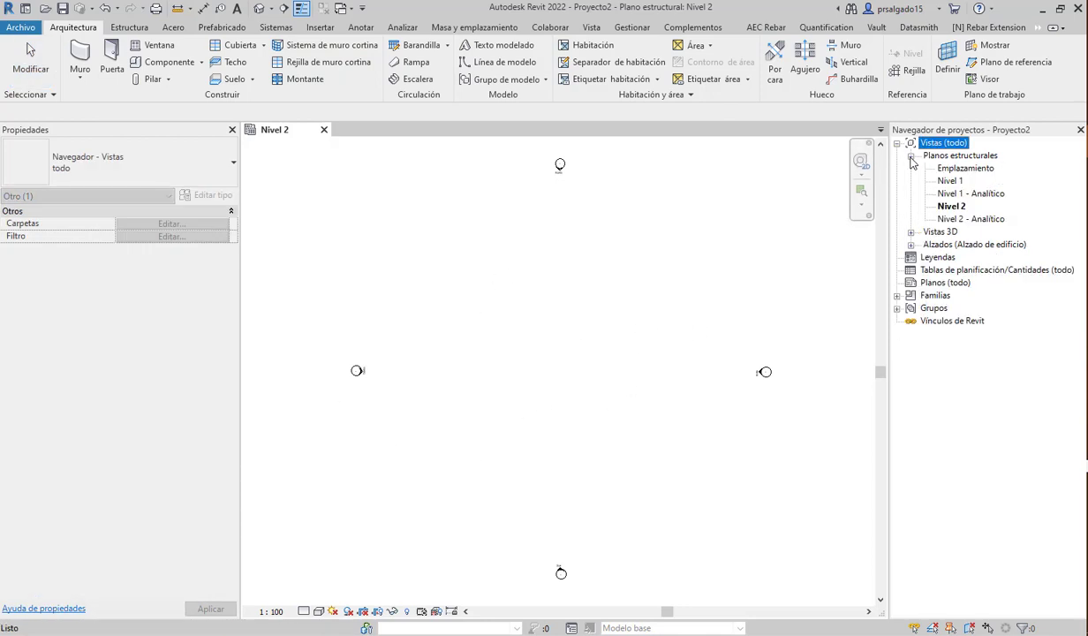
left_click(912, 156)
right_click(954, 156)
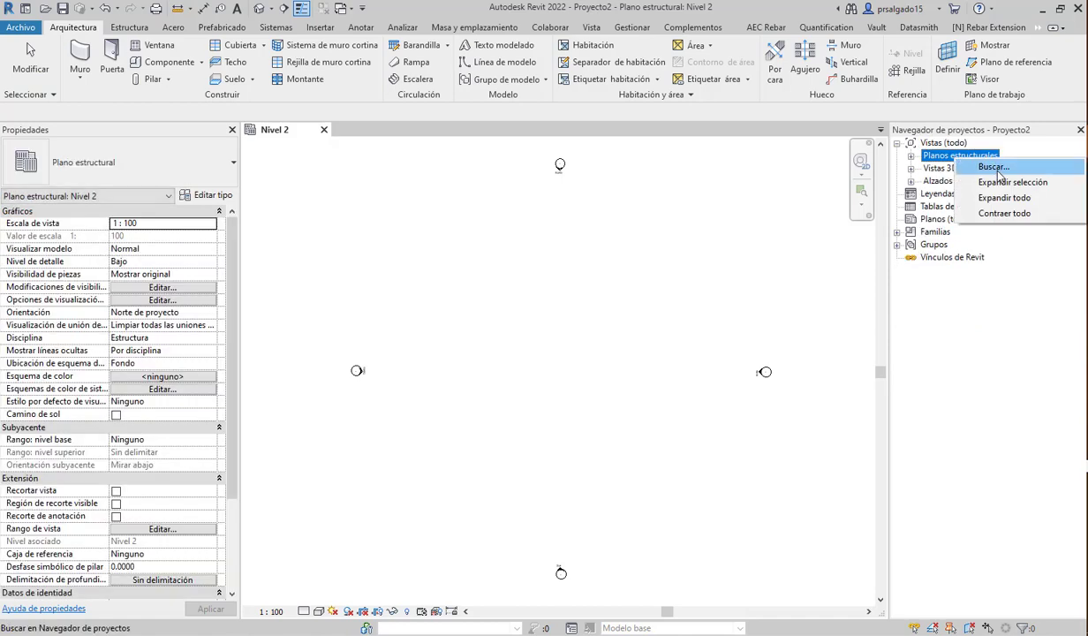
left_click(961, 182)
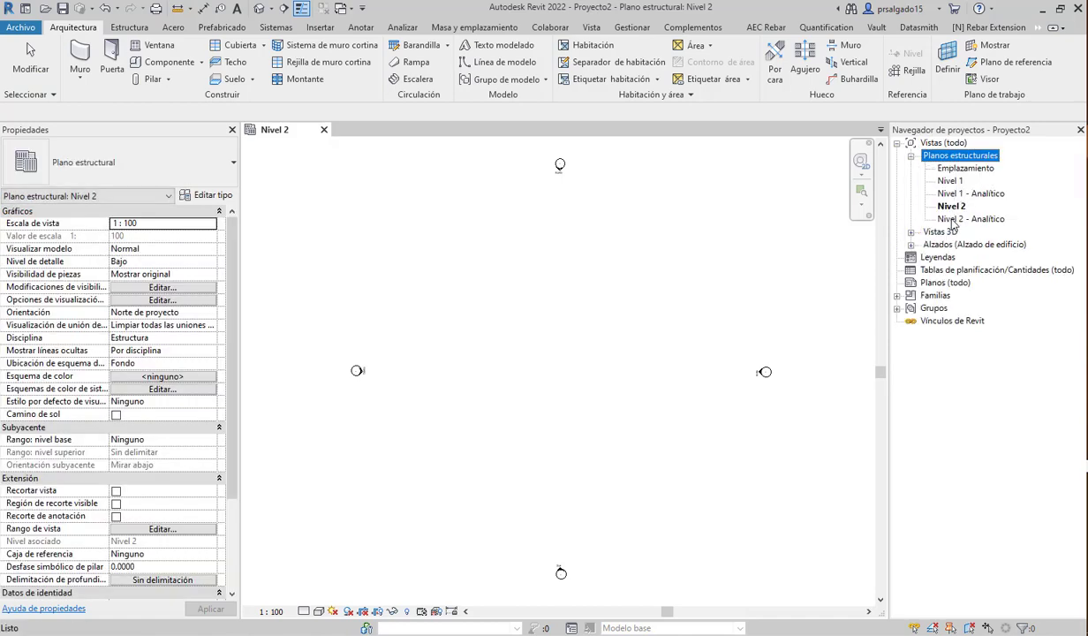
left_click(953, 220)
right_click(953, 220)
left_click(904, 384)
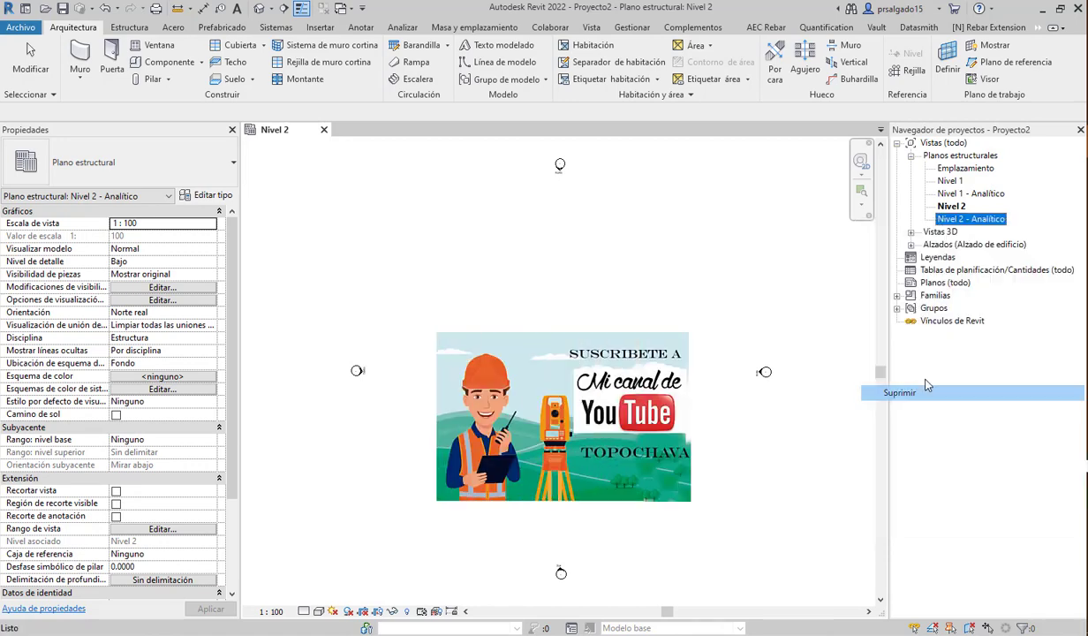
left_click(956, 196)
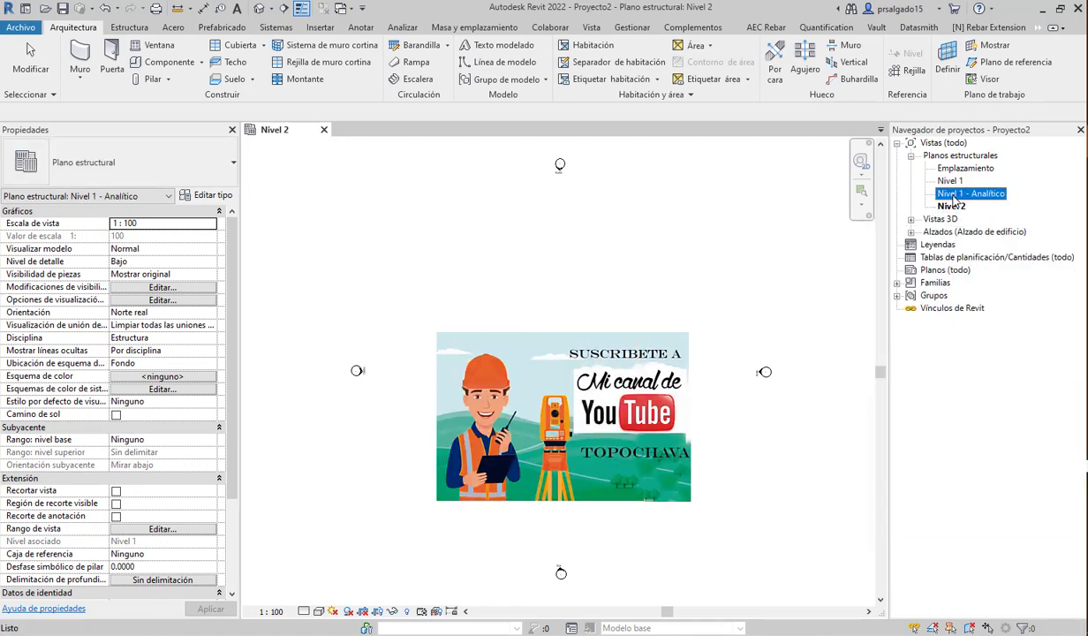
right_click(951, 199)
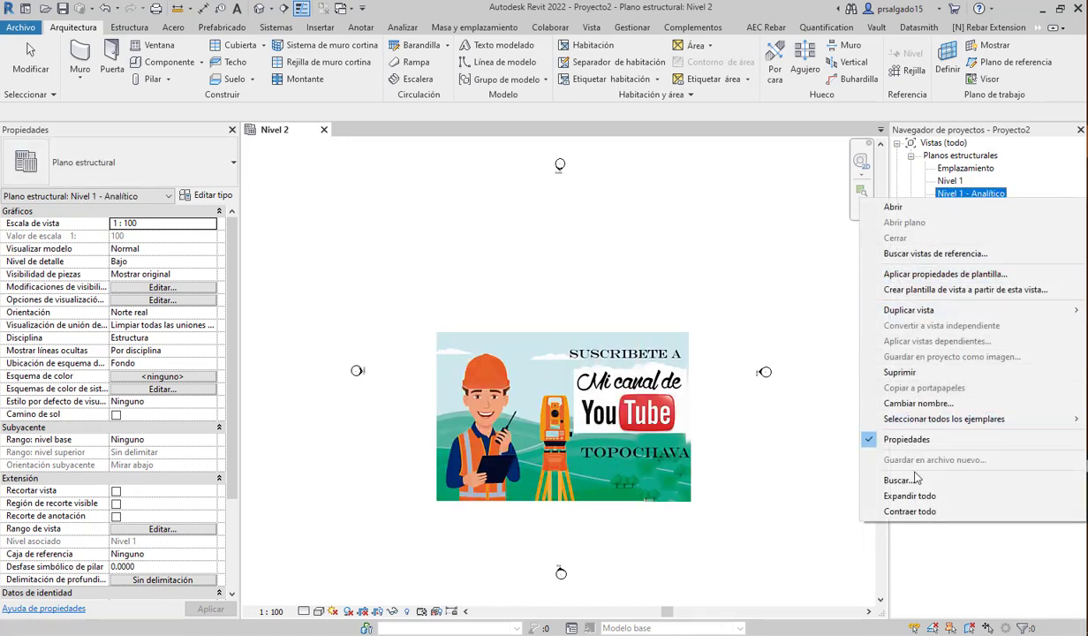
left_click(905, 372)
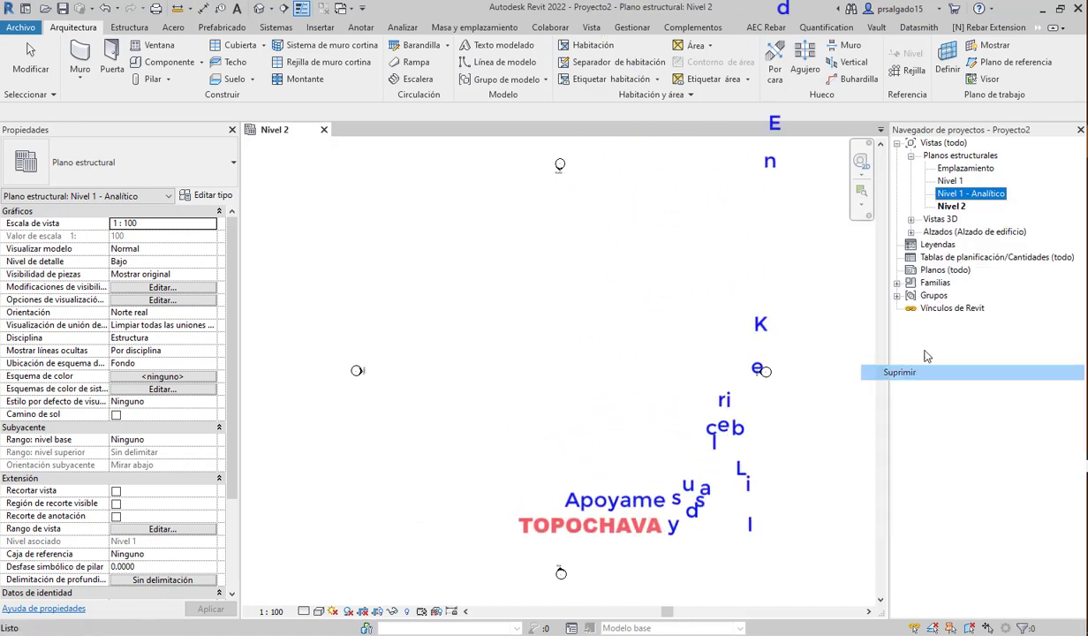
- Try deleting the Emplazamiento, Nivel 1 and Nivel 2 plans and dismiss the open-view warning
left_click(951, 195)
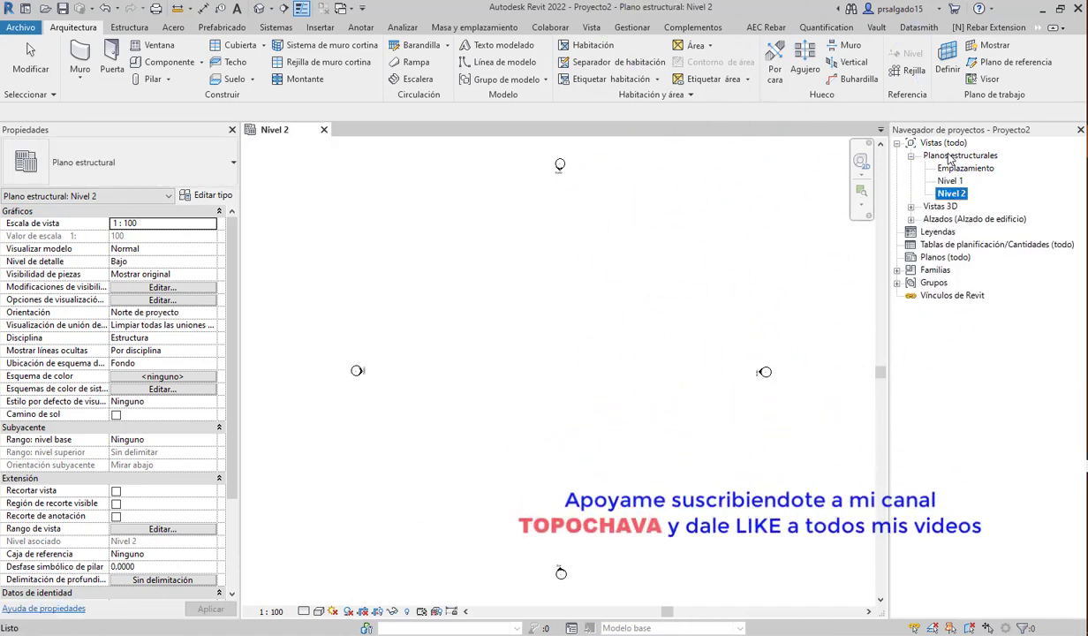
left_click(948, 171, "shift")
right_click(948, 170)
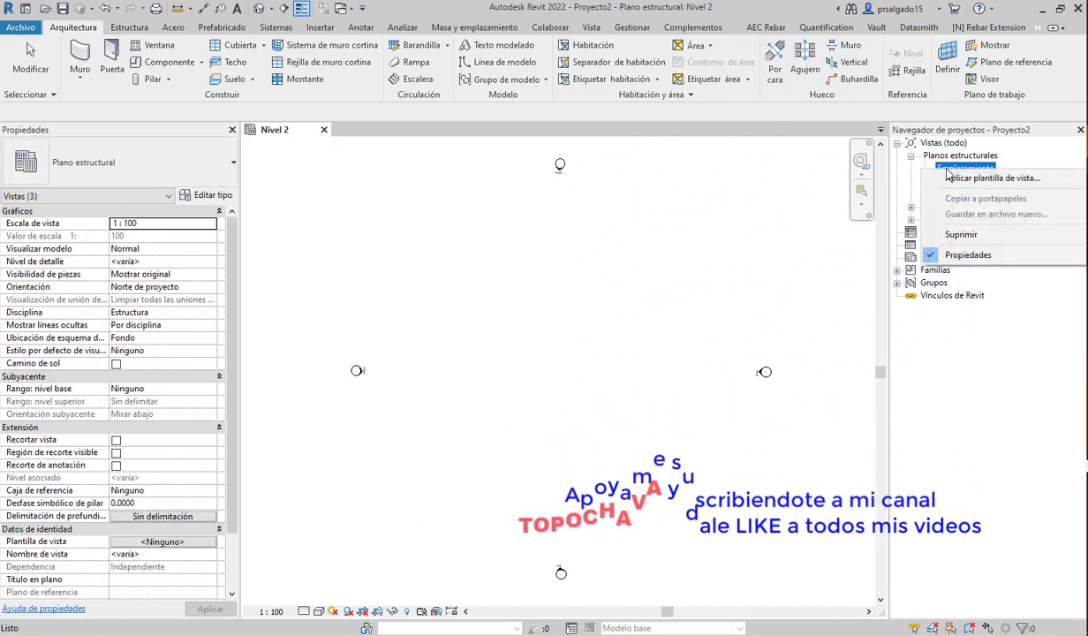
left_click(962, 237)
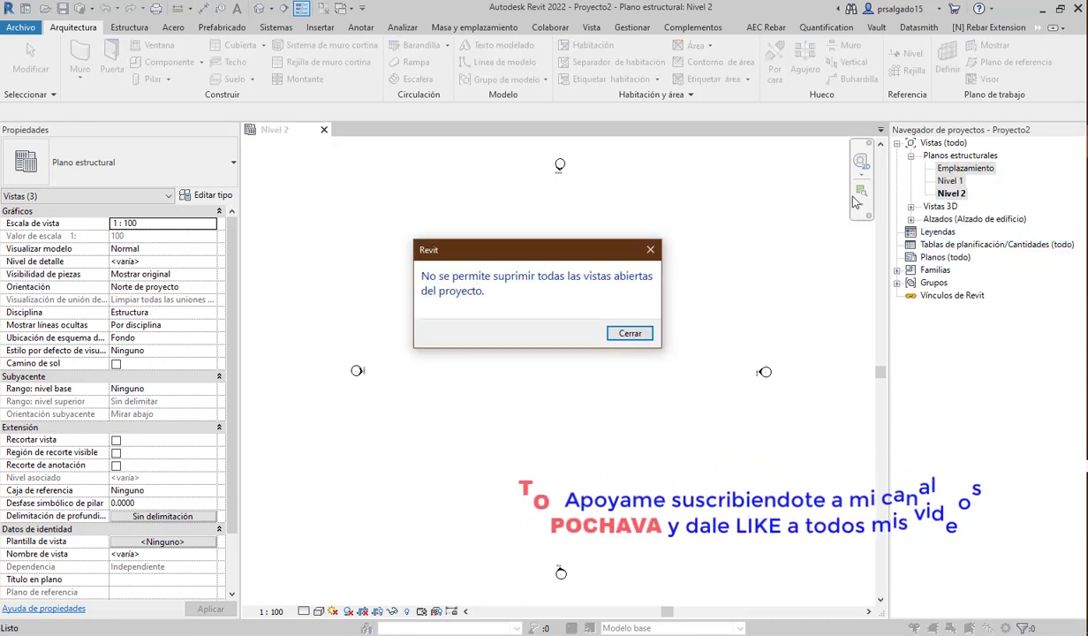
left_click(651, 250)
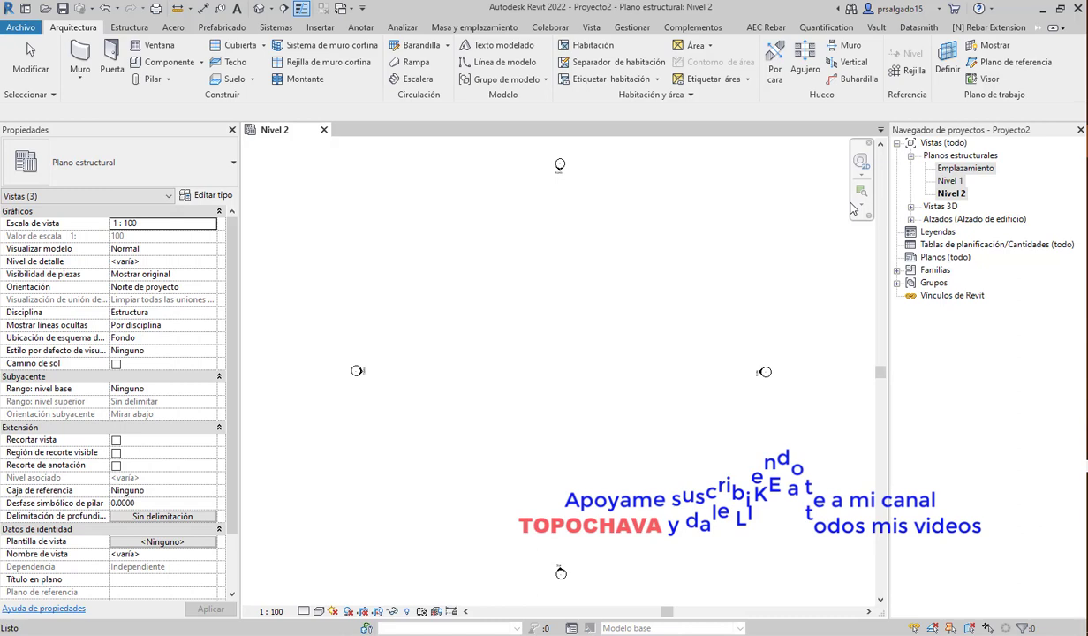
- Open the Este elevation, then delete the Emplazamiento, Nivel 1 and Nivel 2 structural plans
left_click(910, 219)
double_click(943, 232)
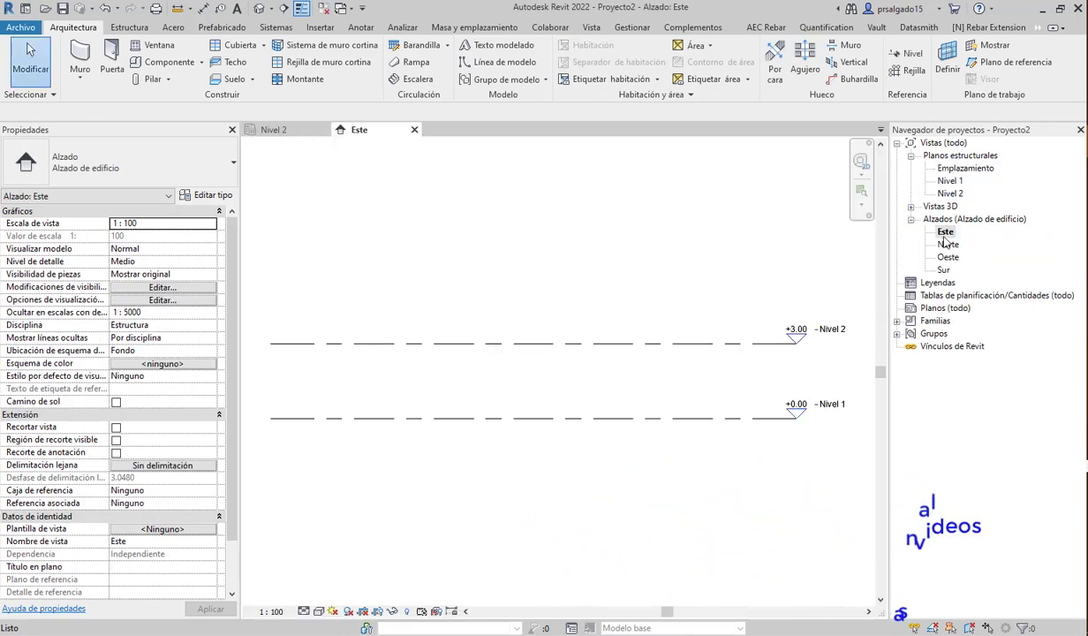
left_click(952, 192)
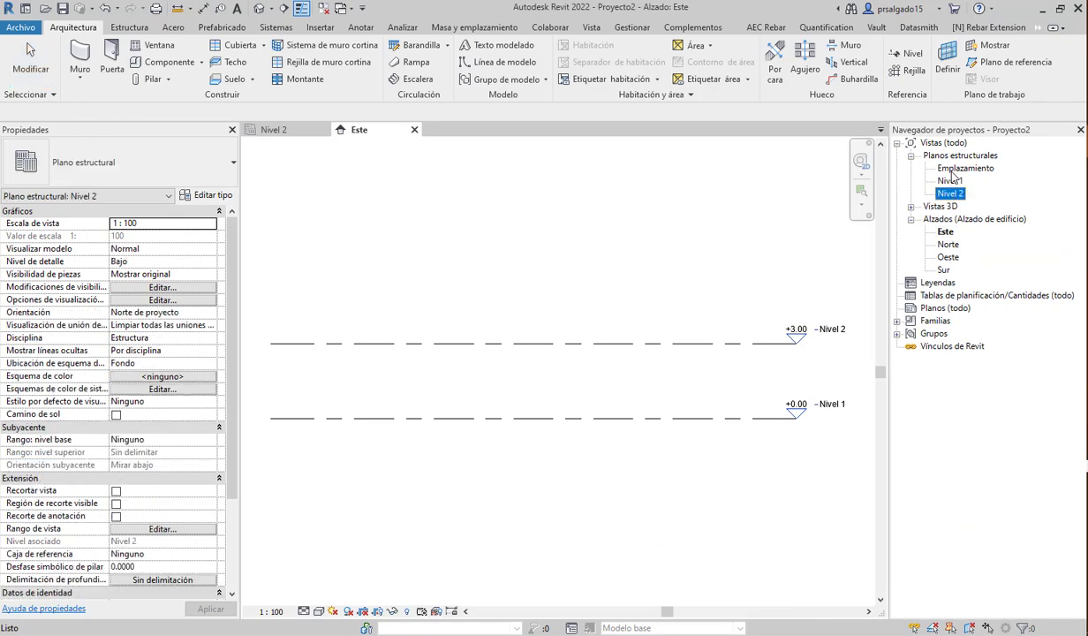
left_click(954, 168, "shift")
right_click(954, 172)
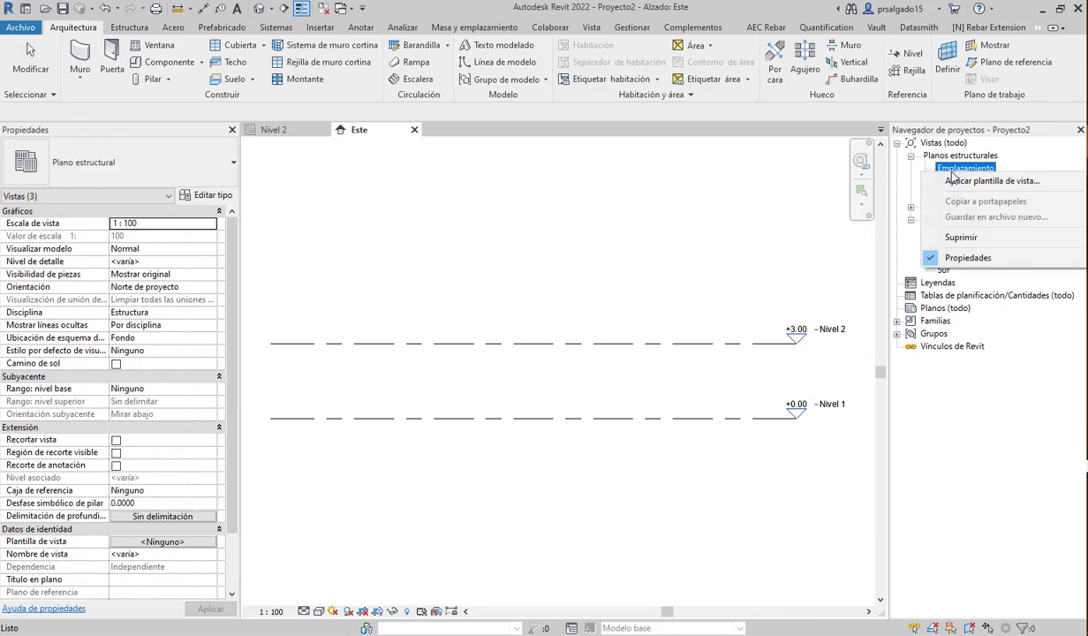
left_click(971, 238)
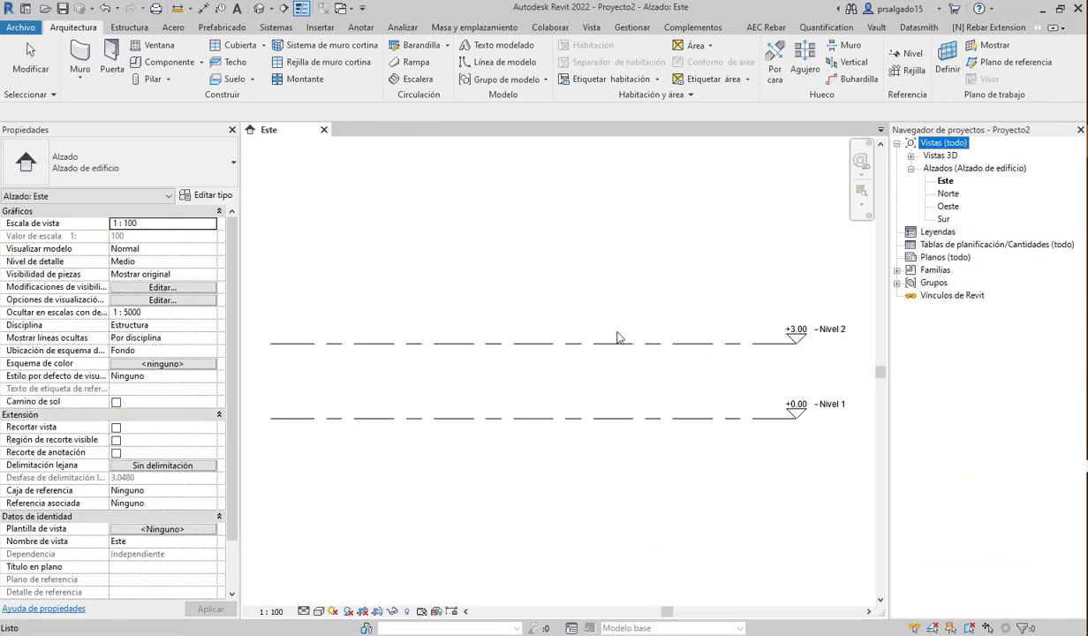
- Delete the Nivel 2 level line in Este, leaving only Nivel 1 at 0.00
scroll(574, 353, "down", 2)
left_click(566, 364)
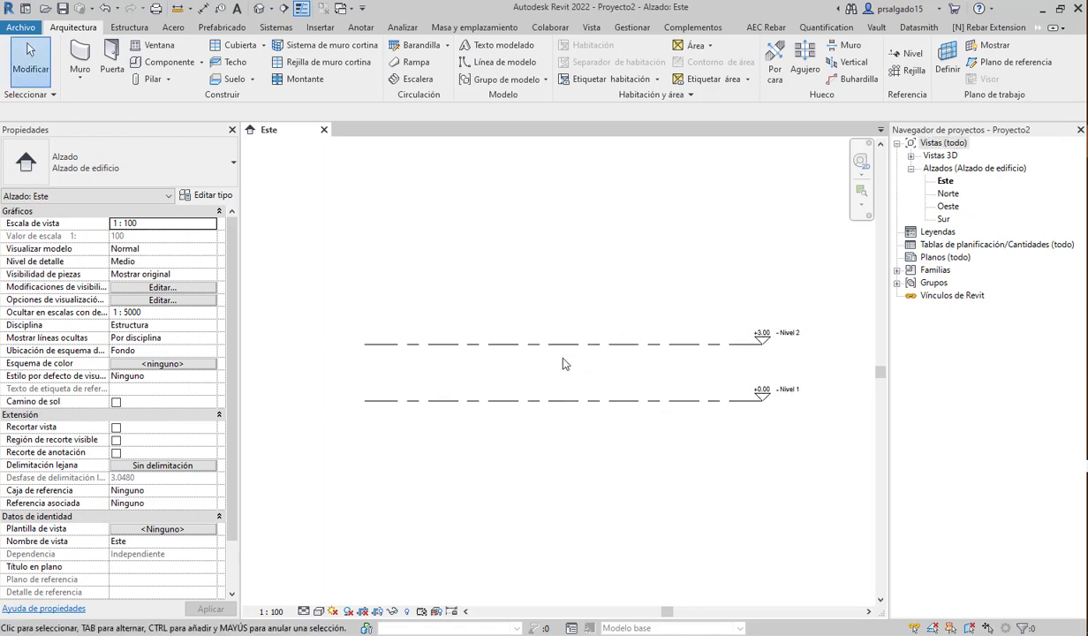
left_click(592, 344)
key("Delete")
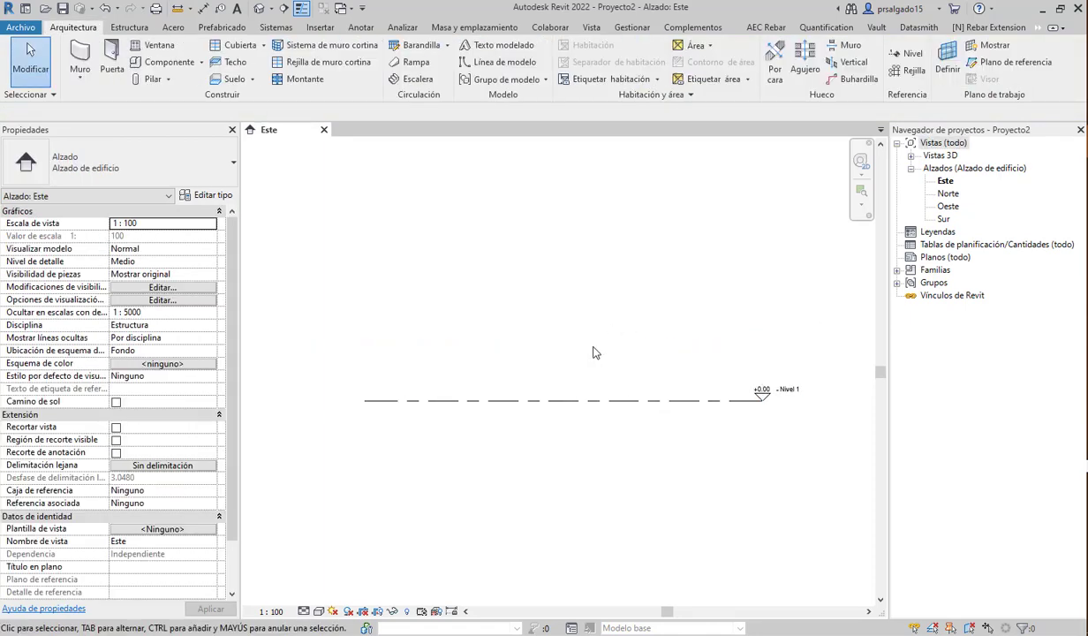
left_click(592, 400)
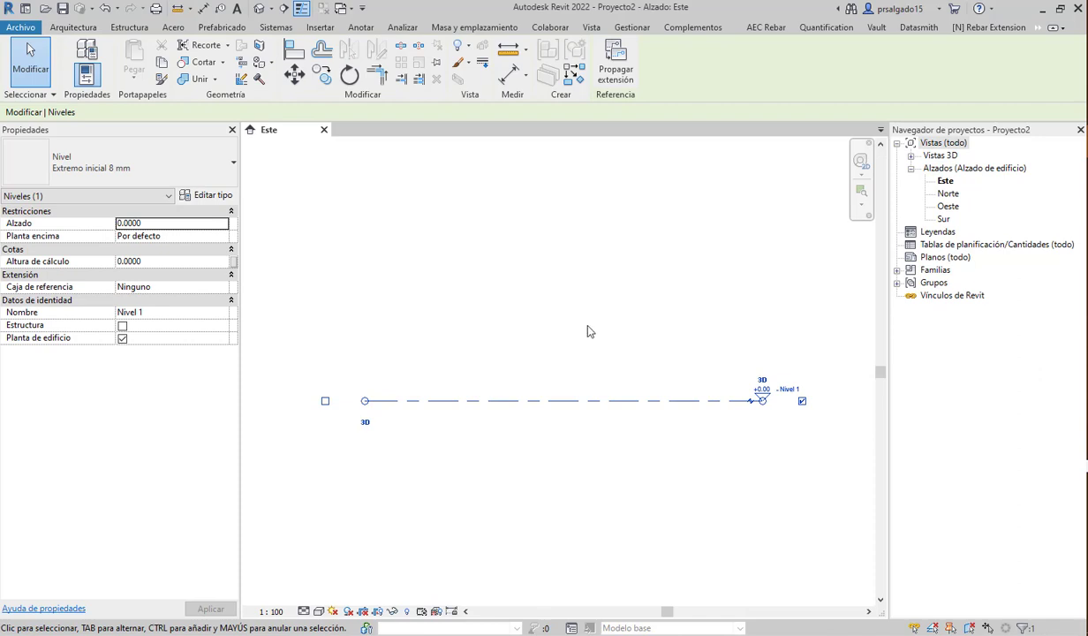
key("Escape")
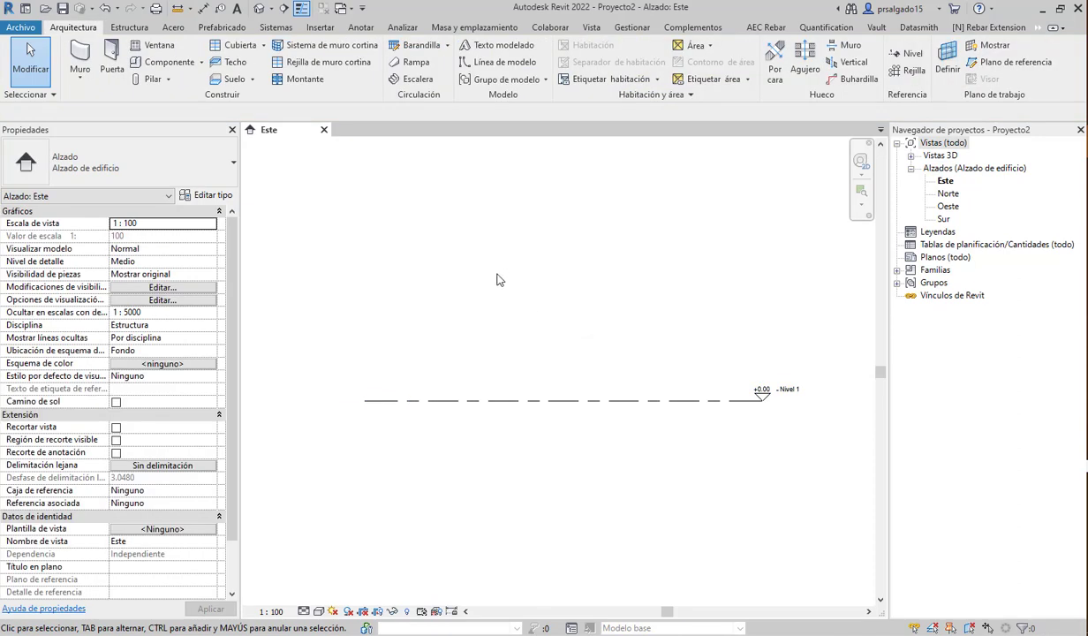
scroll(399, 392, "down", 1)
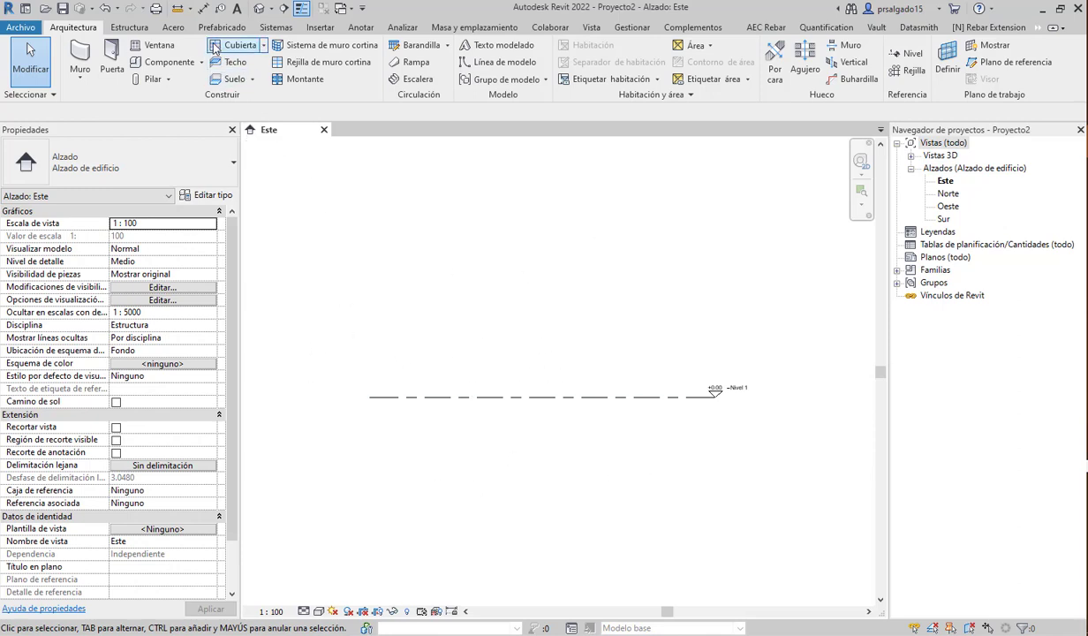
- Link ARQUITECTONICO_1.rvt with Vincular Revit and zoom to show its grids A–E
left_click(319, 27)
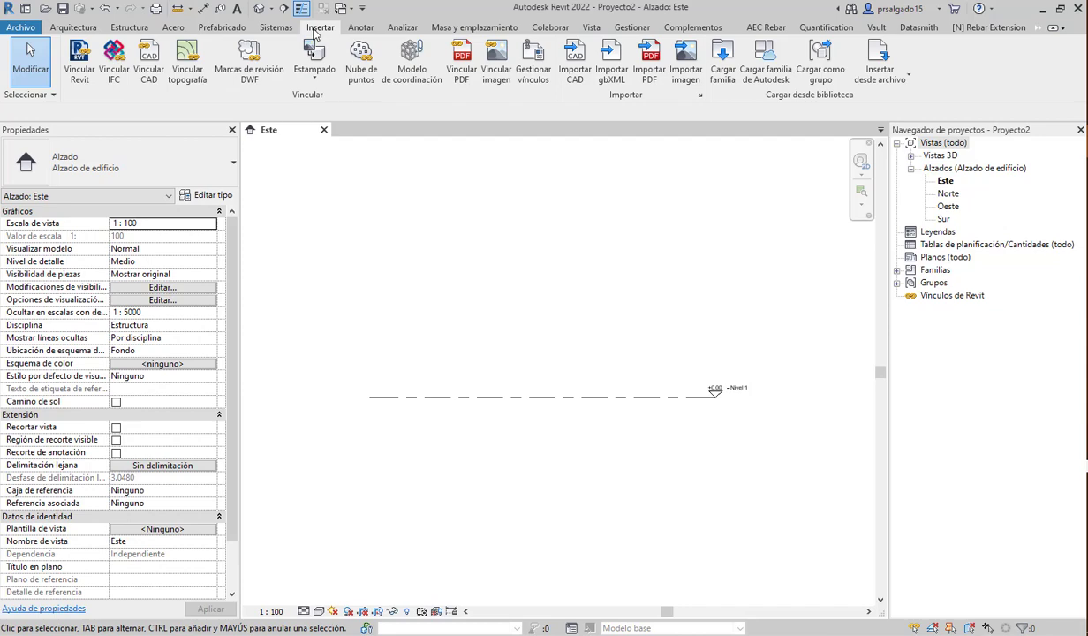
left_click(78, 70)
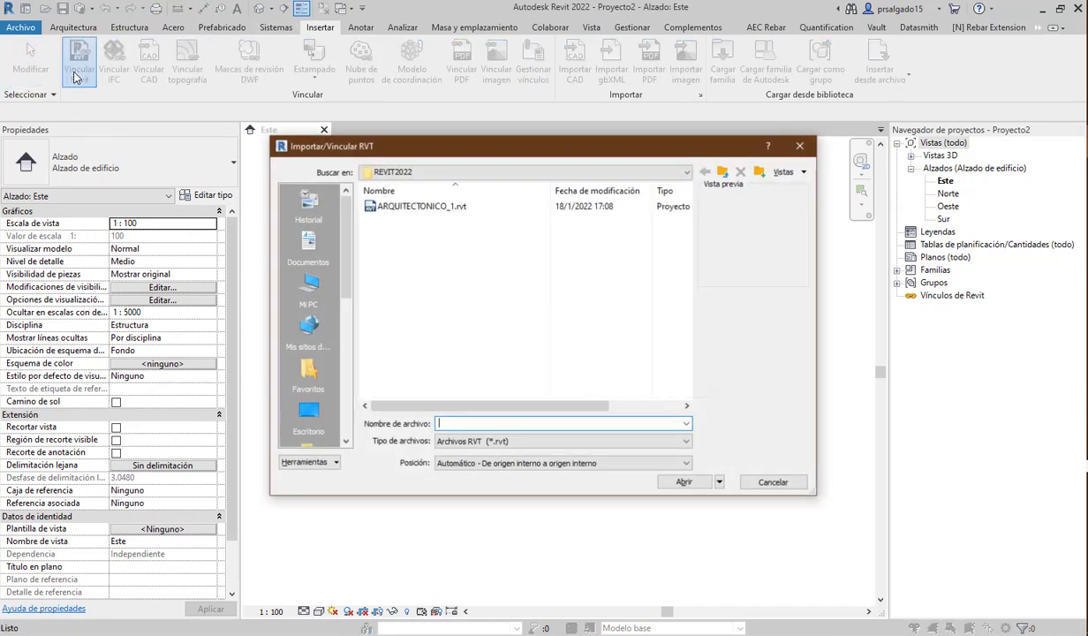
left_click(414, 207)
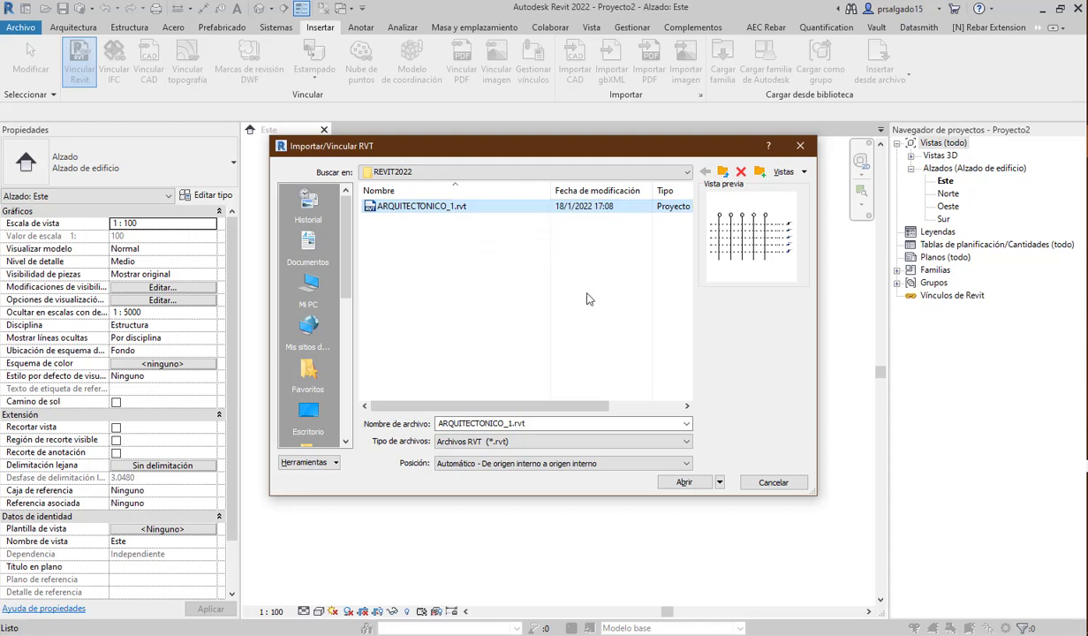
left_click(682, 482)
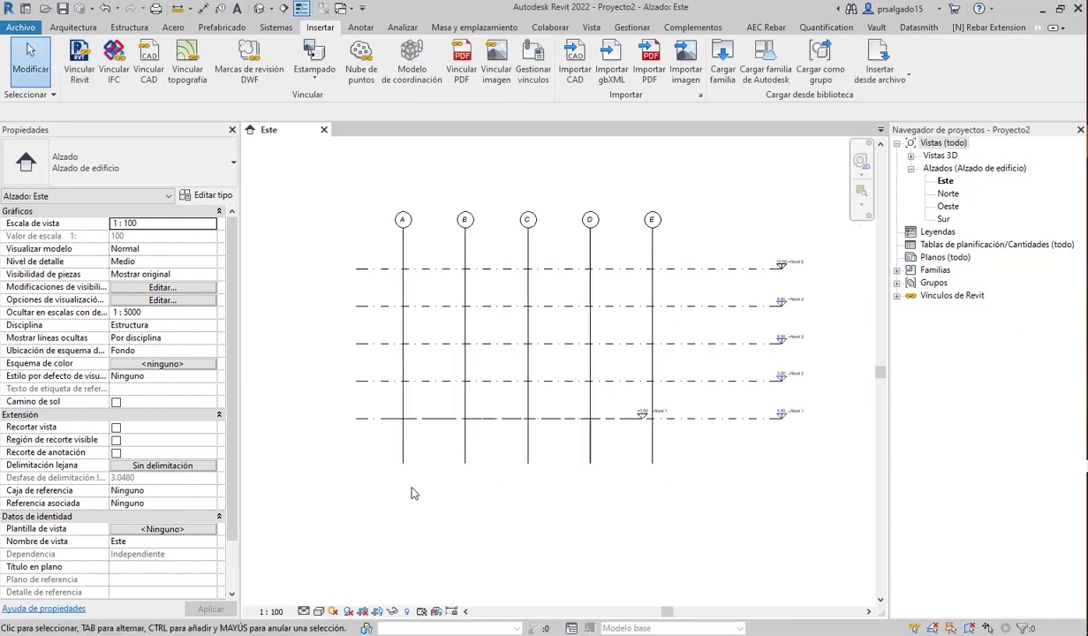
scroll(413, 488, "down", 2)
scroll(575, 293, "up", 1)
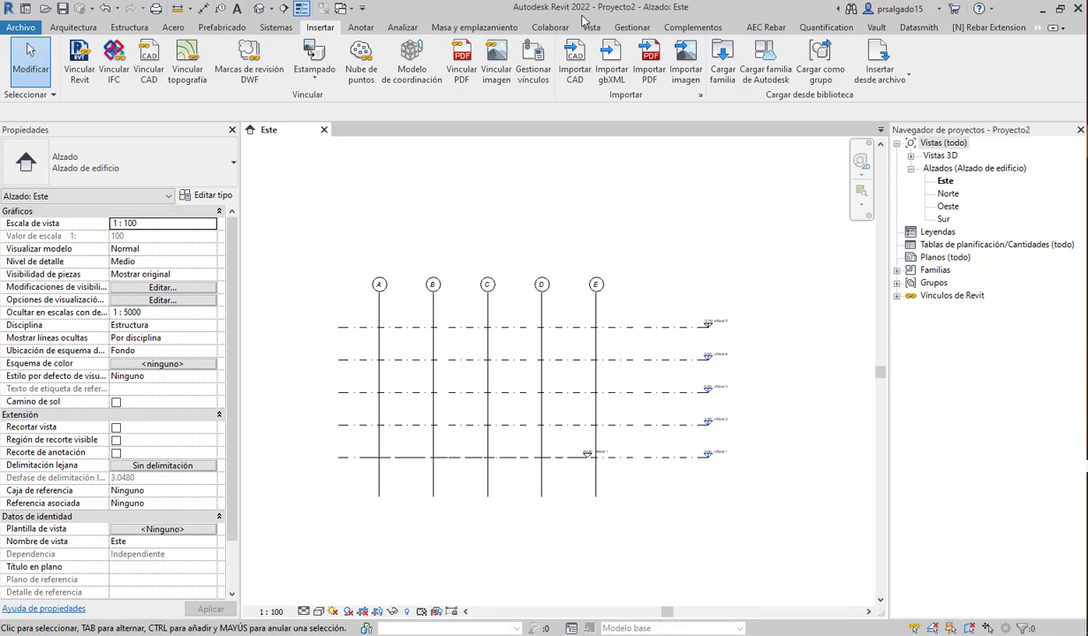
- Run Copiar/Supervisar on the linked ARQUITECTONICO_1 model and start Copiar
left_click(551, 28)
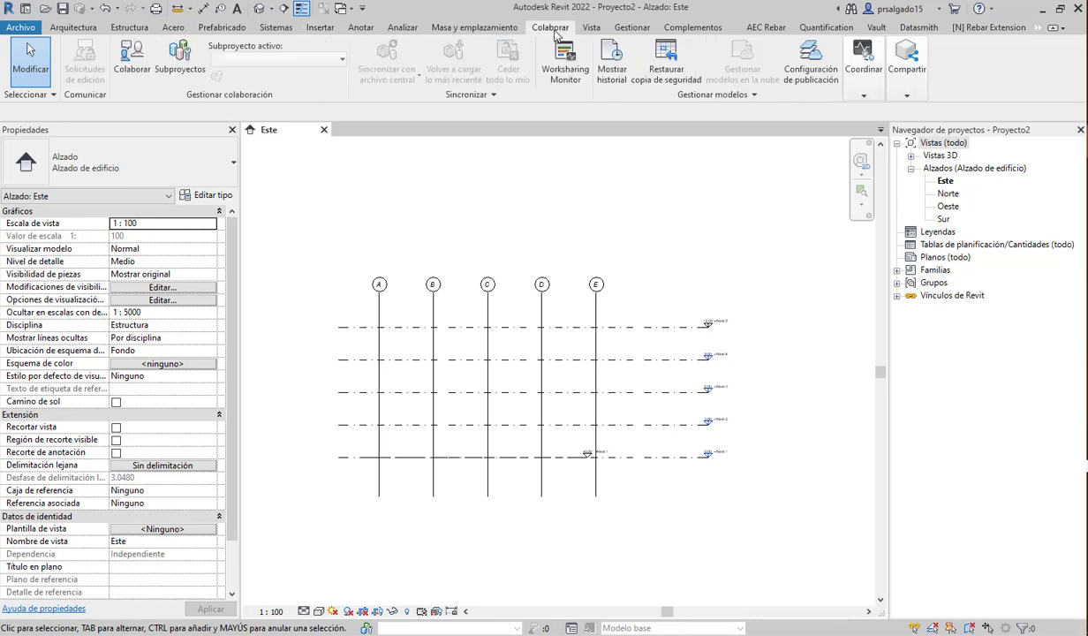
left_click(859, 95)
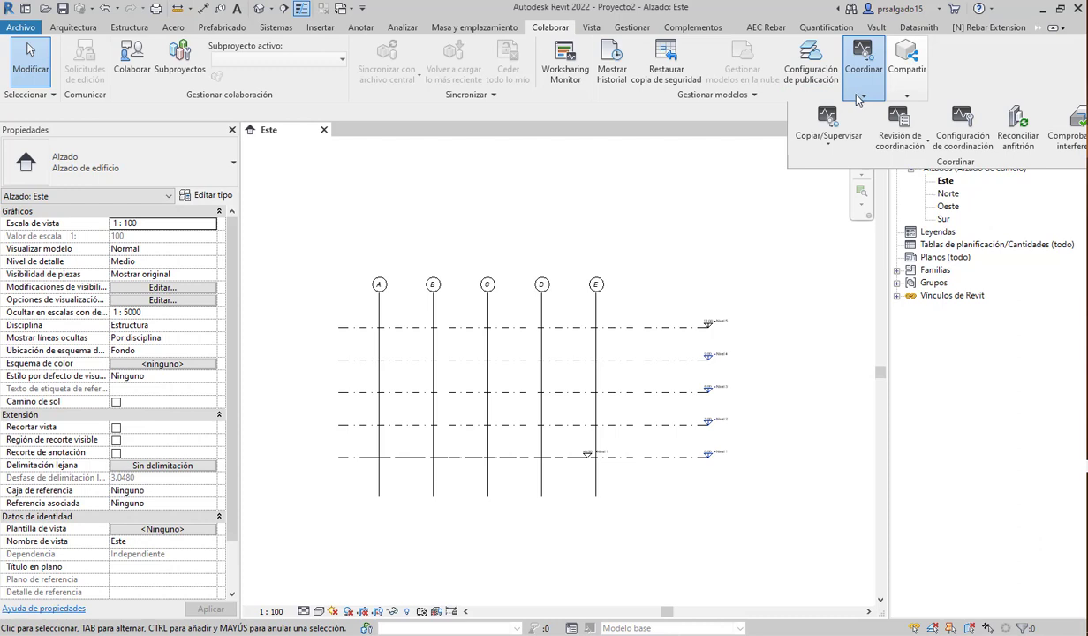
left_click(828, 141)
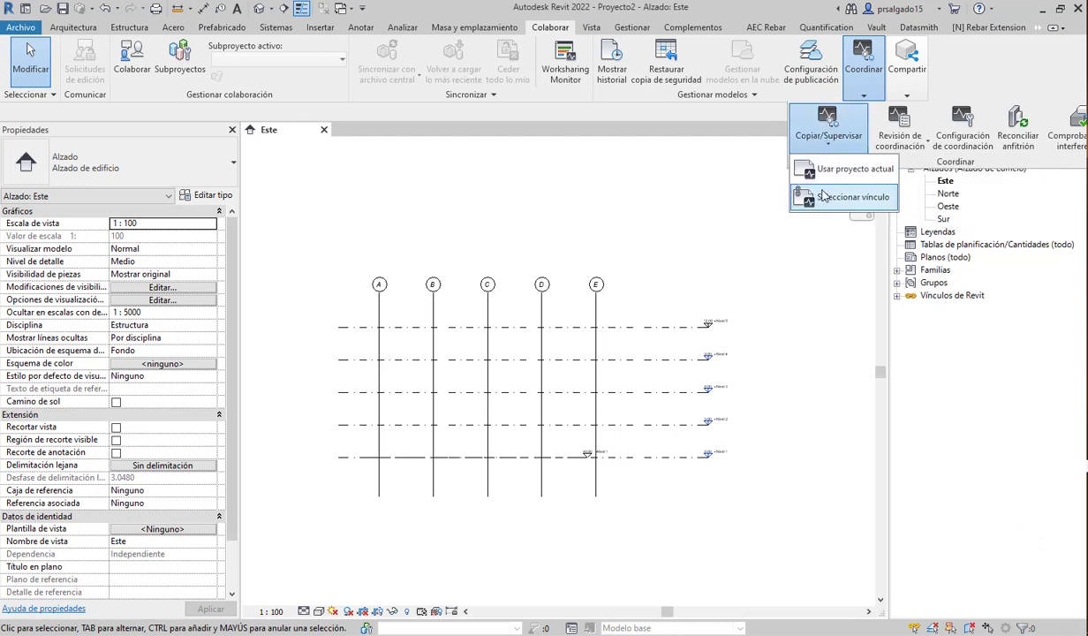
left_click(844, 197)
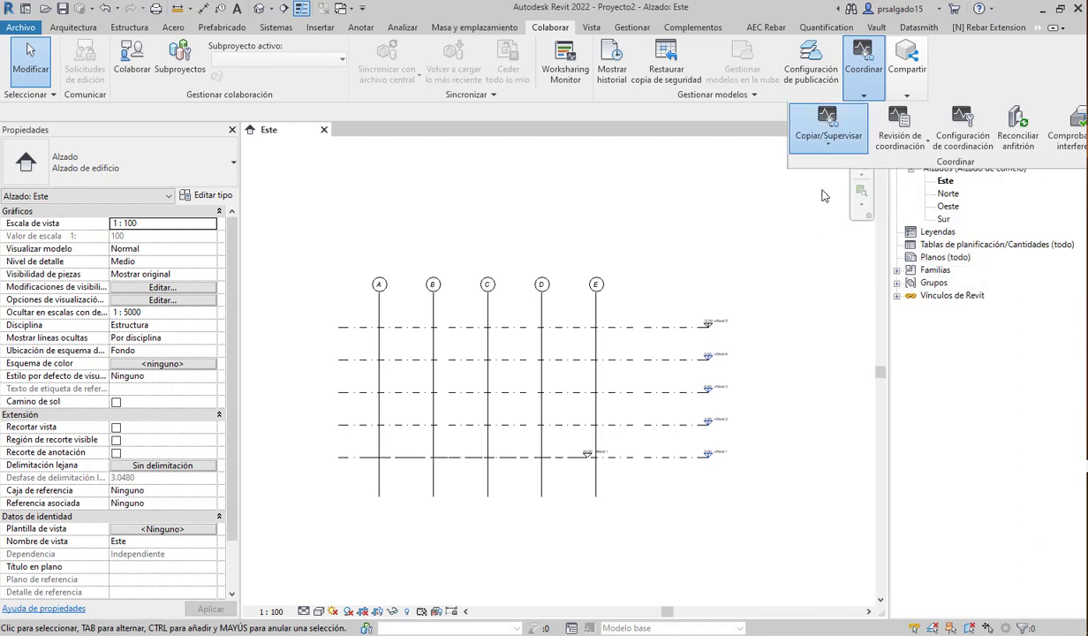
left_click(616, 331)
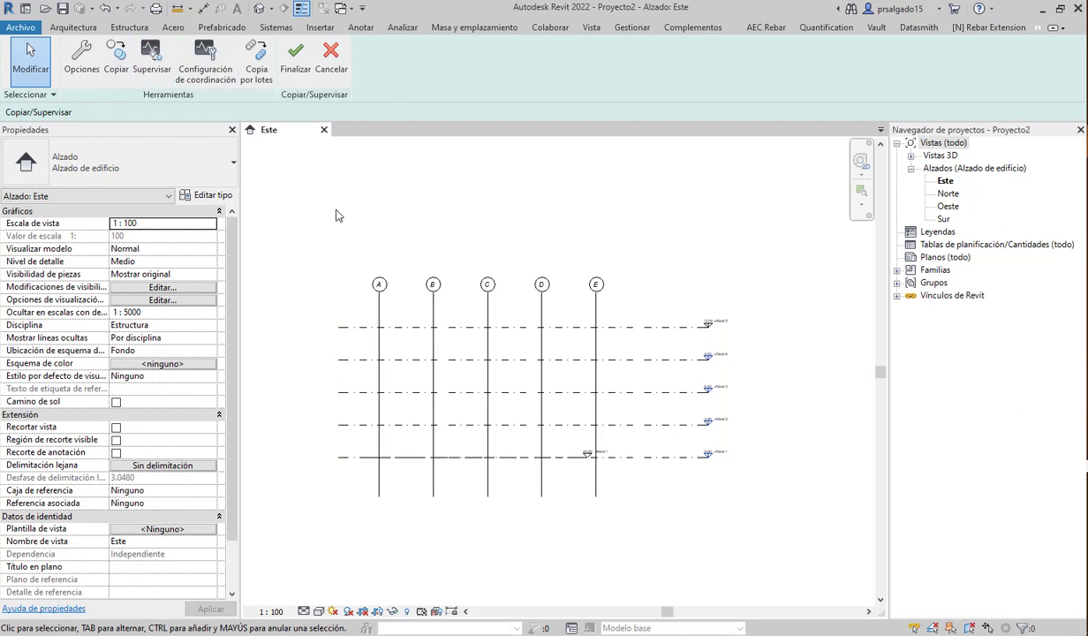
left_click(117, 70)
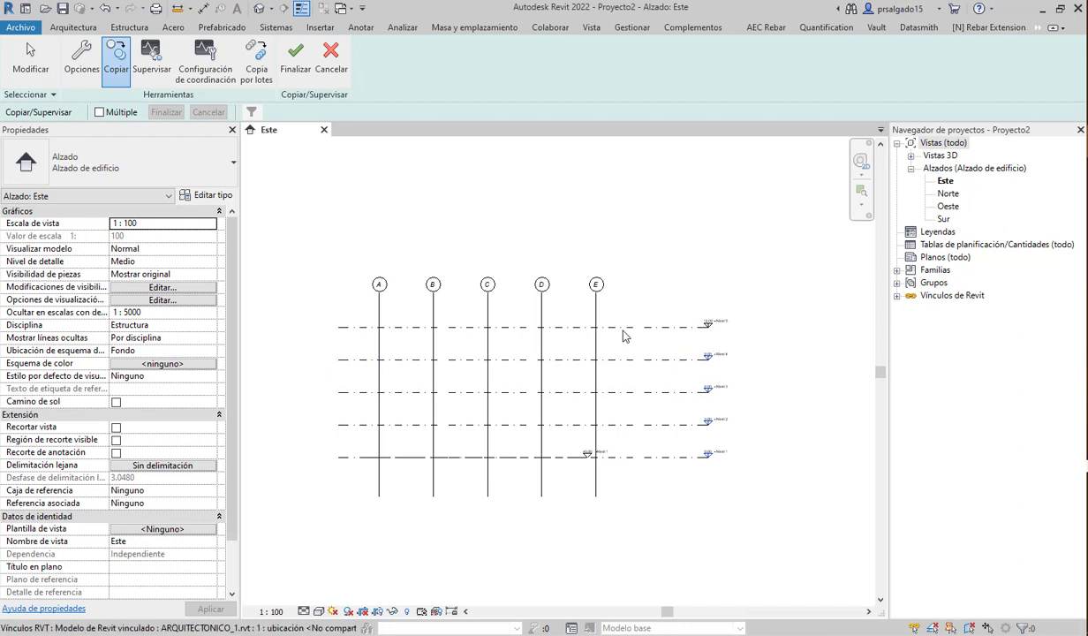
- Enable Múltiple and window-select linked levels Nivel 2 to Nivel 5 (3.00–12.00) for copying
left_click(116, 113)
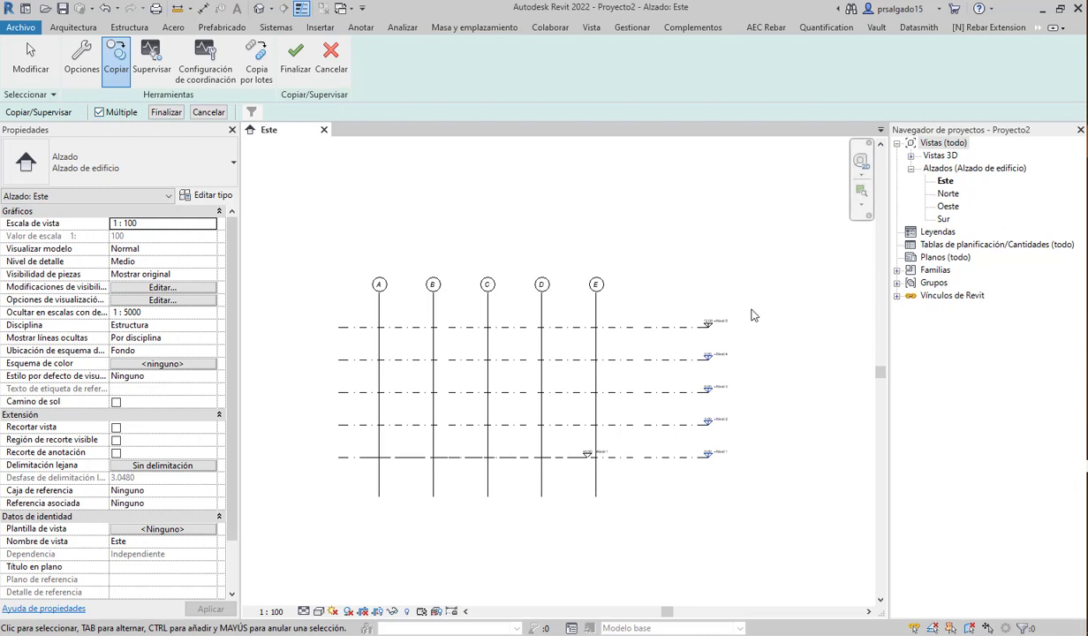
left_click_drag(762, 285, 656, 447)
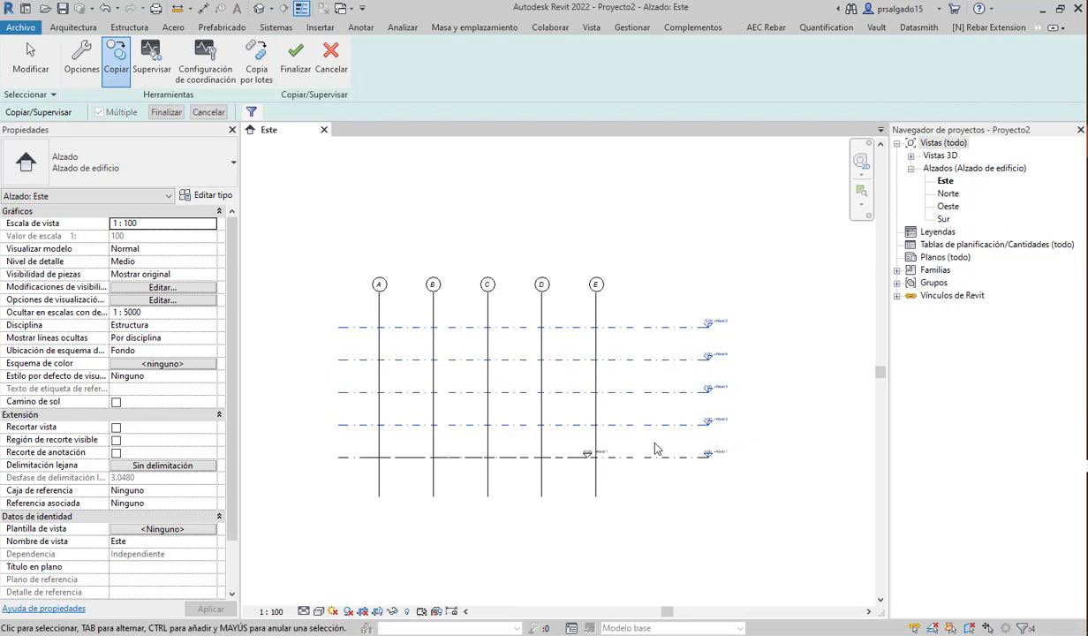
scroll(661, 442, "up", 3)
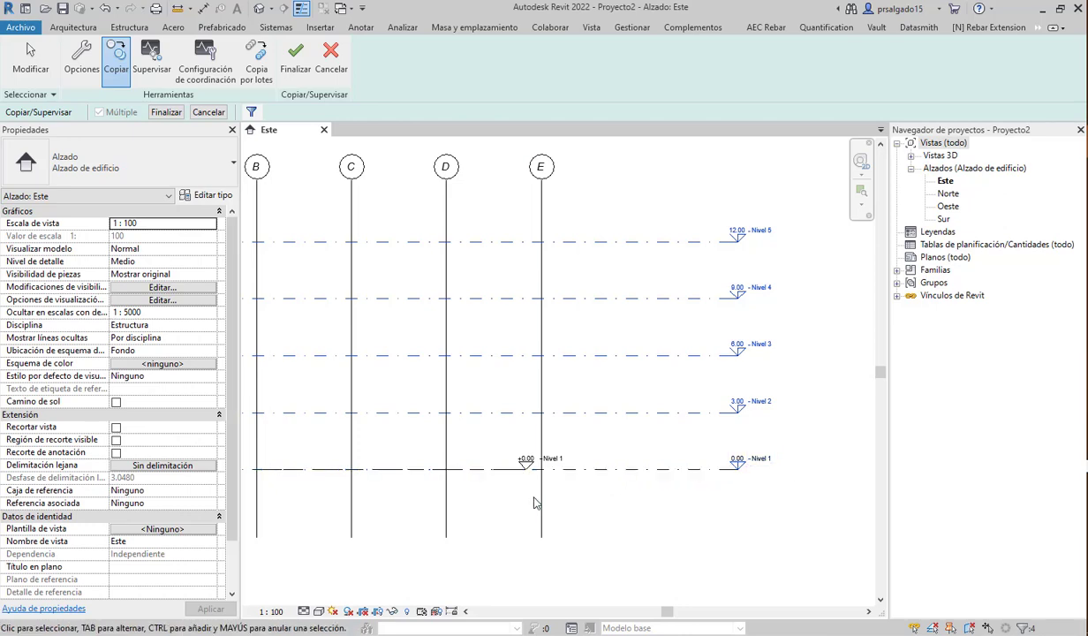
scroll(547, 493, "up", 2)
scroll(425, 486, "down", 2)
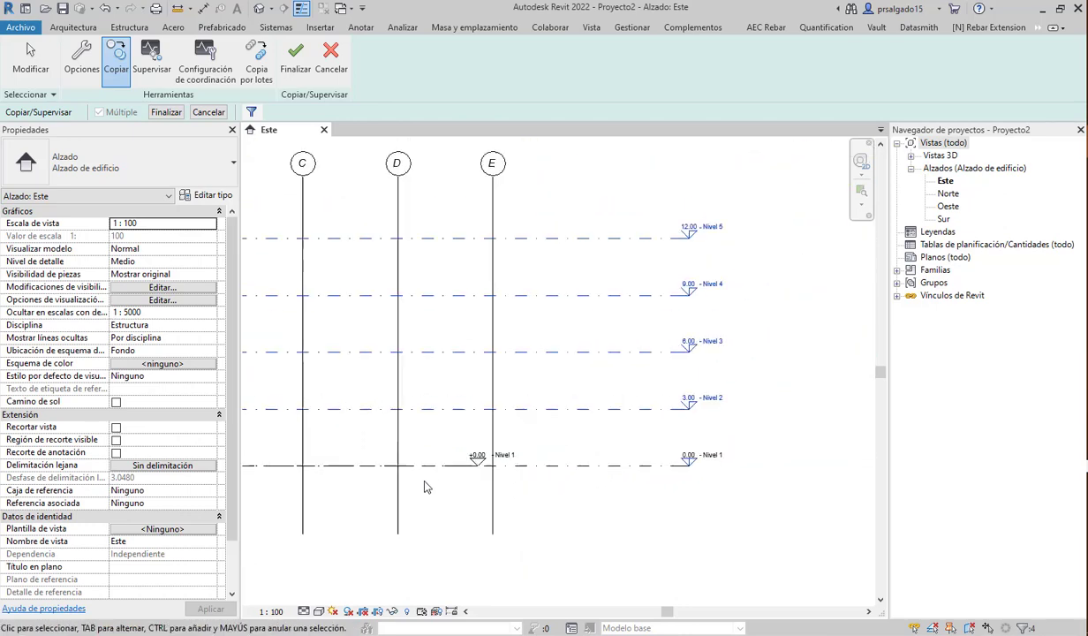
scroll(526, 480, "up", 2)
scroll(548, 494, "down", 3)
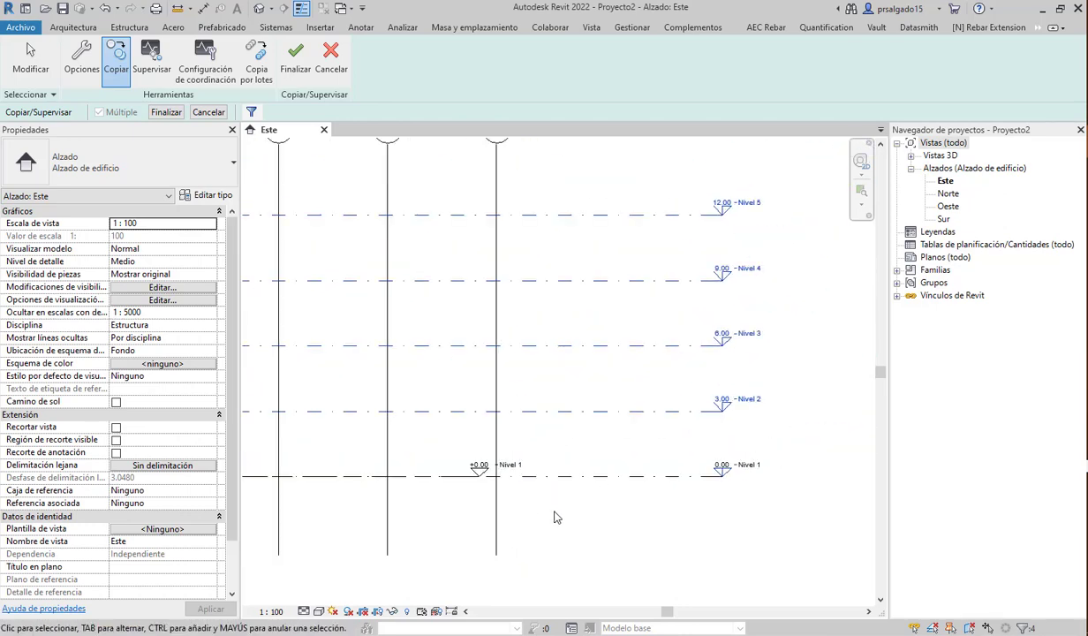
scroll(592, 515, "down", 1)
scroll(424, 493, "up", 1)
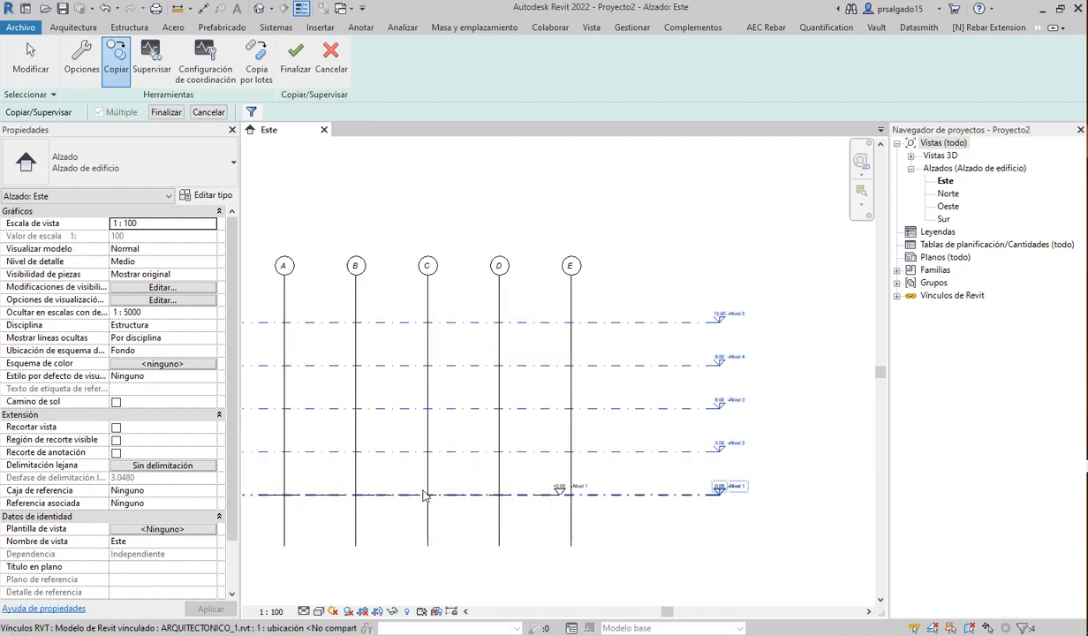
scroll(668, 493, "down", 1)
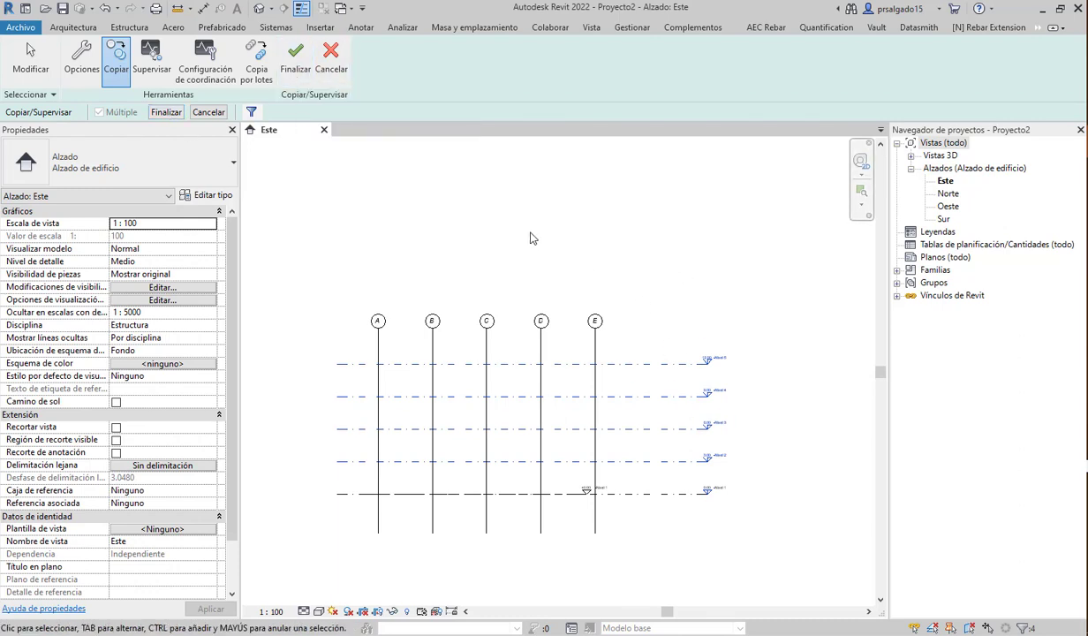
- Finish copying levels Nivel 2–5 and dismiss the renamed level head warning
left_click(165, 113)
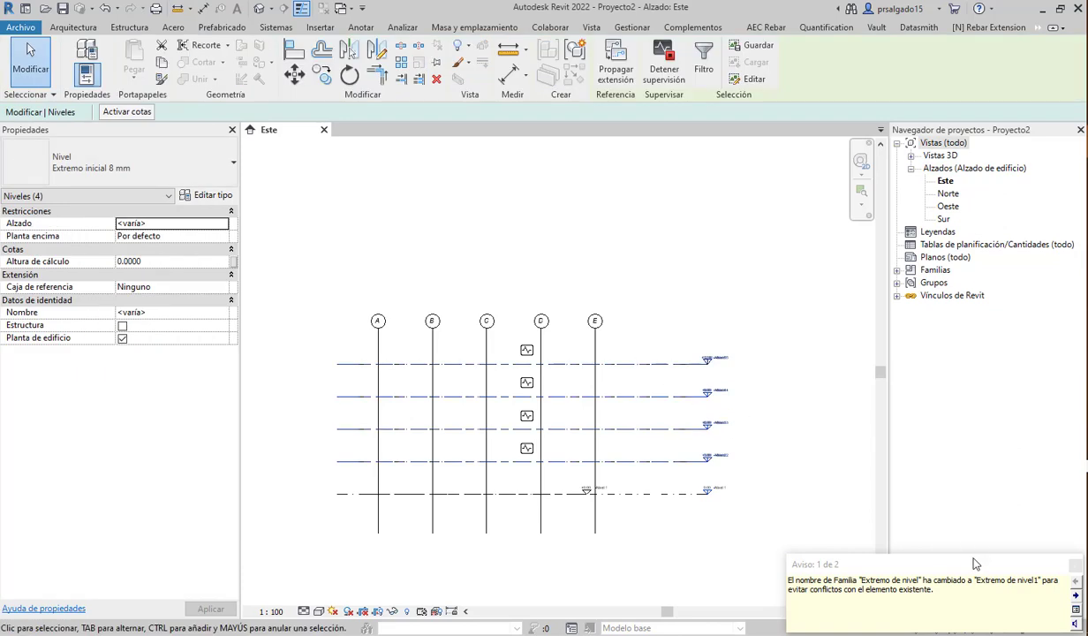
left_click_drag(974, 564, 911, 552)
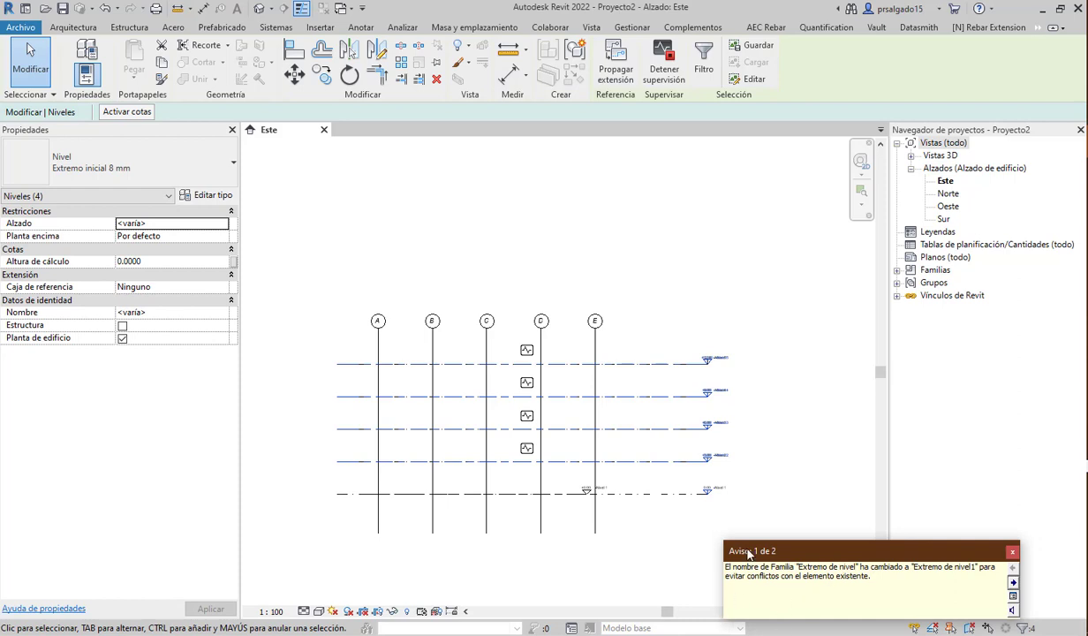
left_click(1012, 554)
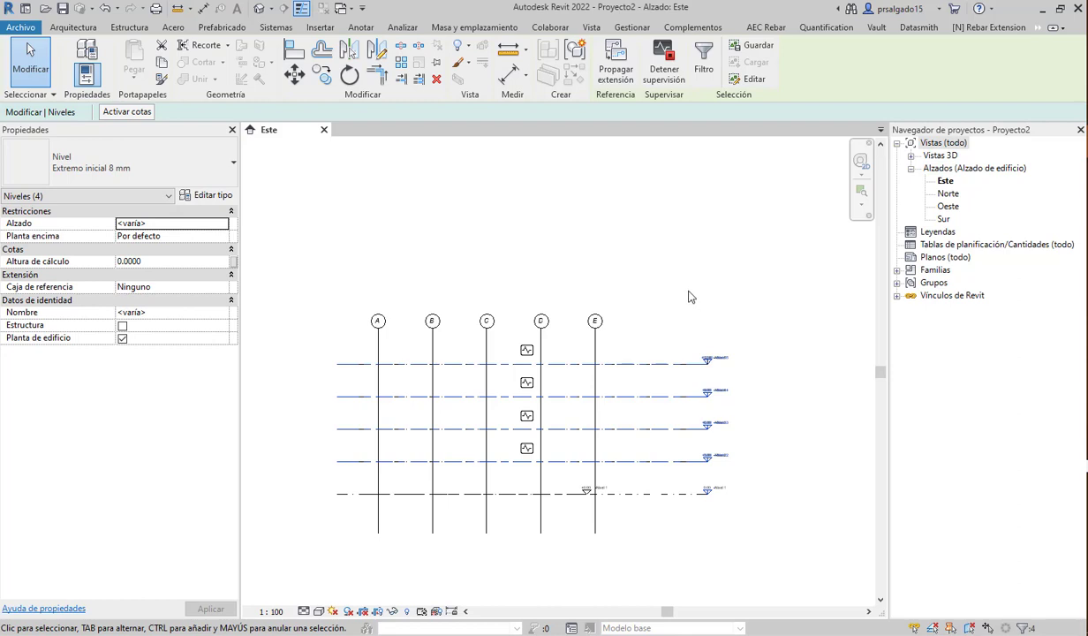
- End the Copiar/Supervisar session from the Colaborar coordination tools
left_click(535, 28)
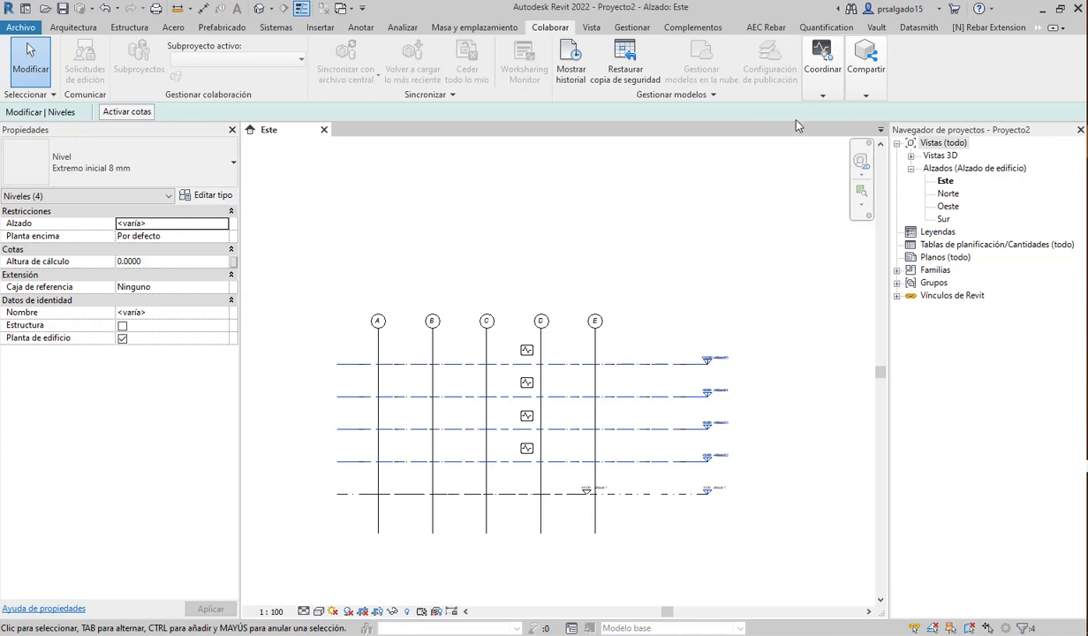
left_click(823, 96)
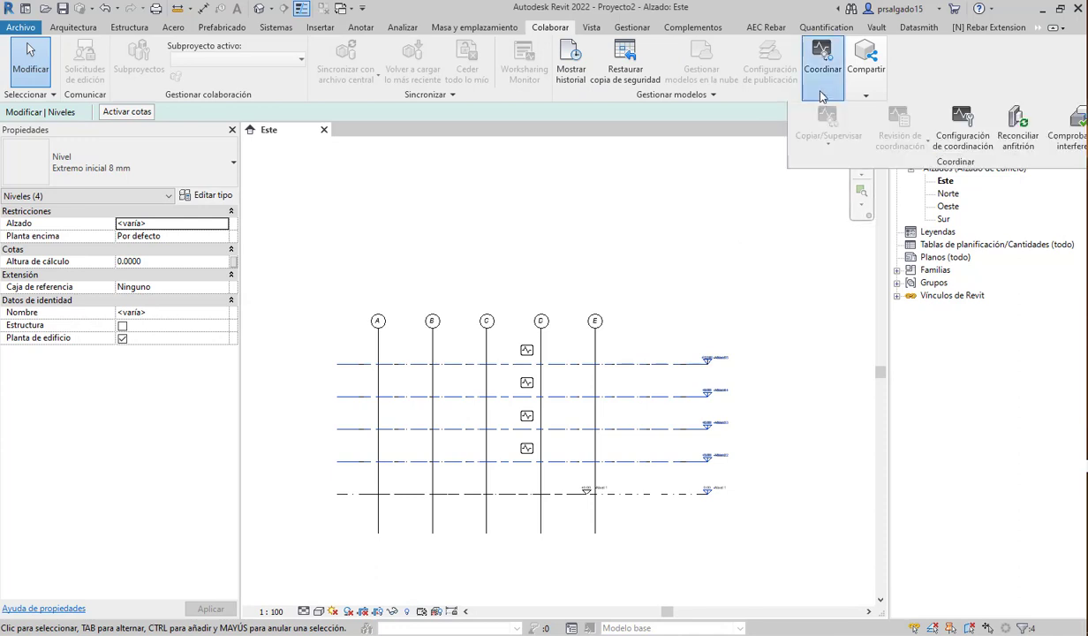
left_click(802, 222)
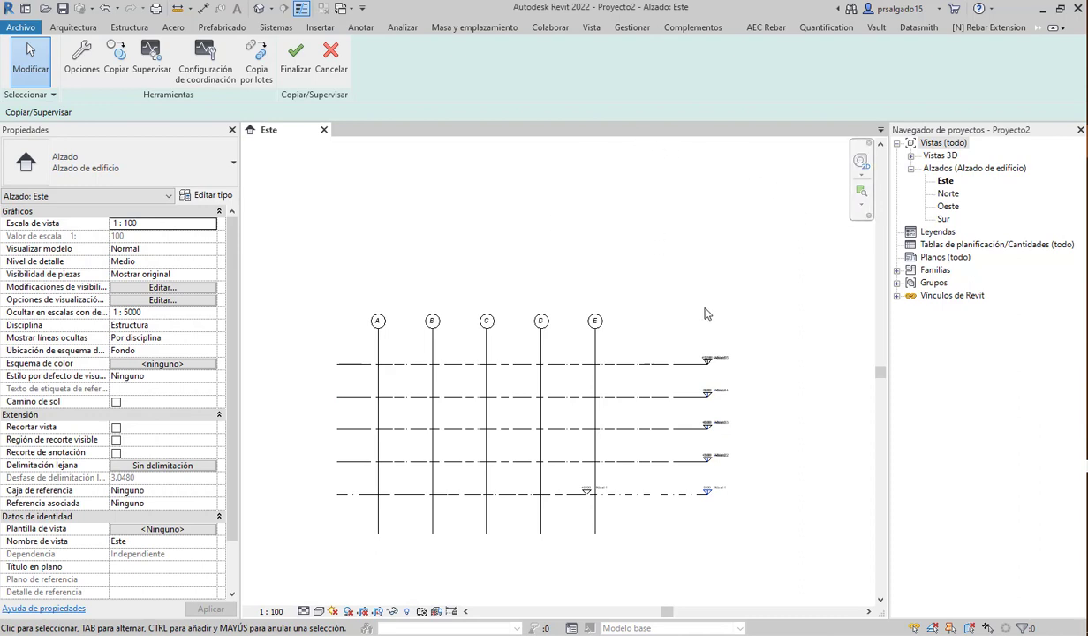
left_click(296, 69)
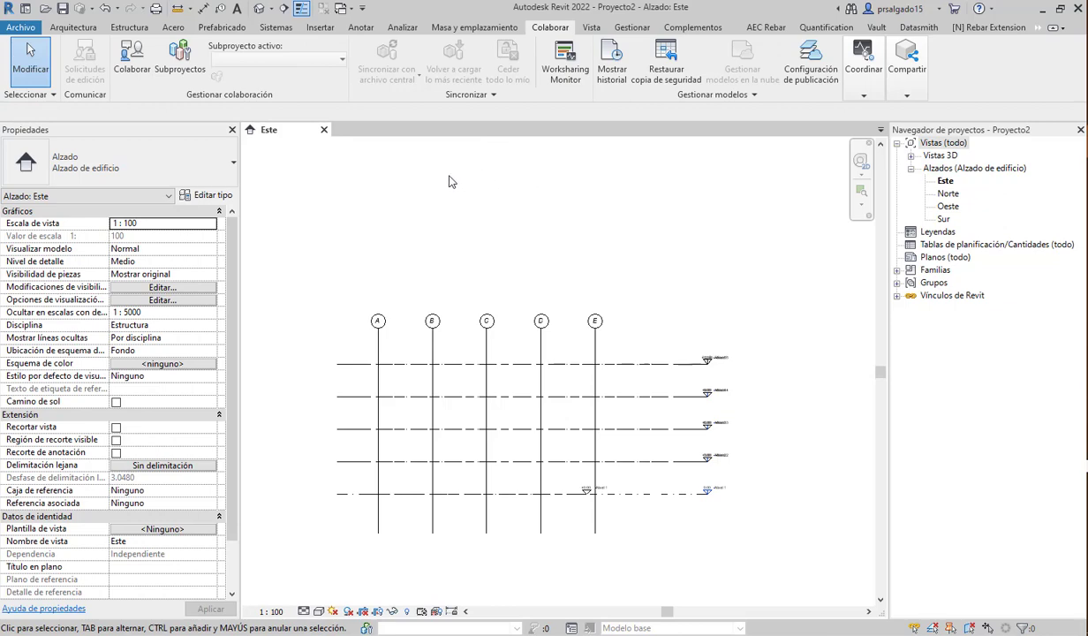
- Zoom around the copied Nivel 2–5 level heads in the East elevation, then switch to Gestionar
scroll(695, 428, "up", 6)
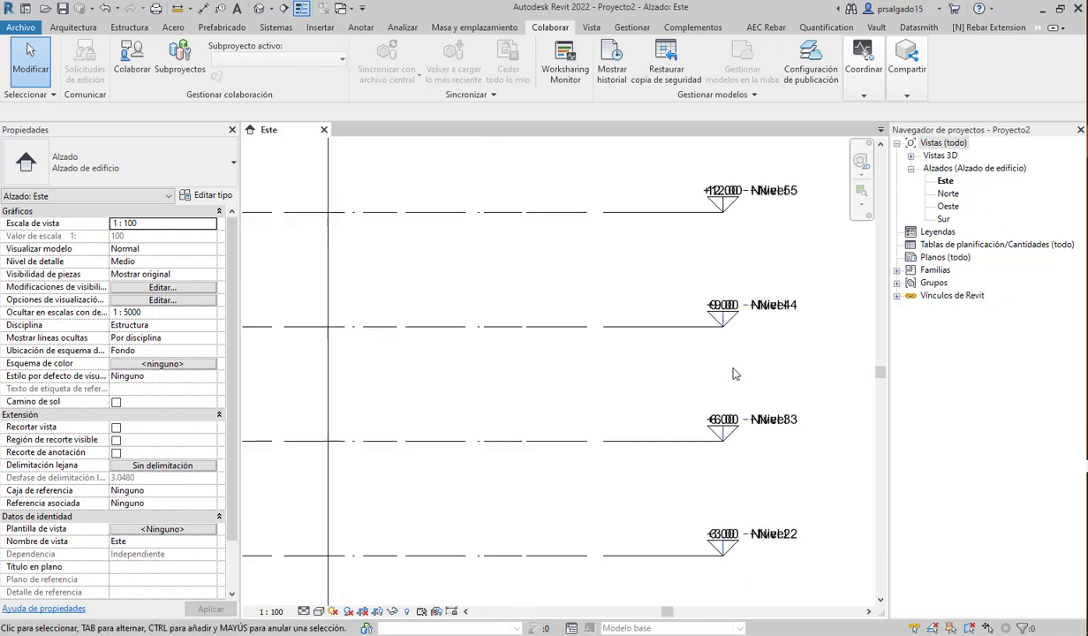
scroll(587, 299, "down", 4)
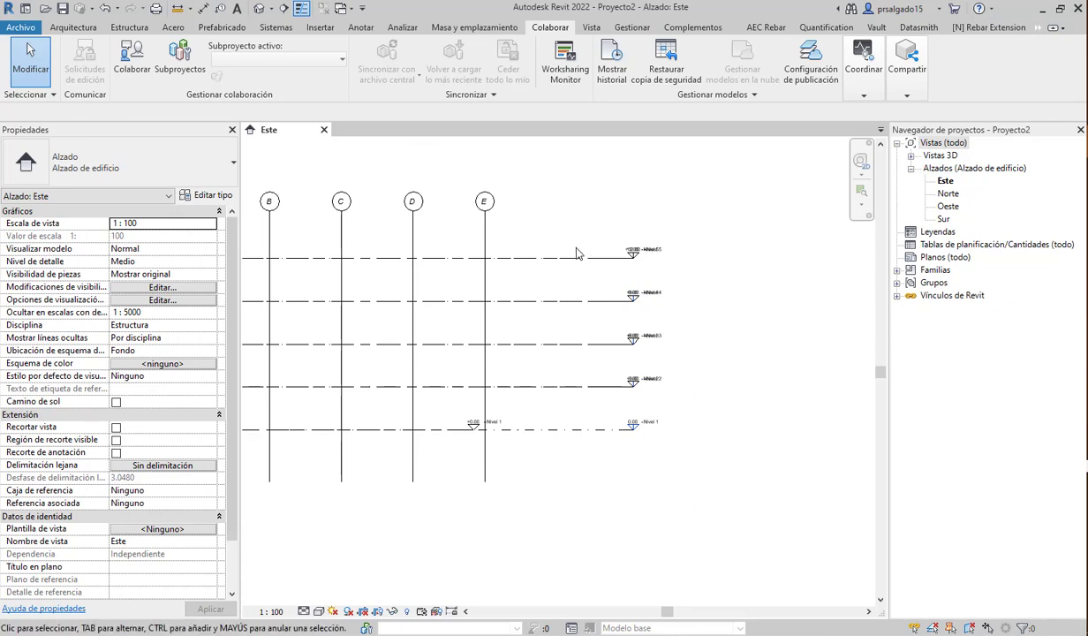
scroll(579, 251, "up", 5)
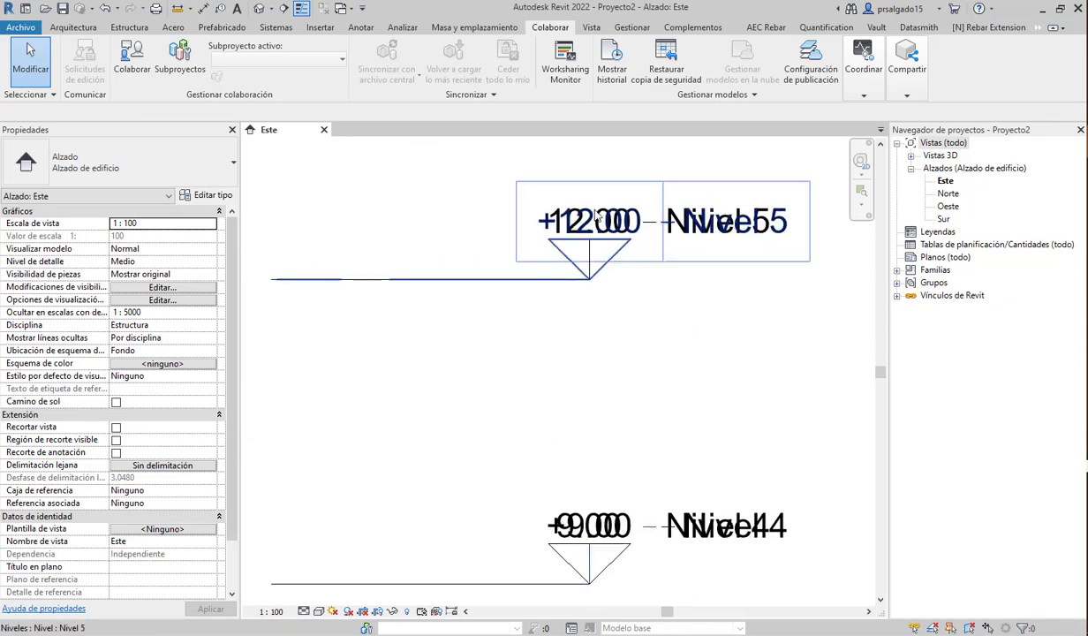
scroll(670, 332, "down", 6)
scroll(679, 433, "up", 1)
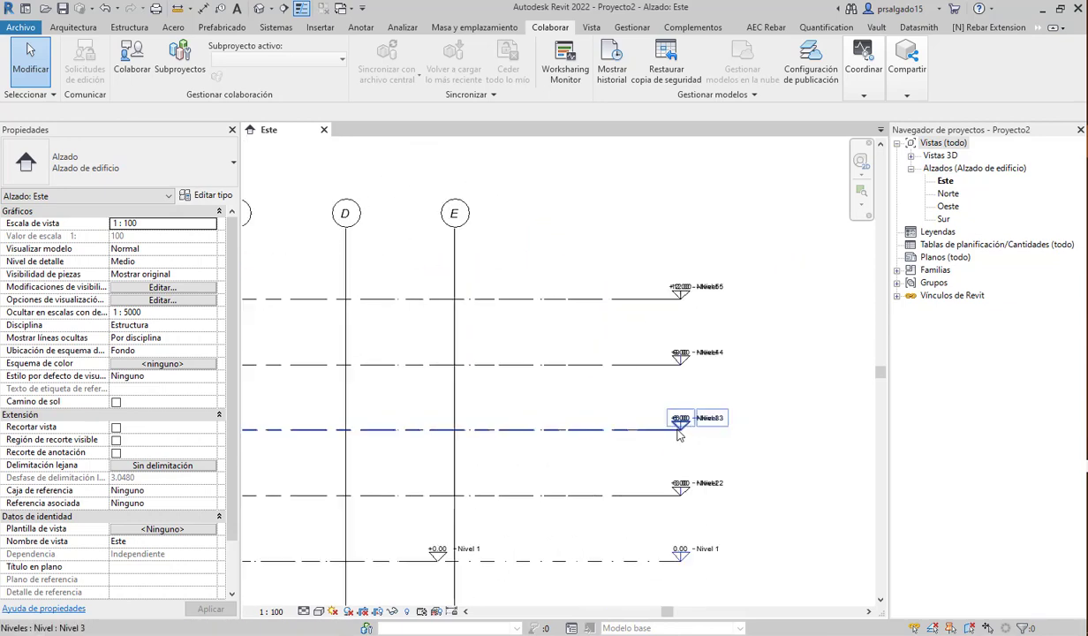
scroll(679, 433, "up", 5)
scroll(593, 282, "down", 4)
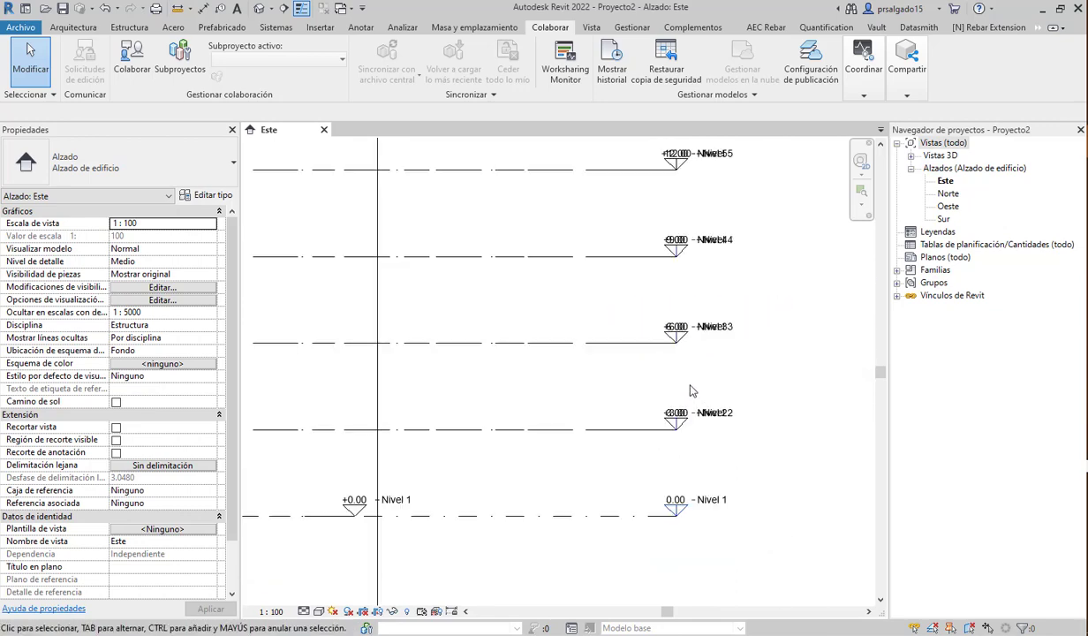
scroll(728, 491, "down", 6)
scroll(728, 510, "up", 3)
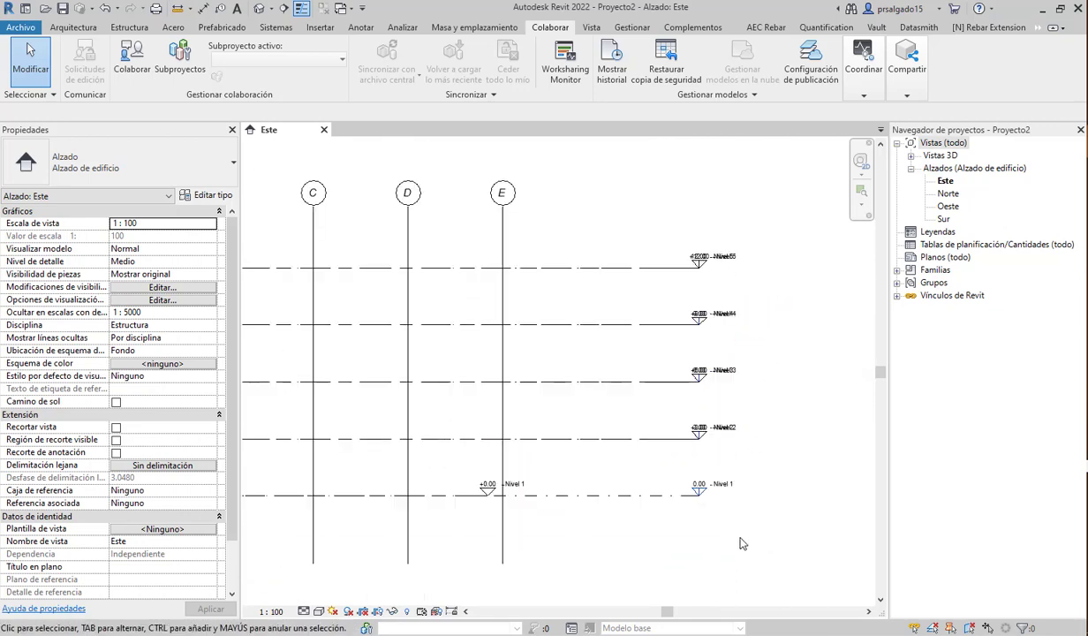
scroll(742, 543, "down", 3)
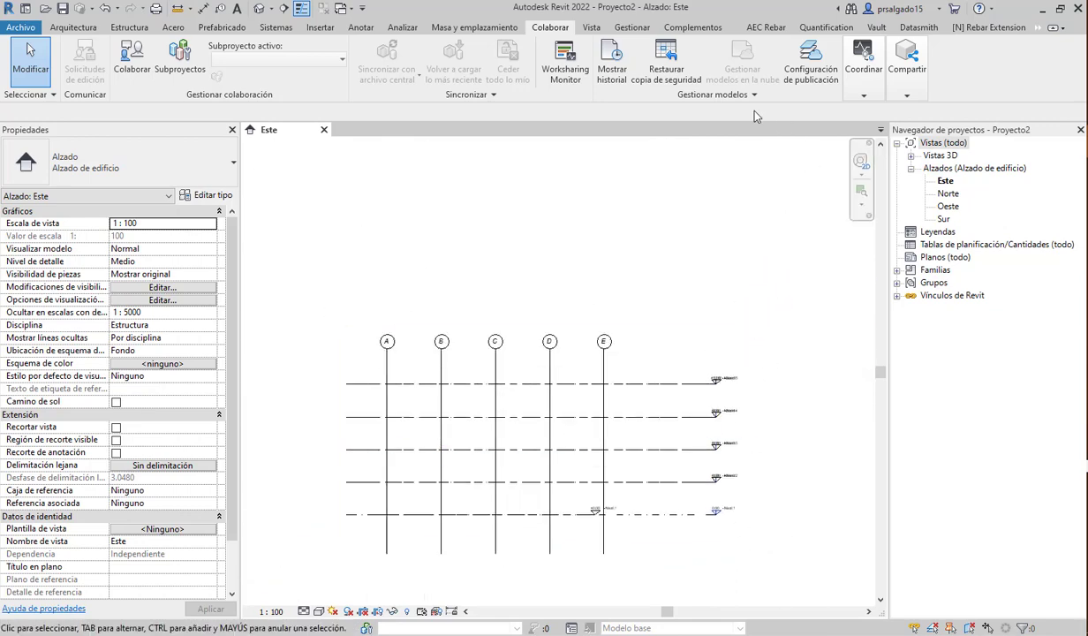
left_click(629, 28)
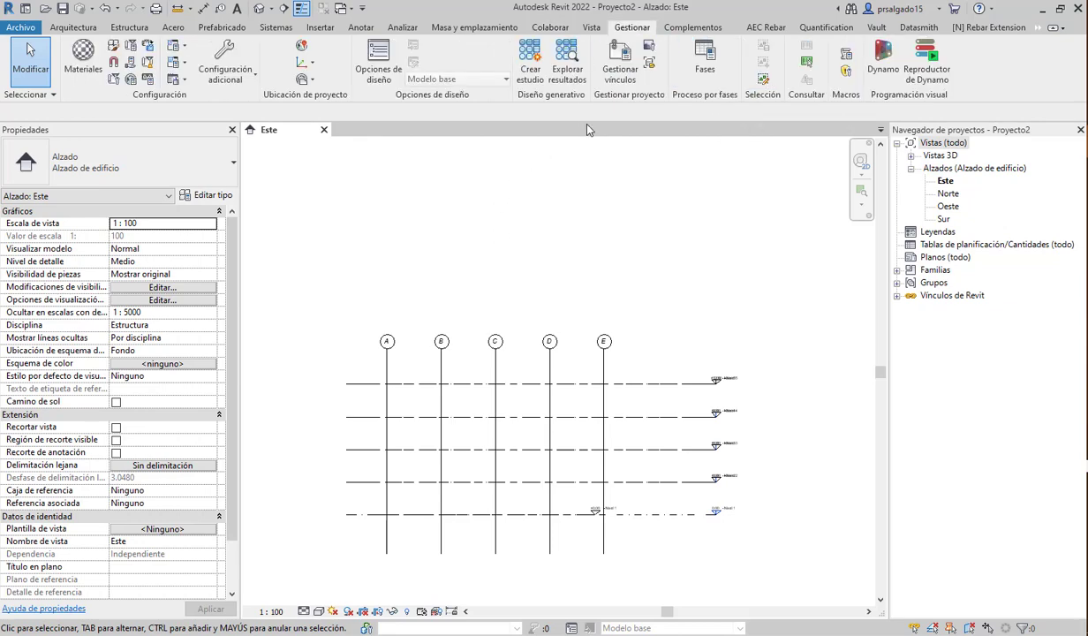
- Unload the ARQUITECTONICO_1.rvt link in Manage Links
left_click(626, 67)
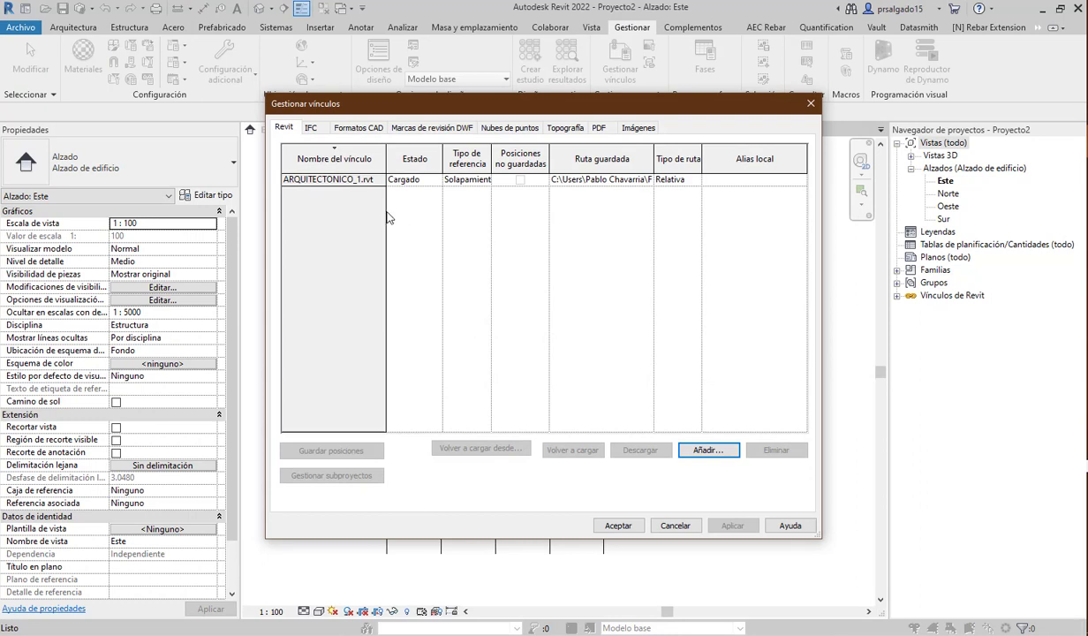
left_click(356, 179)
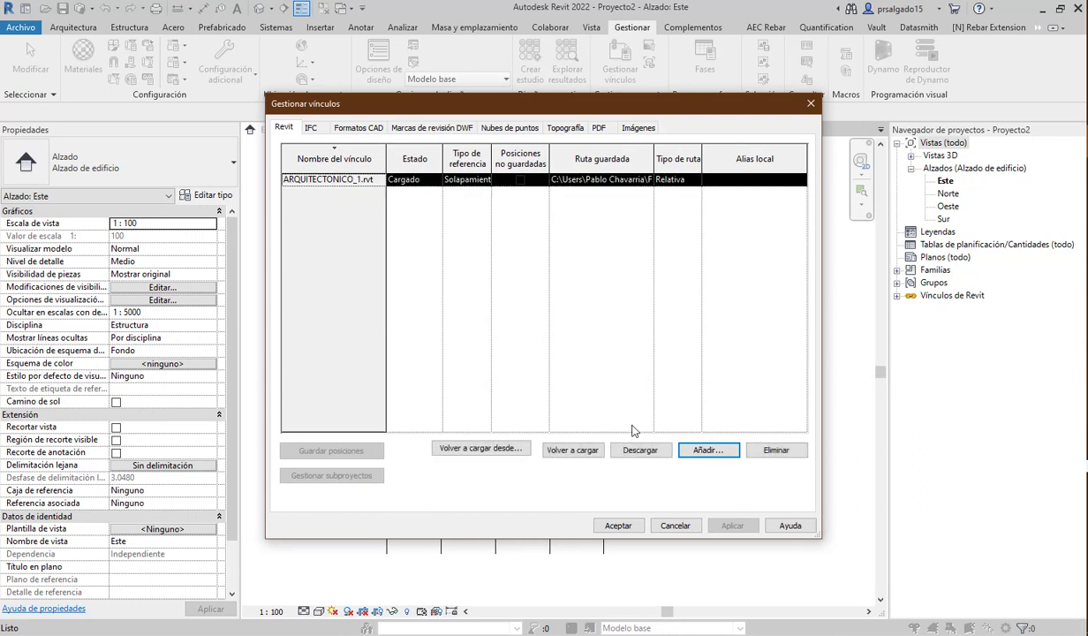
left_click(641, 451)
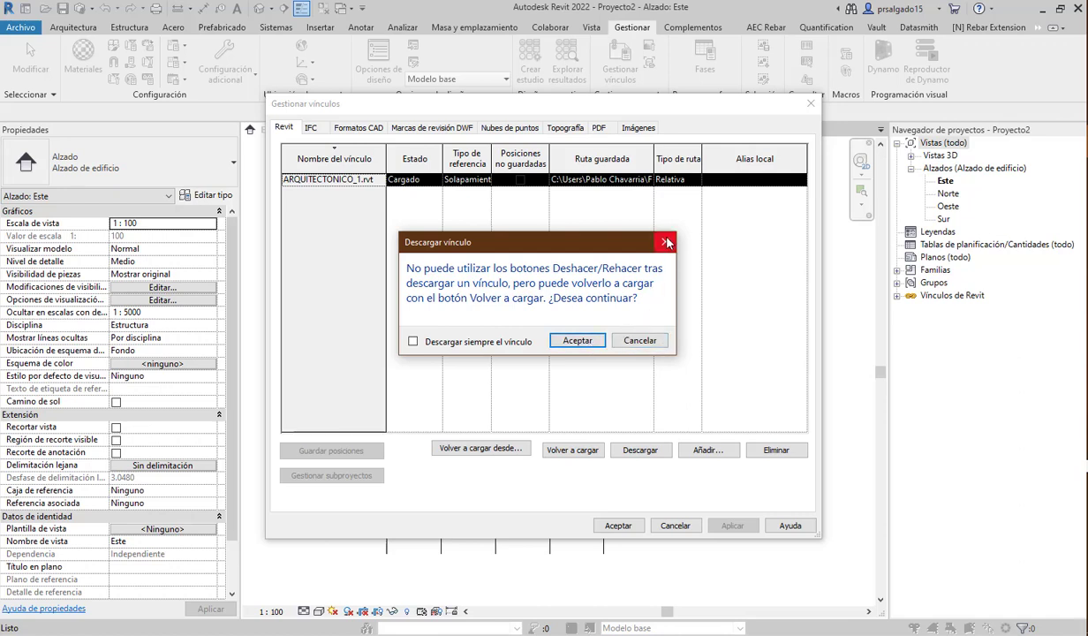
left_click(579, 341)
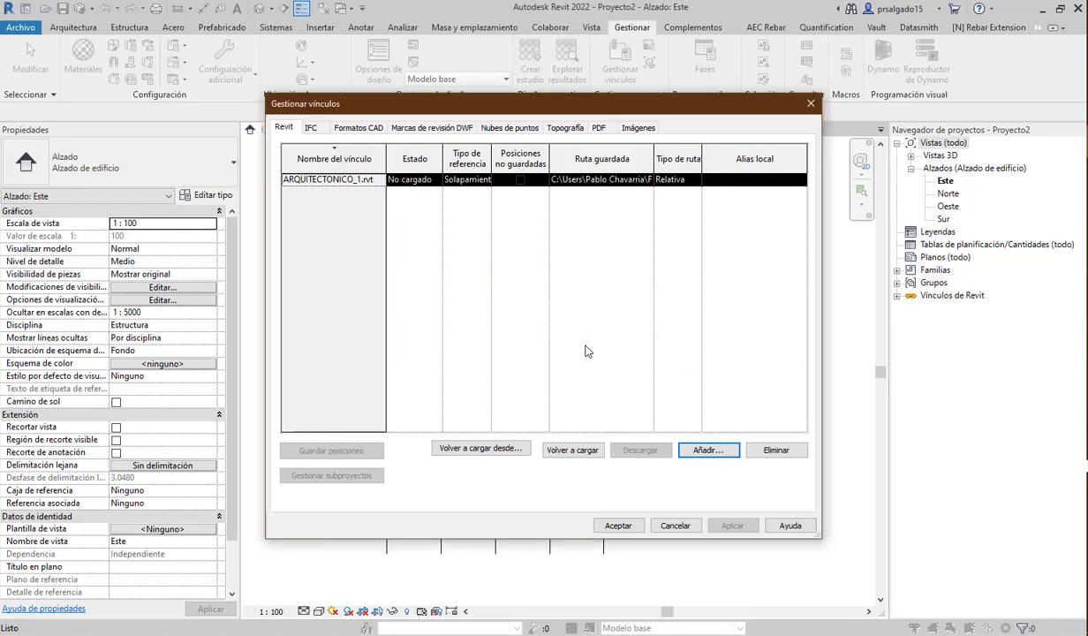
left_click(618, 526)
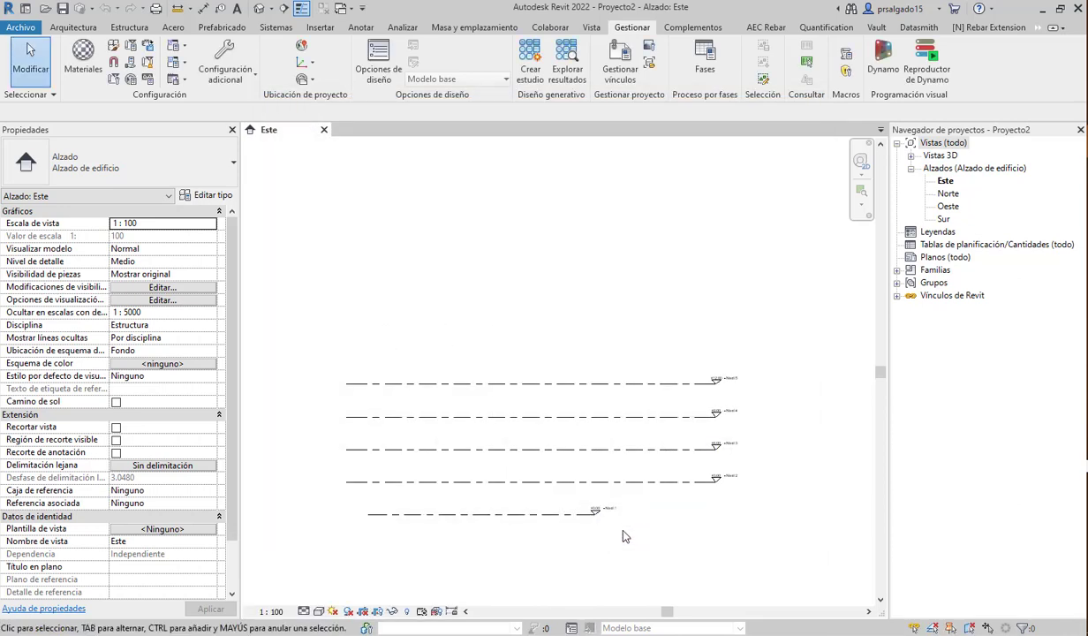
- Extend Nivel 1's left and right ends to match the other levels
scroll(640, 517, "up", 4)
scroll(640, 517, "down", 2)
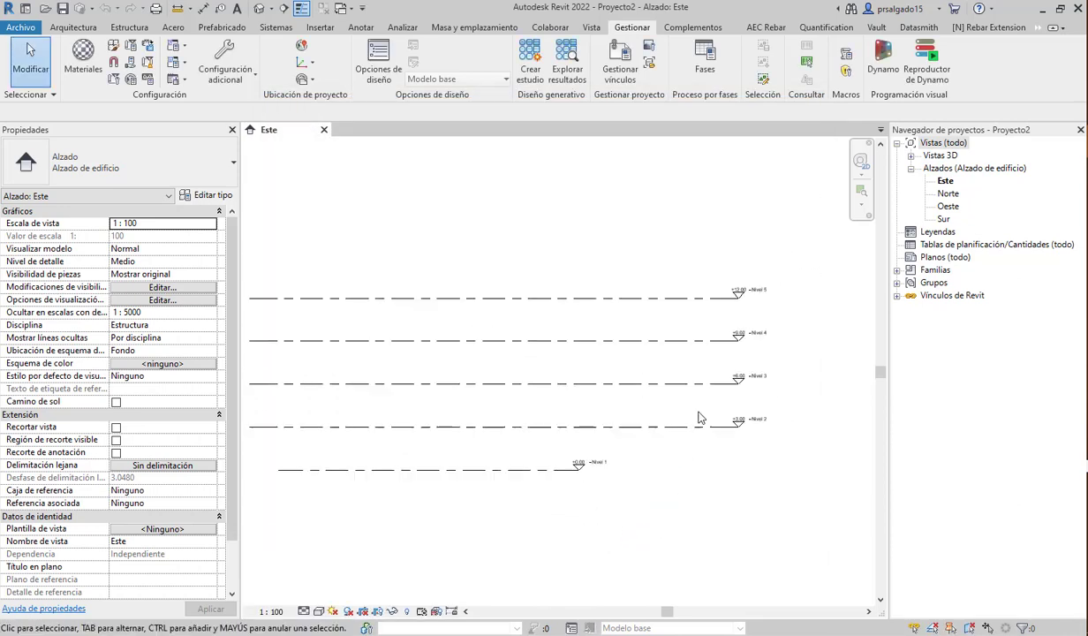
left_click(473, 460)
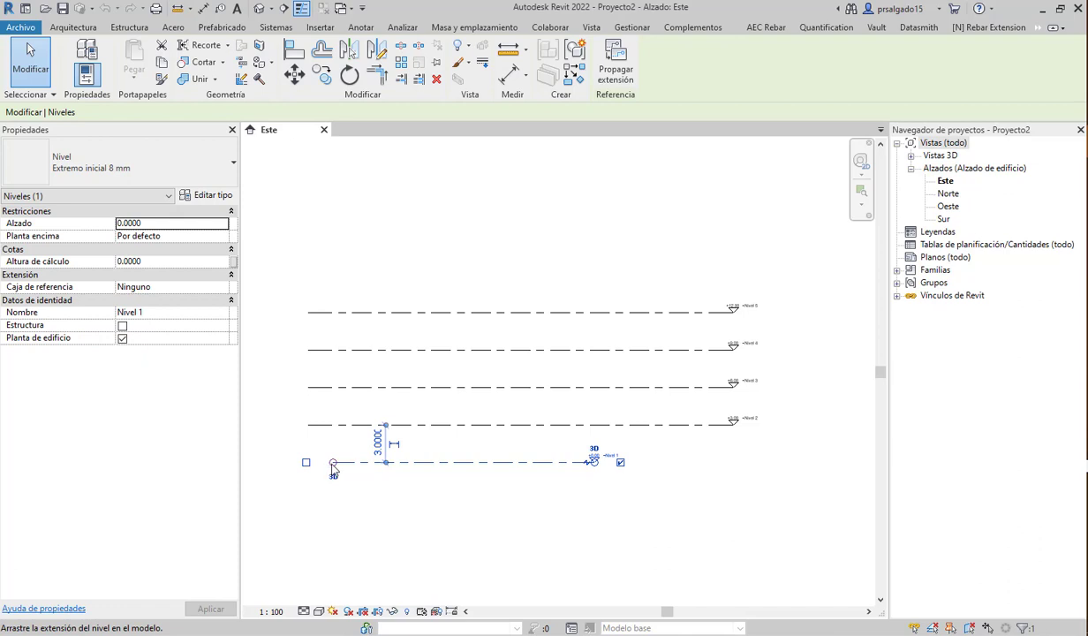
left_click_drag(333, 464, 309, 462)
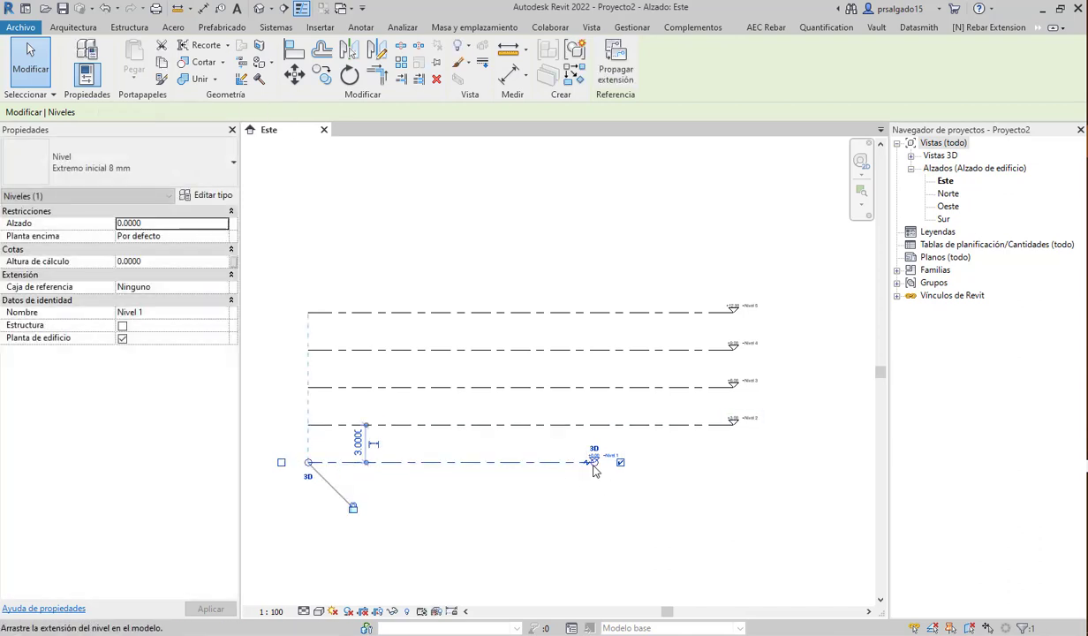
left_click_drag(595, 459, 730, 461)
left_click(723, 527)
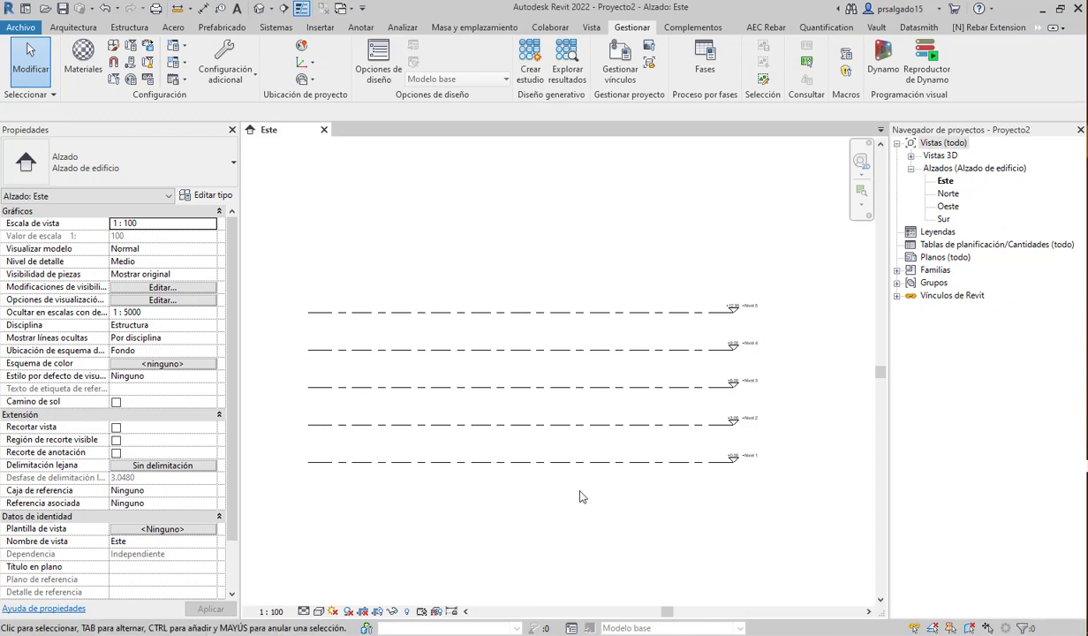
- Reload the ARQUITECTONICO_1.rvt link and review grids A–E across the levels
left_click(610, 76)
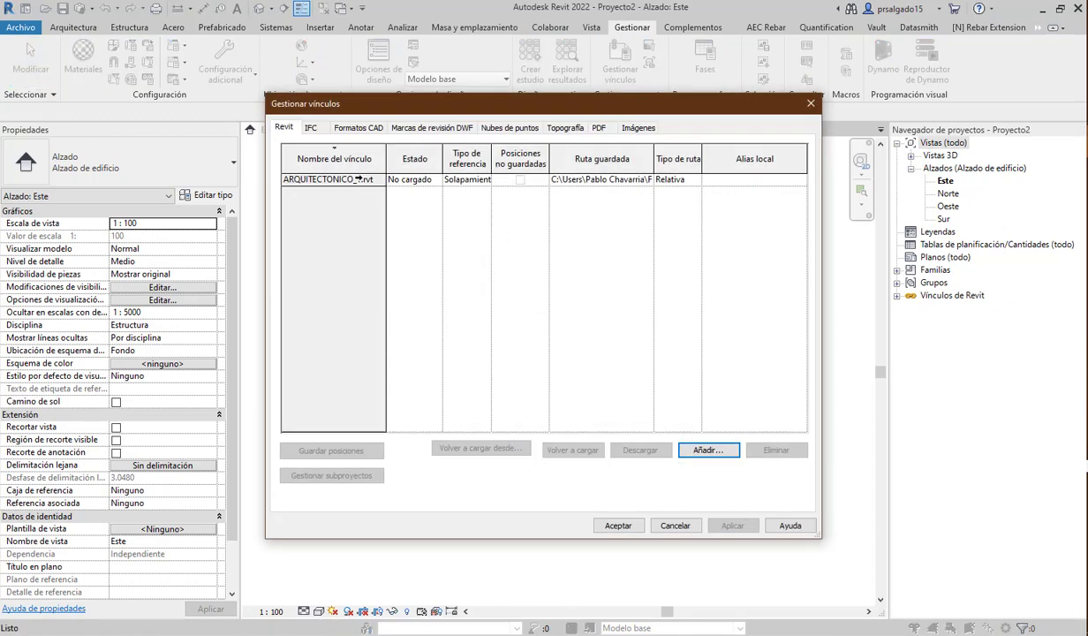
left_click(359, 178)
left_click(572, 451)
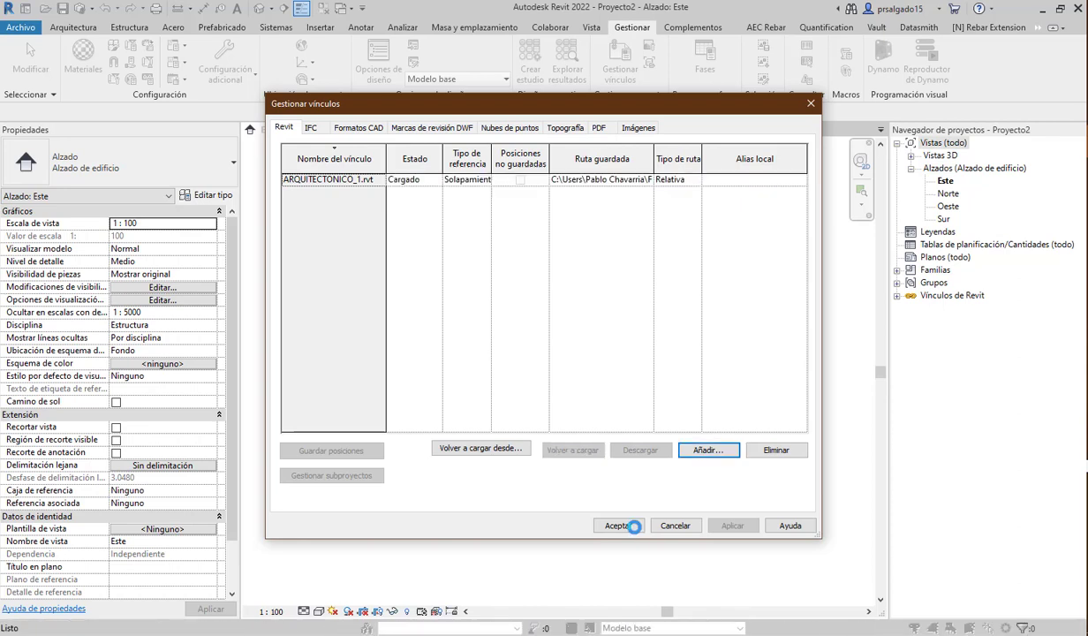
left_click(632, 527)
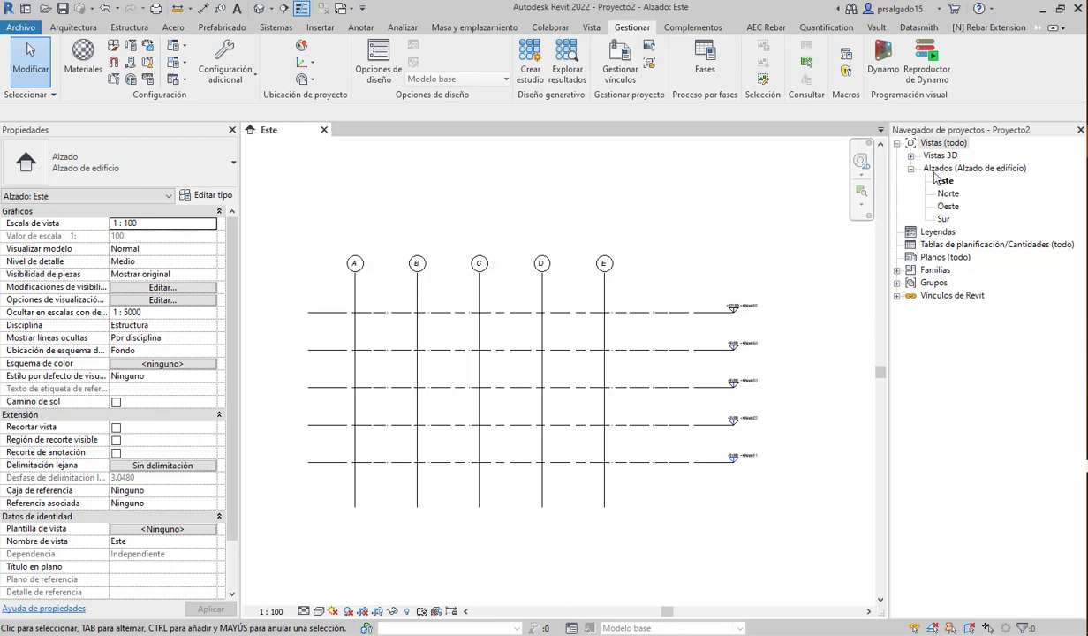
scroll(764, 336, "up", 3)
scroll(707, 302, "down", 4)
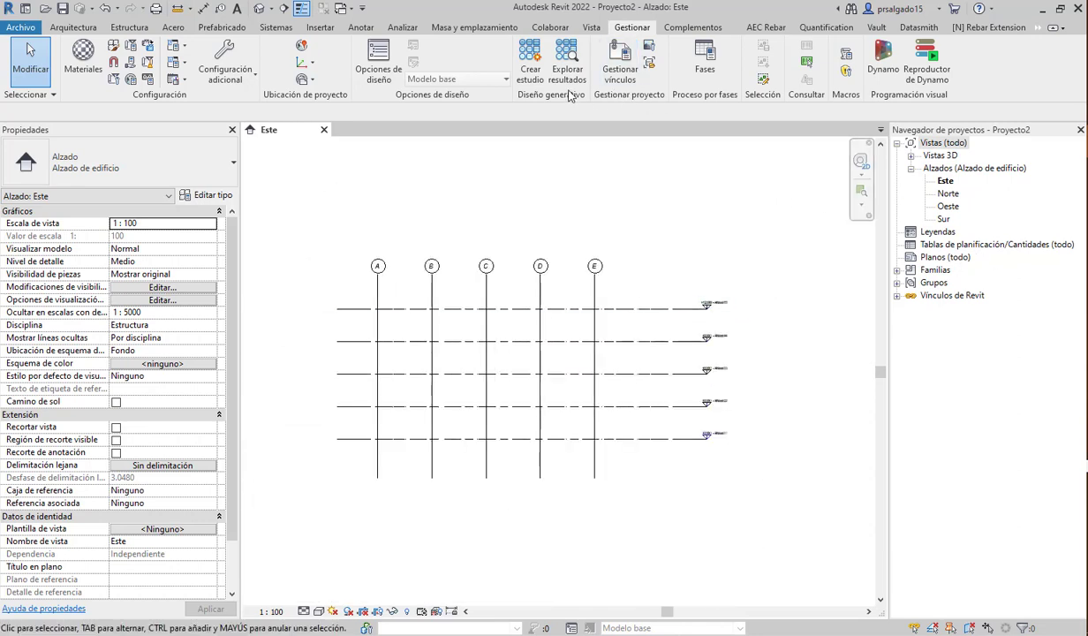
- Create structural plan views for levels Nivel 1 through Nivel 5
left_click(590, 28)
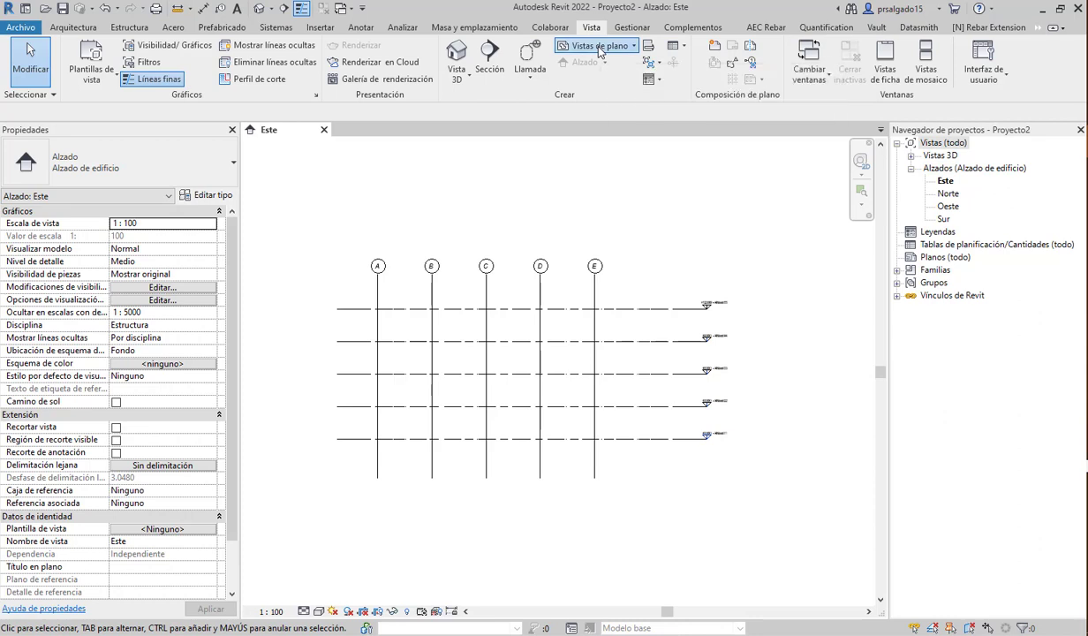
left_click(600, 48)
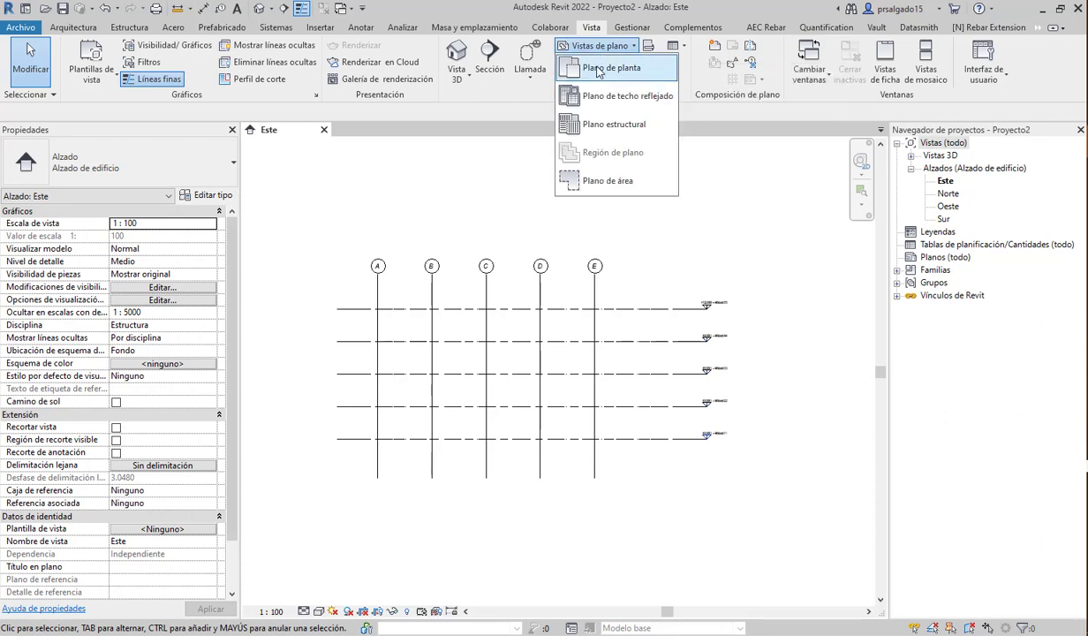
left_click(609, 124)
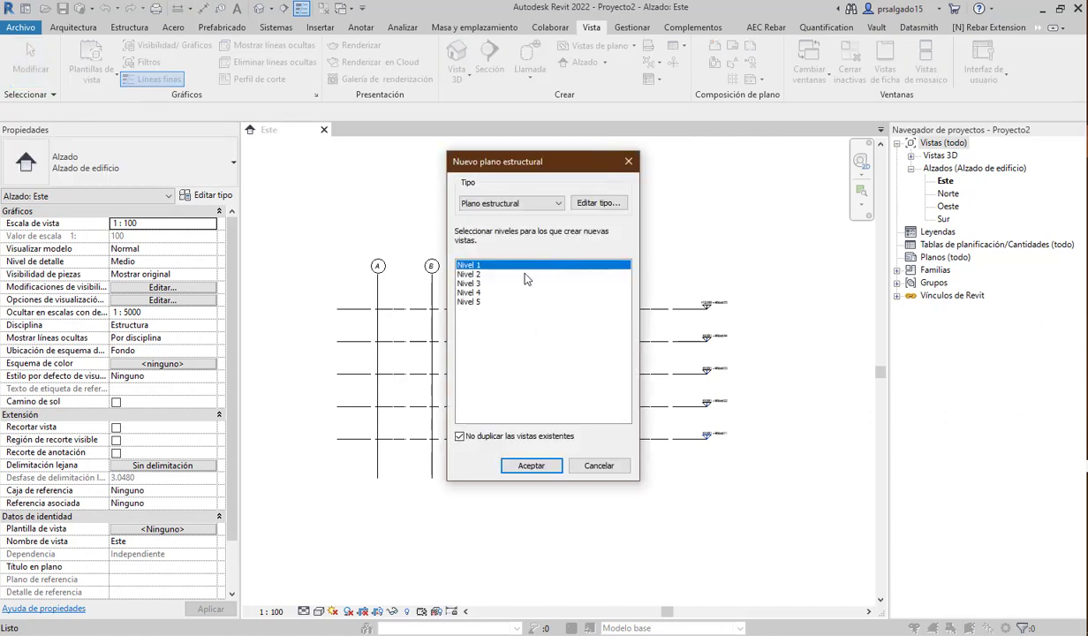
left_click(476, 302, "shift")
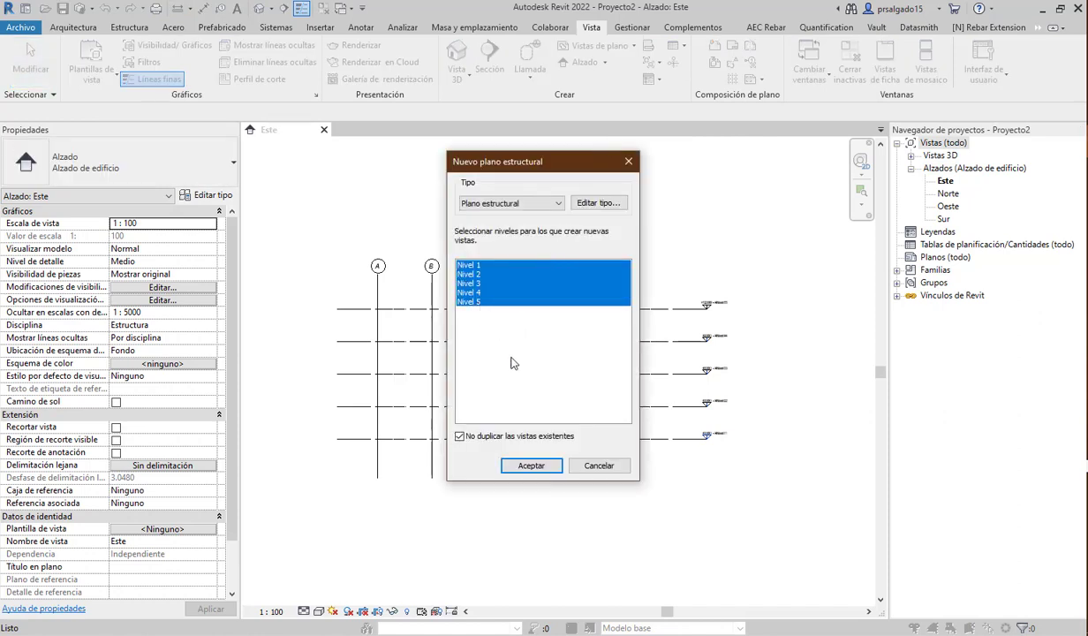
left_click(531, 468)
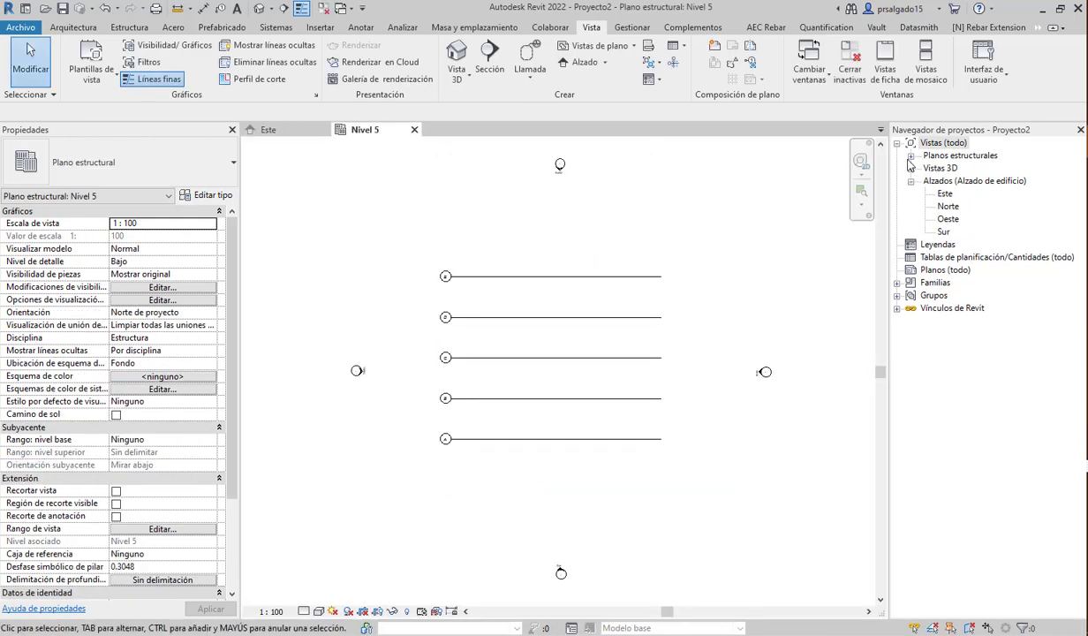
- Open the Nivel 1 structural plan from the Project Browser
left_click(911, 155)
left_click(951, 169)
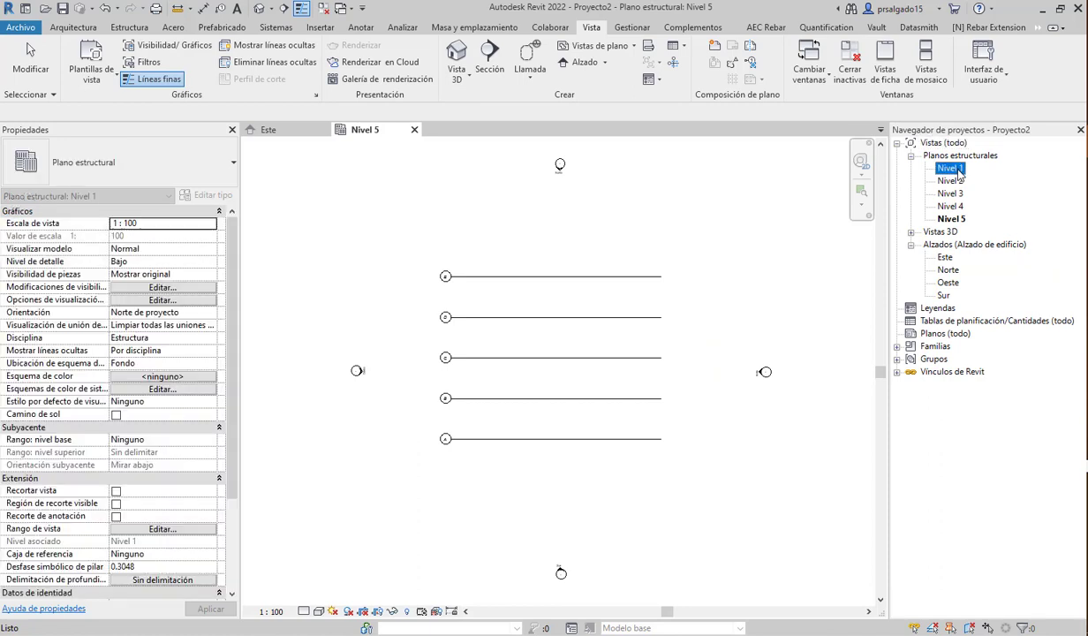
double_click(951, 168)
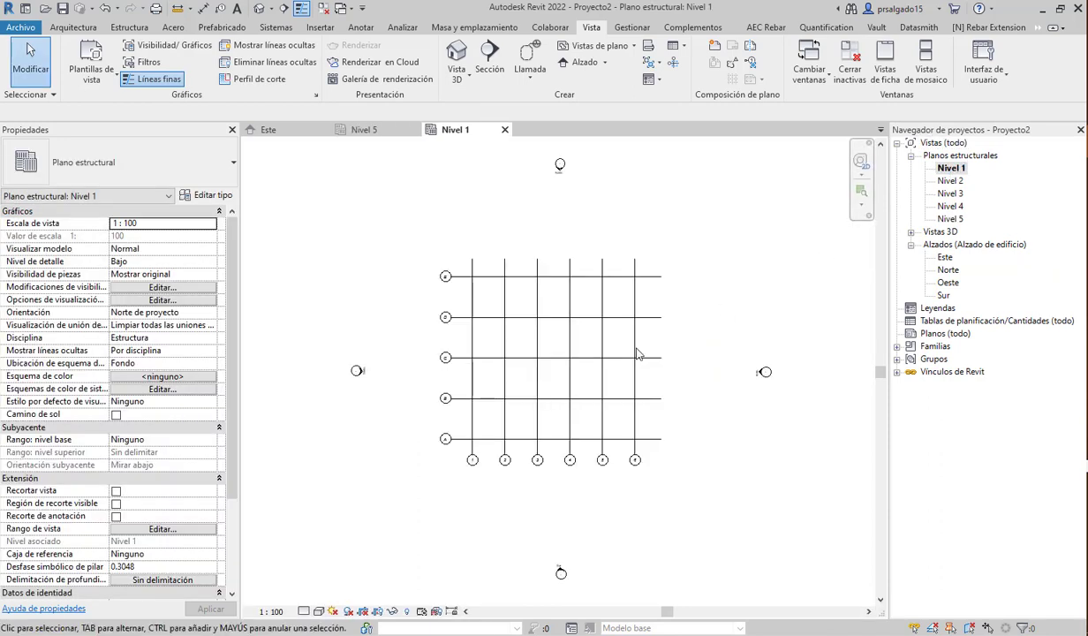
- Start Copiar/Supervisar with the linked ARQUITECTONICO_1 model as source in the Nivel 1 plan
scroll(513, 389, "up", 1)
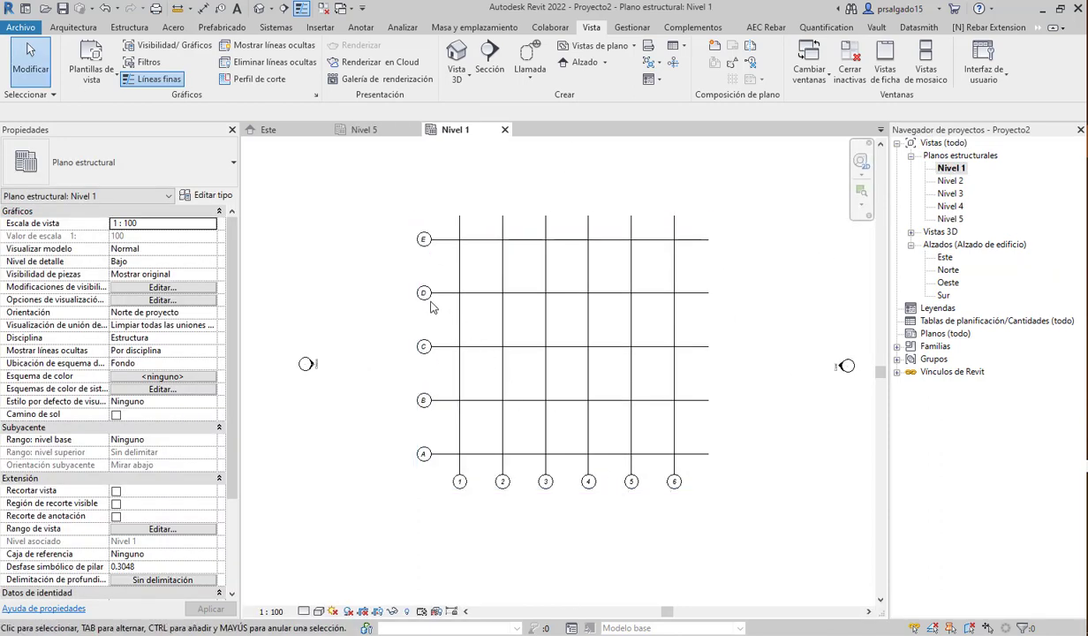
scroll(432, 303, "down", 1)
scroll(461, 370, "up", 2)
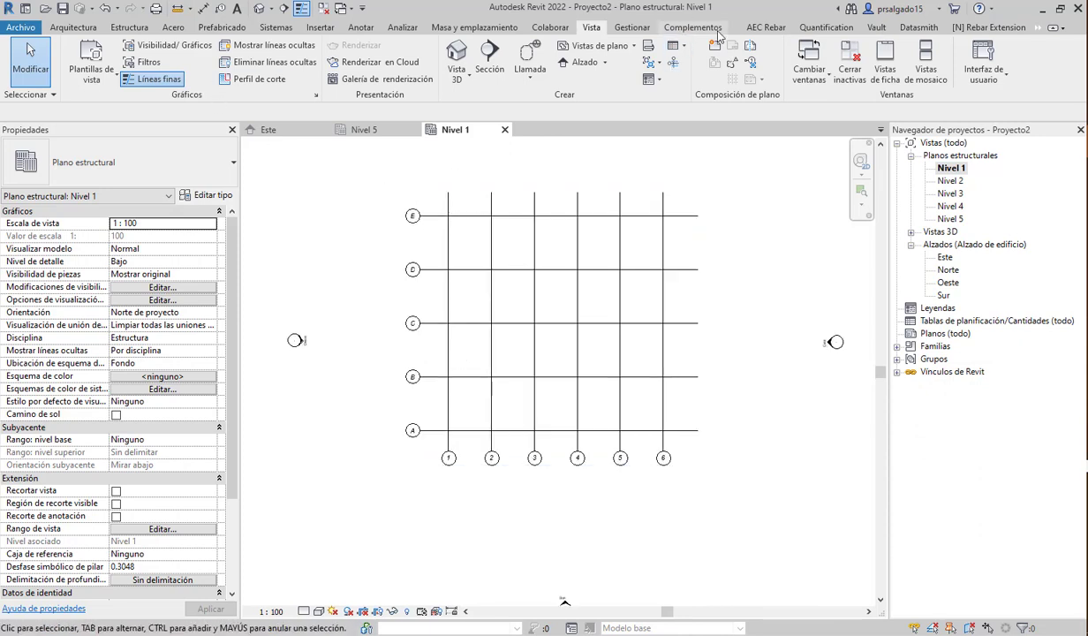
left_click(541, 29)
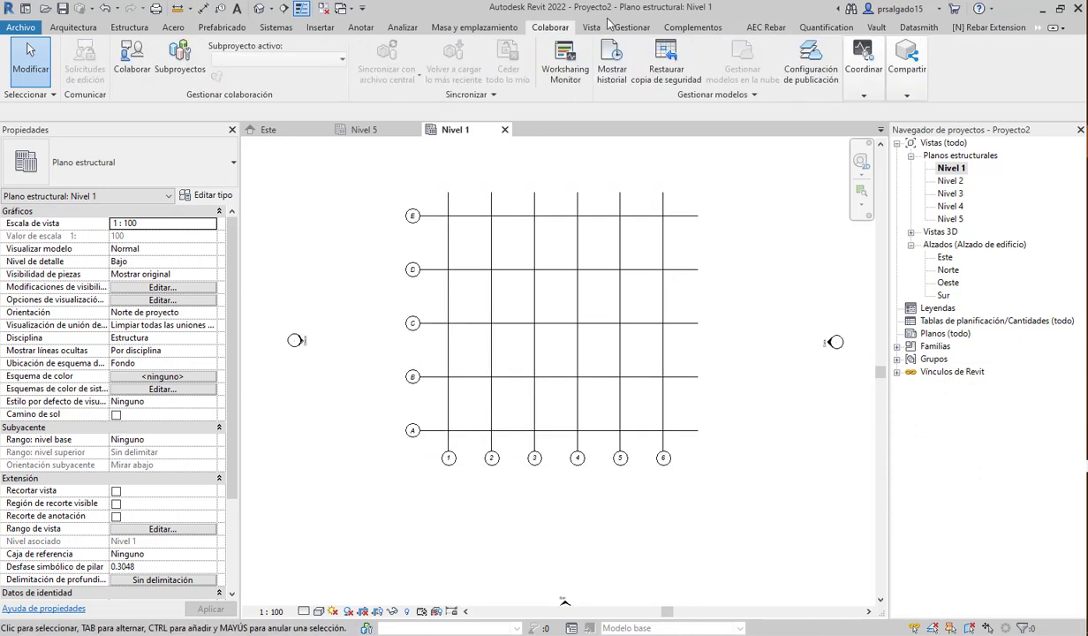
left_click(865, 78)
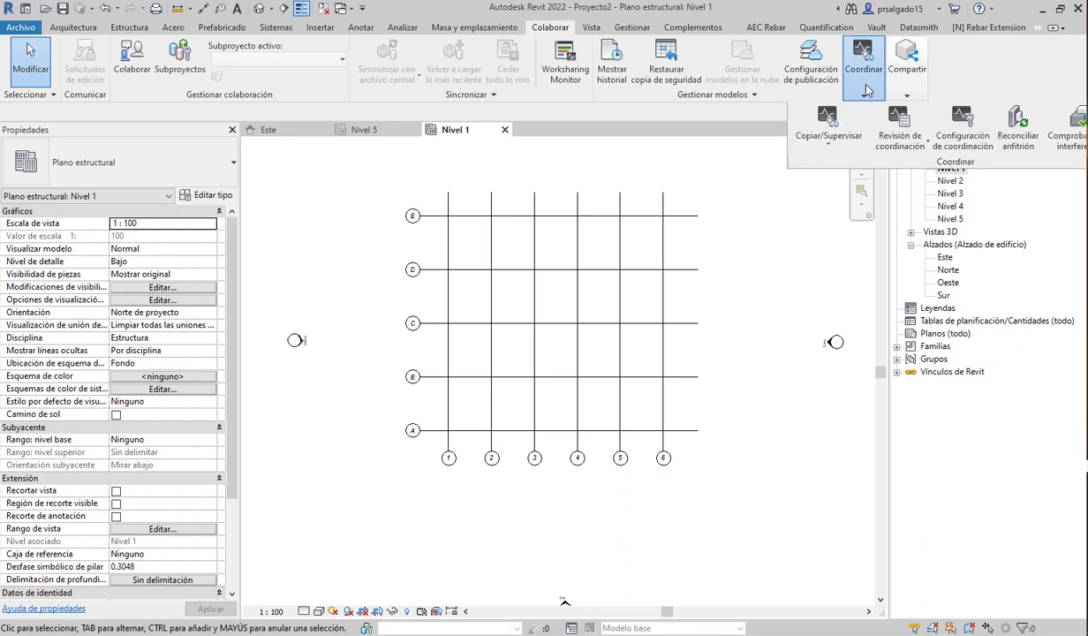
left_click(828, 144)
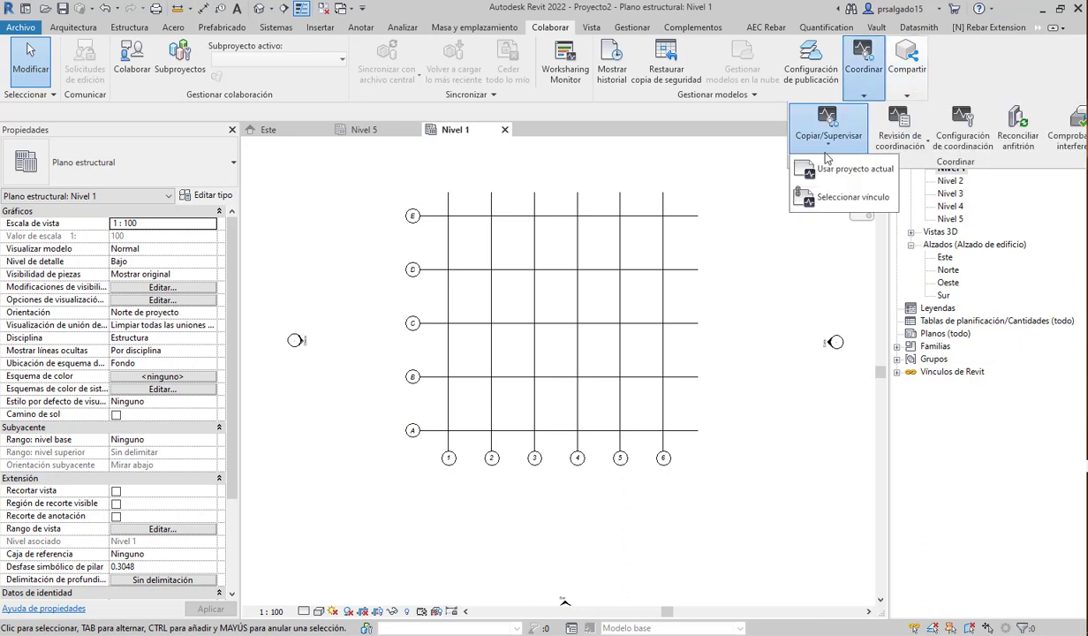
left_click(844, 198)
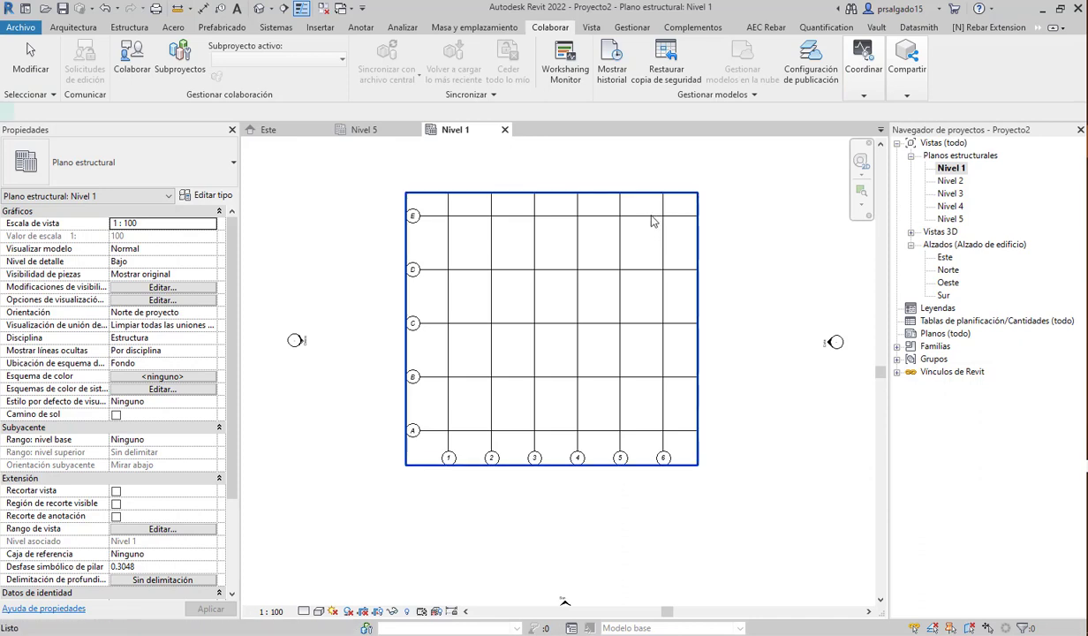
left_click(651, 217)
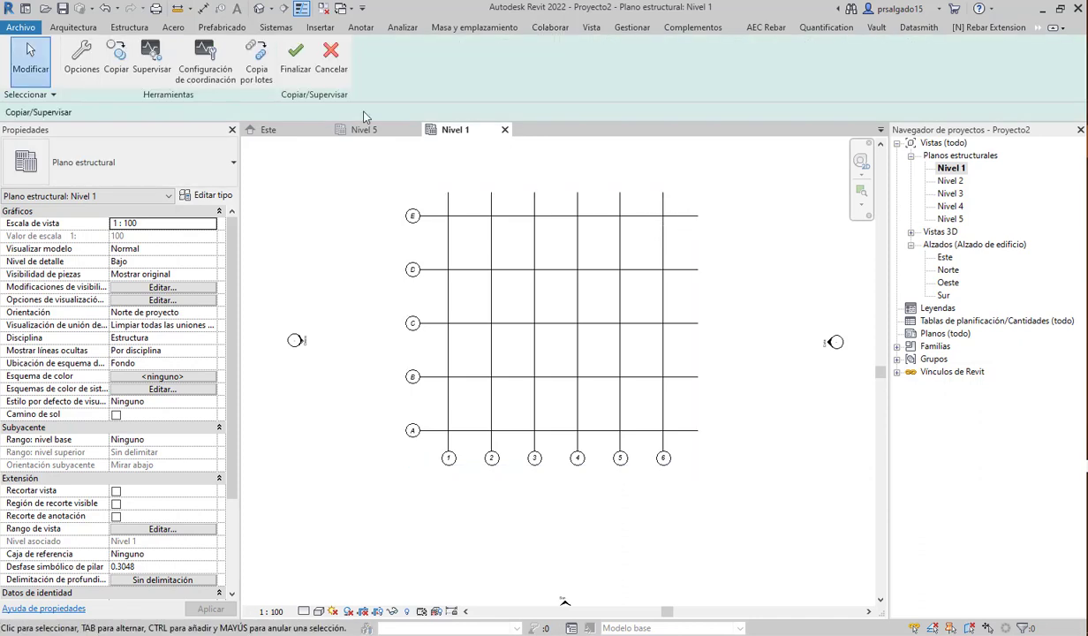
- Copy all 11 linked grids (A–E, 1–6) using Múltiple and finish the session
left_click(119, 70)
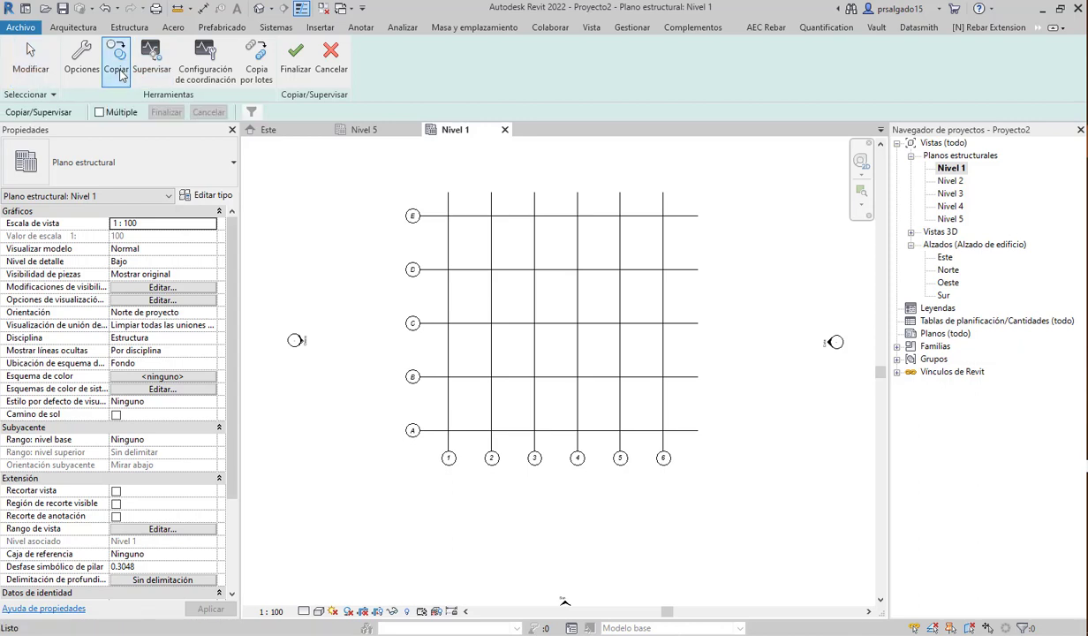
left_click(100, 112)
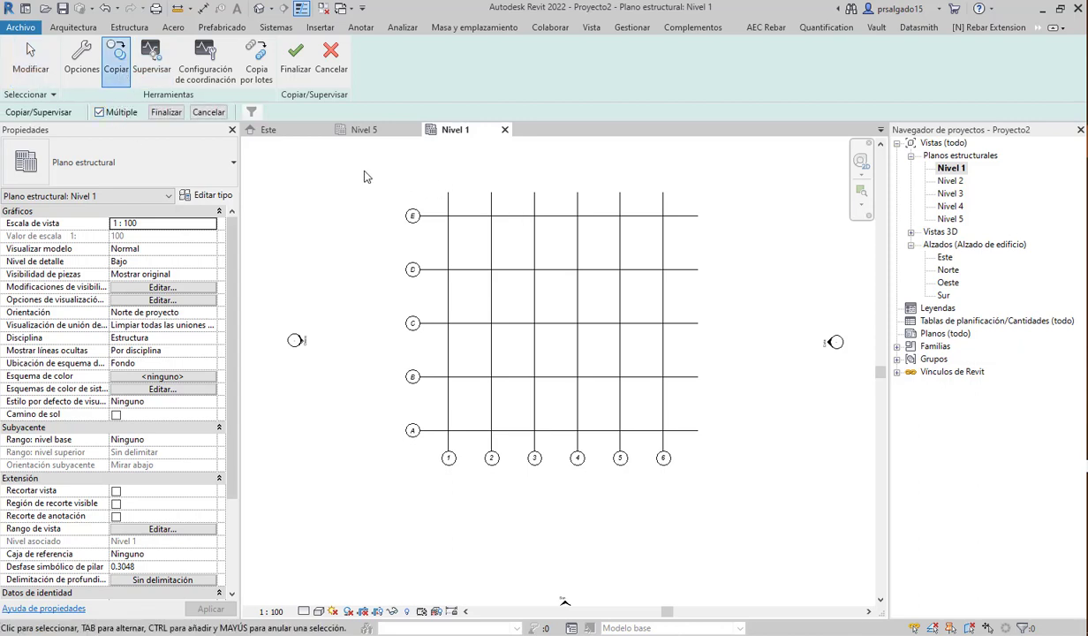
left_click_drag(361, 173, 731, 511)
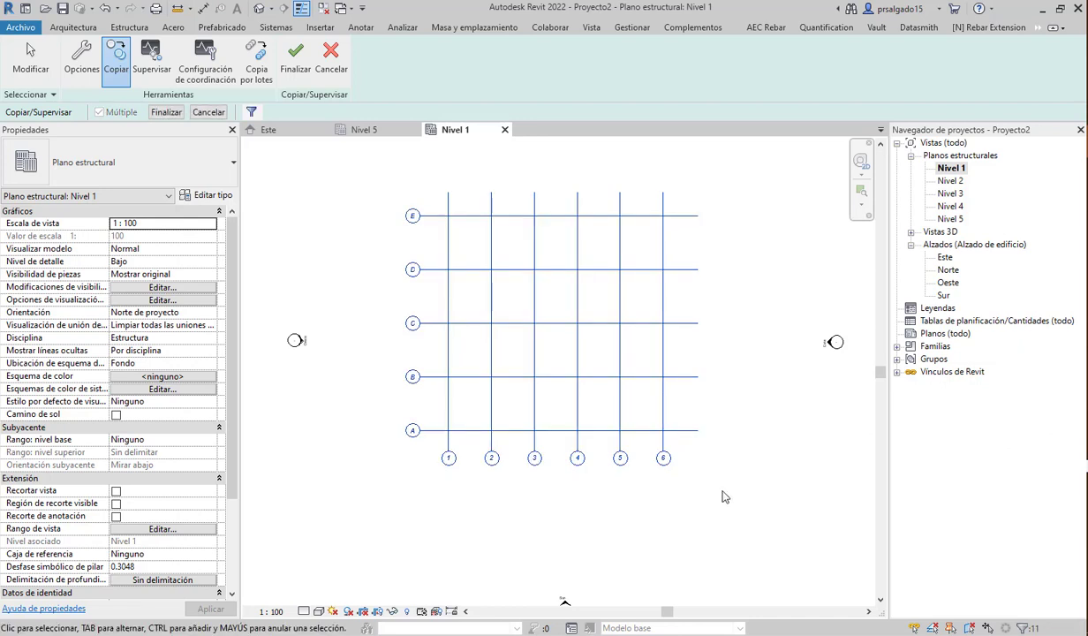
left_click(166, 112)
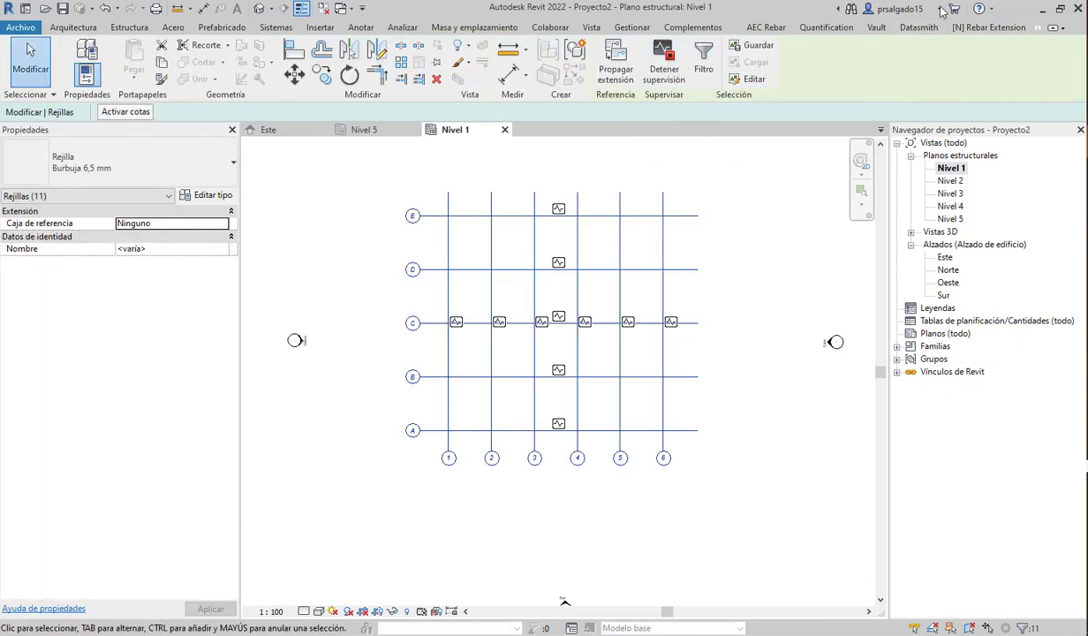
left_click(549, 28)
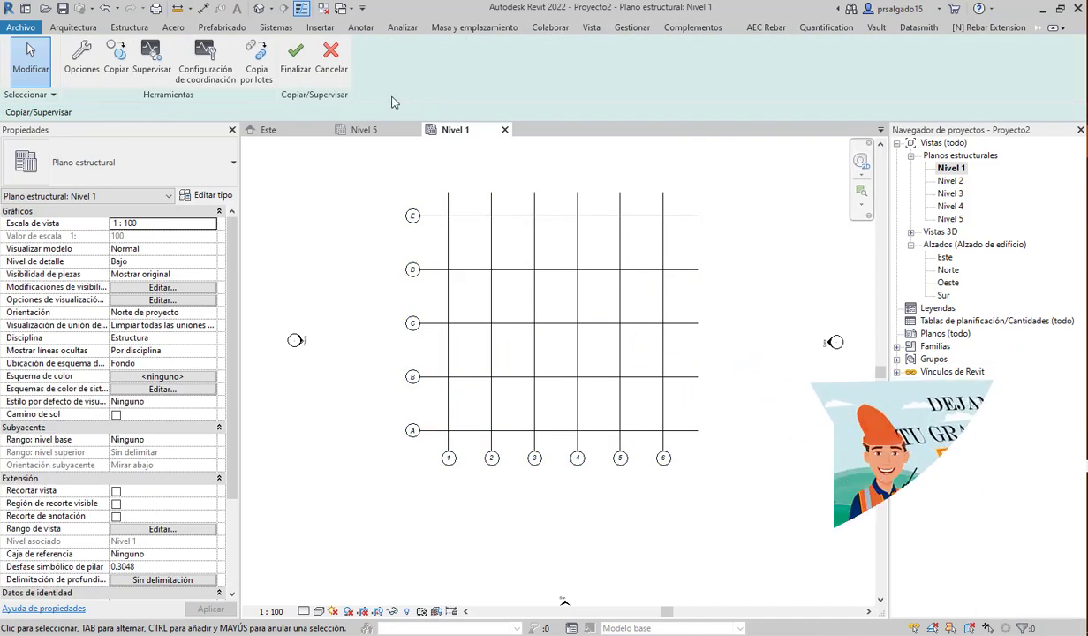
left_click(294, 62)
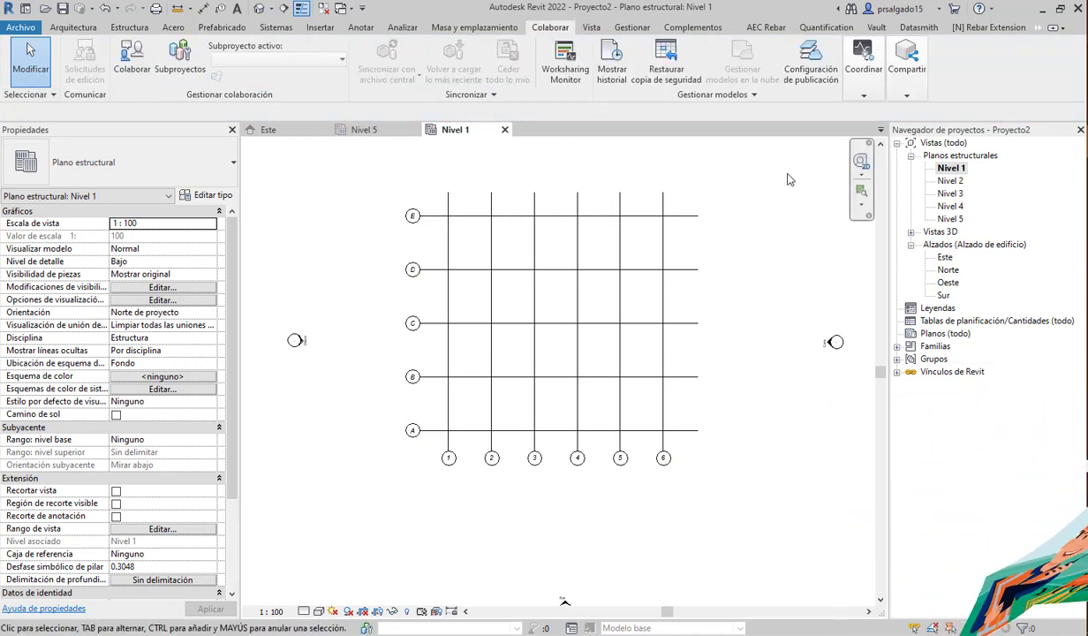
- Open the Nivel 2 structural plan and select the ARQUITECTONICO_1.rvt link in Manage Links
double_click(955, 181)
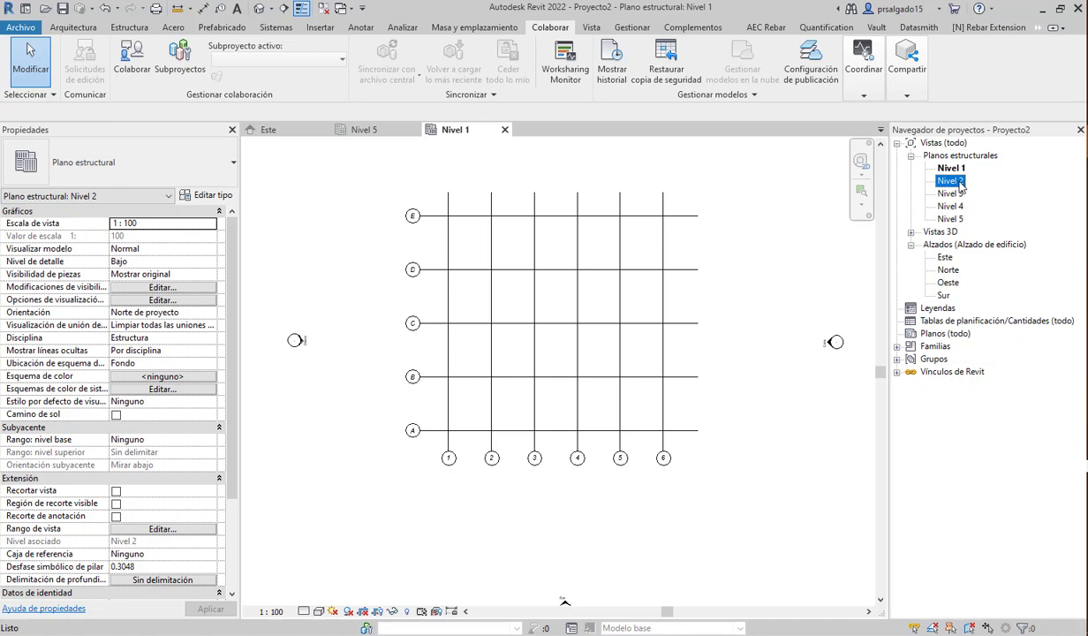
left_click(633, 27)
left_click(621, 70)
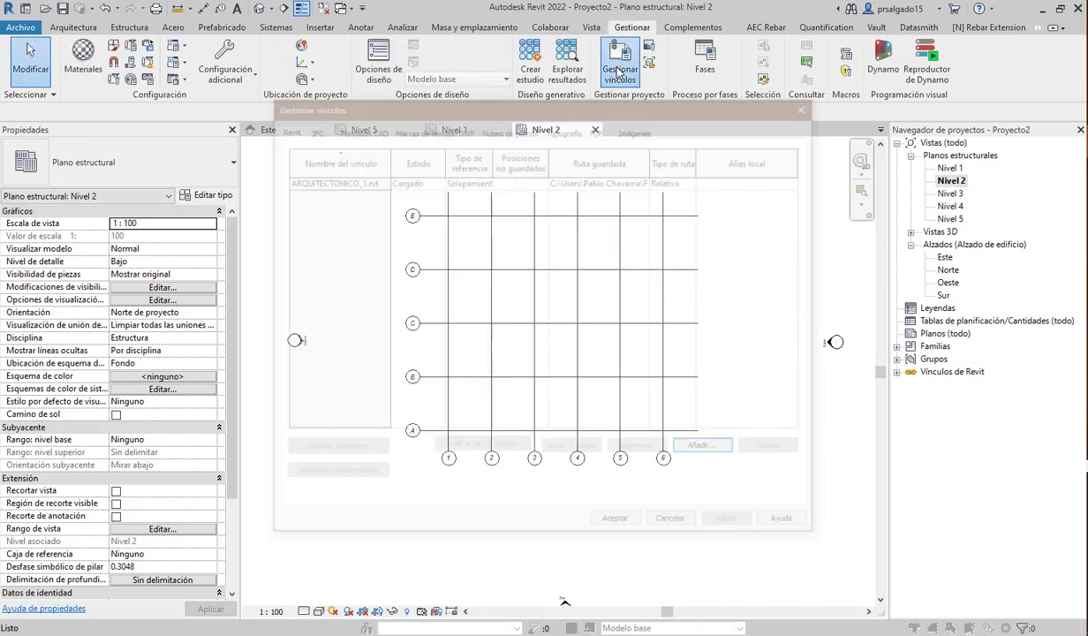
left_click(351, 179)
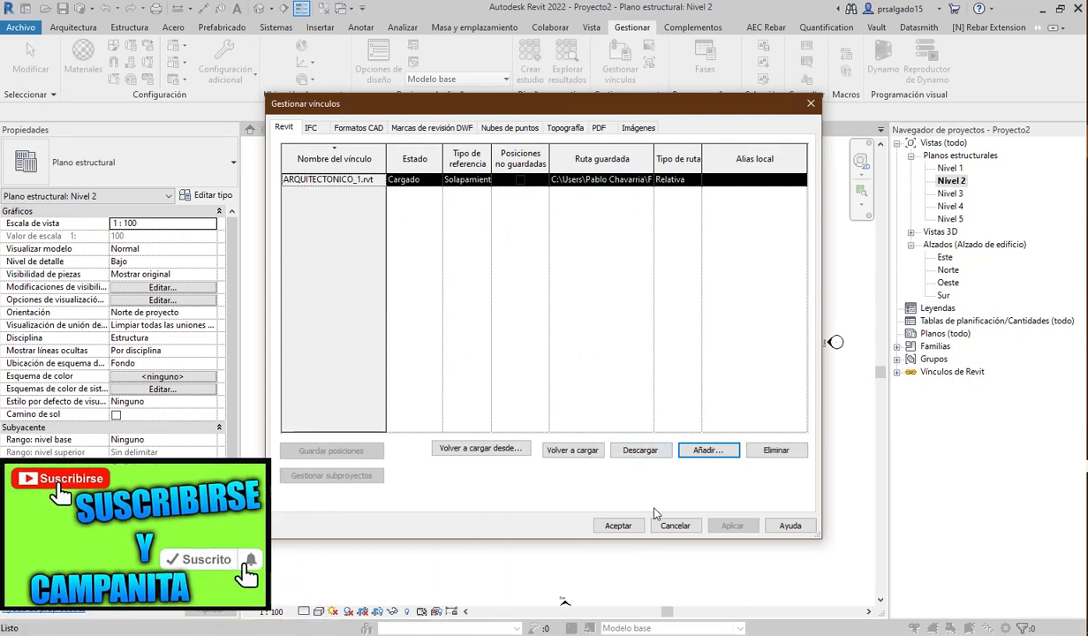
- Remove the ARQUITECTONICO_1.rvt link from the project and confirm
left_click_drag(630, 115, 383, 130)
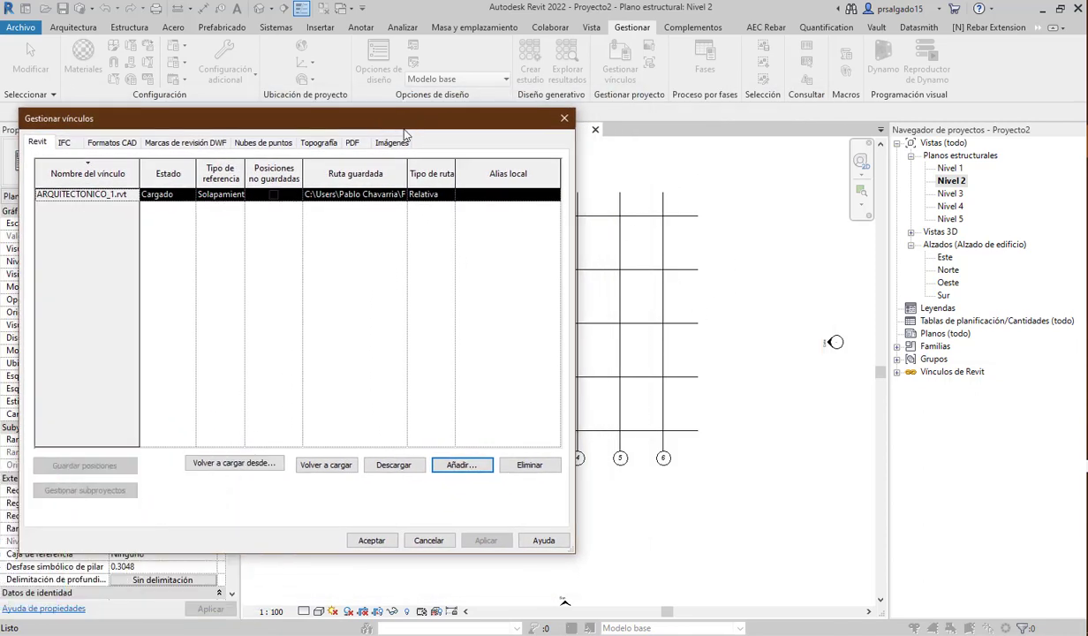
left_click_drag(398, 124, 805, 86)
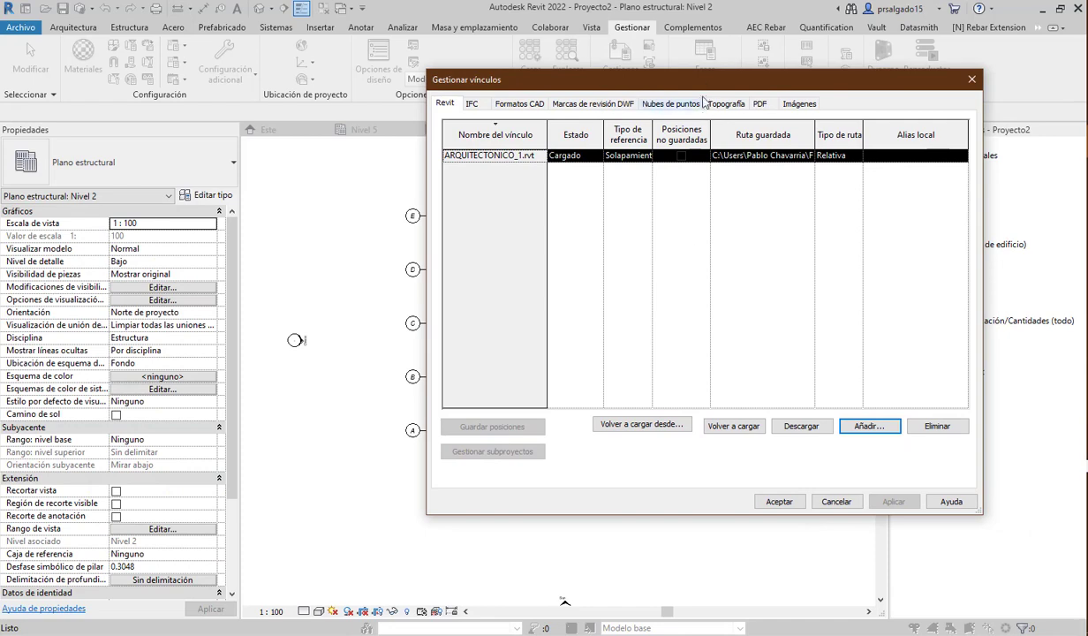
left_click_drag(671, 90, 606, 91)
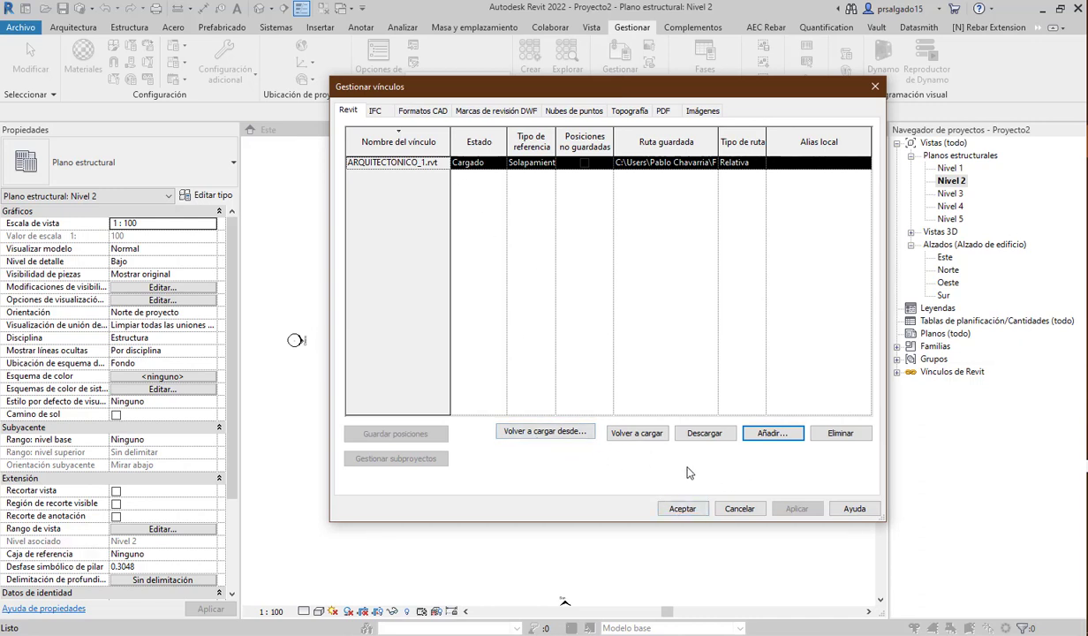
left_click(824, 434)
left_click(576, 344)
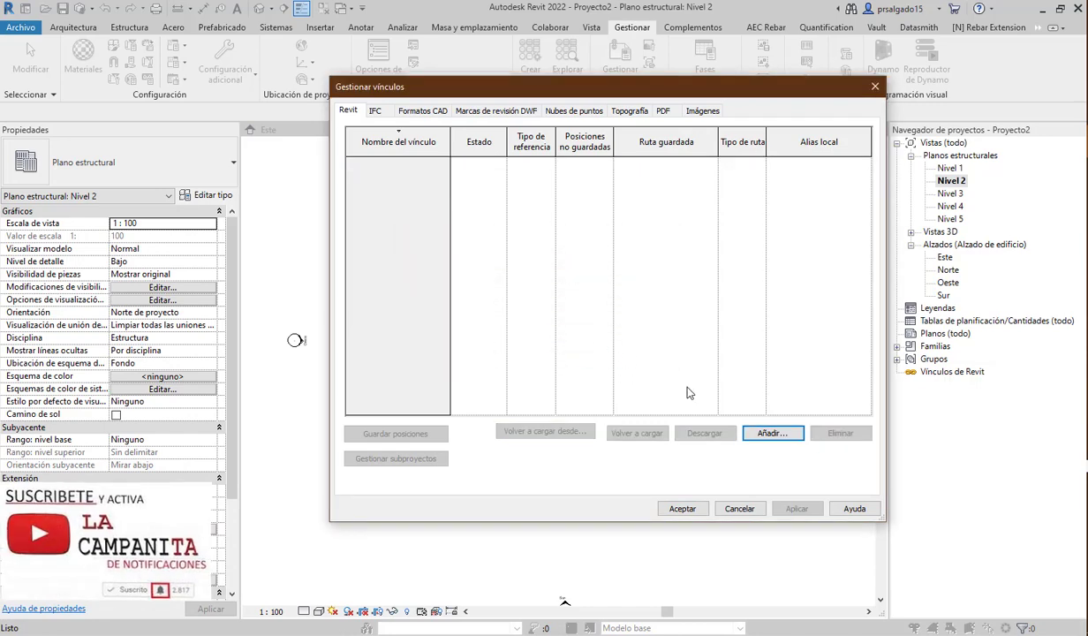
left_click(682, 509)
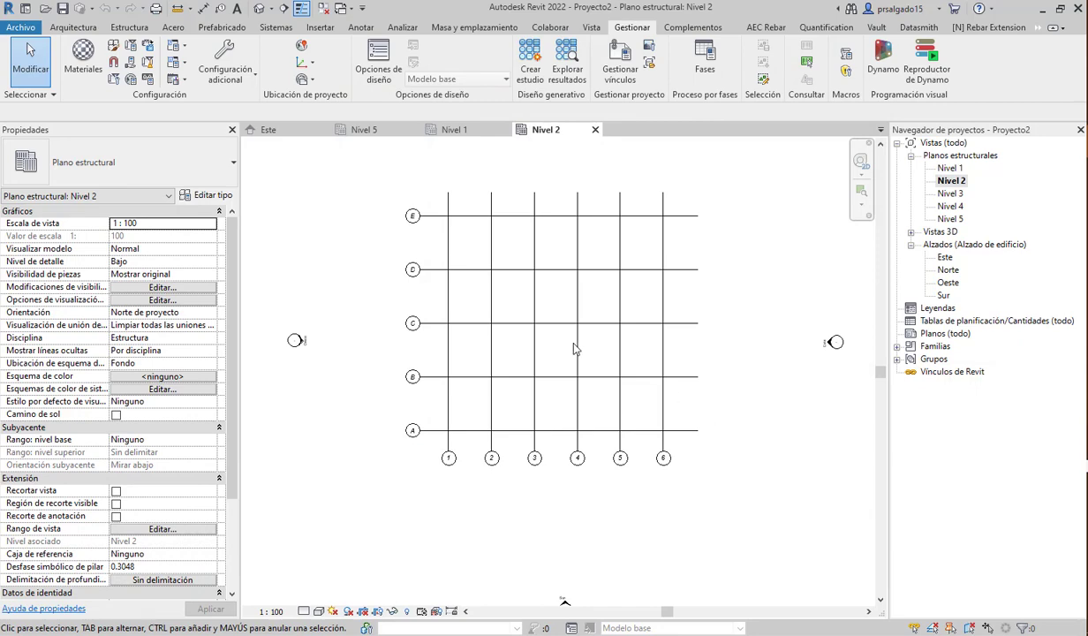
- Open the Nivel 3, Nivel 4 and Nivel 5 structural plans in turn, then the Este elevation
left_click(960, 193)
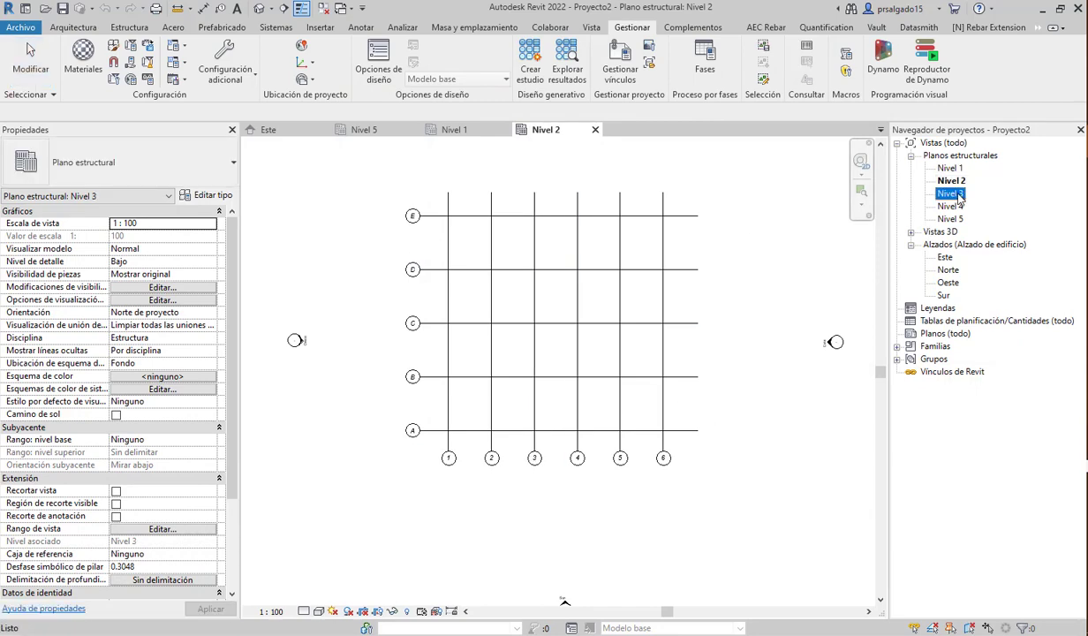
double_click(954, 193)
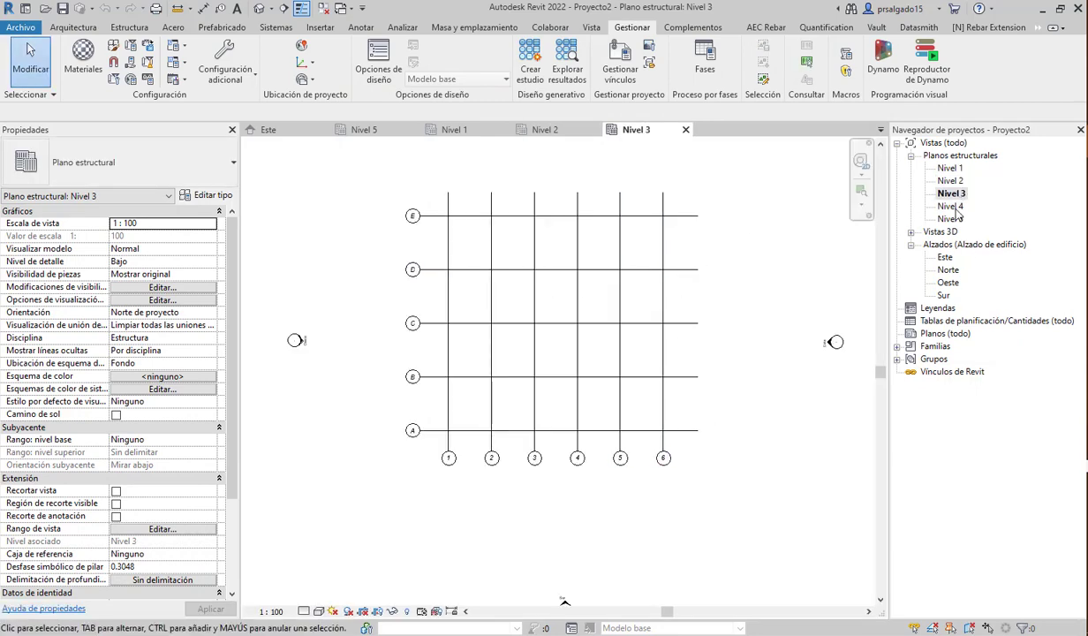
double_click(953, 207)
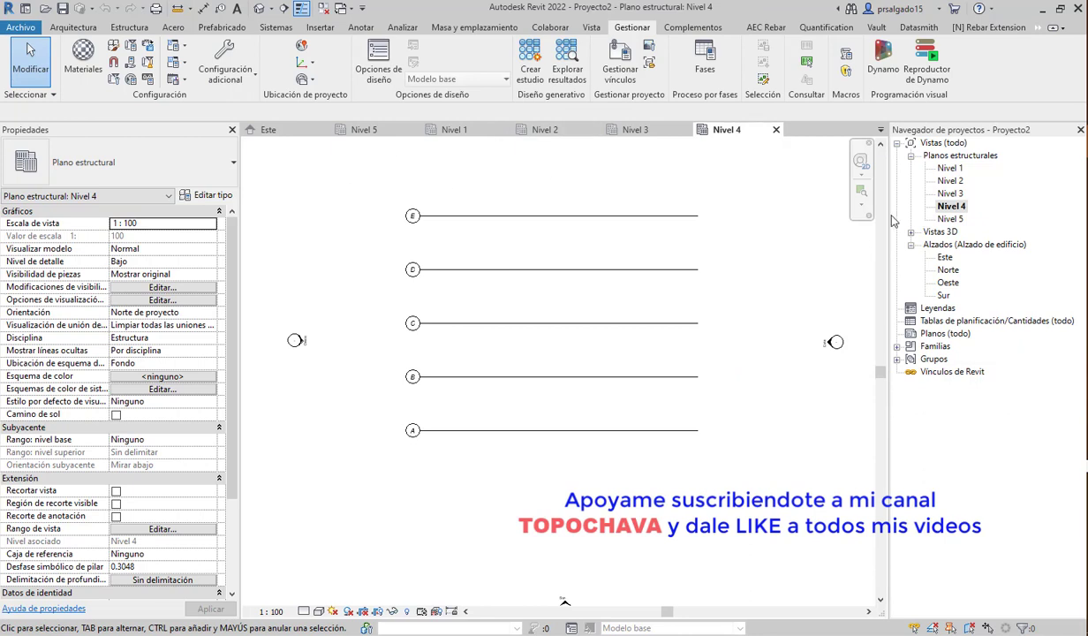
double_click(950, 219)
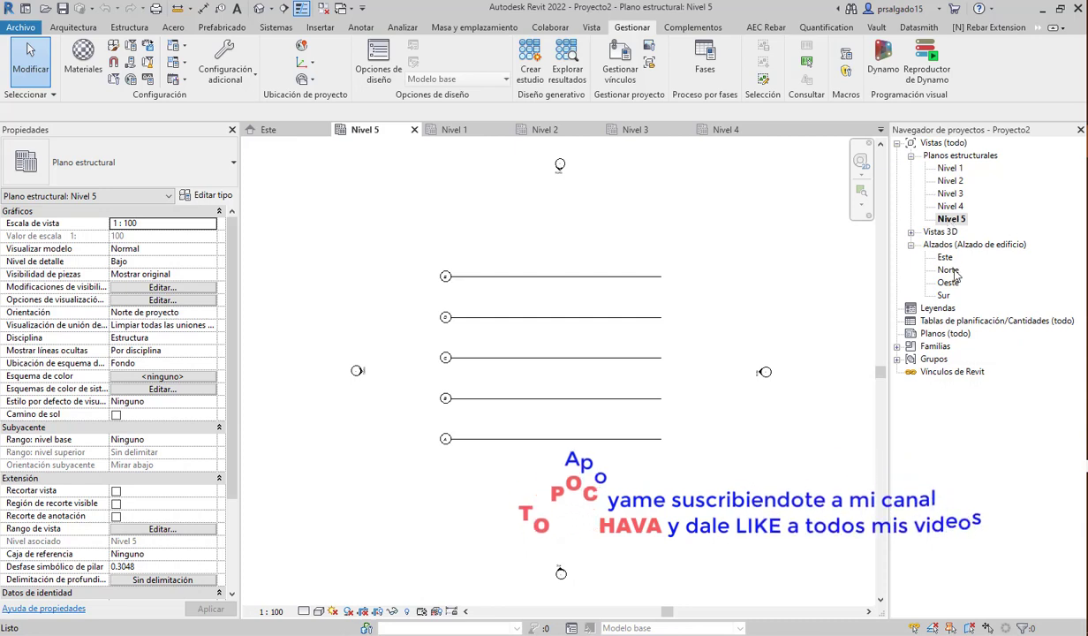
double_click(945, 257)
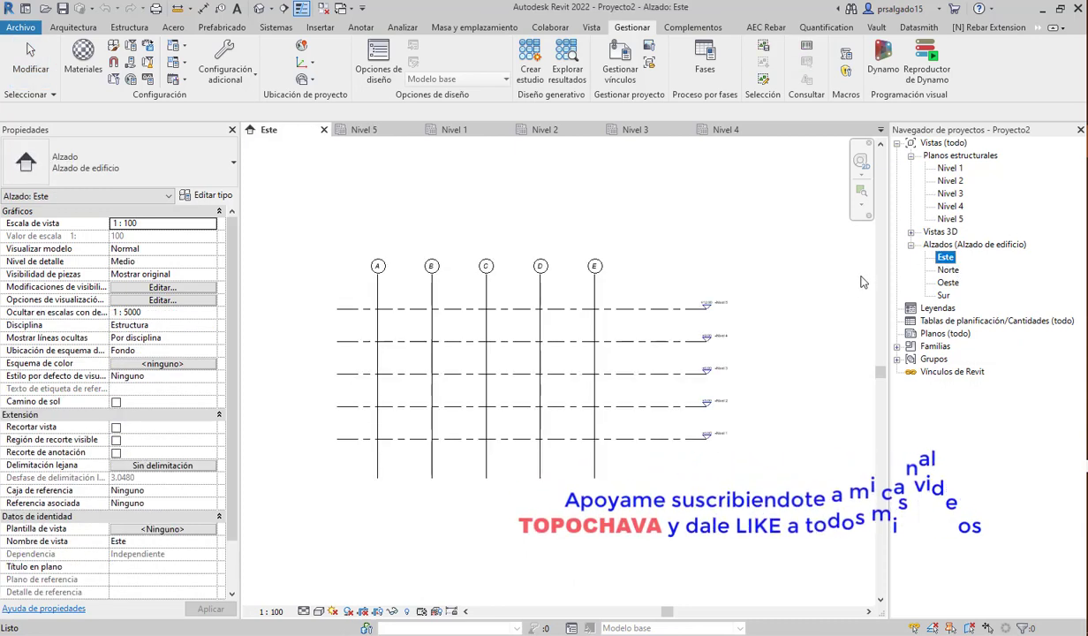
- In the Norte elevation, extend grids 1–6 above Nivel 5 and below Nivel 1
double_click(948, 270)
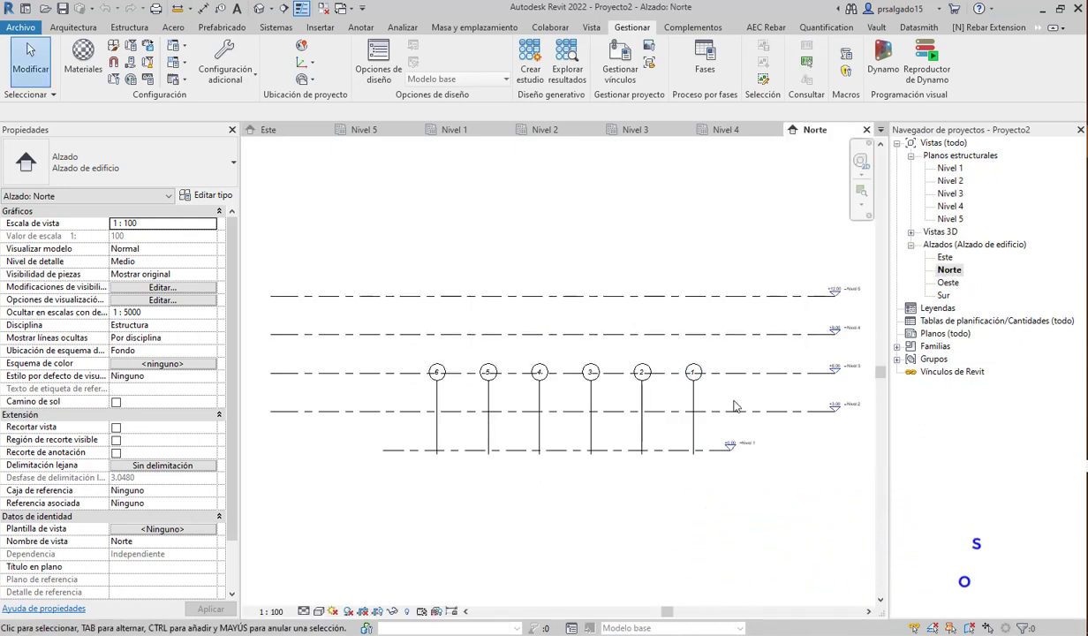
scroll(651, 466, "down", 2)
scroll(520, 470, "up", 2)
scroll(434, 475, "down", 2)
scroll(721, 384, "up", 1)
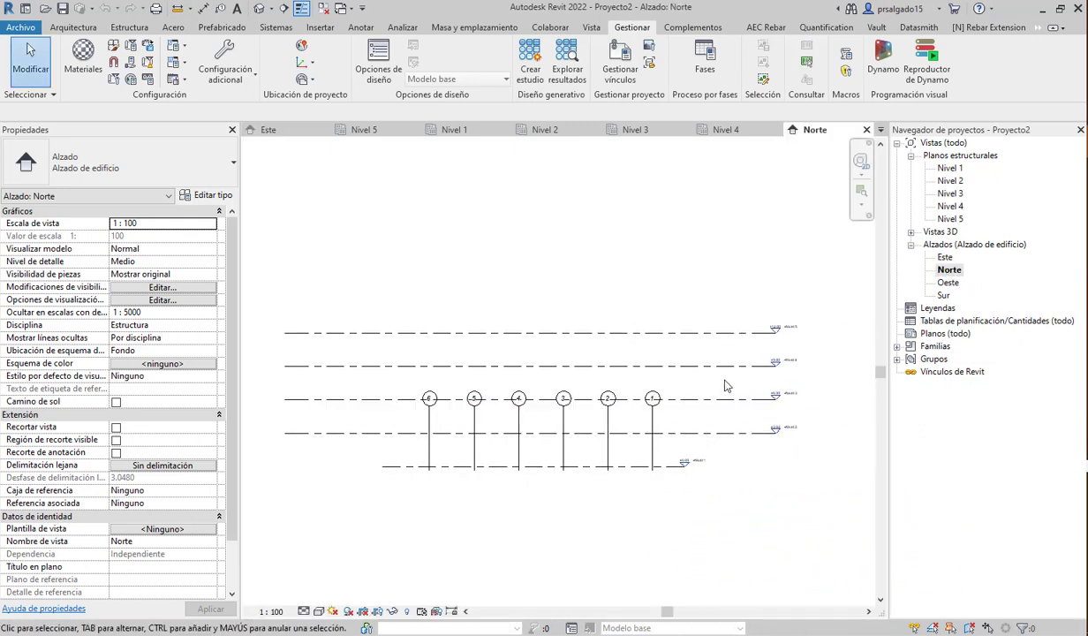
scroll(724, 387, "up", 1)
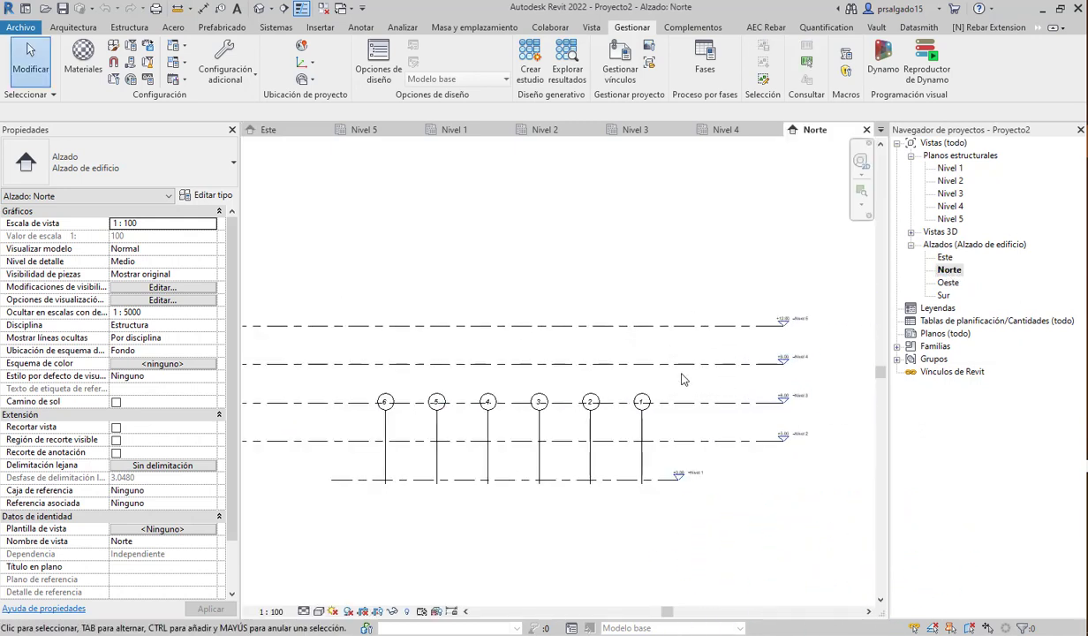
left_click(383, 439)
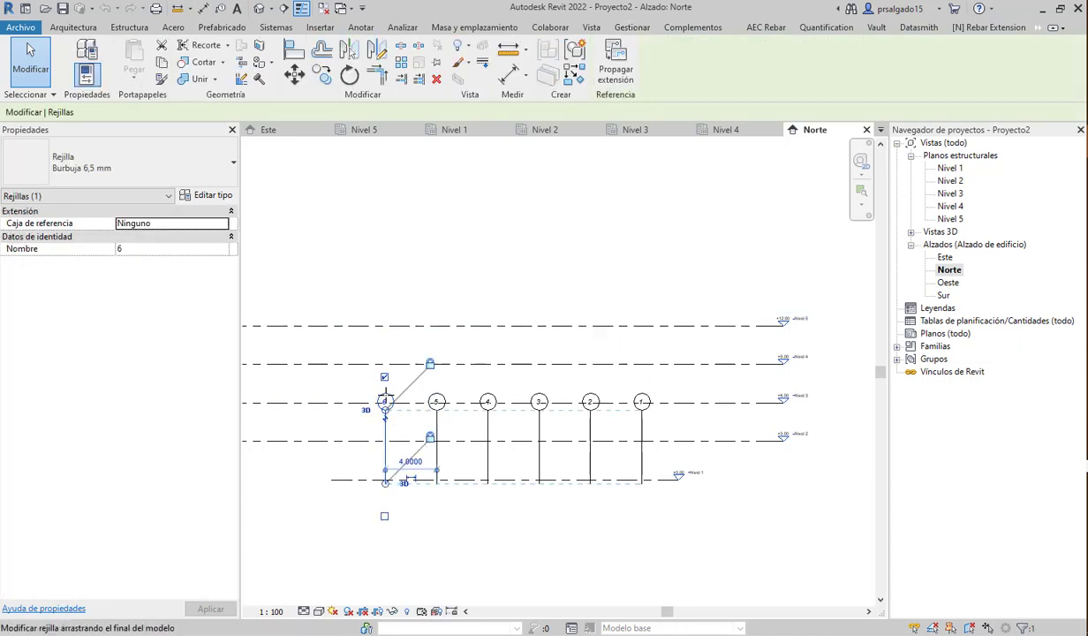
left_click_drag(386, 396, 394, 291)
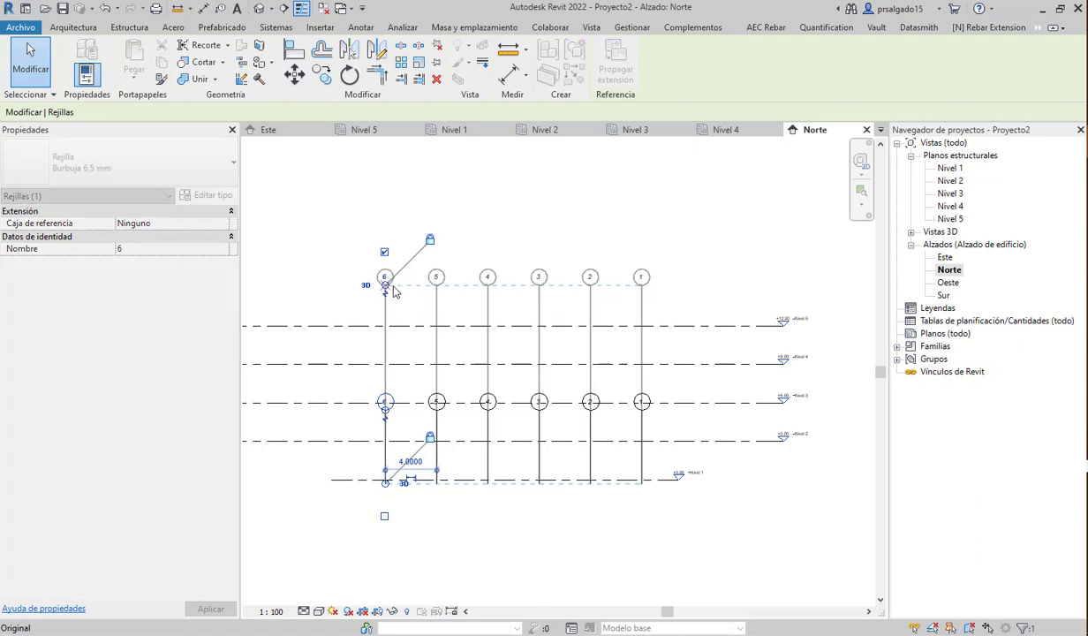
left_click_drag(385, 483, 386, 522)
- Align the level line ends evenly just beyond grids 1–6, matching Nivel 1 to the others
left_click(676, 482)
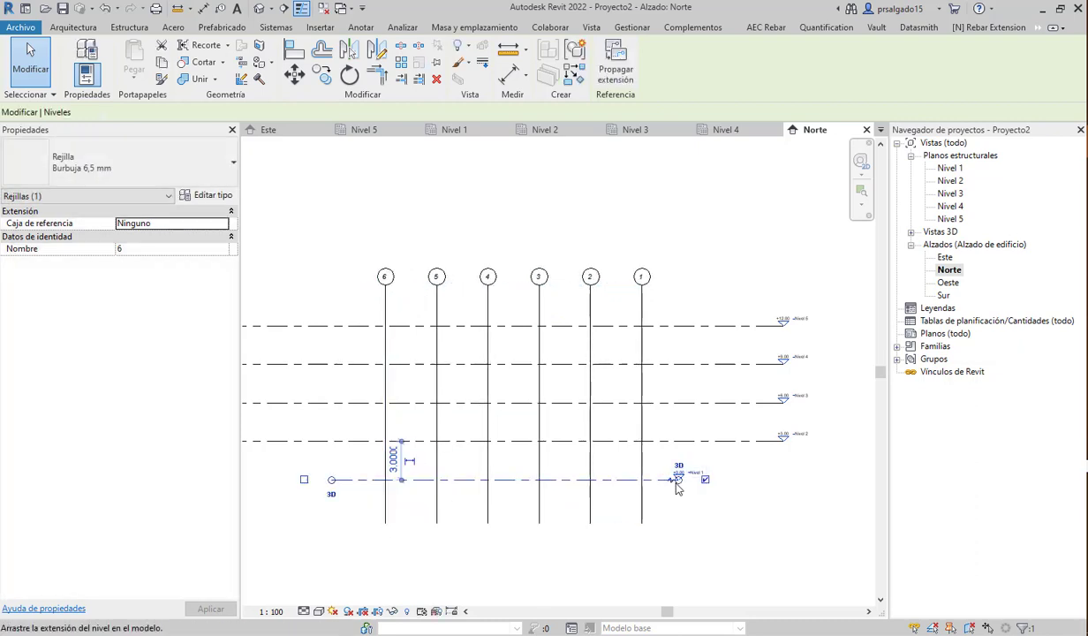
left_click_drag(676, 482, 783, 480)
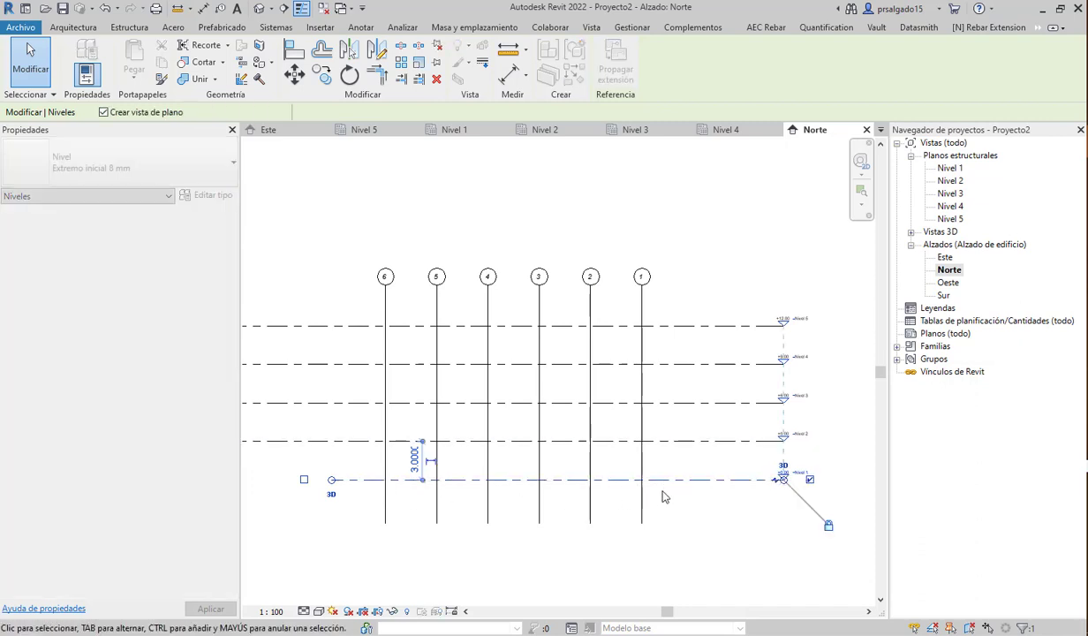
scroll(664, 498, "down", 2)
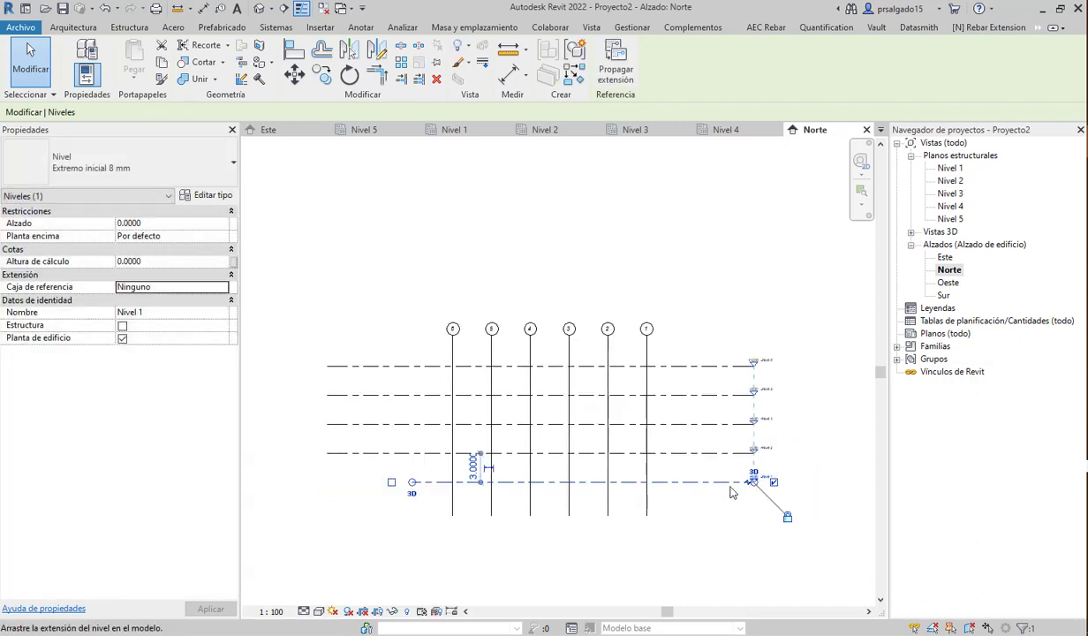
left_click_drag(753, 481, 682, 491)
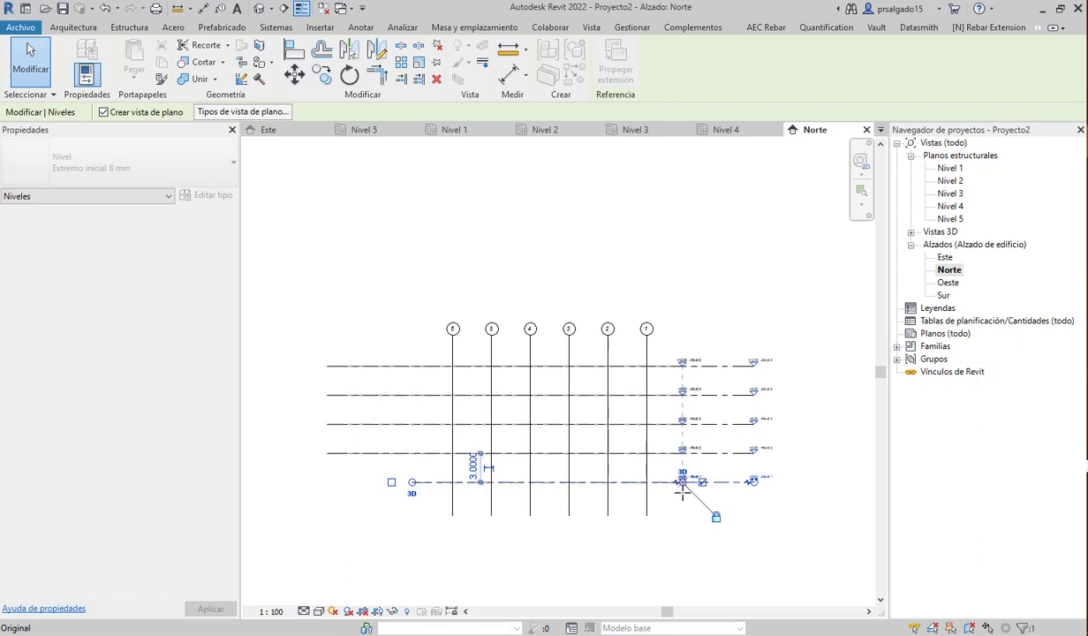
mouse_move(412, 482)
left_mouse_down()
mouse_move(327, 482)
mouse_move(417, 483)
left_mouse_up()
left_click(510, 559)
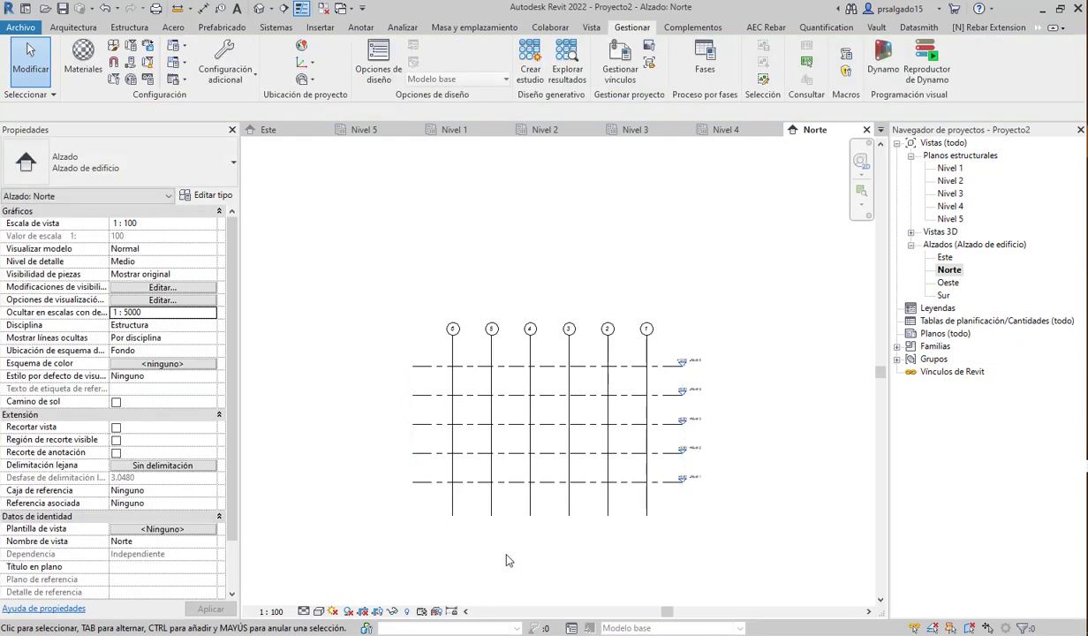
double_click(948, 282)
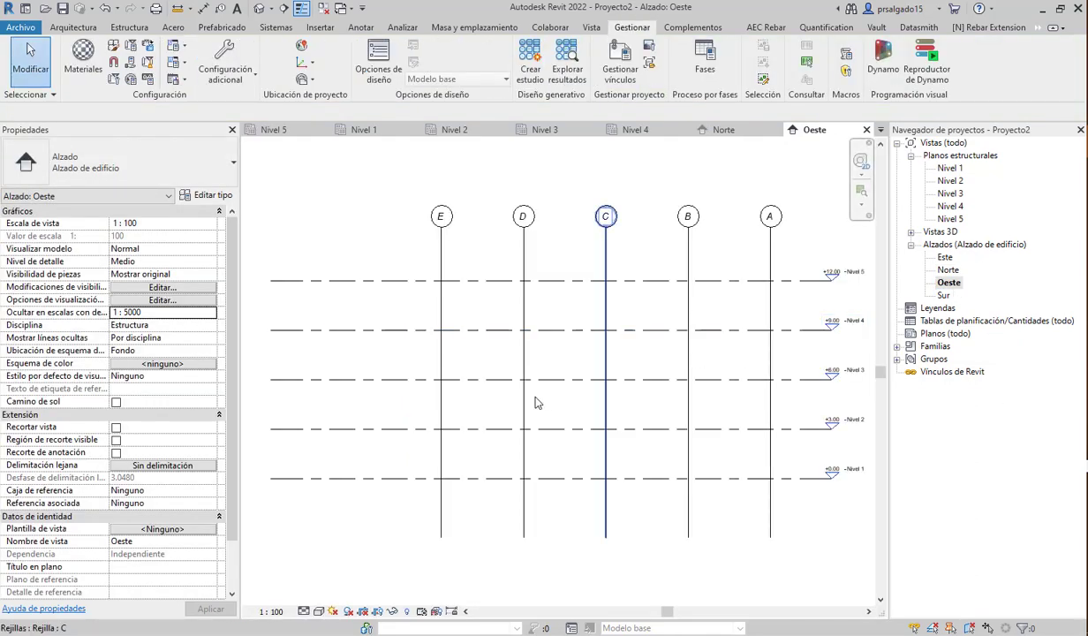
- Review the Sur elevation and the Nivel 1 through Nivel 5 structural plans
scroll(540, 397, "down", 3)
double_click(942, 297)
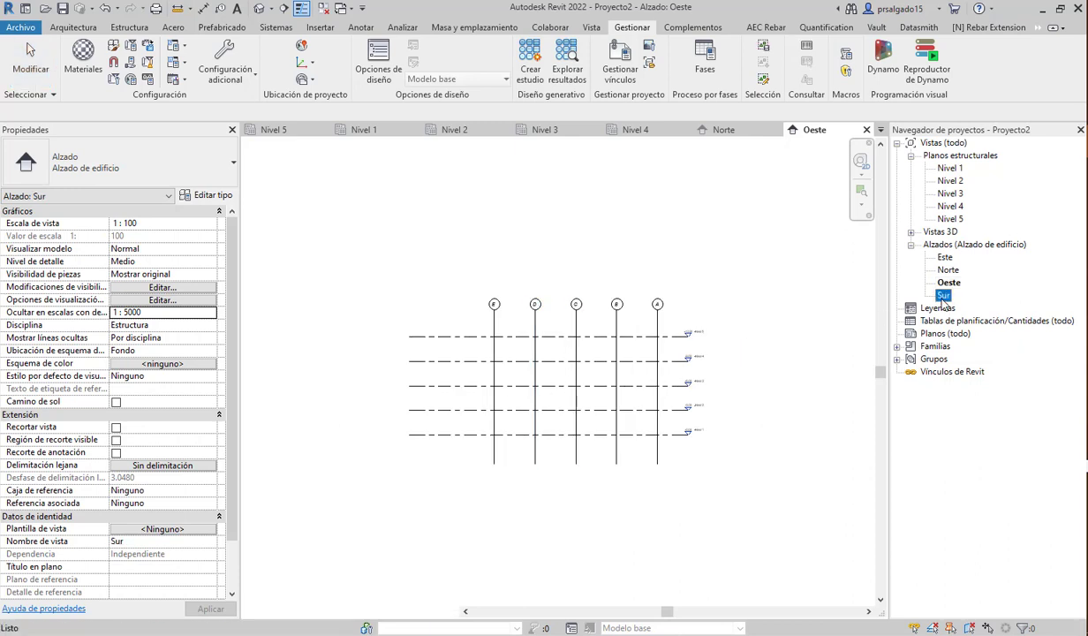
scroll(521, 347, "down", 1)
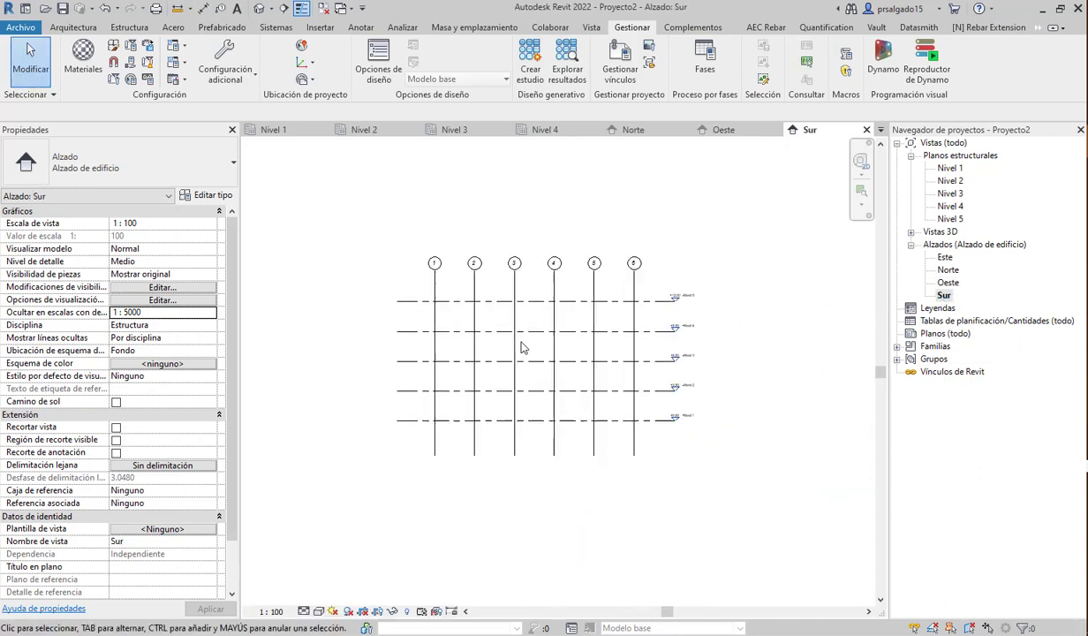
double_click(953, 171)
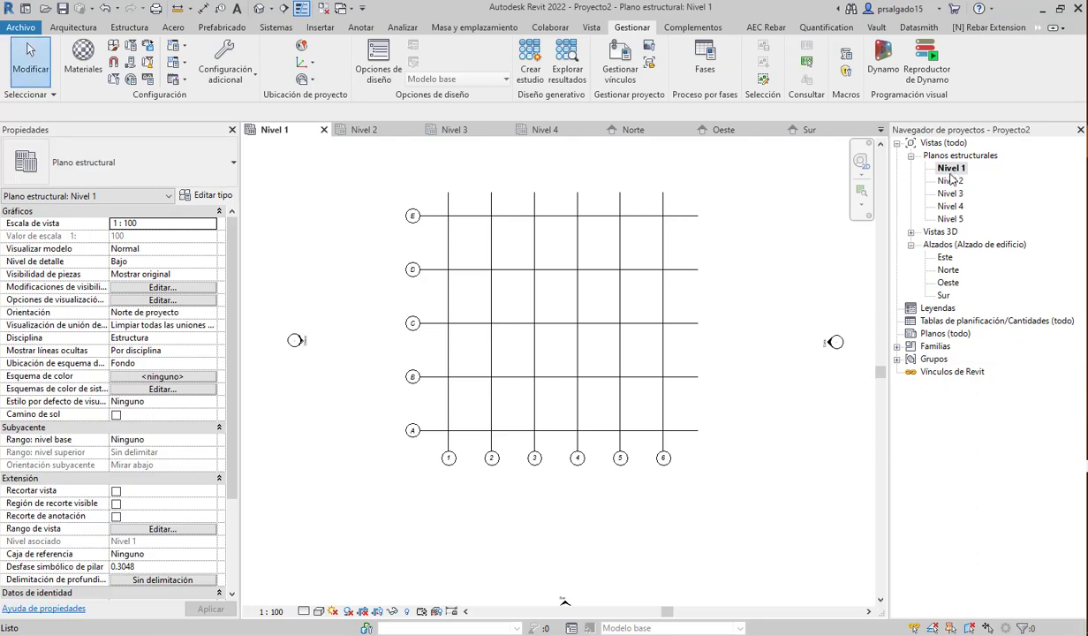
double_click(949, 181)
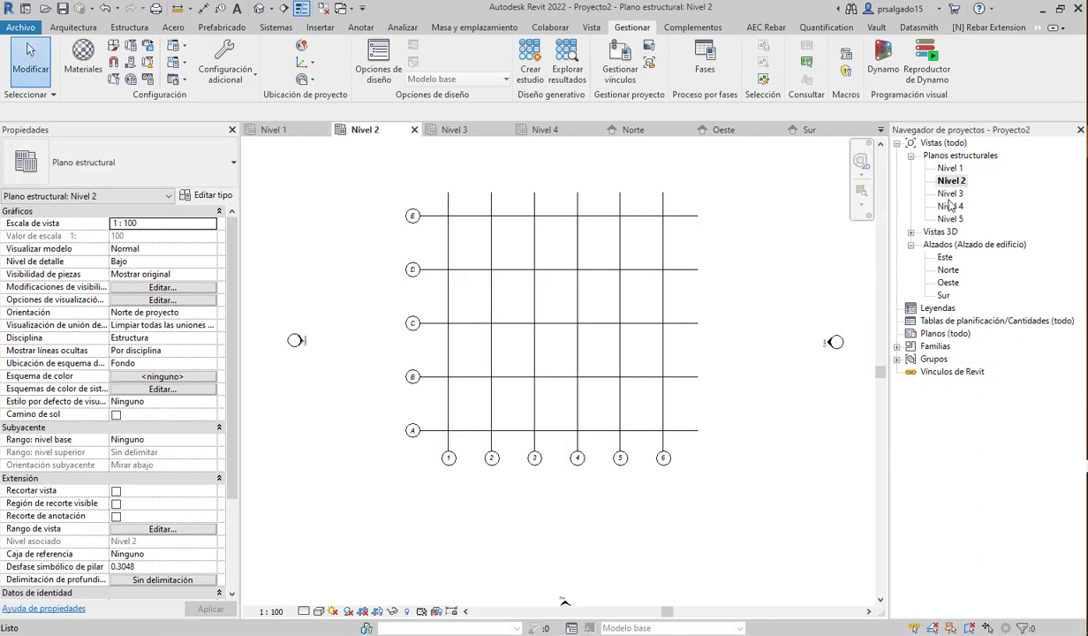
double_click(951, 194)
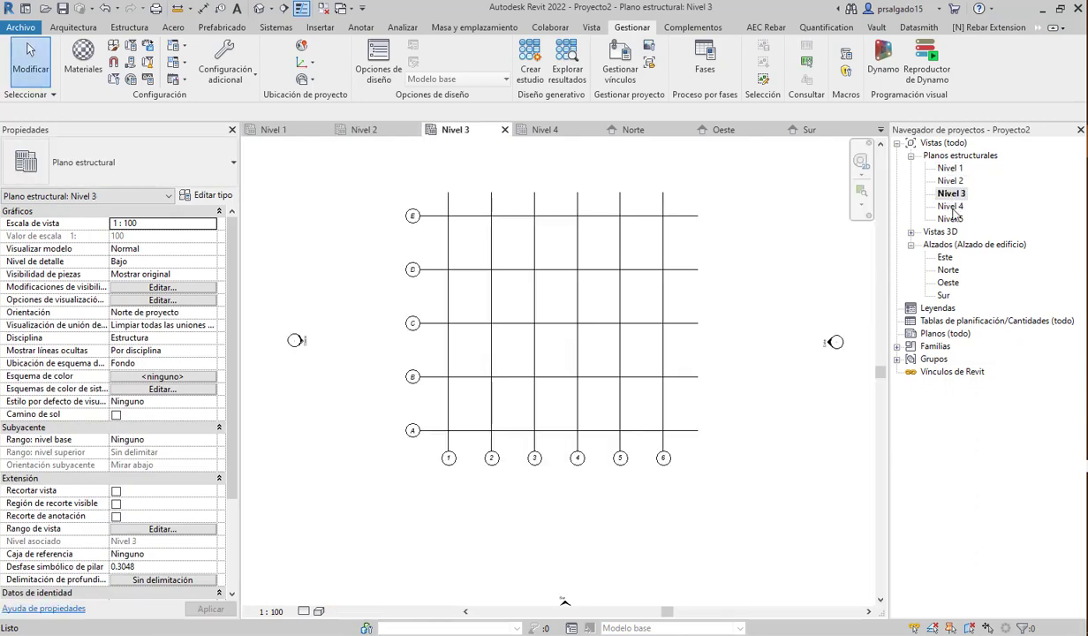
double_click(952, 205)
double_click(952, 218)
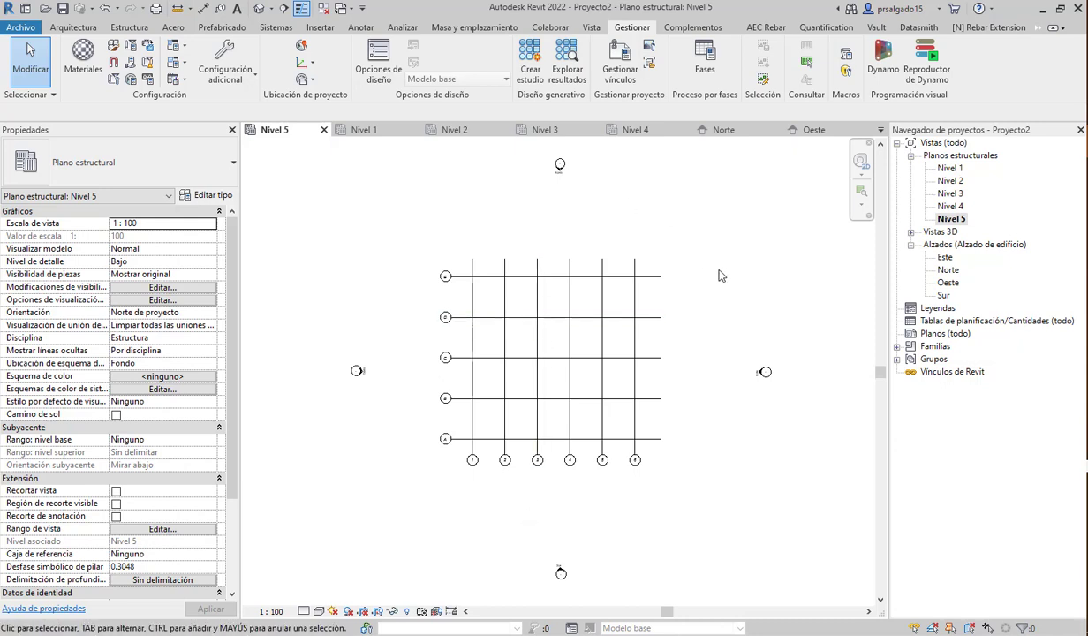
scroll(586, 505, "up", 2)
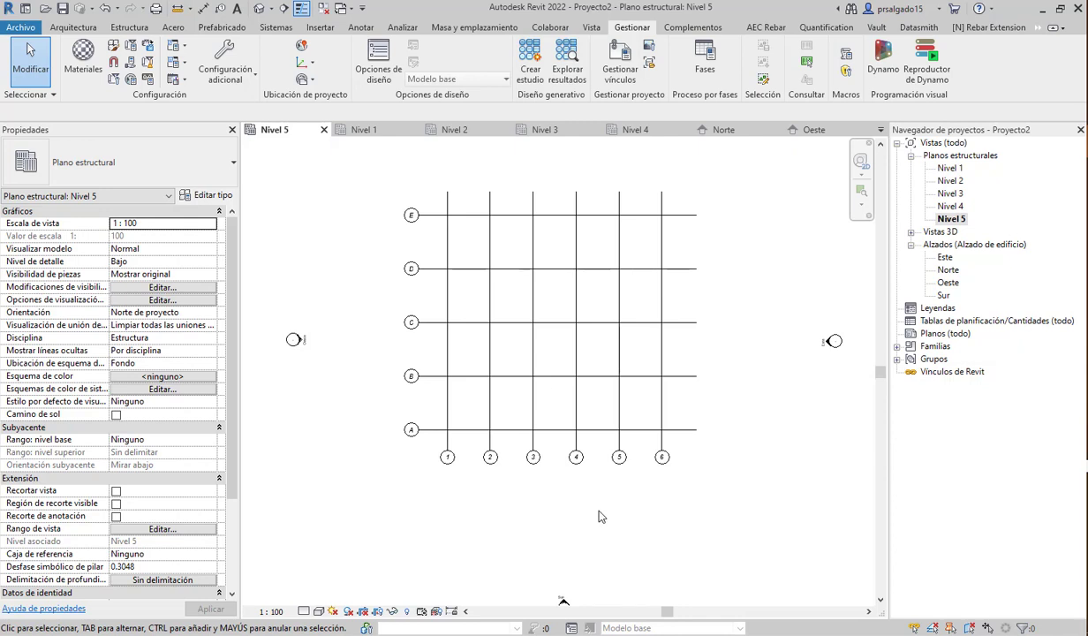
scroll(581, 492, "down", 1)
scroll(530, 292, "up", 2)
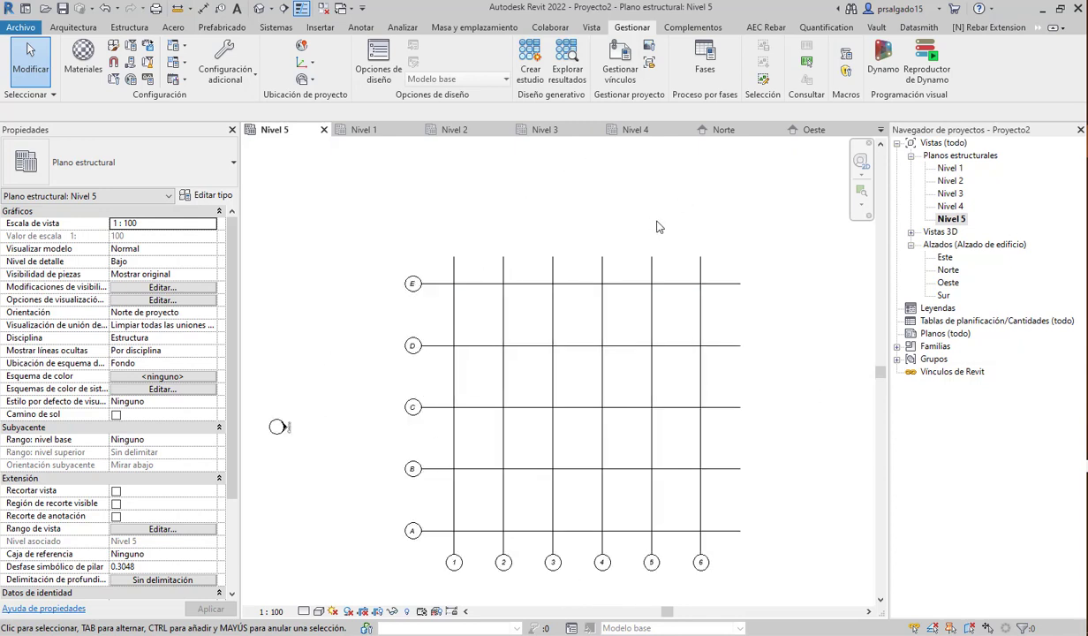
- Open Project Units with UN and show the Structural discipline
key("u")
key("n")
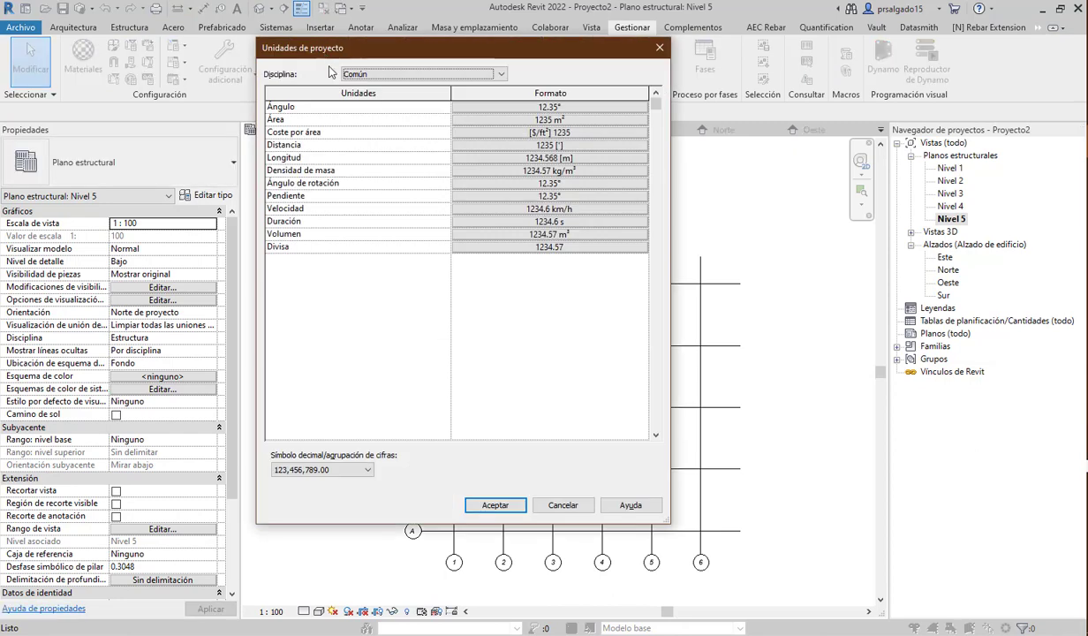
left_click(377, 76)
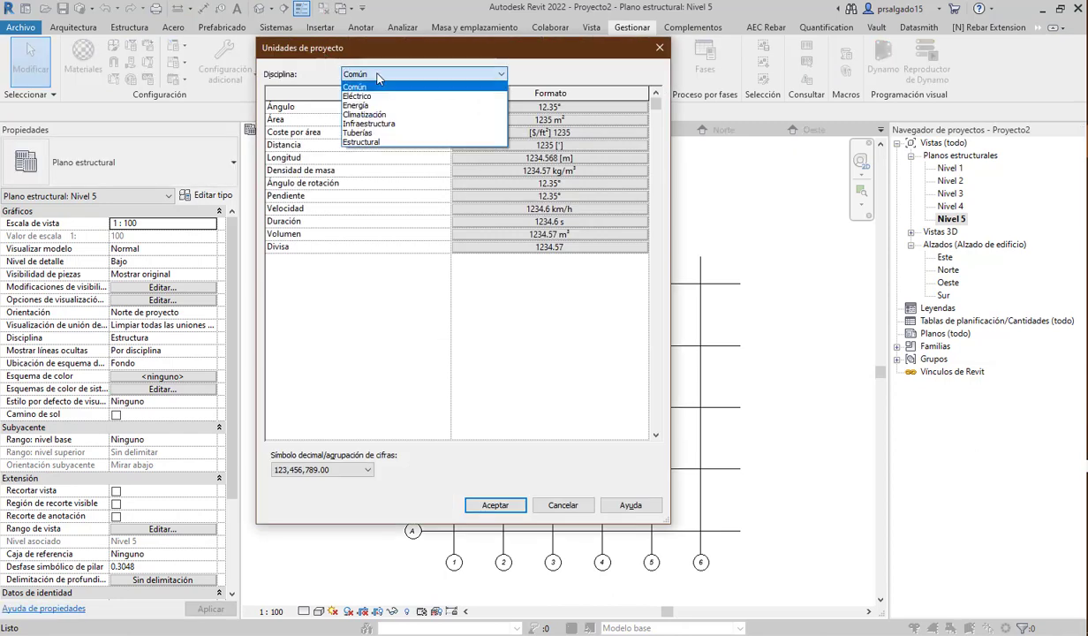
left_click(369, 143)
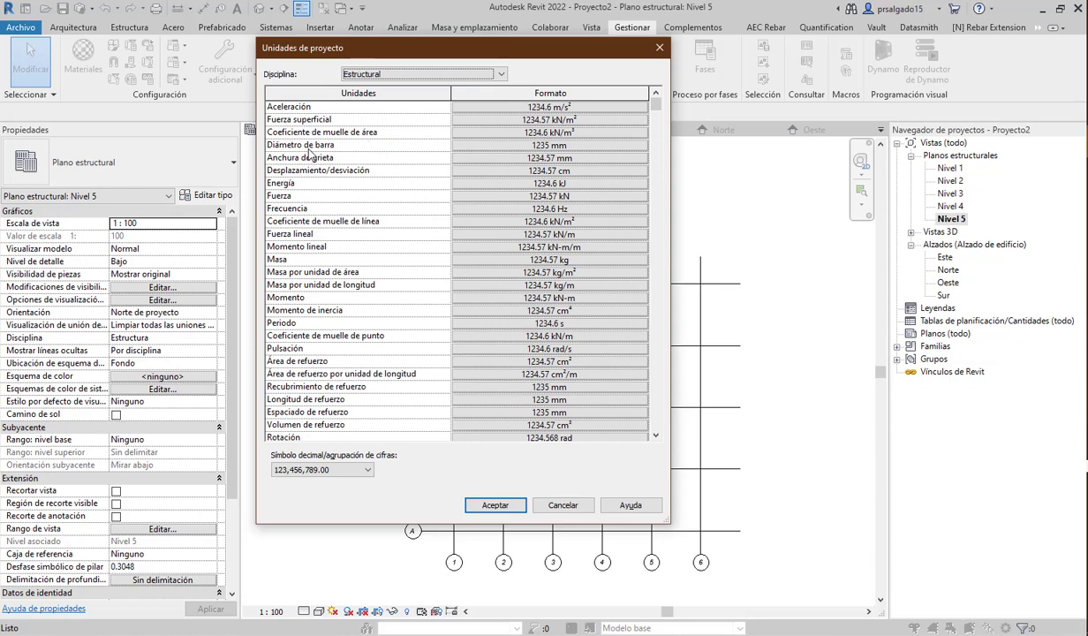
- Format Bar Diameter as fractional inches rounded to the nearest 1/8"
left_click(540, 147)
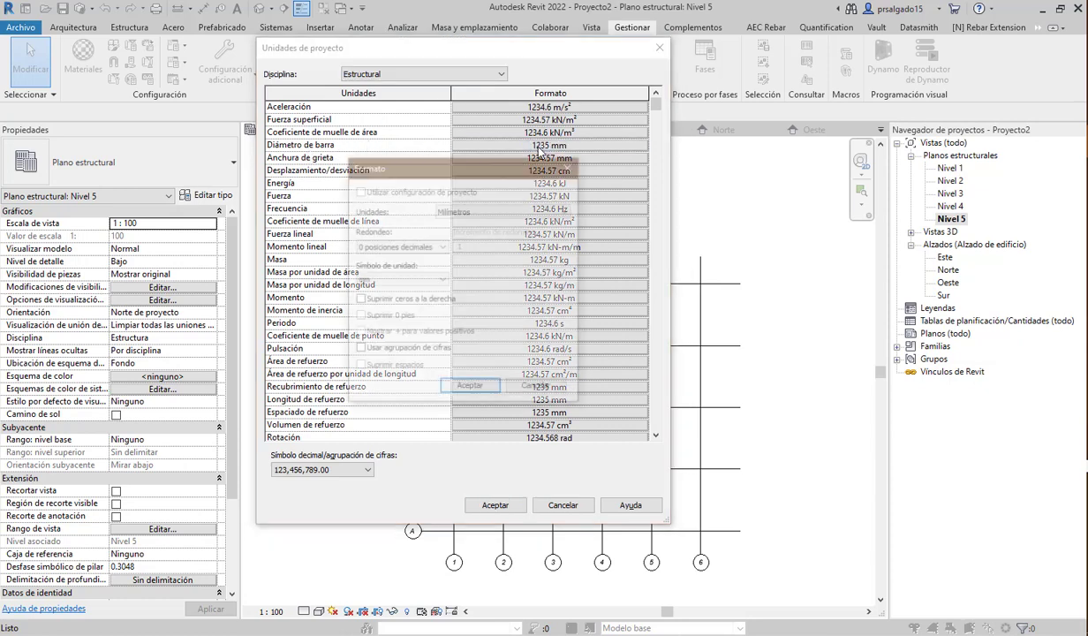
left_click(462, 211)
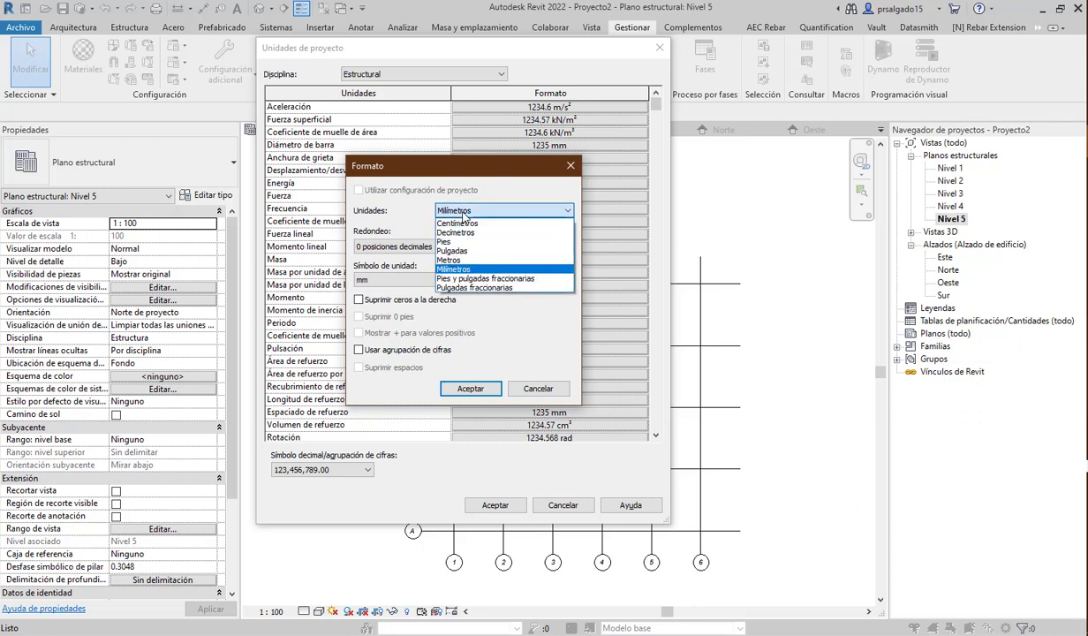
left_click(460, 252)
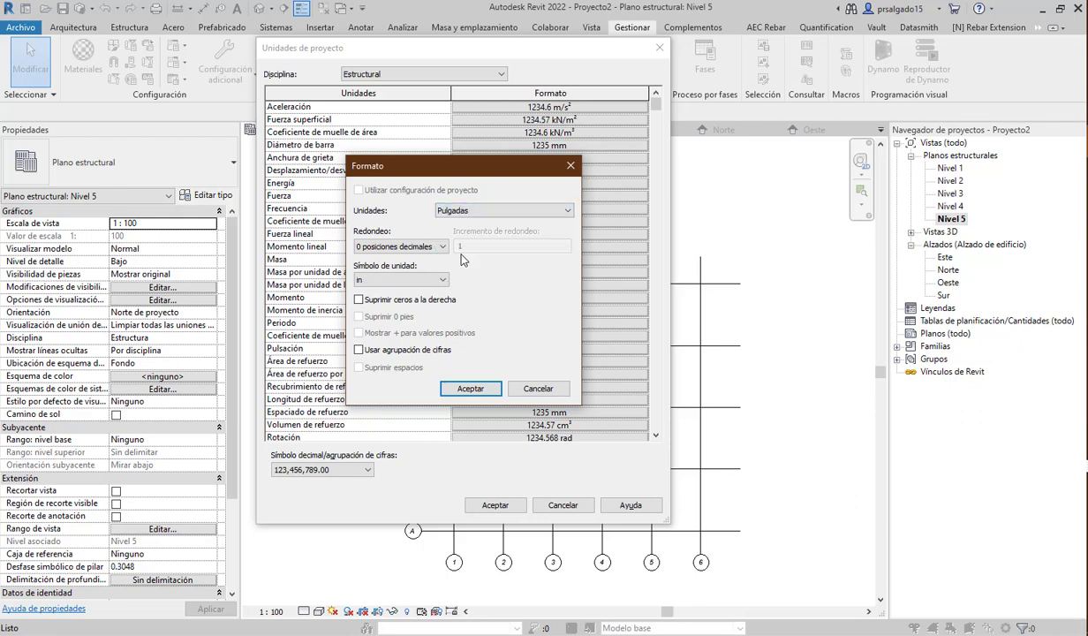
left_click(411, 250)
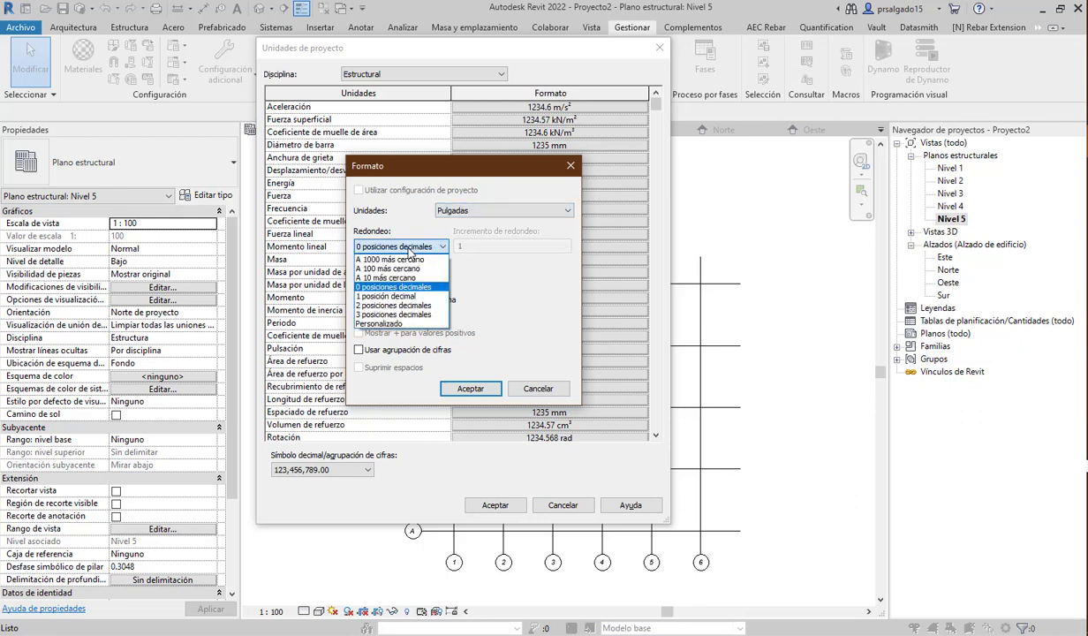
left_click(491, 263)
left_click(485, 212)
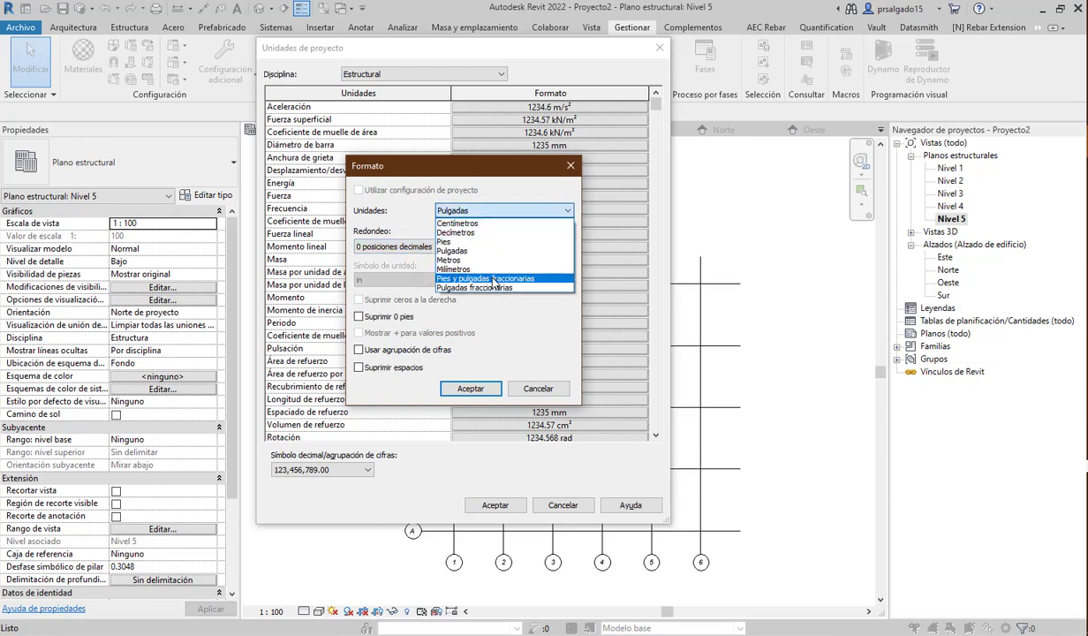
left_click(493, 288)
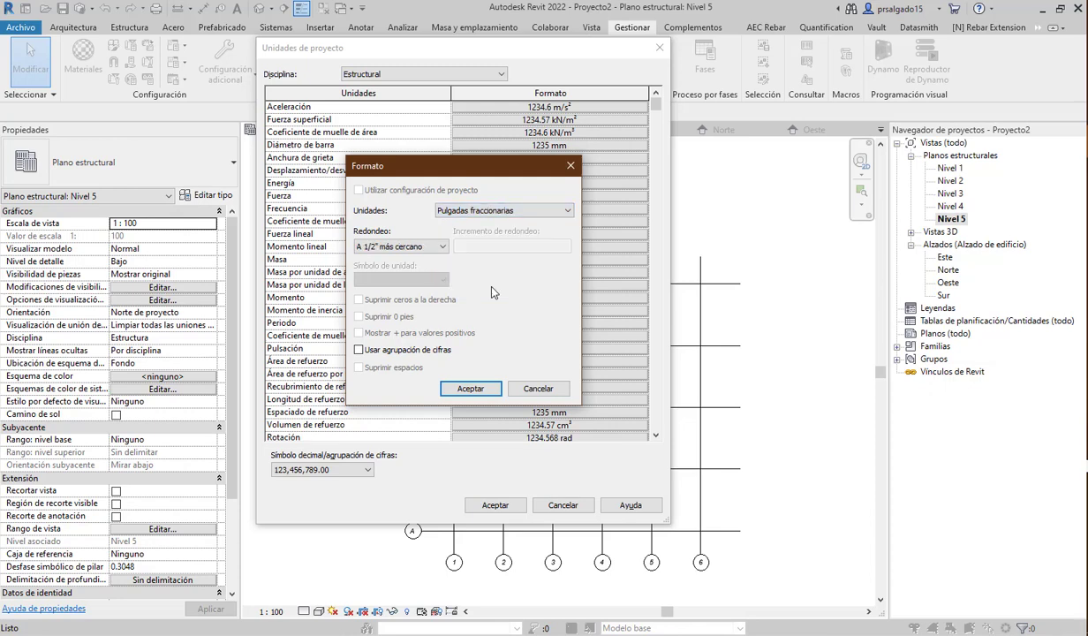
left_click(419, 249)
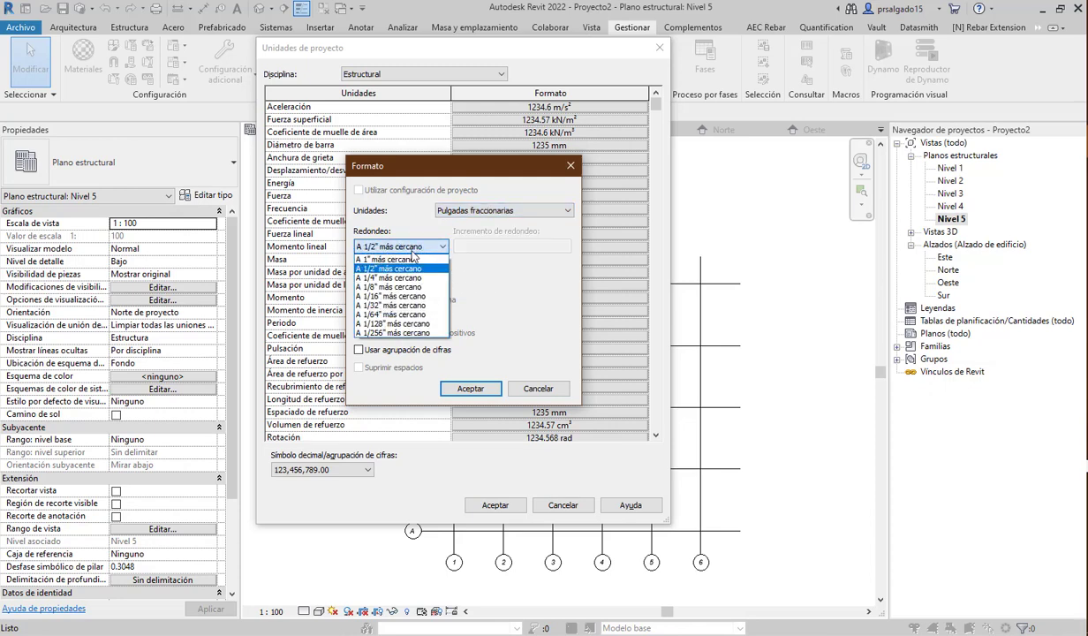
left_click(393, 288)
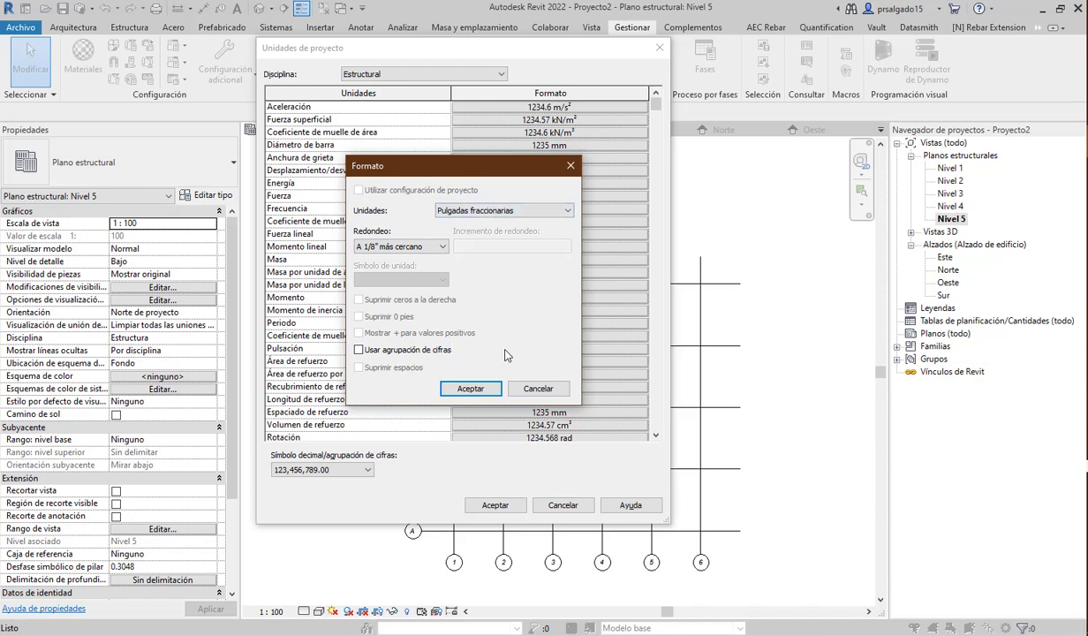
left_click(482, 387)
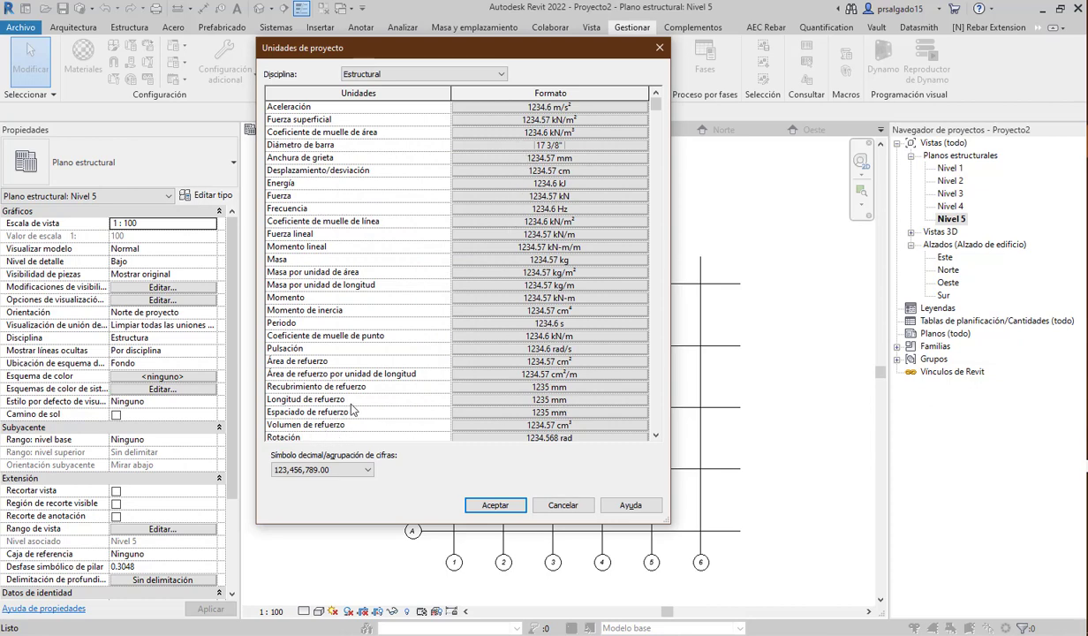
- Format Reinforcement Length in metres rounded to 2 decimal places, then apply the project units
left_click(550, 402)
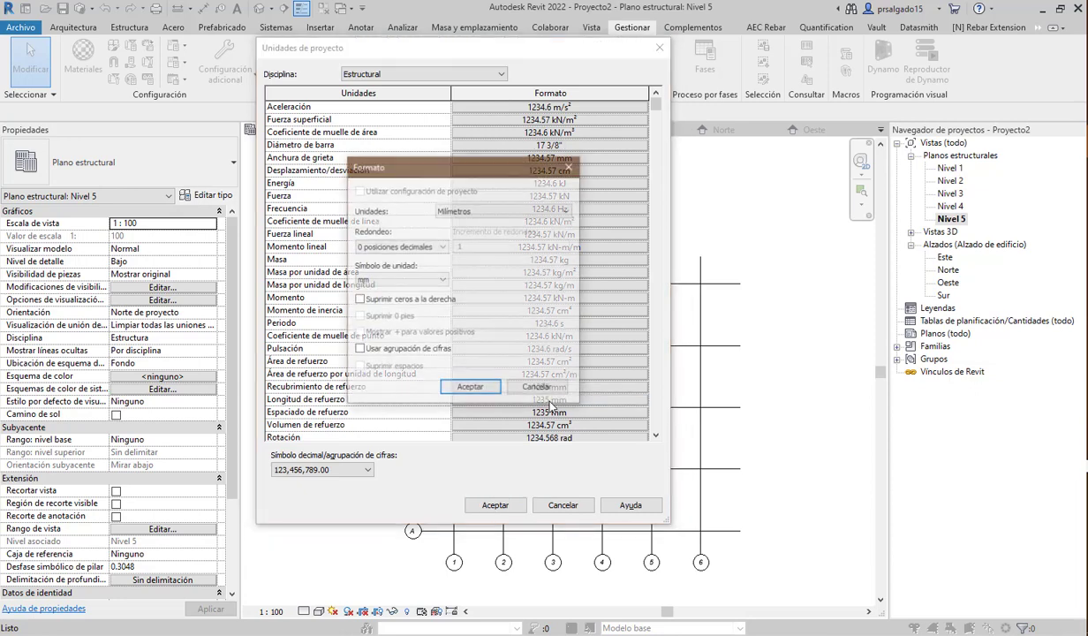
left_click(482, 212)
left_click(452, 259)
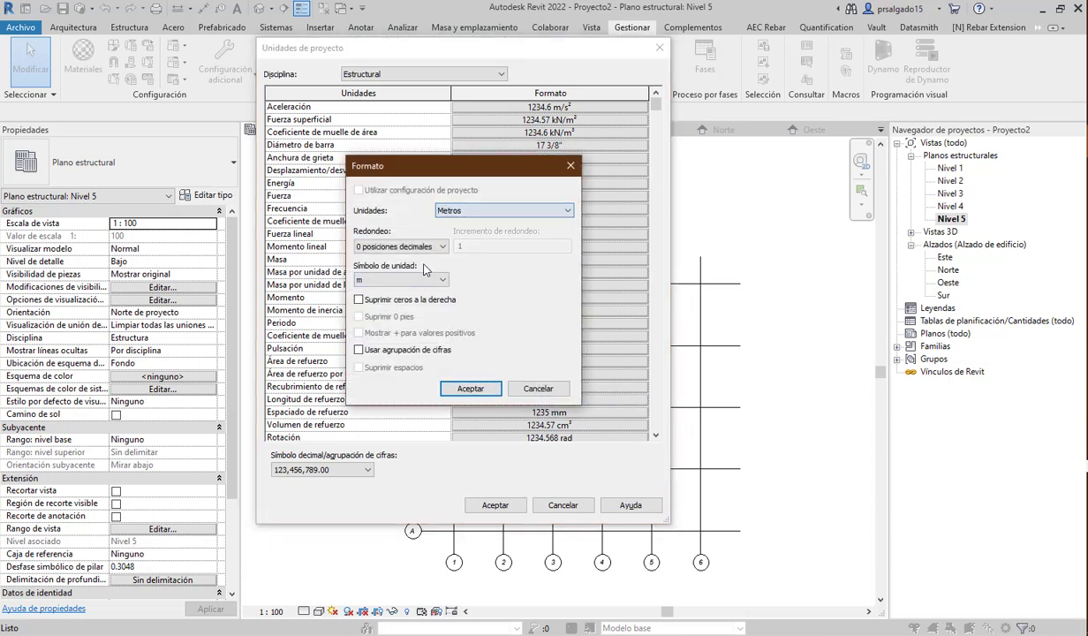
left_click(402, 248)
left_click(403, 248)
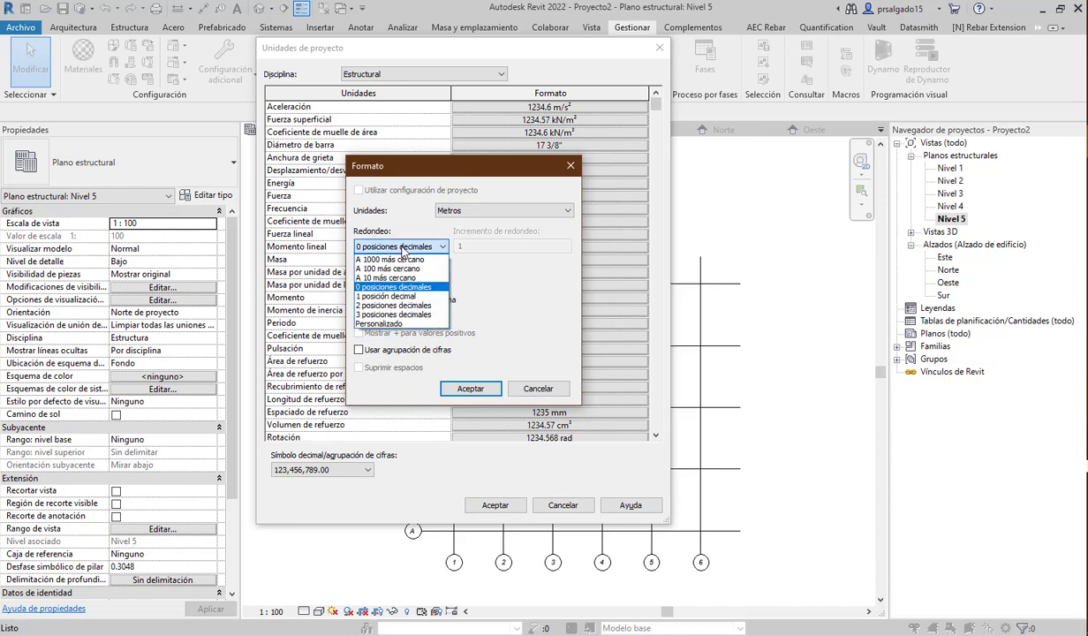
left_click(375, 305)
left_click(470, 388)
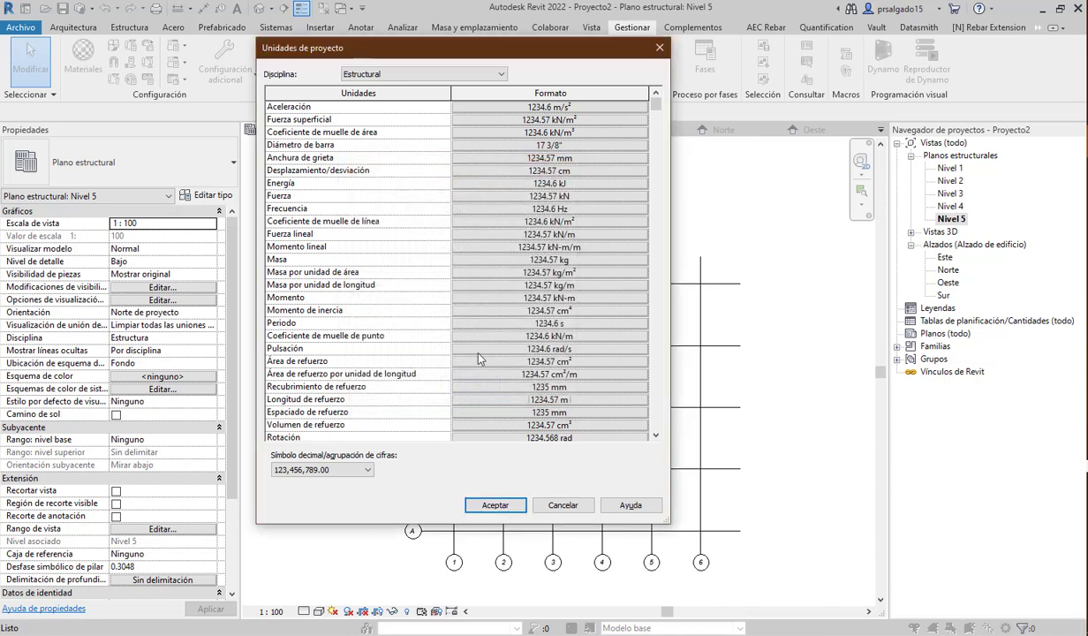
scroll(483, 371, "down", 5)
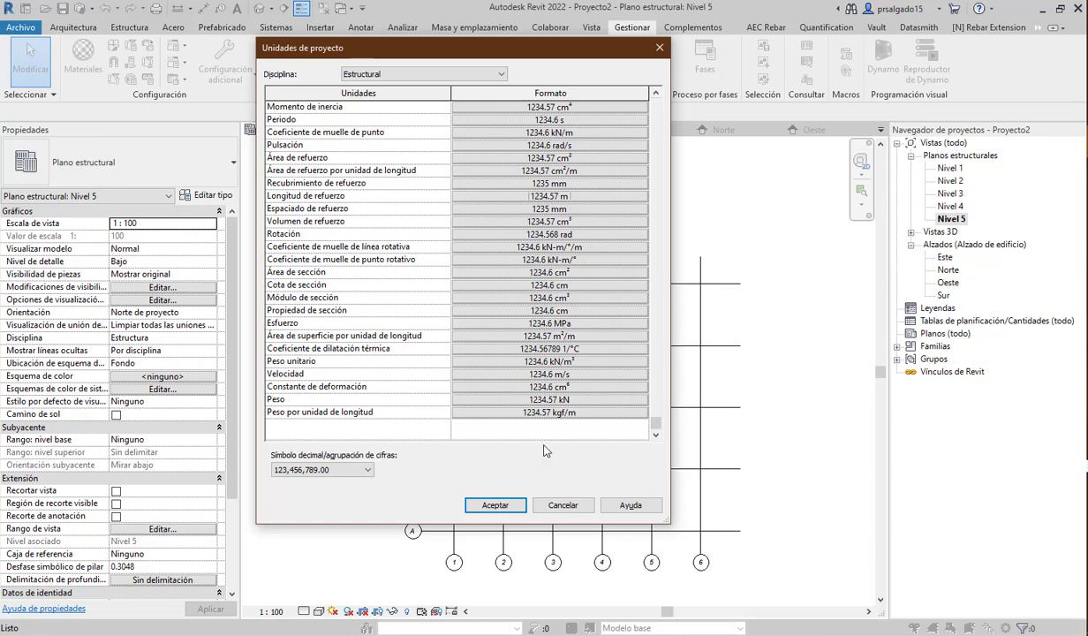
left_click(495, 505)
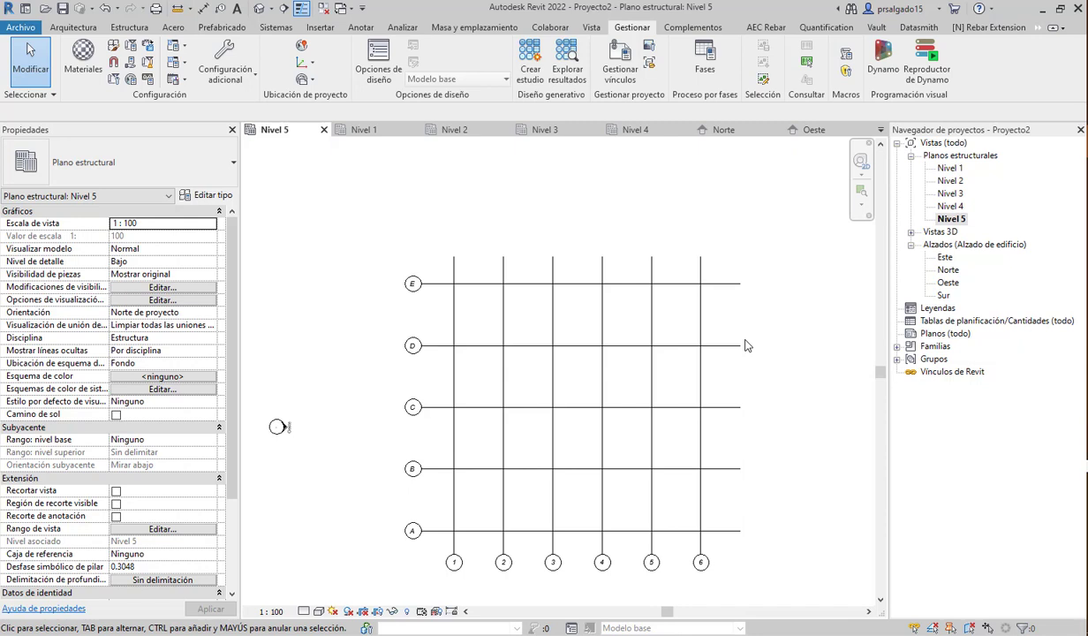
- Close the Nivel 1–5, Norte, Oeste and Sur views, leaving only the Este elevation open
left_click(413, 130)
left_click(414, 130)
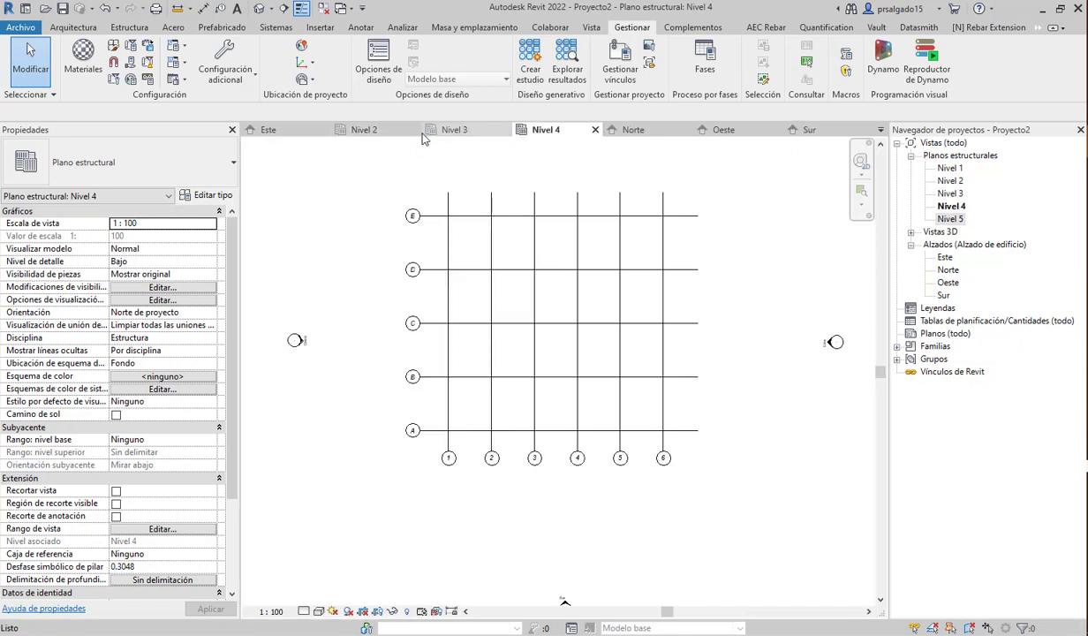
left_click(413, 130)
left_click(414, 130)
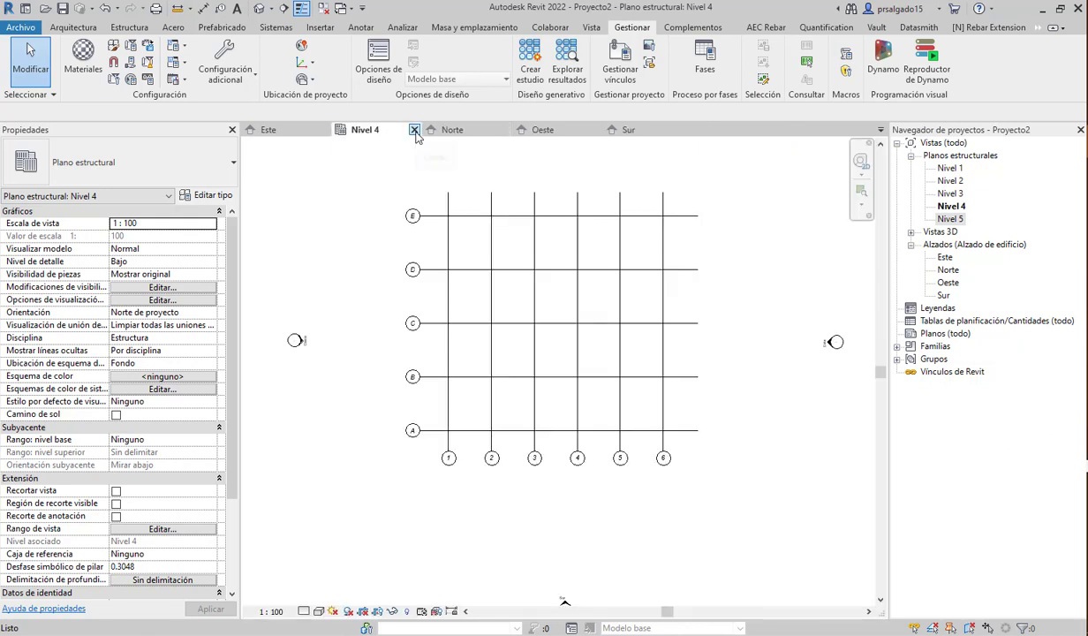
left_click(414, 130)
left_click(413, 130)
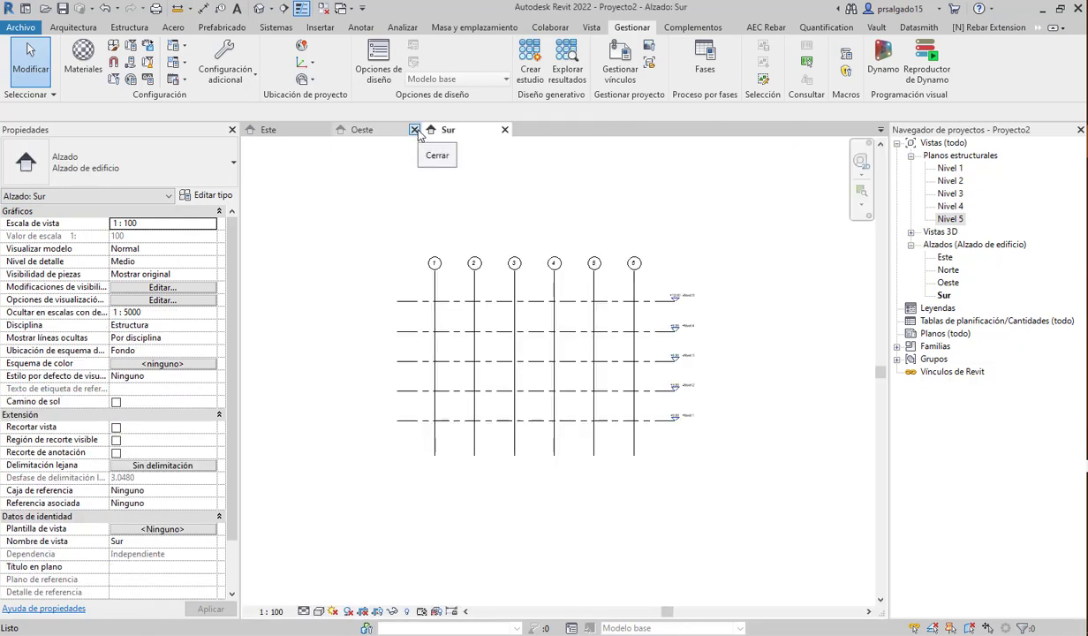
left_click(414, 130)
left_click(415, 130)
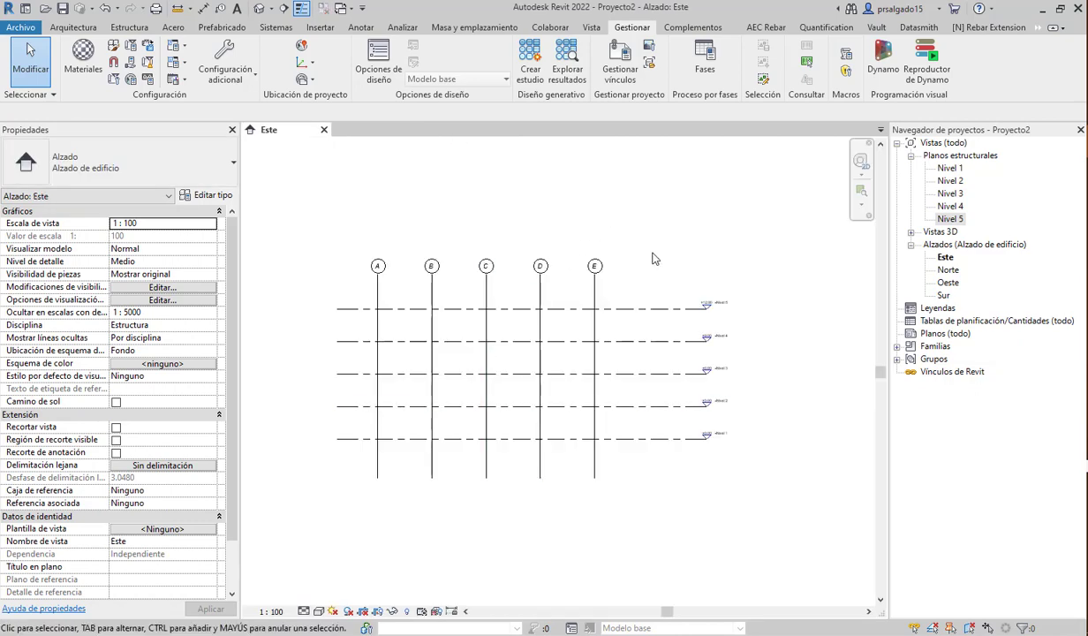
- Pull the Nivel 5 level's right end left, shortening the aligned level lines toward the grids
left_click(704, 304)
scroll(654, 334, "up", 1)
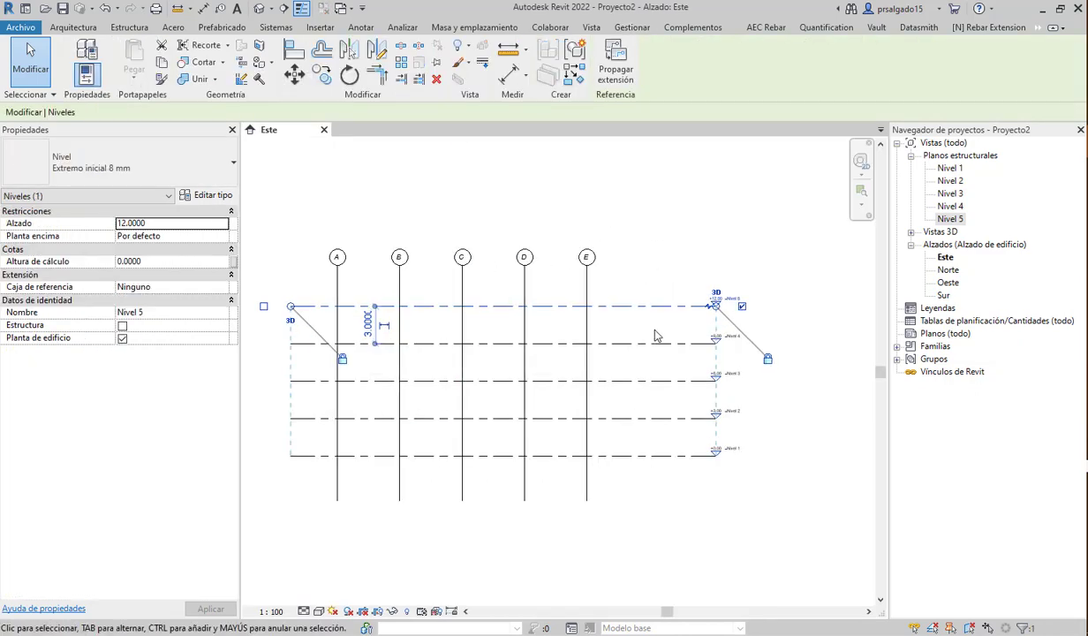
scroll(655, 333, "up", 1)
left_click_drag(724, 304, 650, 304)
scroll(767, 278, "down", 3)
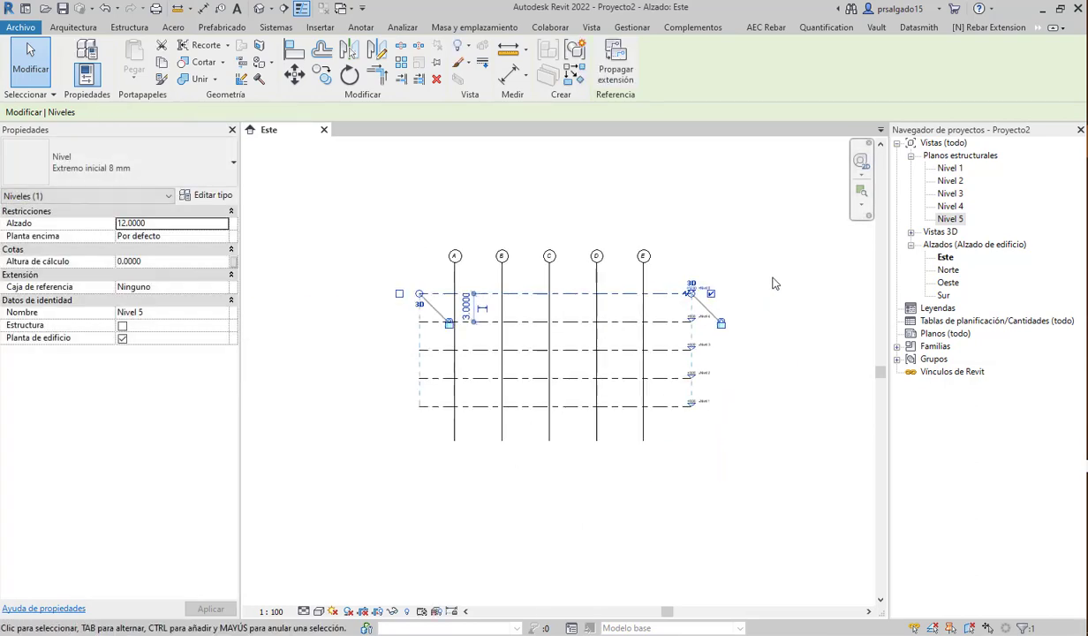
scroll(463, 358, "up", 2)
left_click(372, 461)
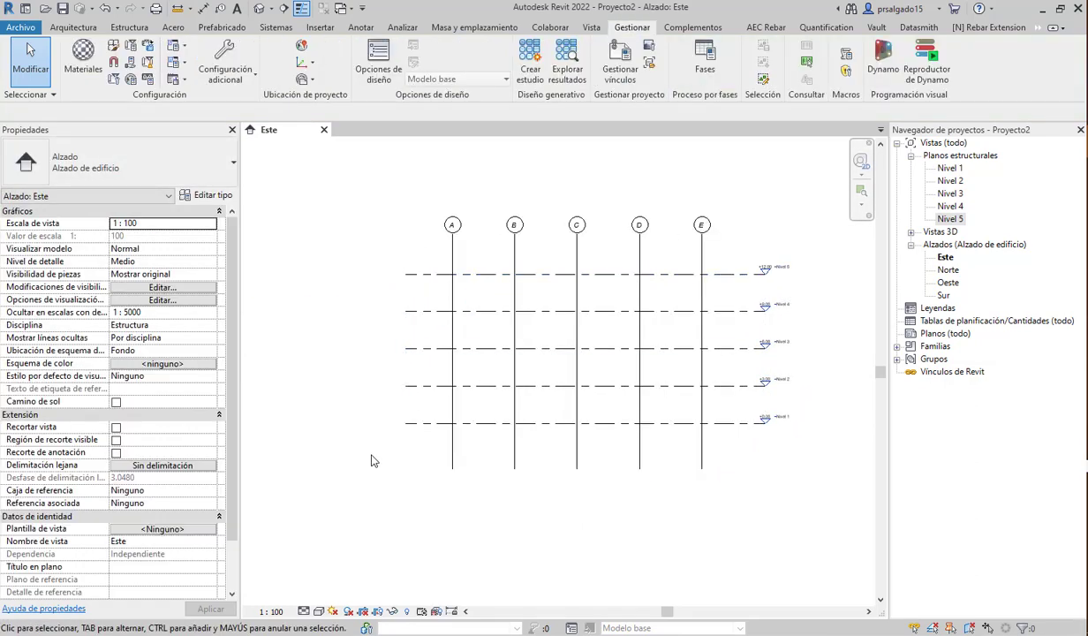